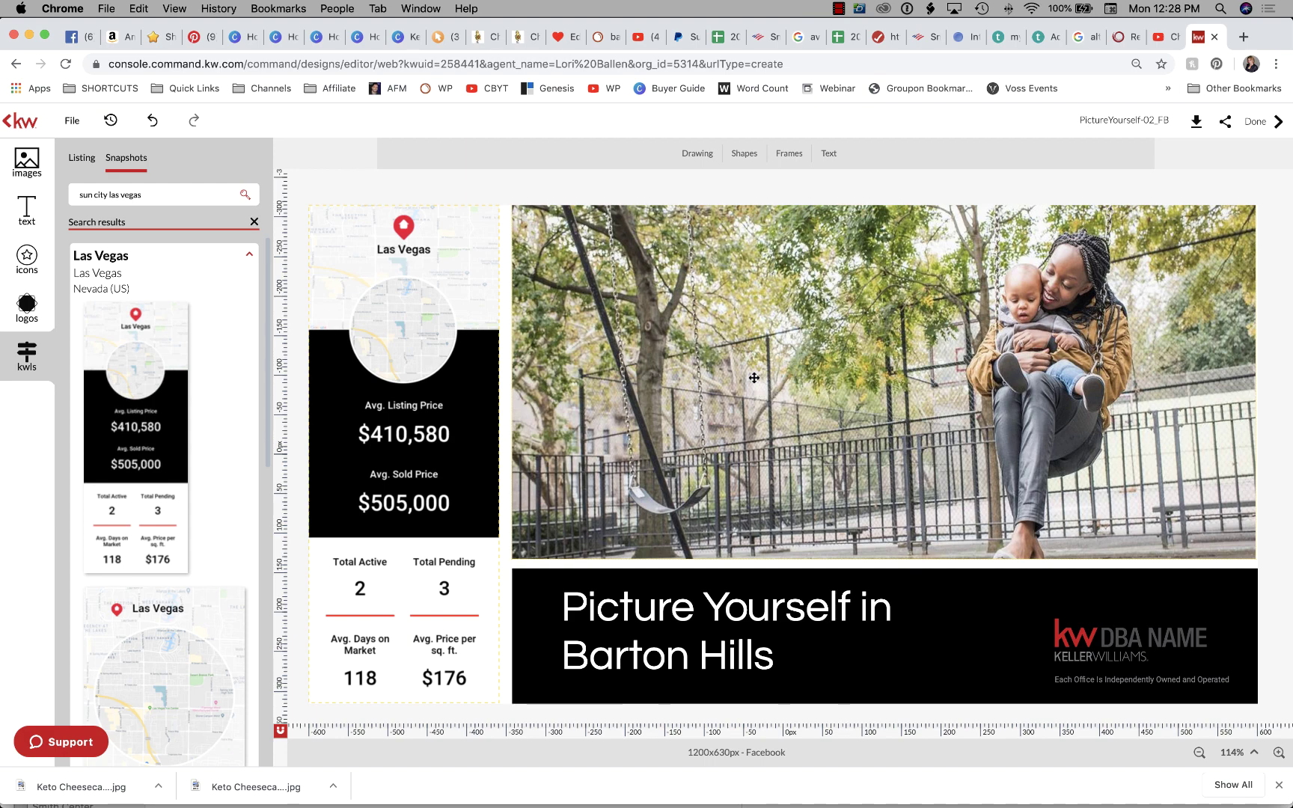
Search the market snapshots for "las vegas".
left_click(437, 410)
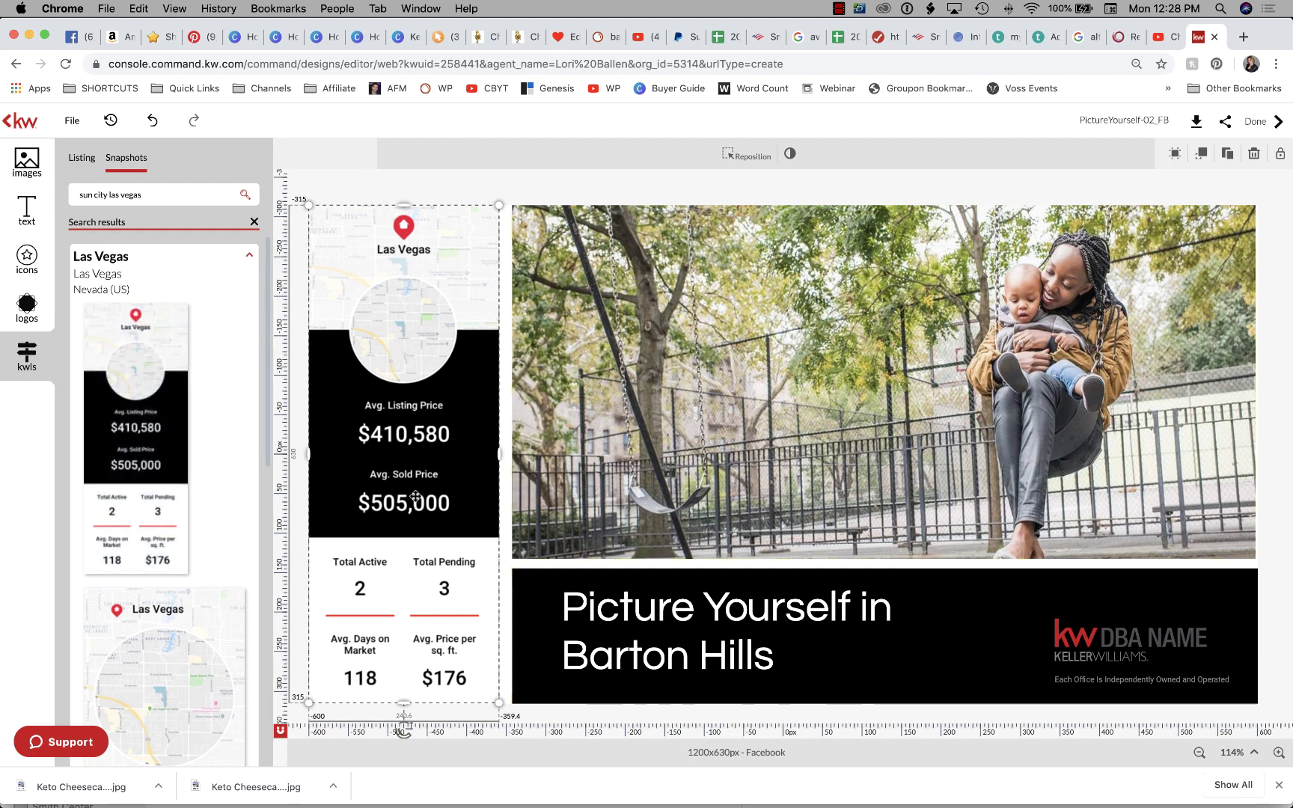
left_click(159, 463)
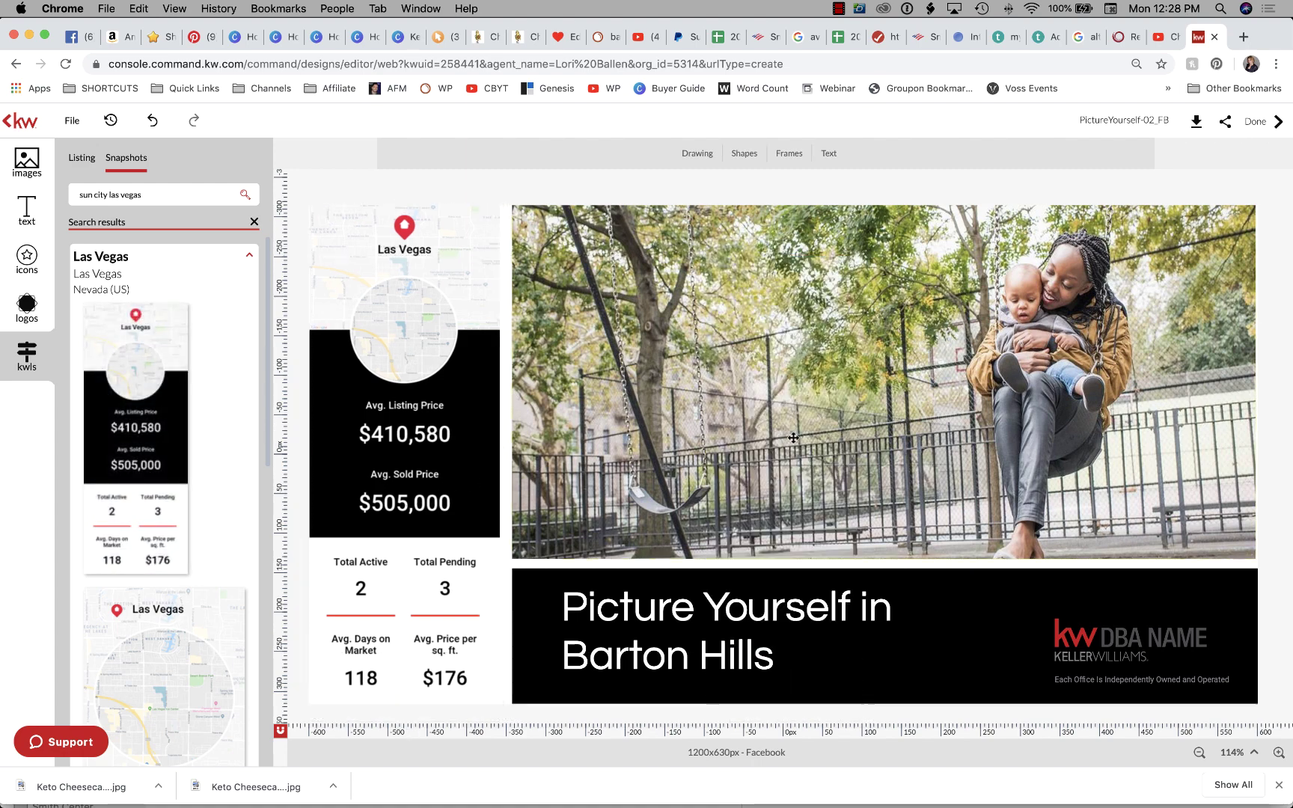
key("super+a")
type("as")
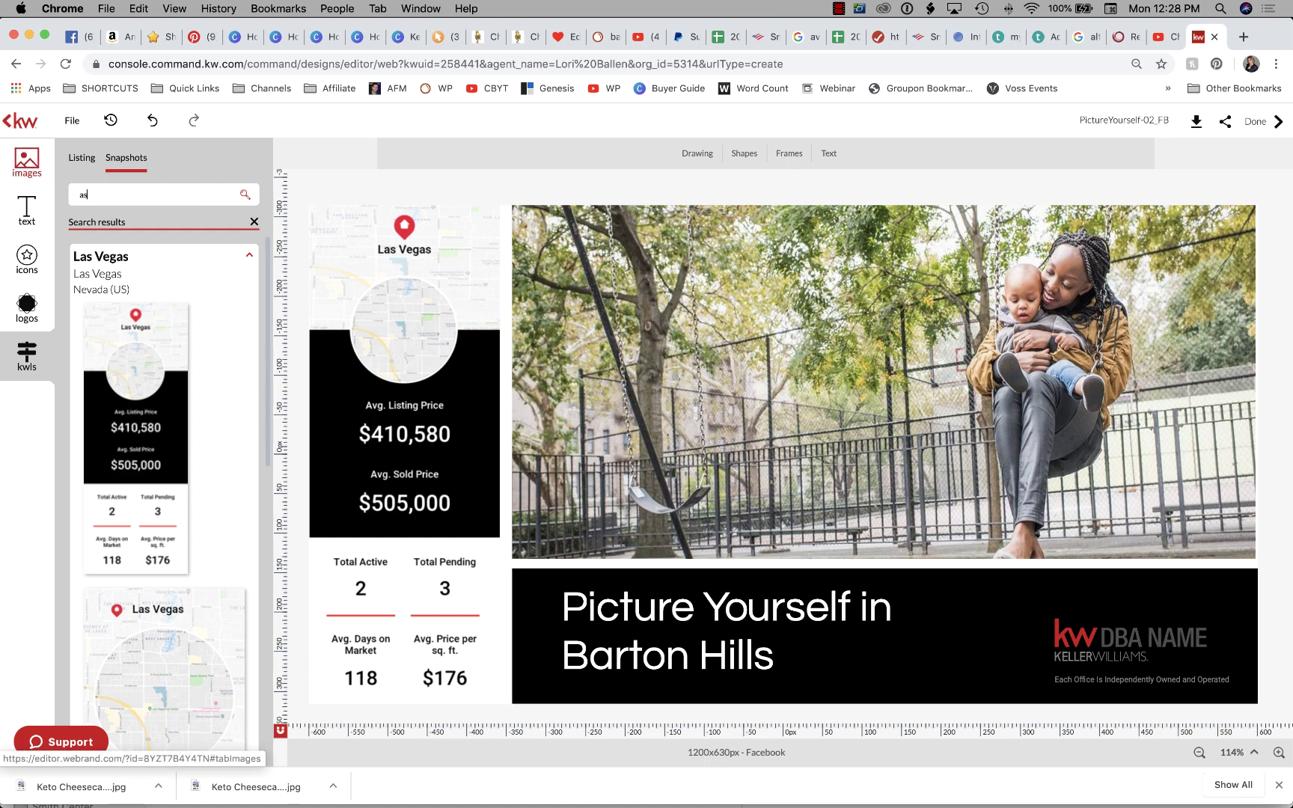
key("super+a")
type("las")
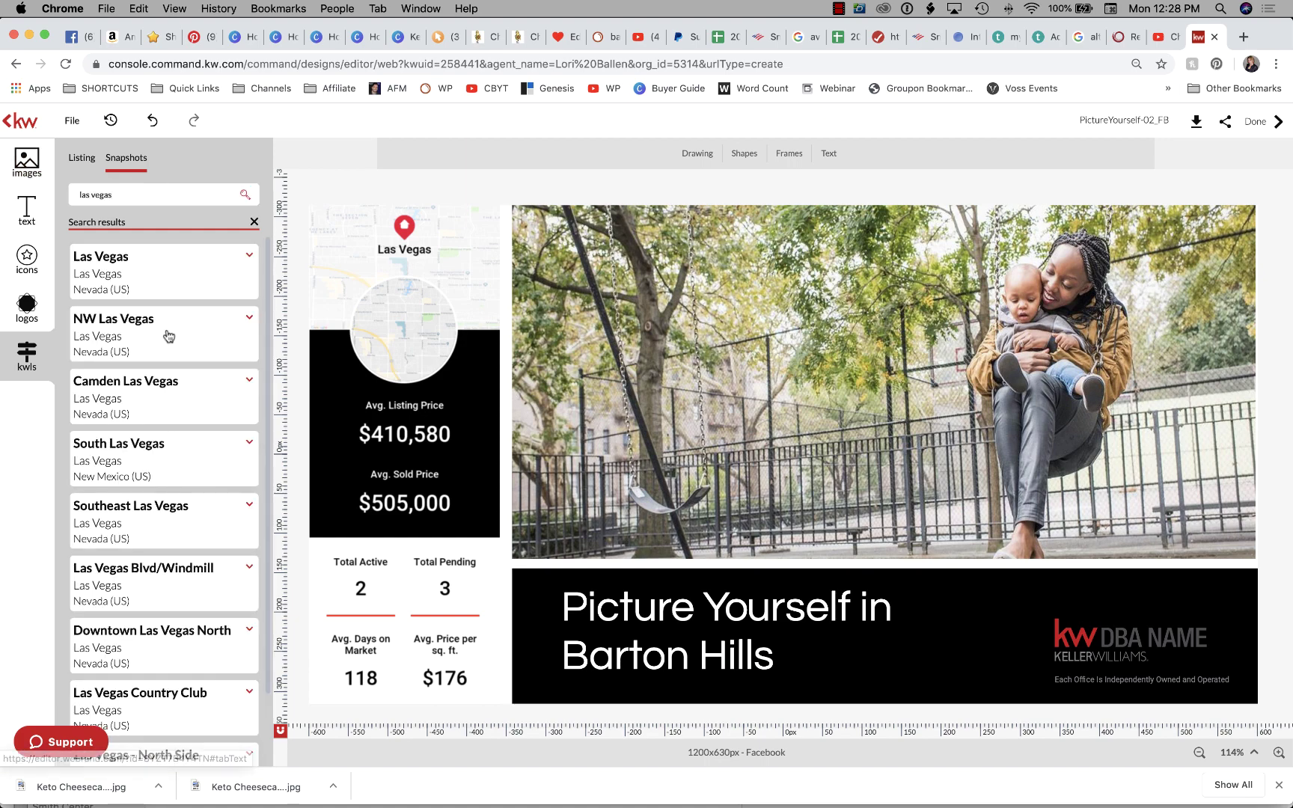
Look through the NW Las Vegas result and expand the Southeast Las Vegas result to show its snapshot designs.
left_click(149, 338)
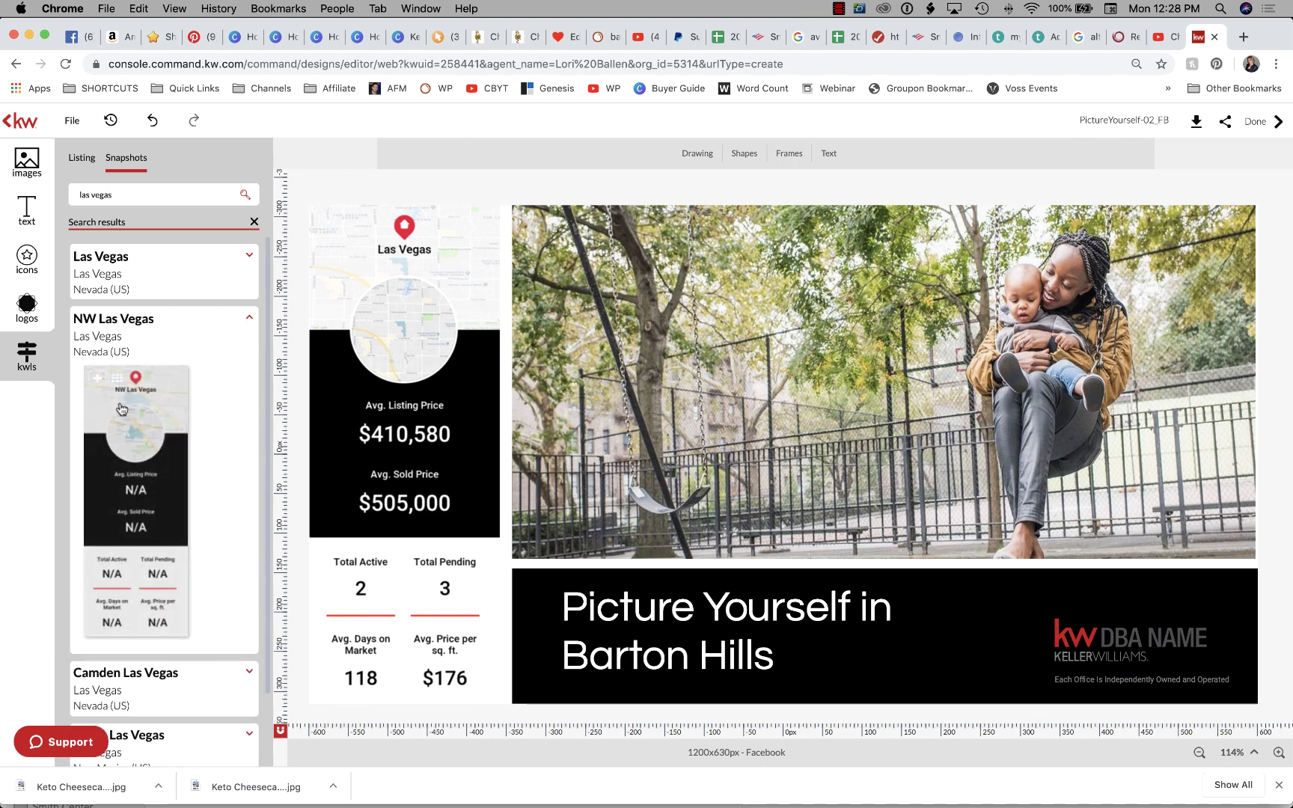
scroll(171, 416, "down", 10)
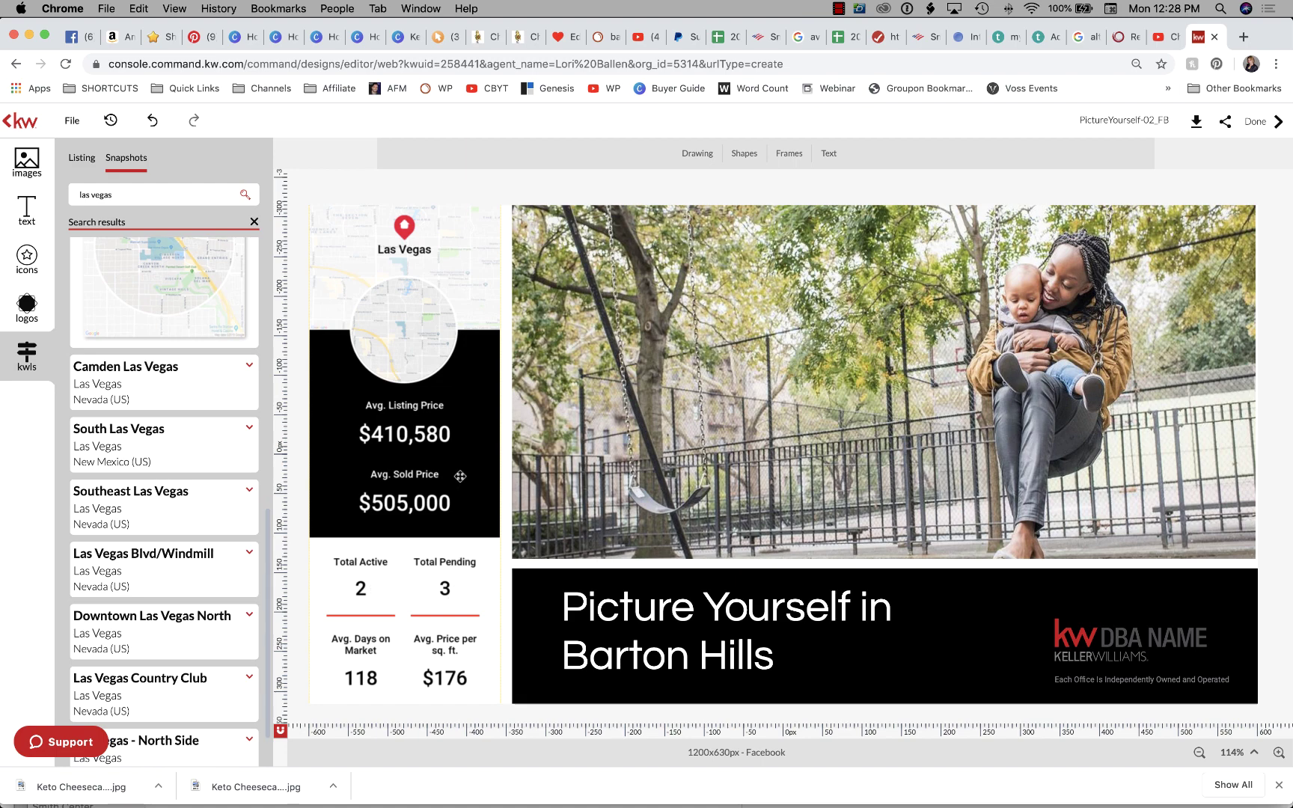
scroll(179, 413, "down", 4)
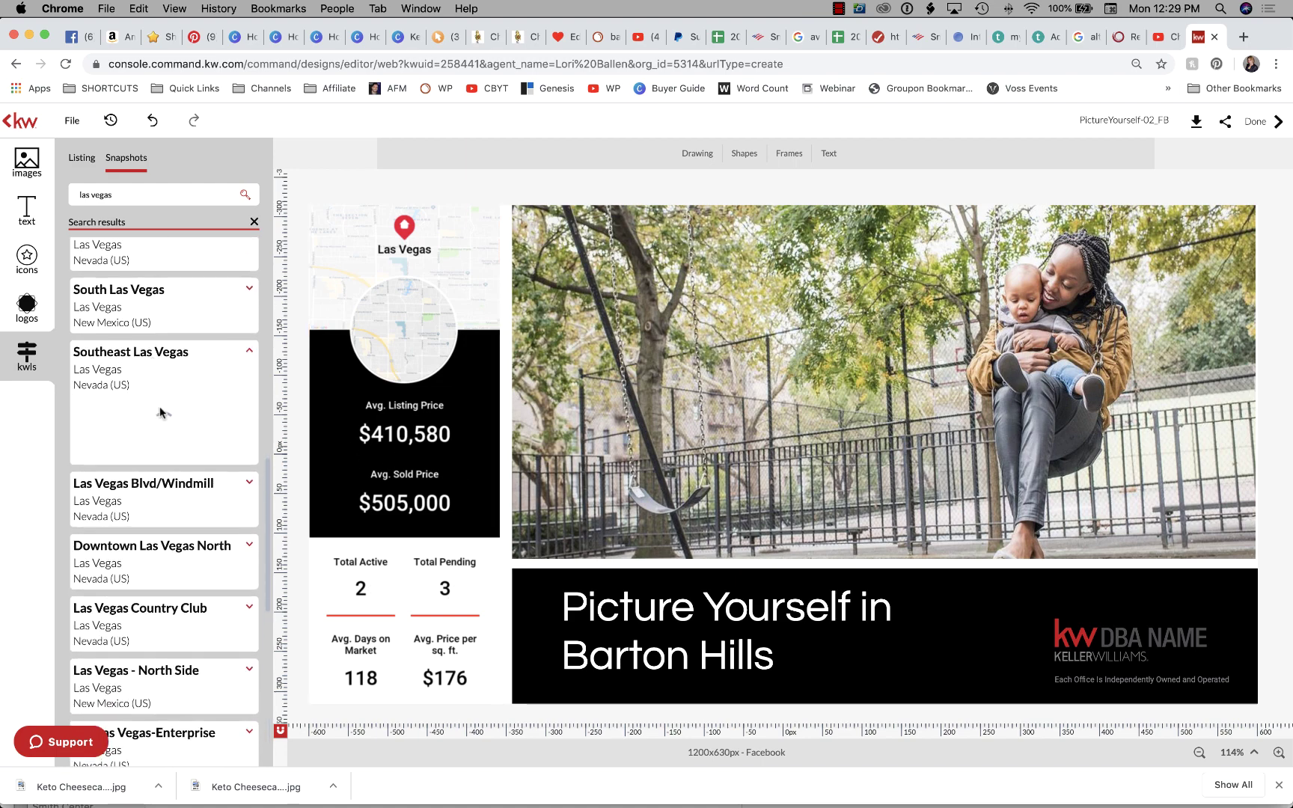
scroll(177, 452, "down", 1)
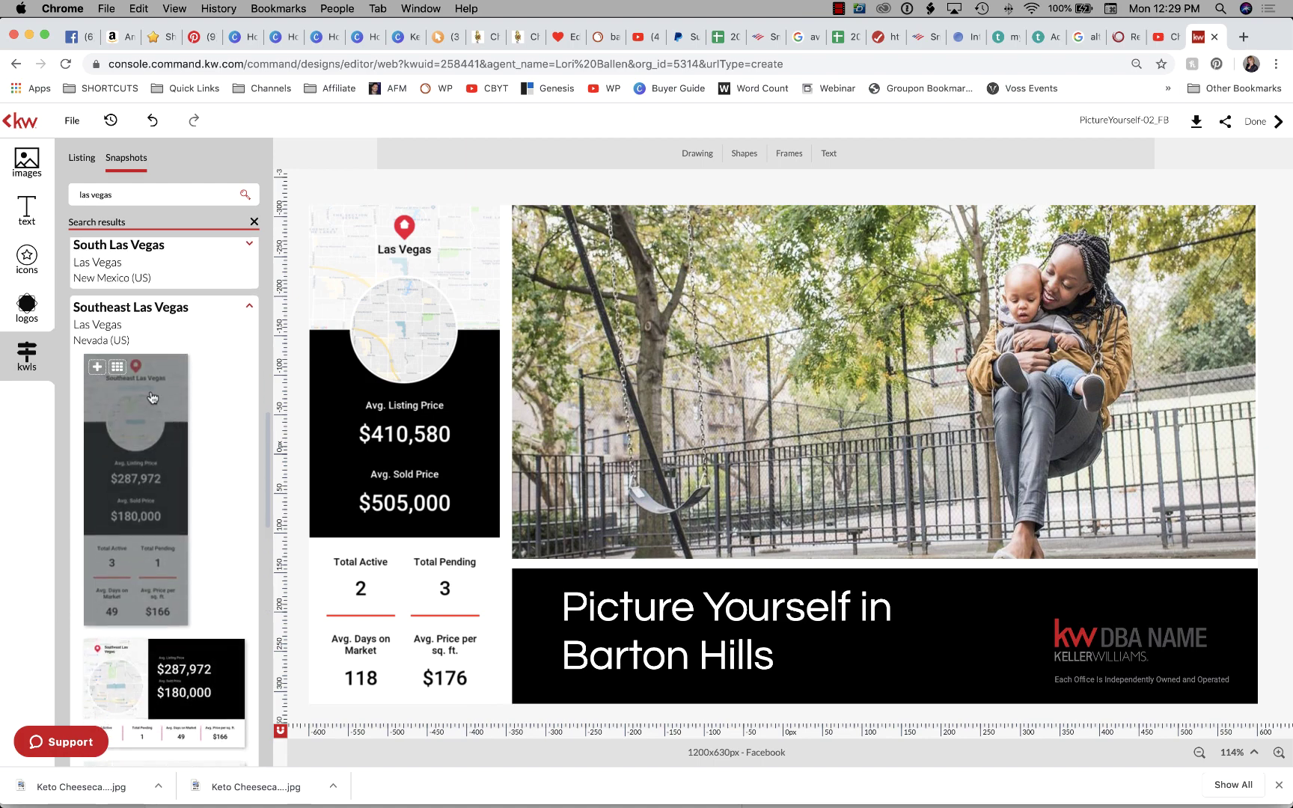
left_click(143, 470)
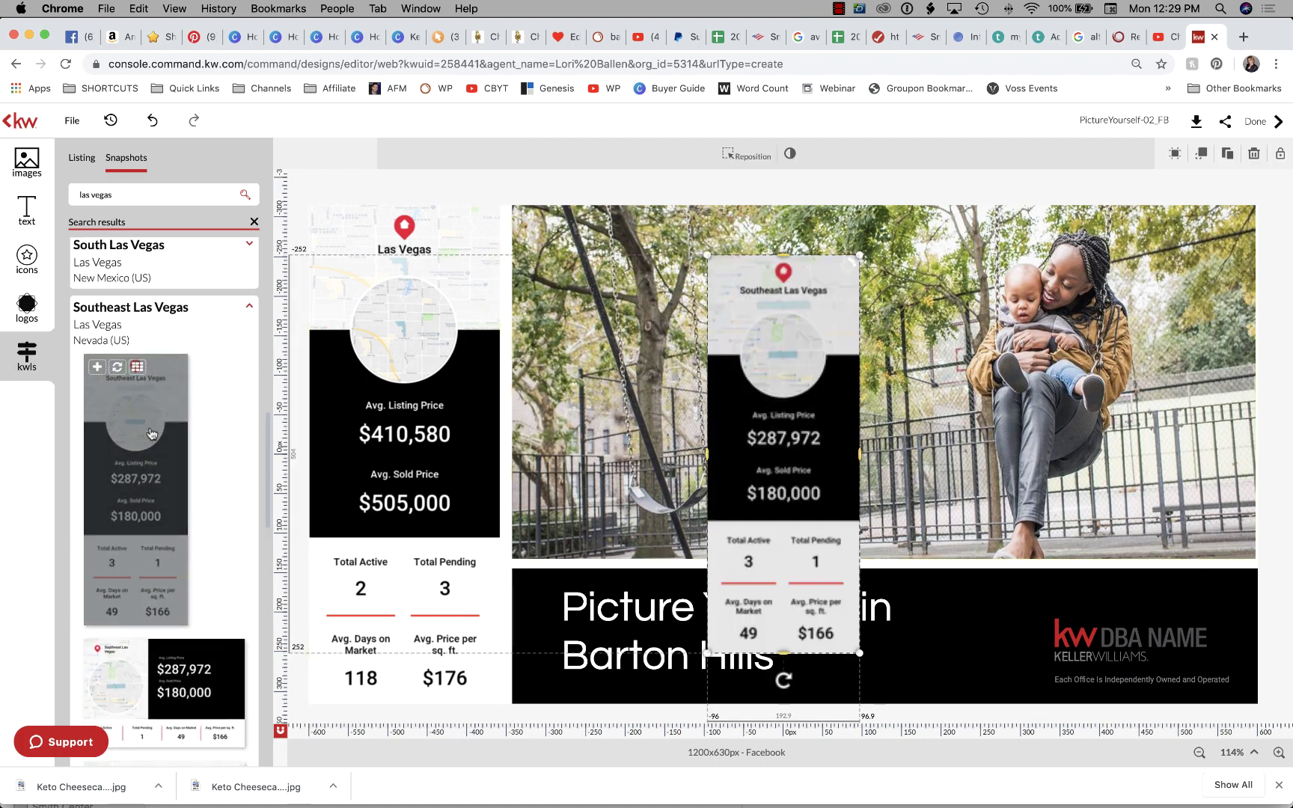
key("super+z")
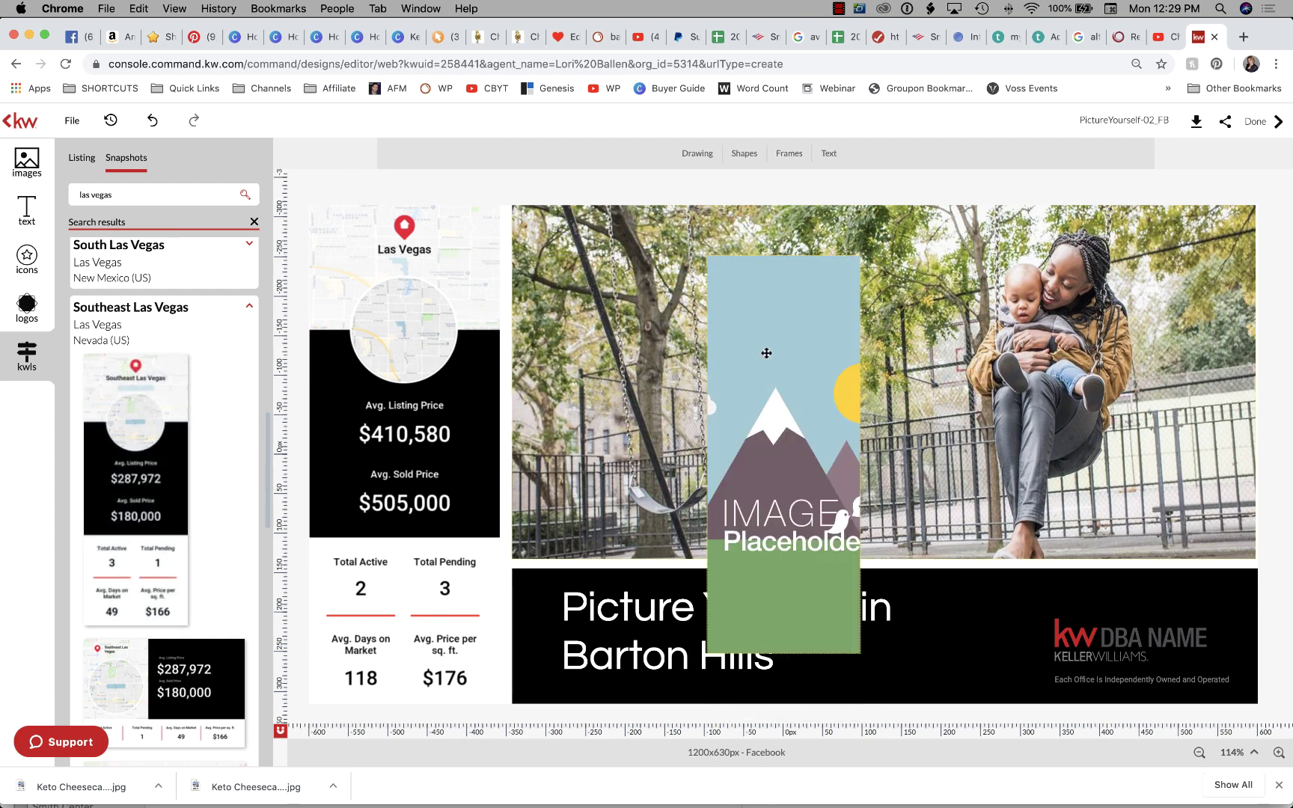
key("super+z")
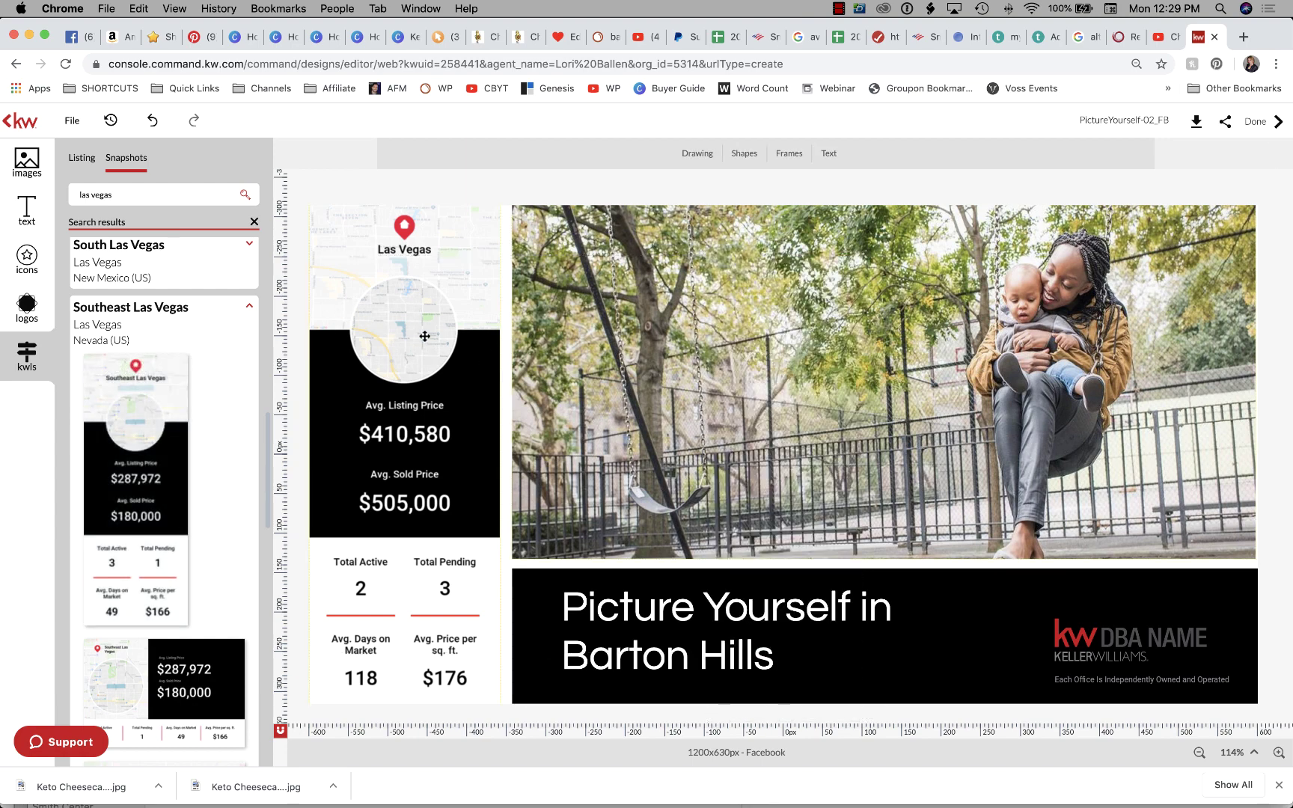
Replace the Las Vegas snapshot on the design with the tall Southeast Las Vegas snapshot.
mouse_move(153, 438)
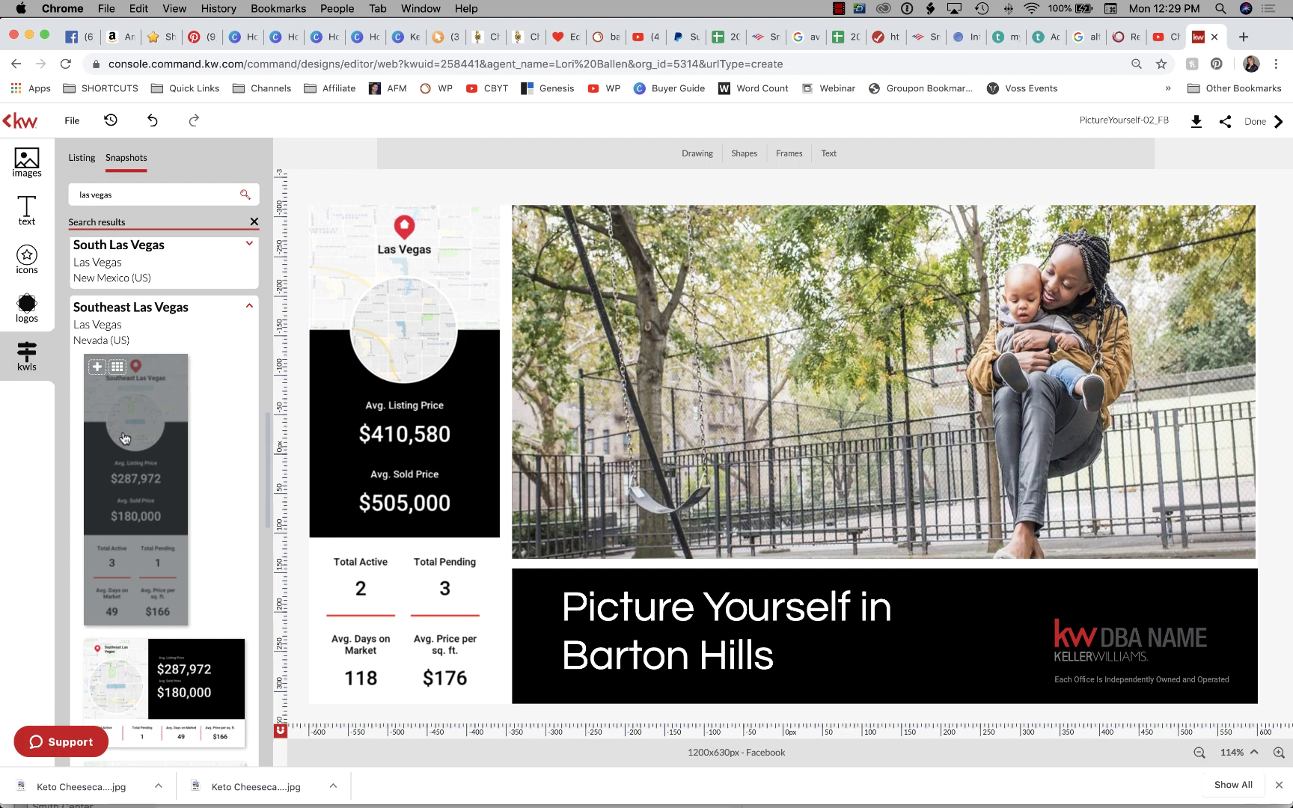
left_click(125, 438)
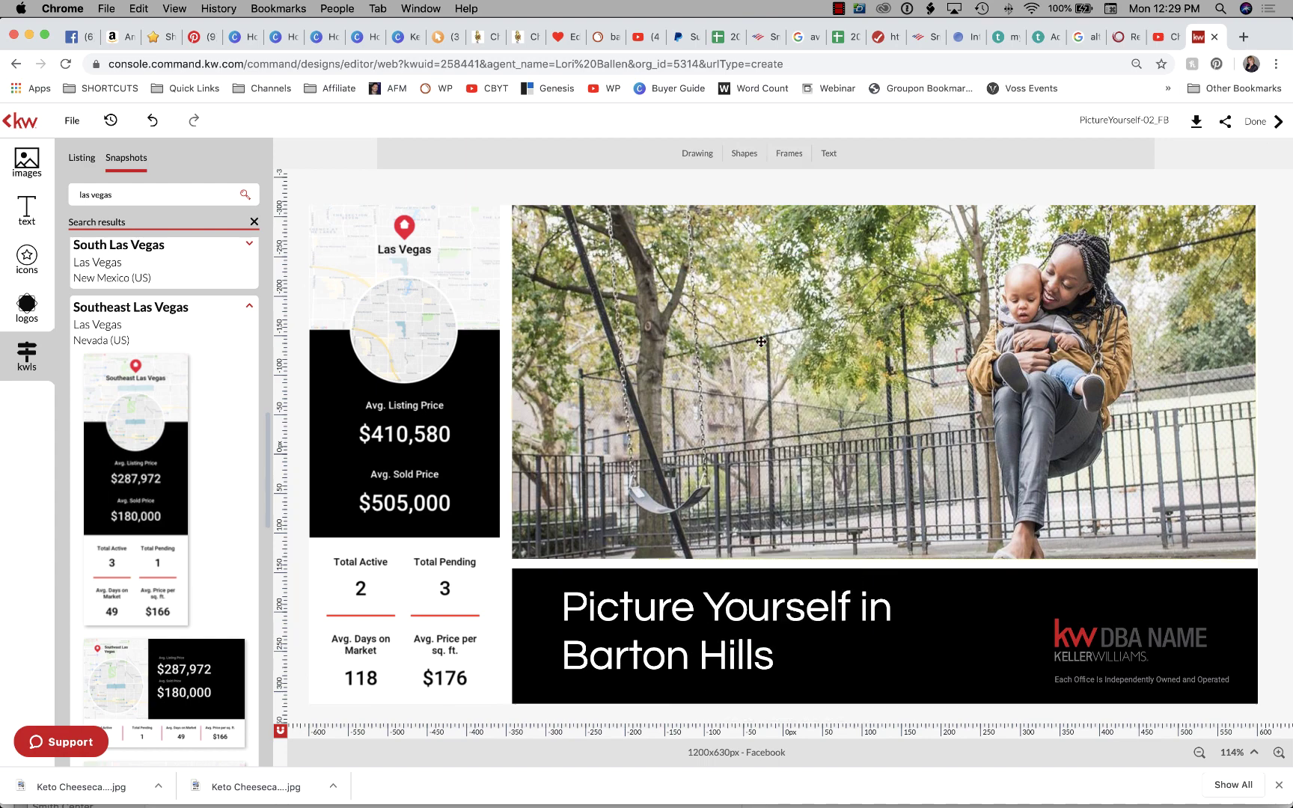
left_click(409, 305)
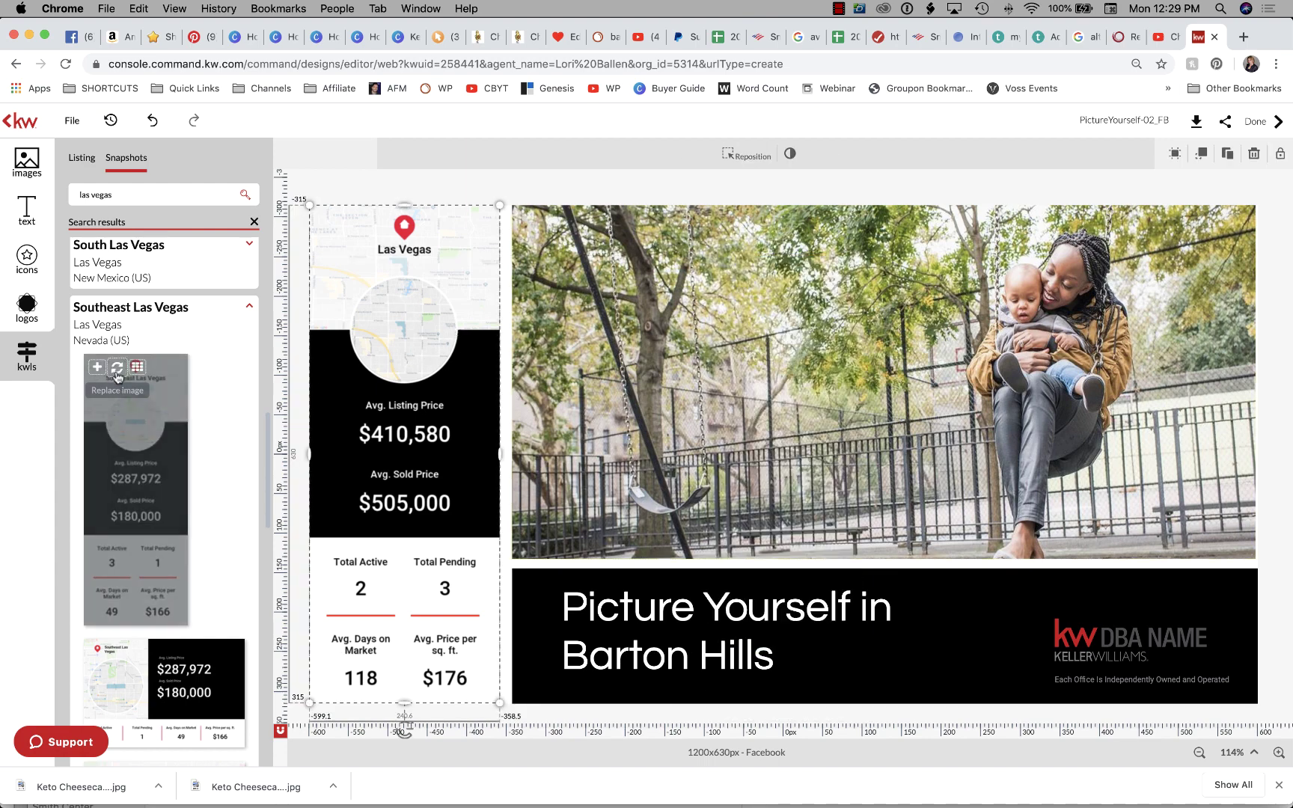
left_click(117, 368)
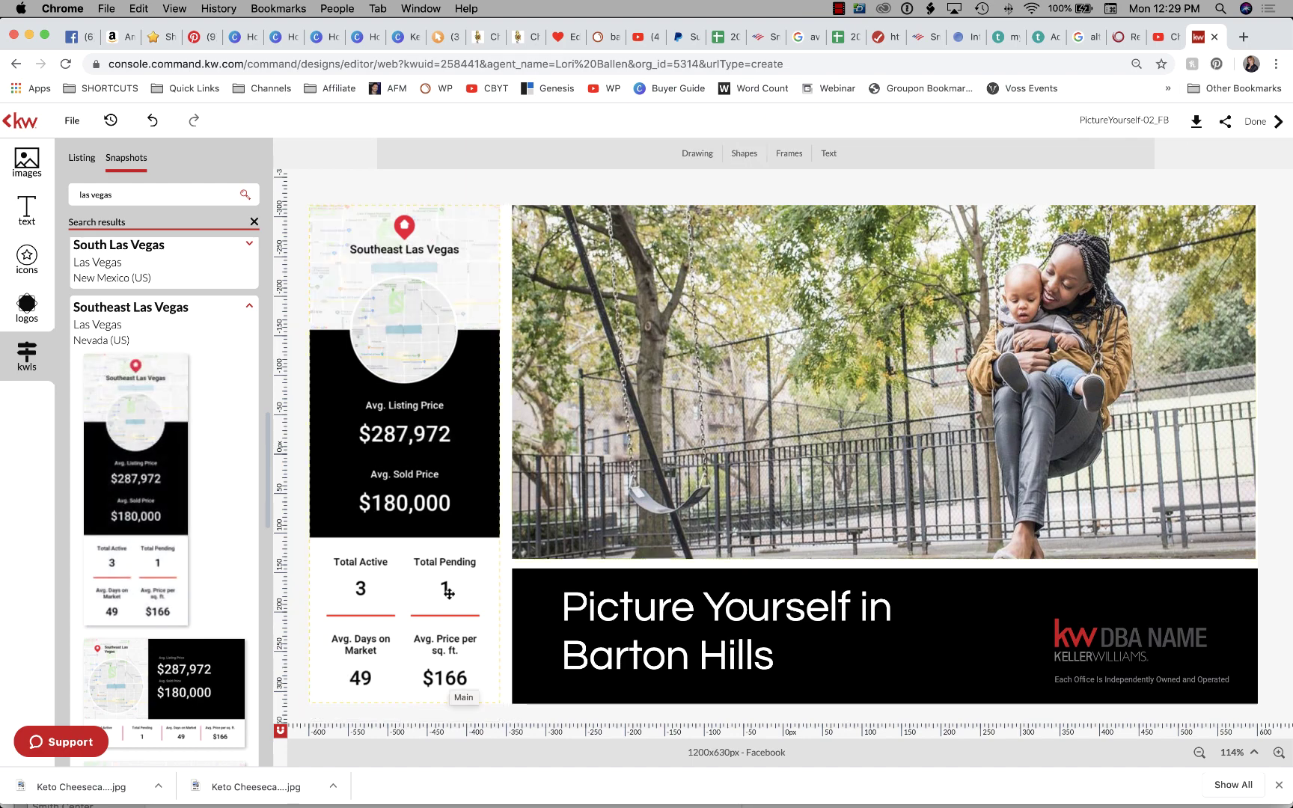
Replace the headline's first line, "Picture Yourself in", with "Southeast Las Vegas".
left_click(792, 657)
left_click(782, 657)
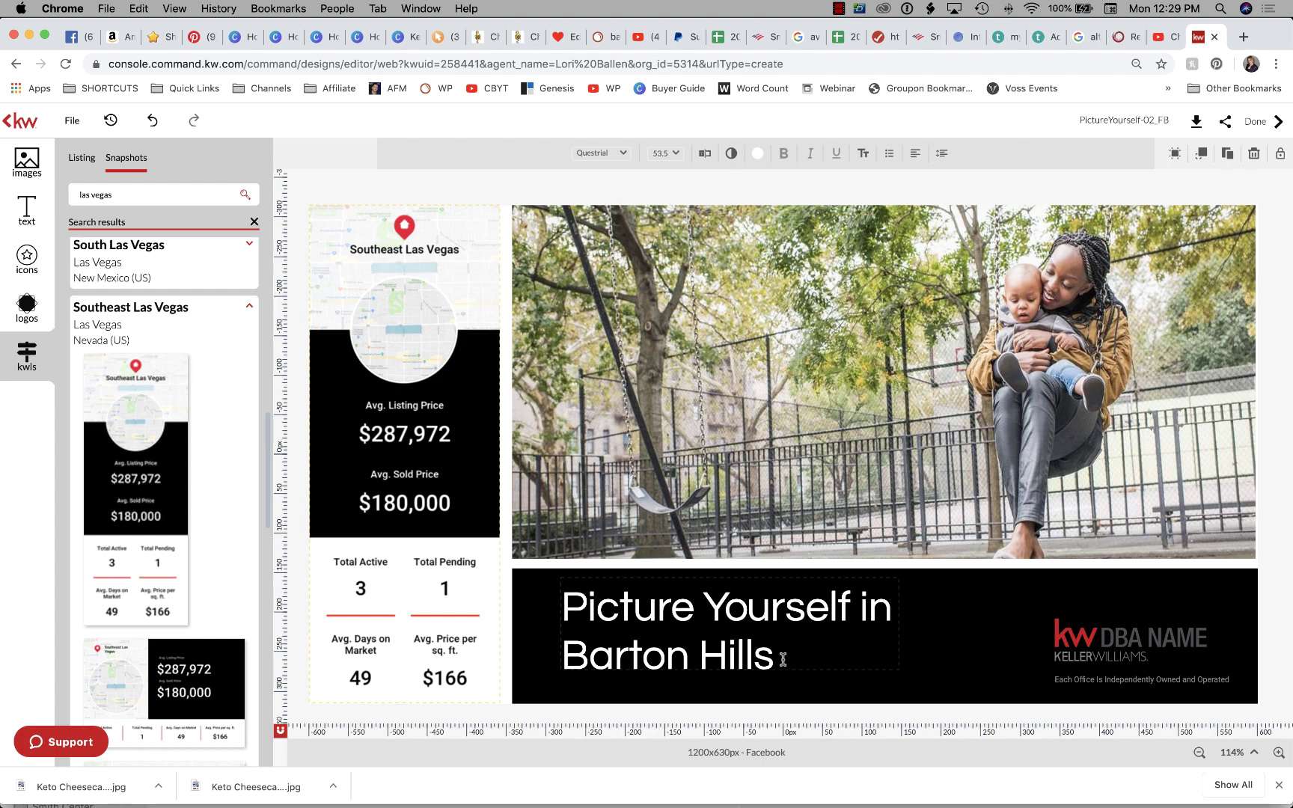
left_click_drag(563, 628, 577, 627)
left_click(573, 609)
left_click(642, 656, "shift")
left_click(589, 656, "shift")
left_click(589, 656)
left_click_drag(566, 608, 902, 600)
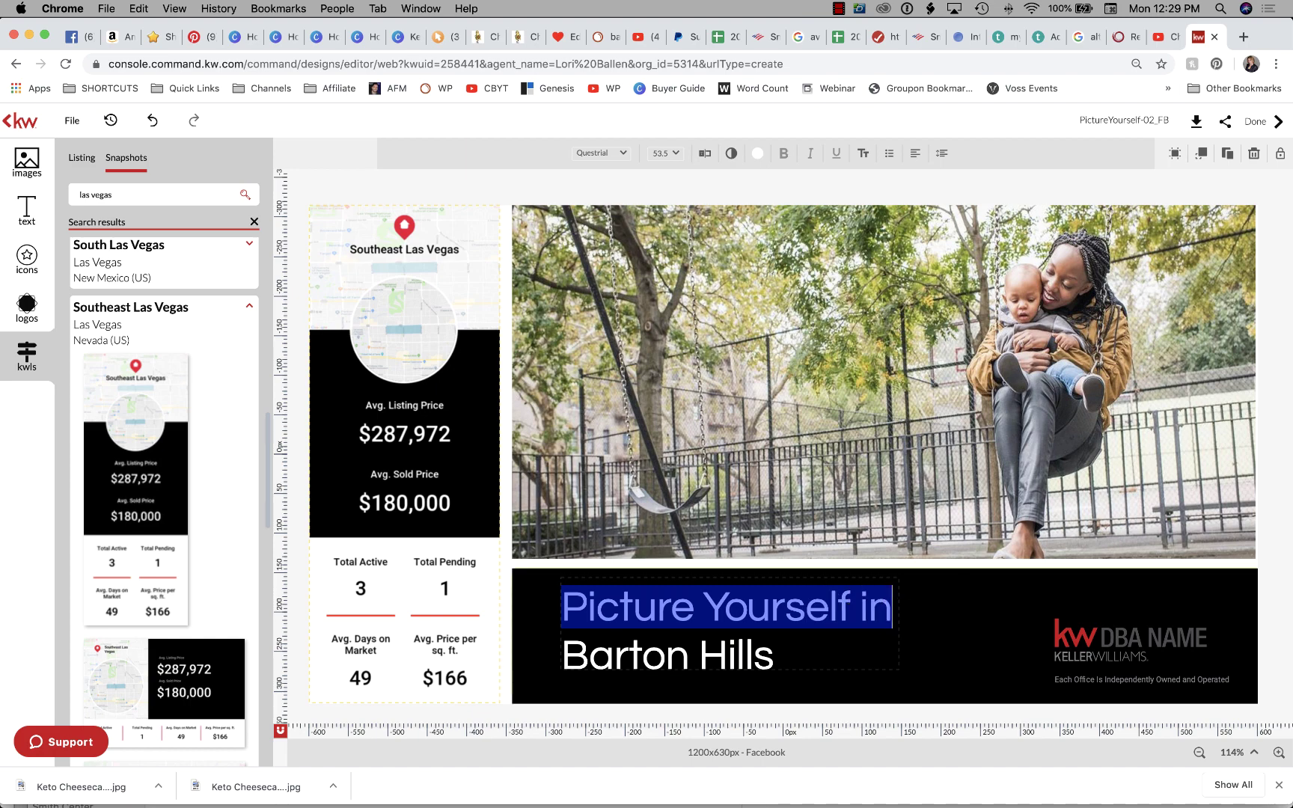
type("Sout")
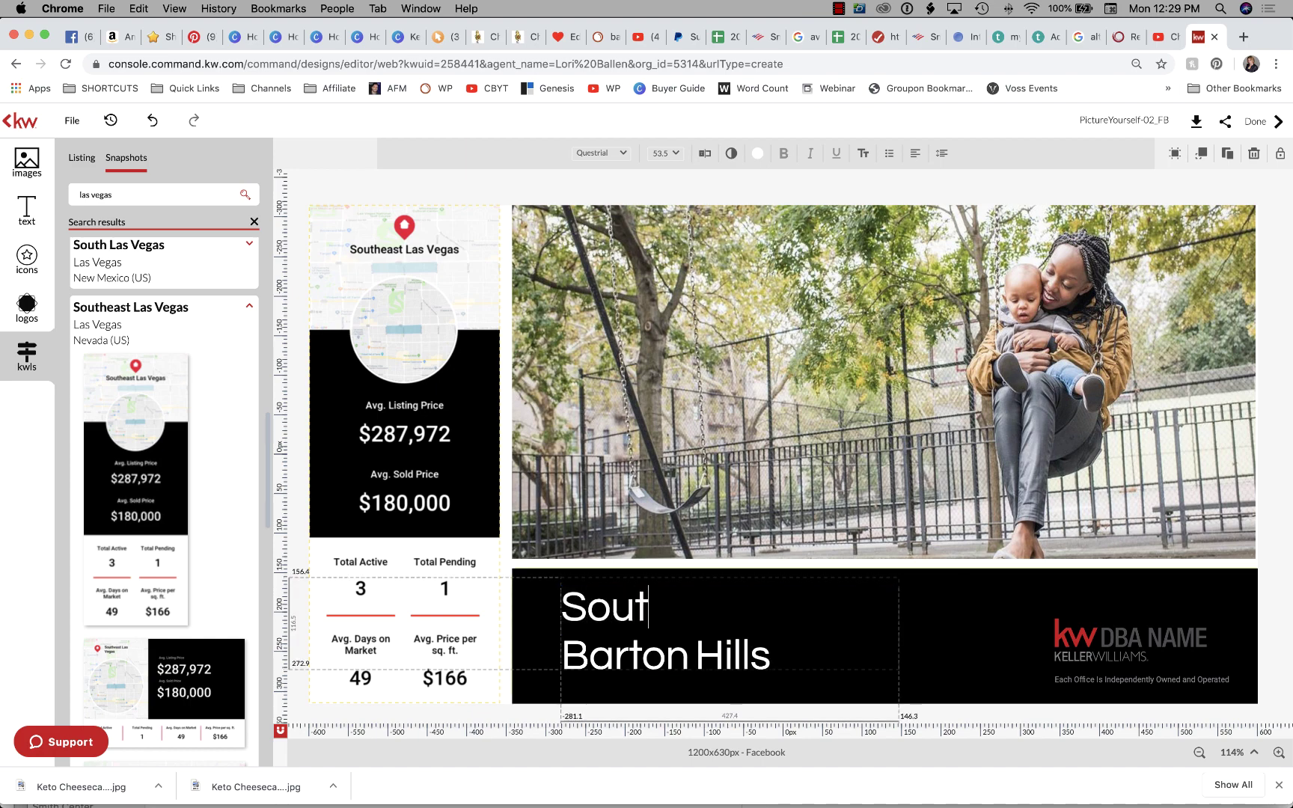
type("heast")
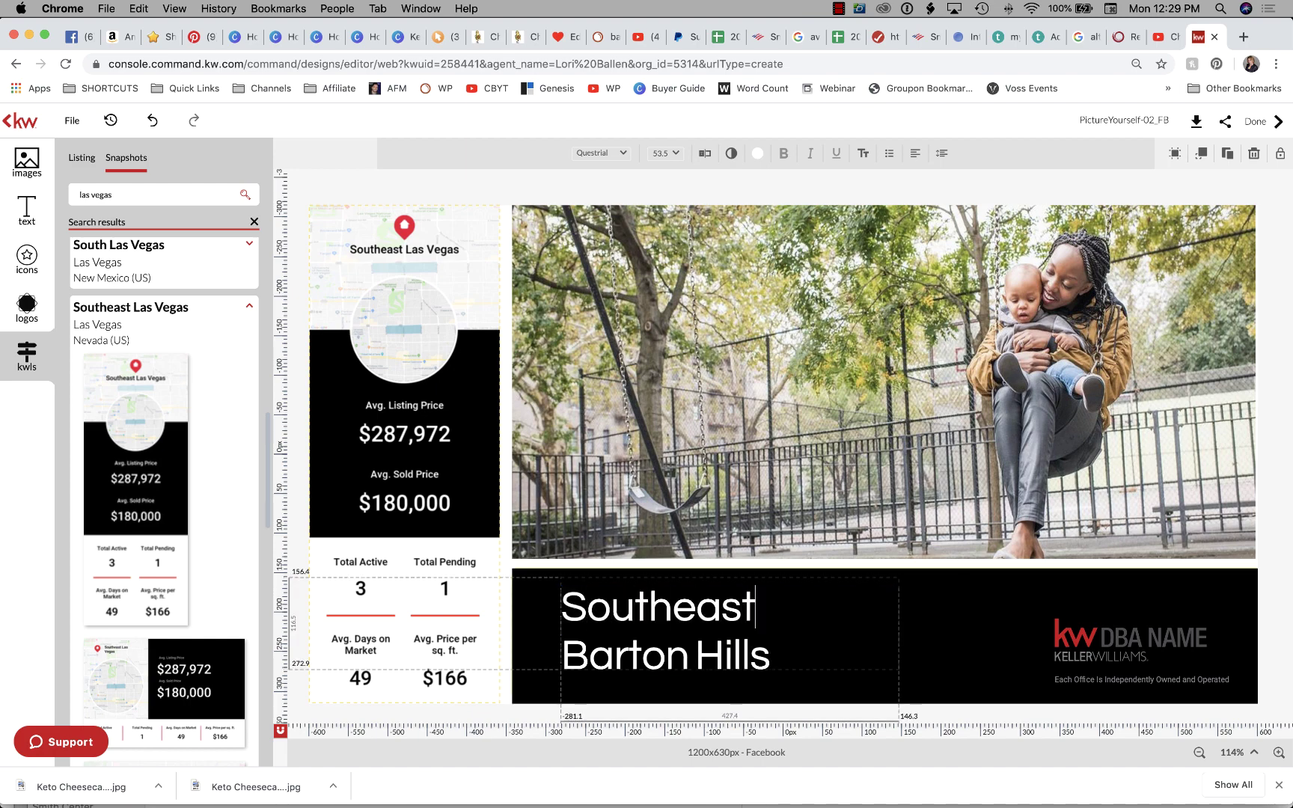
type(" Las Veegas")
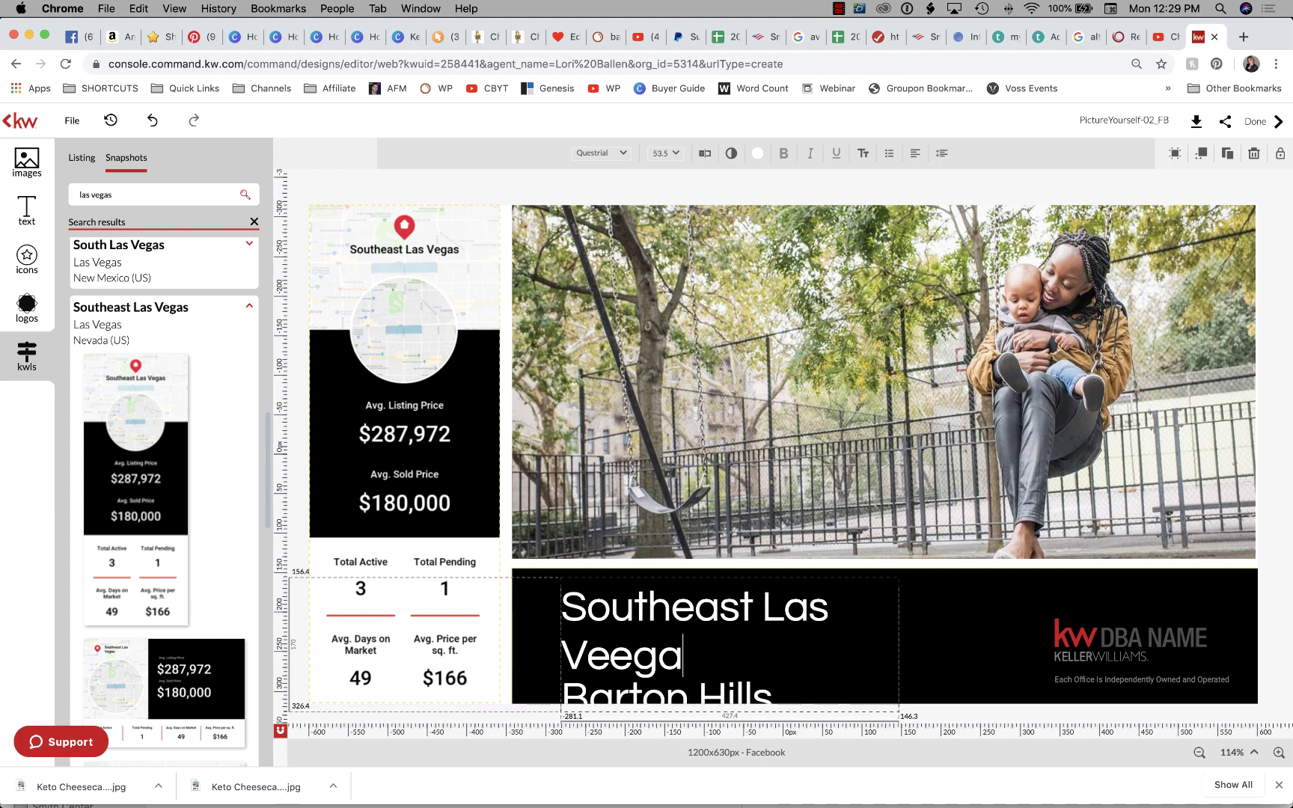
key("BackSpace")
key("BackSpace")
key("BackSpace")
key("BackSpace")
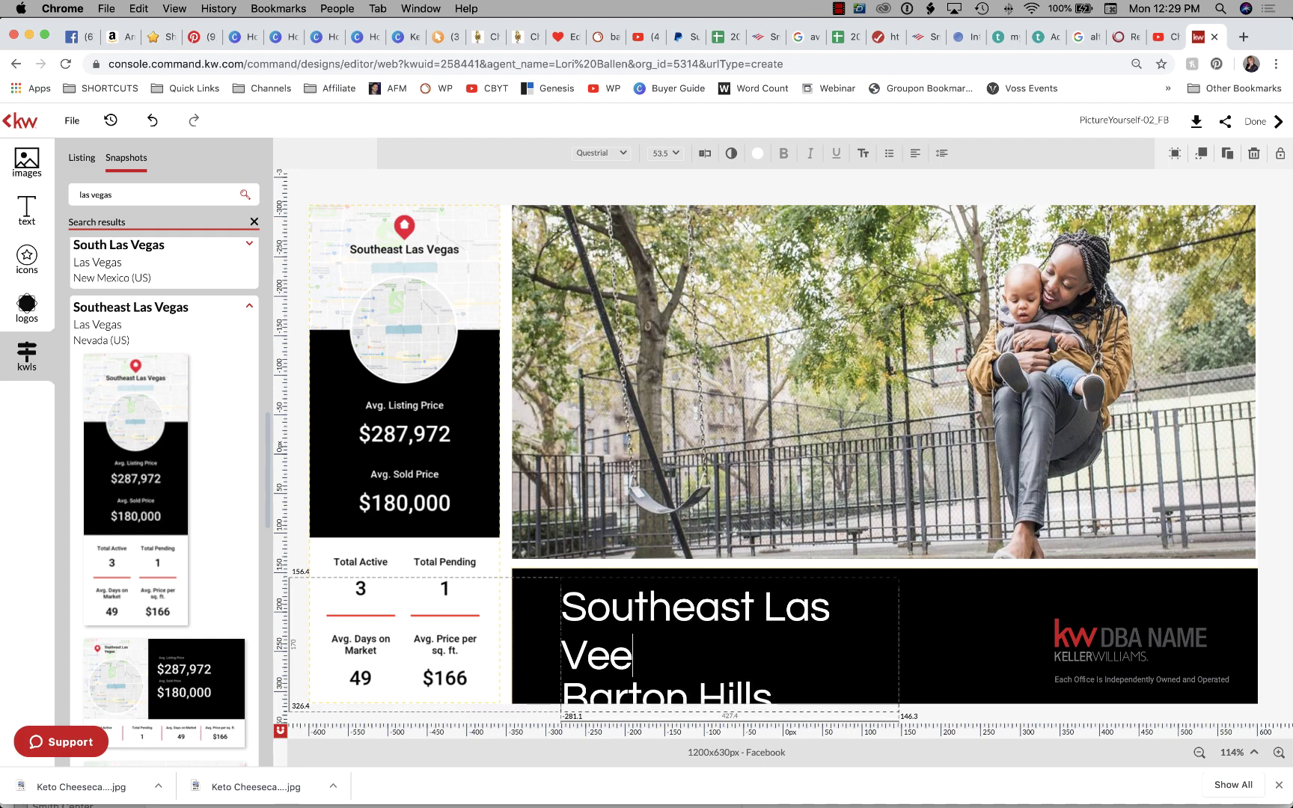
type("gas")
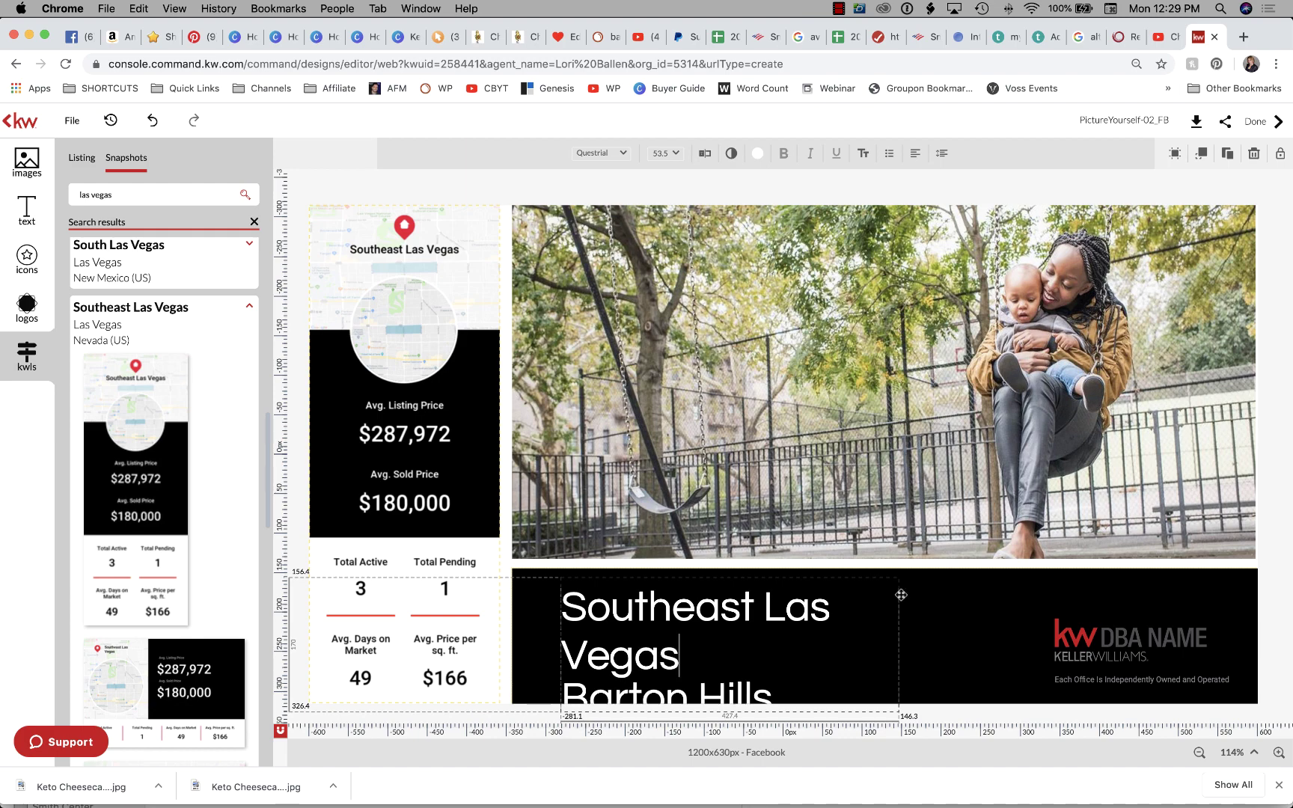
Replace "Barton Hills" in the headline with "Market" so it reads "Southeast Las Vegas Market".
left_click_drag(773, 694, 565, 687)
key("BackSpace")
key("BackSpace")
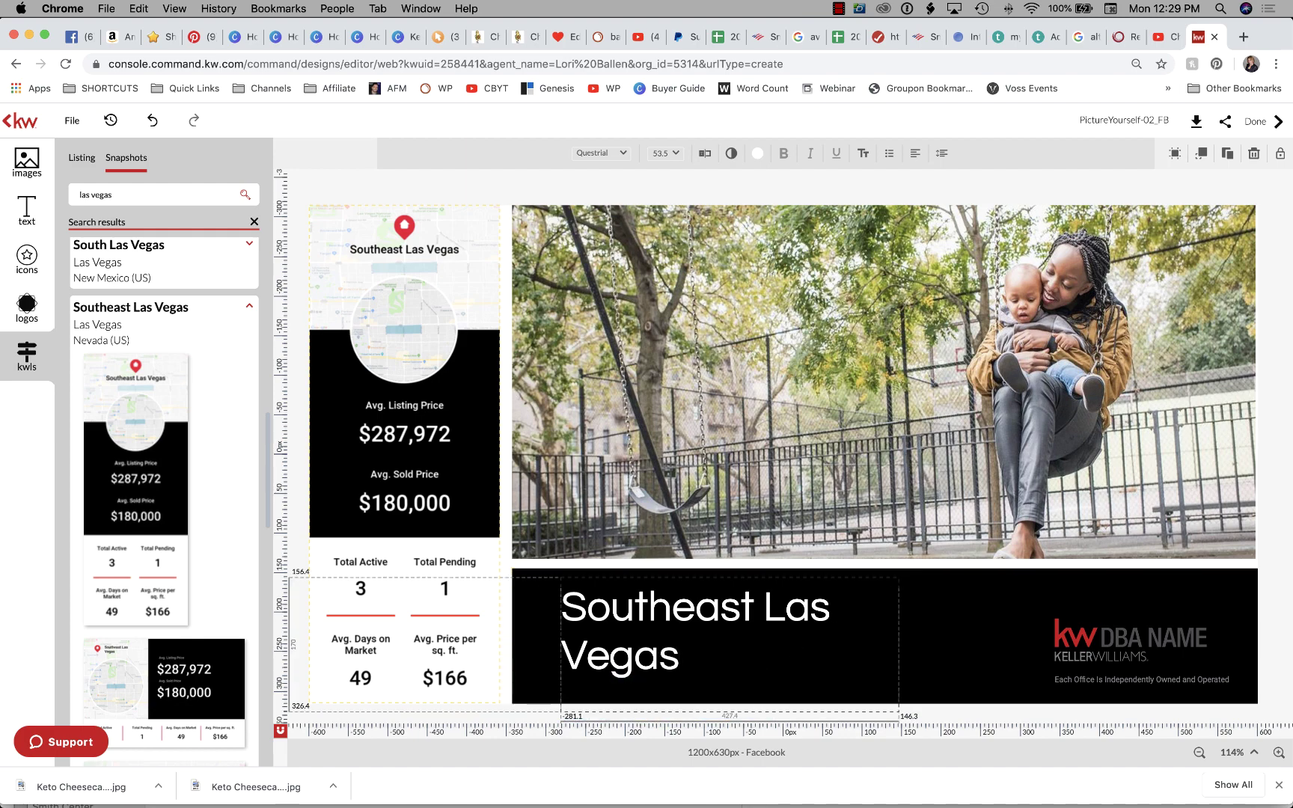
type("Market")
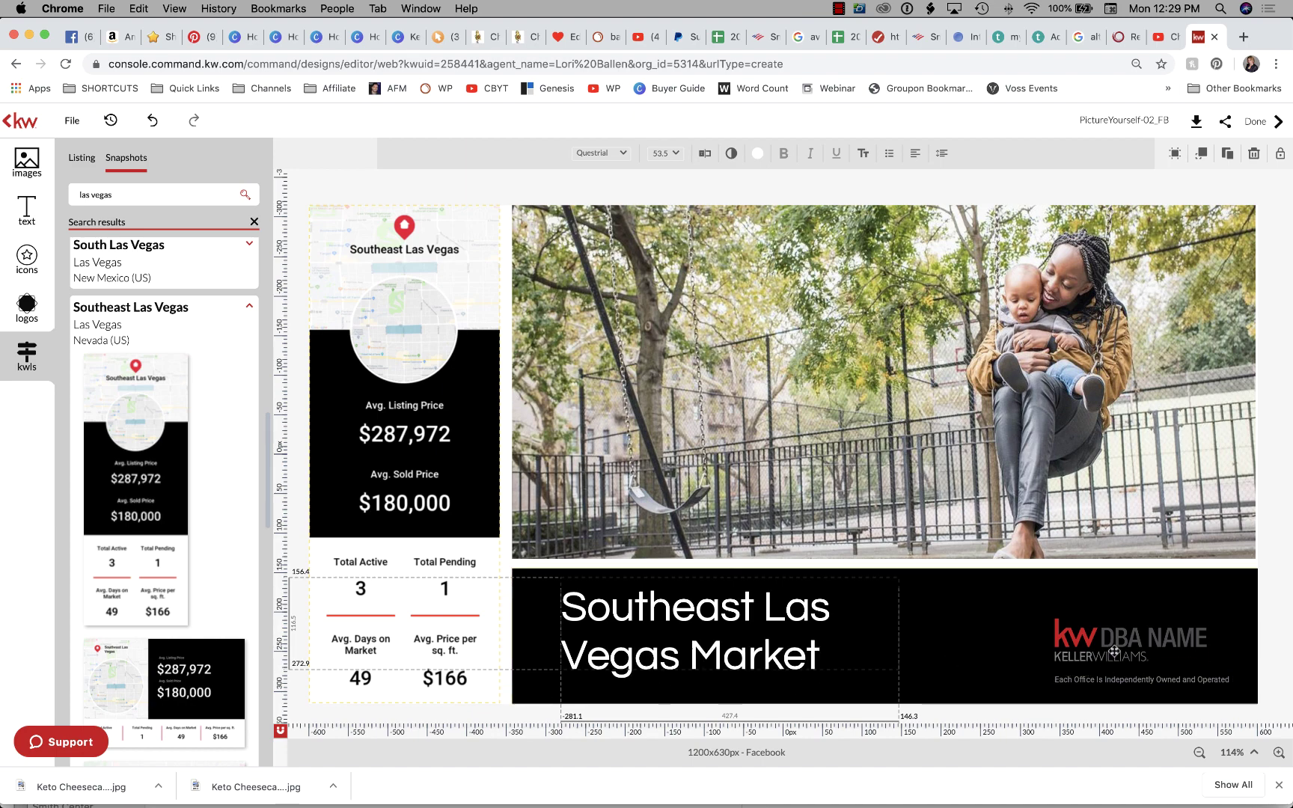
key("Escape")
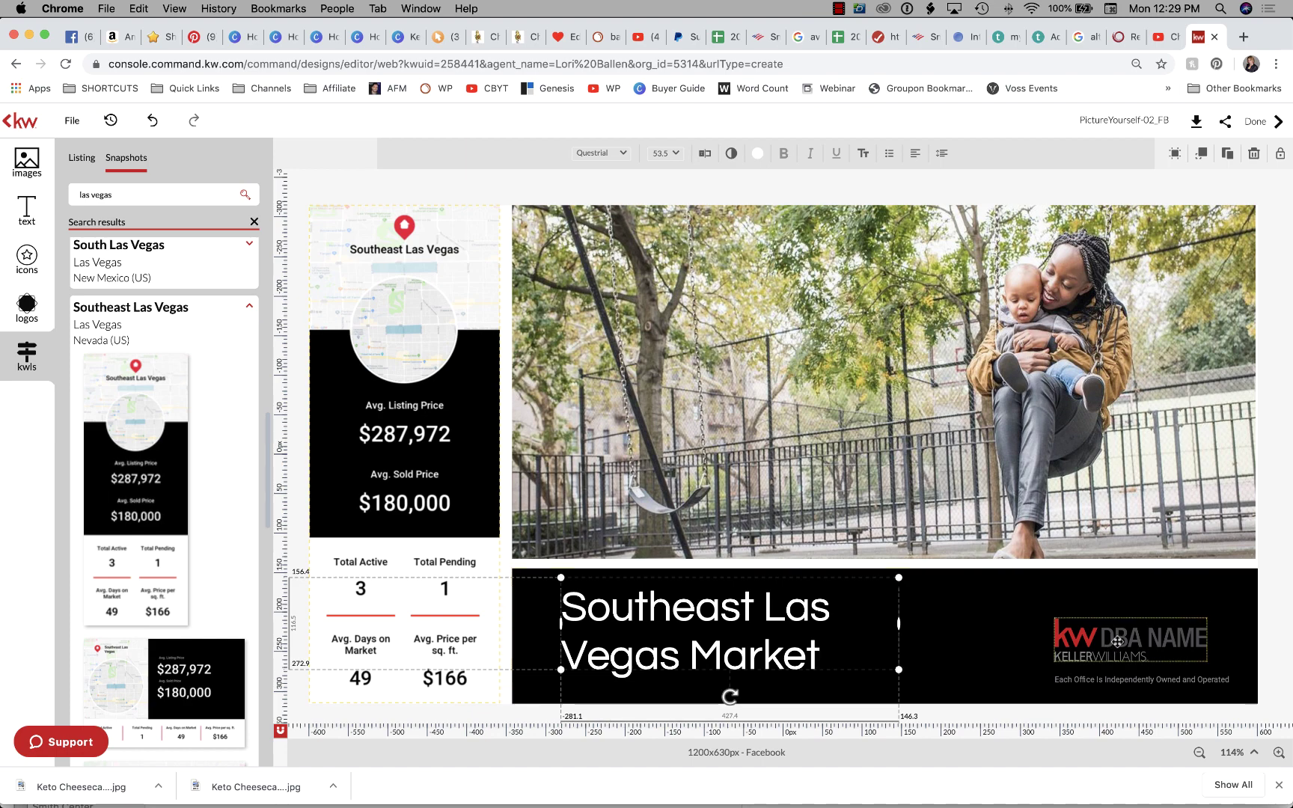
Select the DBA NAME placeholder logo in the black banner and open the library of saved logos.
left_click(1117, 641)
left_click(1127, 641)
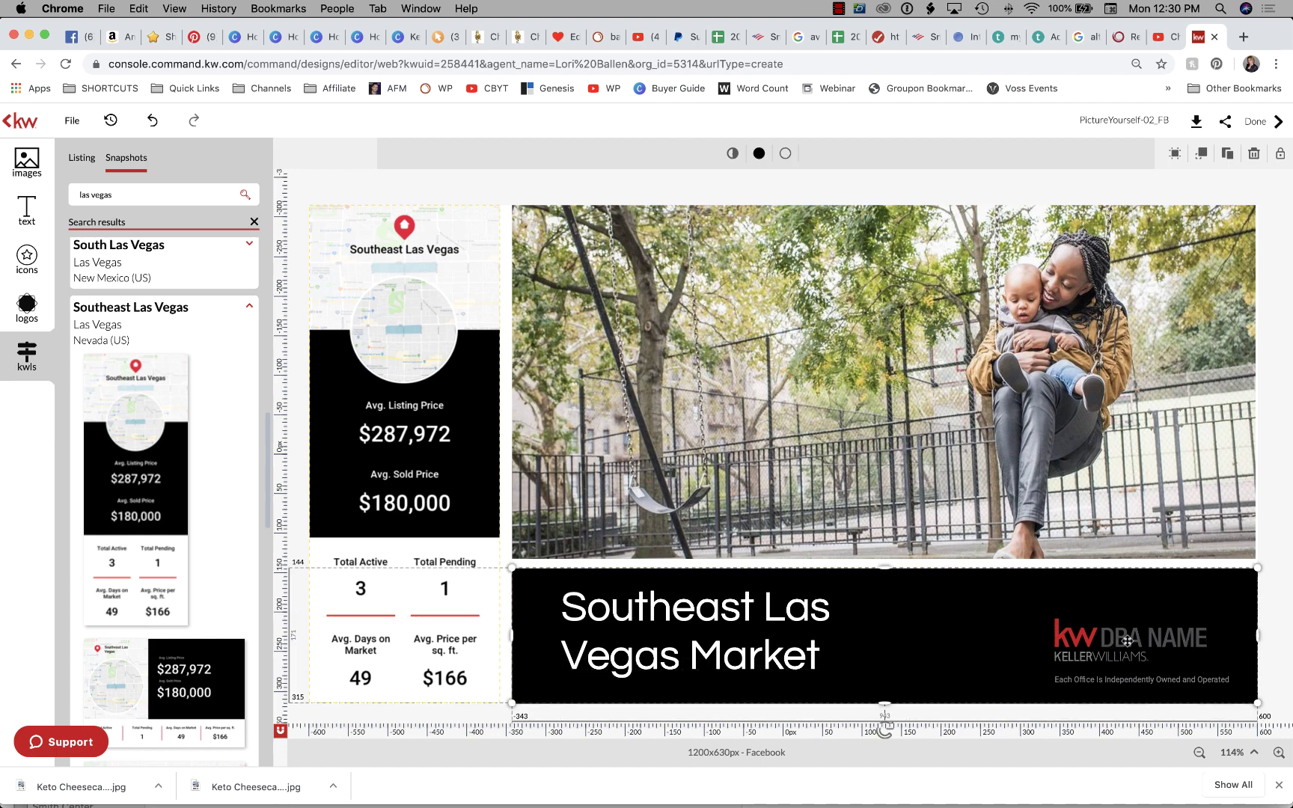
left_click(1123, 645)
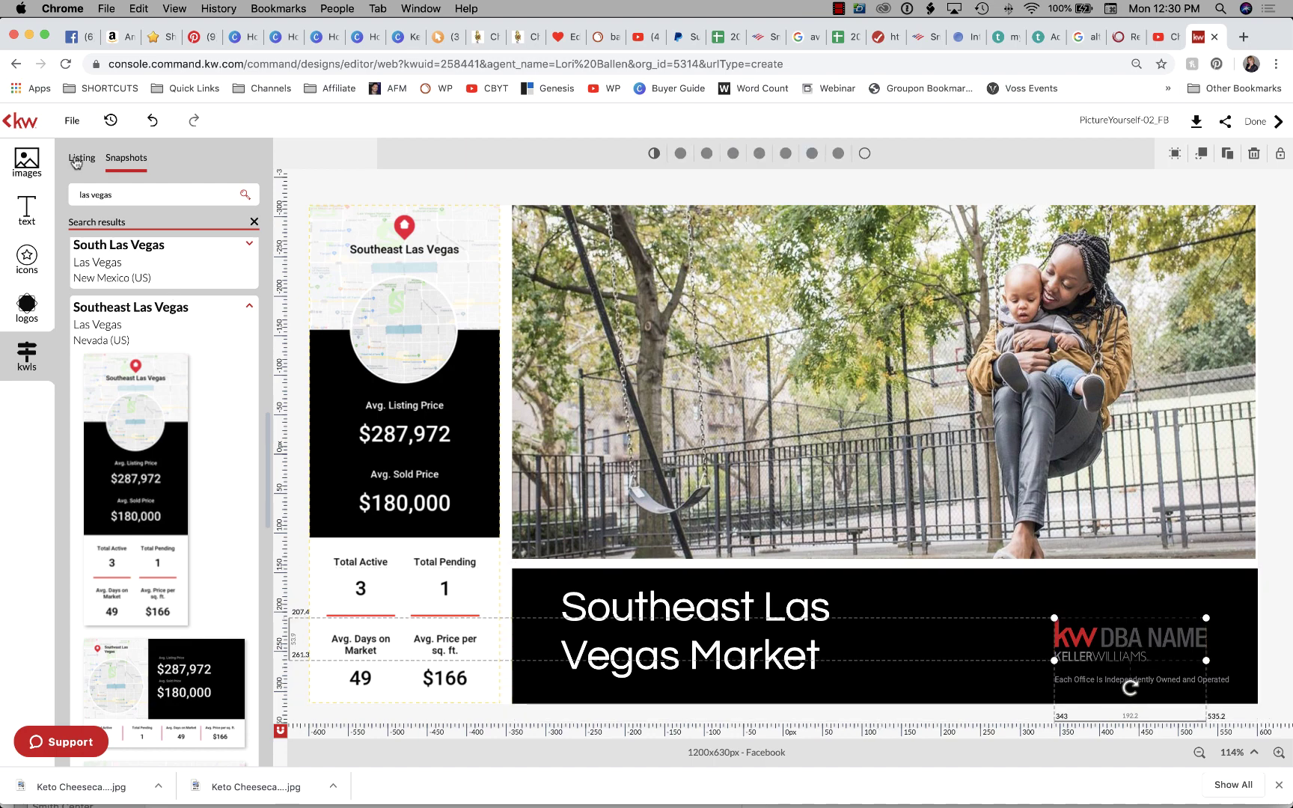
left_click(29, 314)
mouse_move(211, 222)
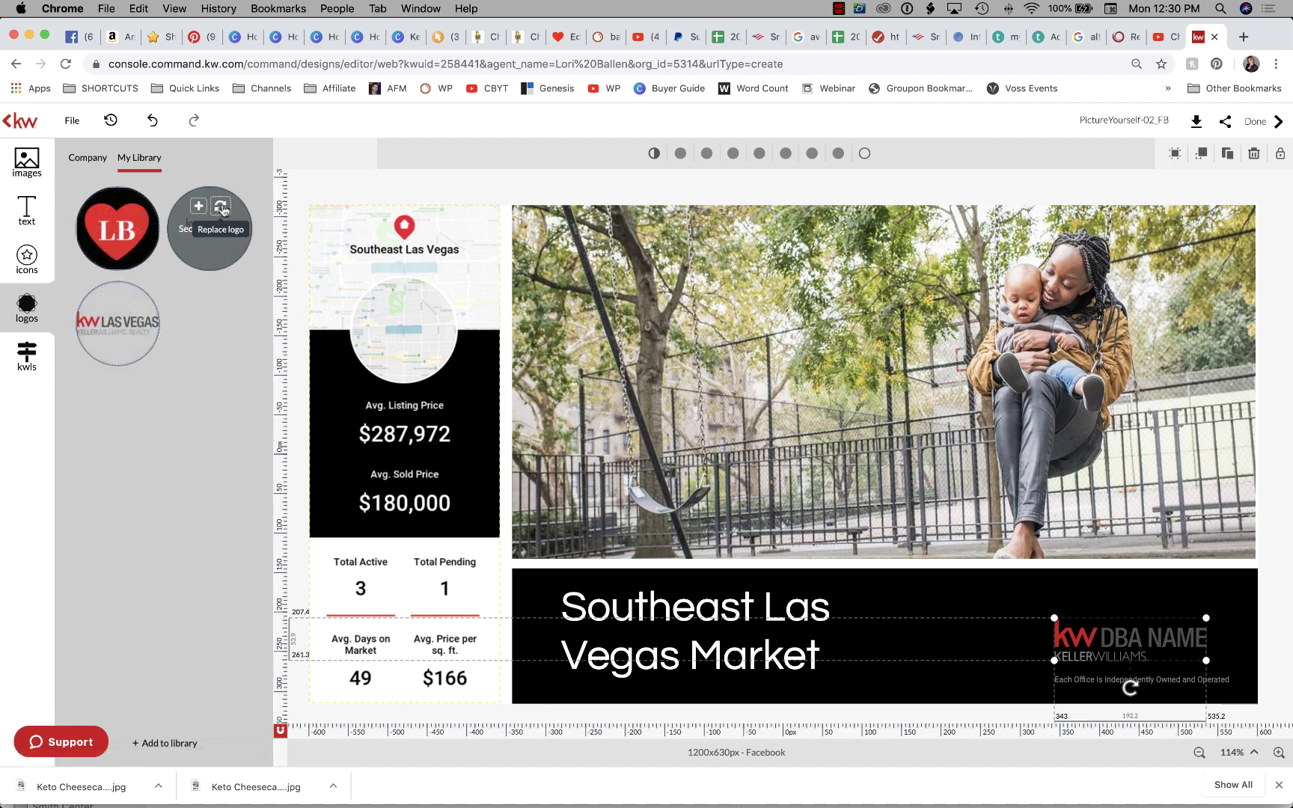
left_click(222, 209)
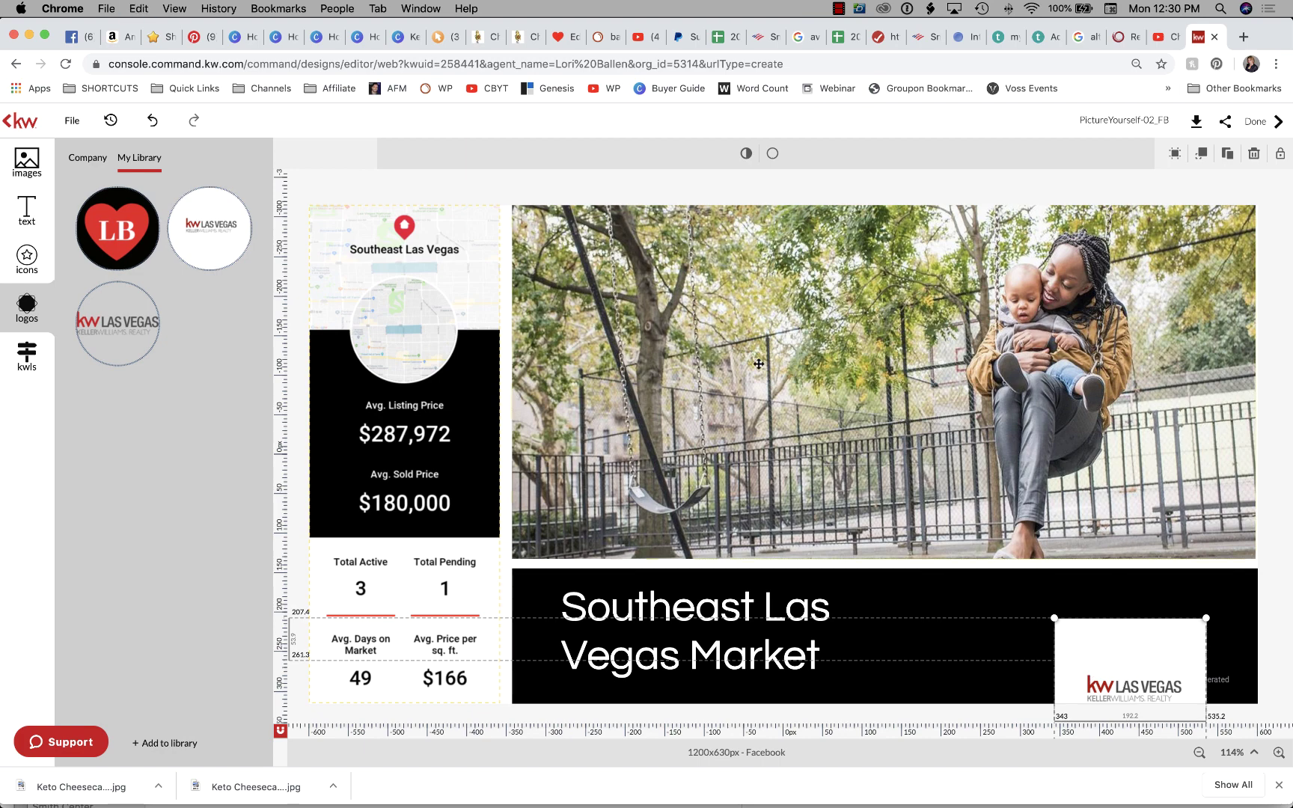
left_click(154, 122)
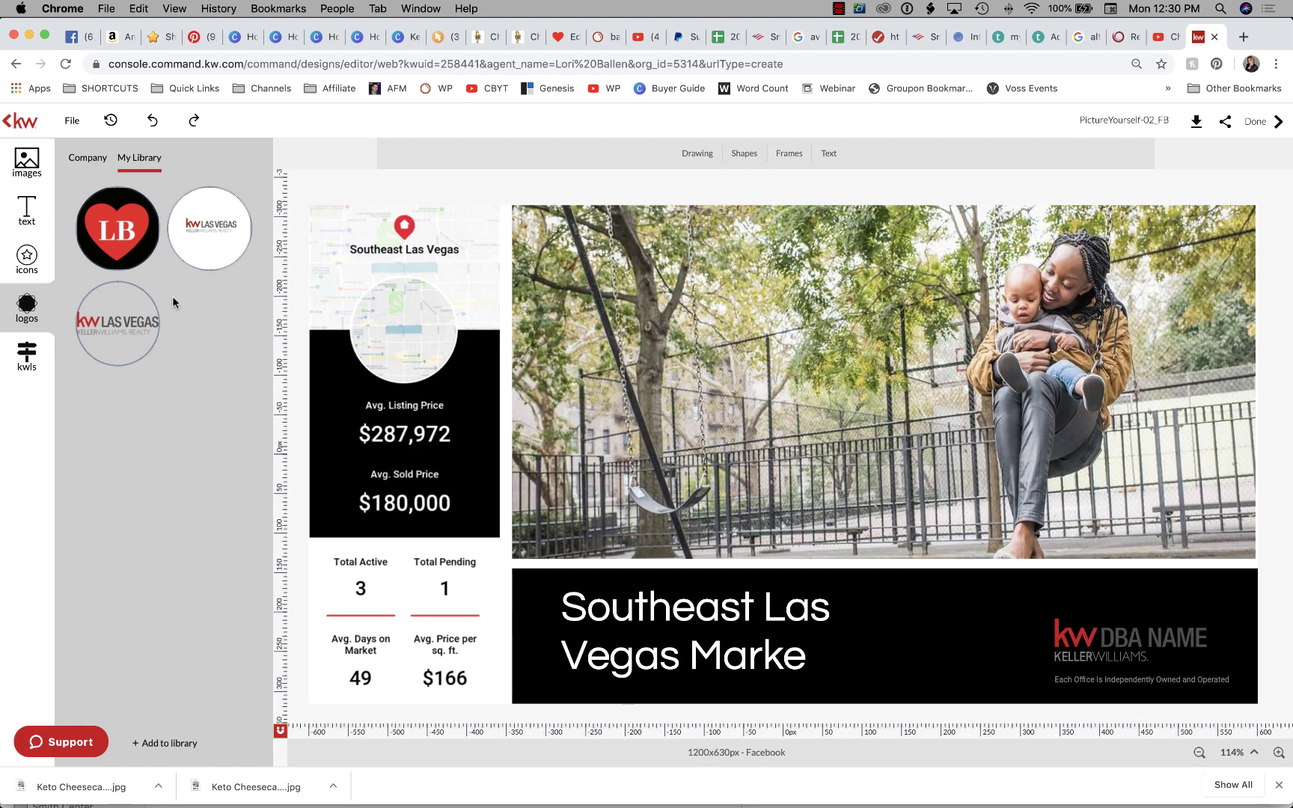
left_click(1130, 638)
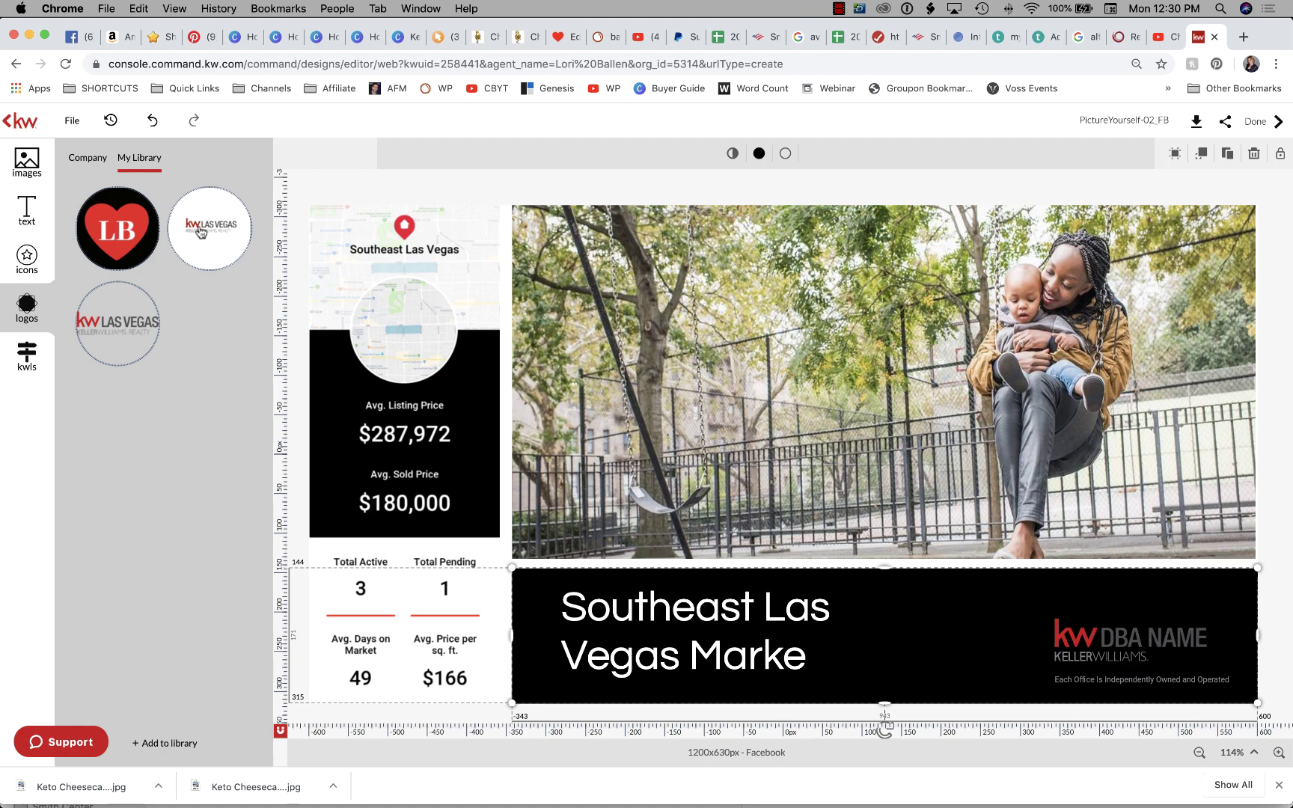
left_click(139, 353)
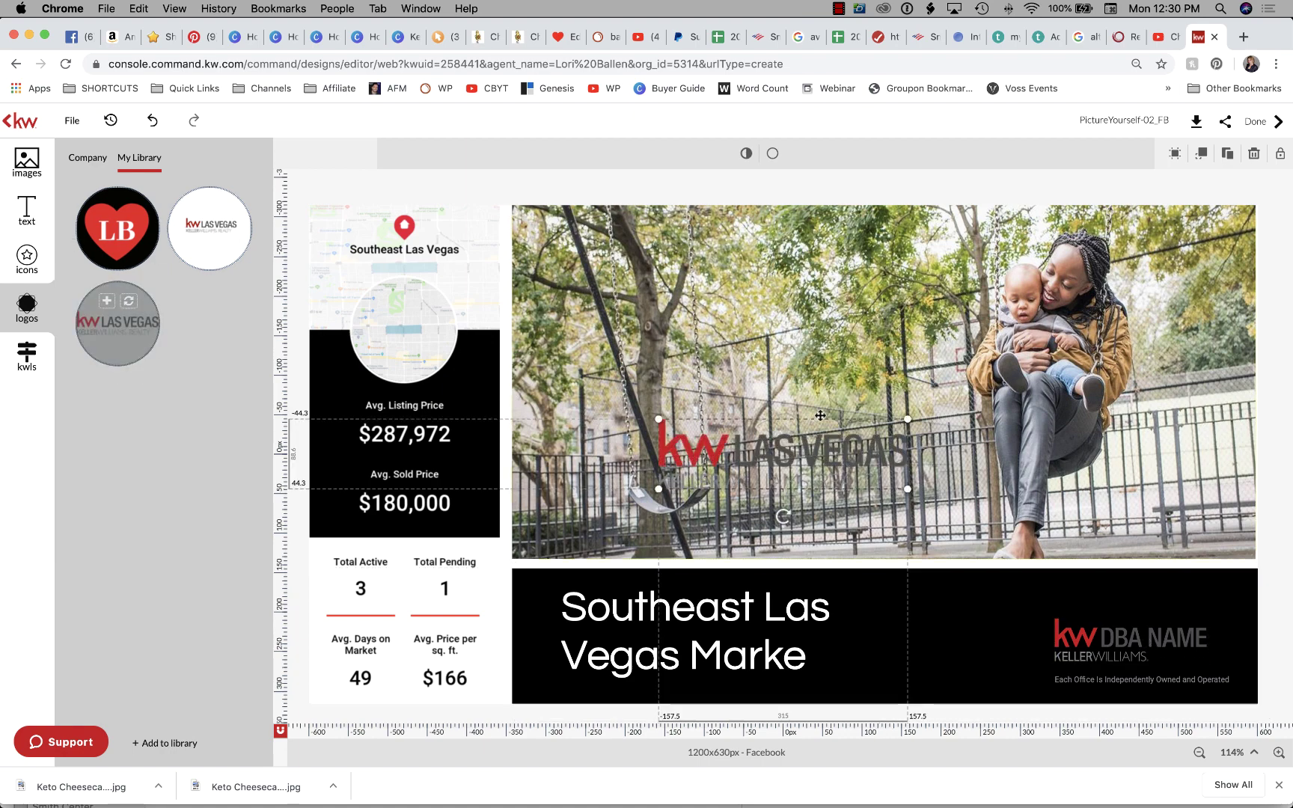
key("BackSpace")
Replace the DBA NAME logo with the transparent KW Las Vegas logo and position it above the banner's disclaimer line.
left_click(1111, 633)
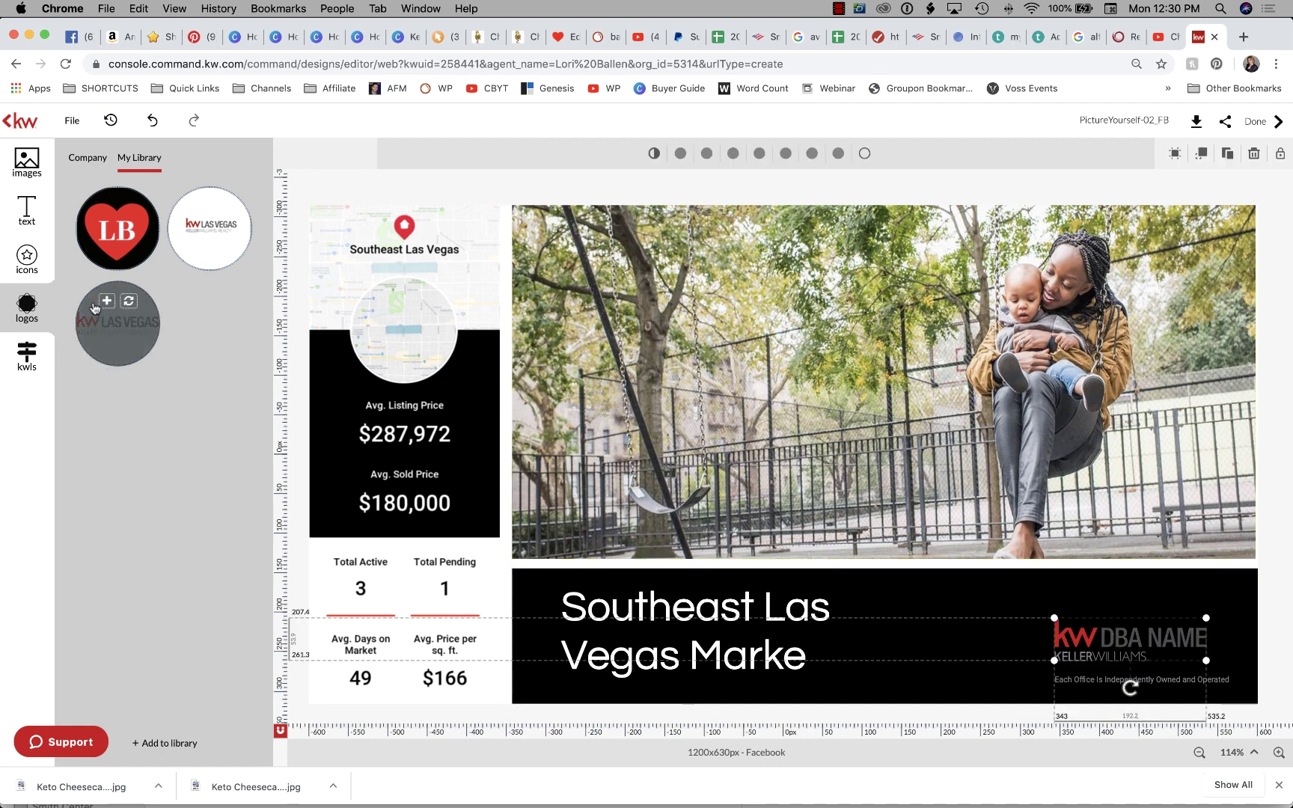
left_click(129, 302)
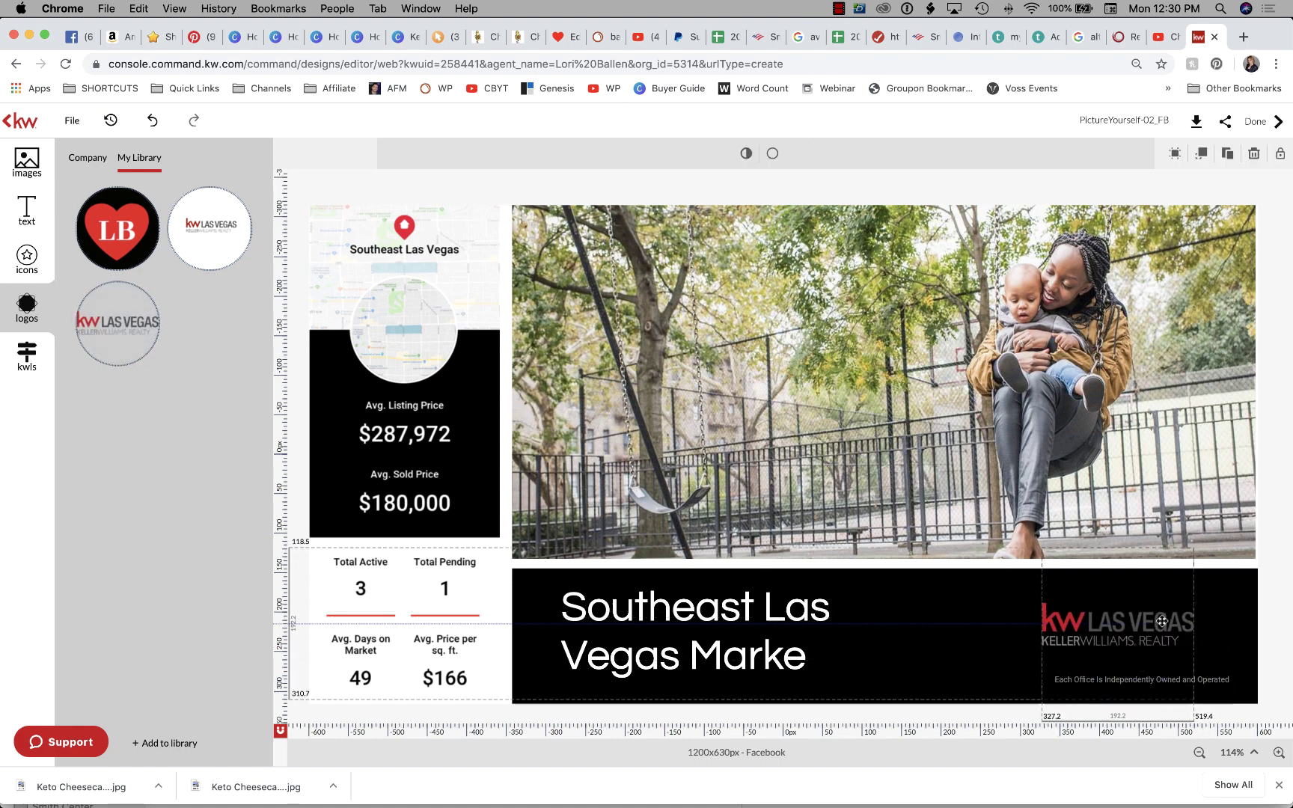
left_click_drag(1149, 698, 1161, 682)
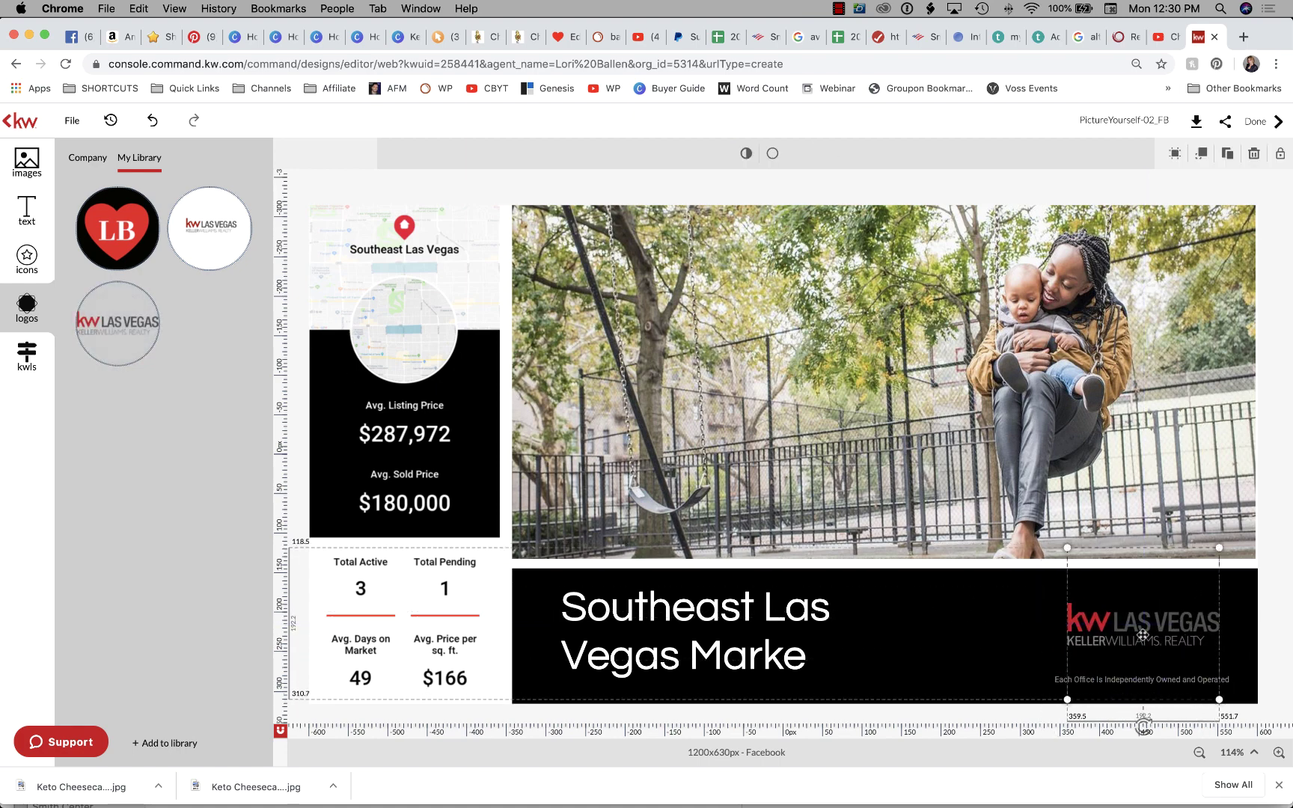
Enlarge the KW Las Vegas logo in the black banner and position it just above the disclaimer line.
left_click_drag(1067, 700, 1019, 698)
left_click_drag(1136, 640, 1159, 600)
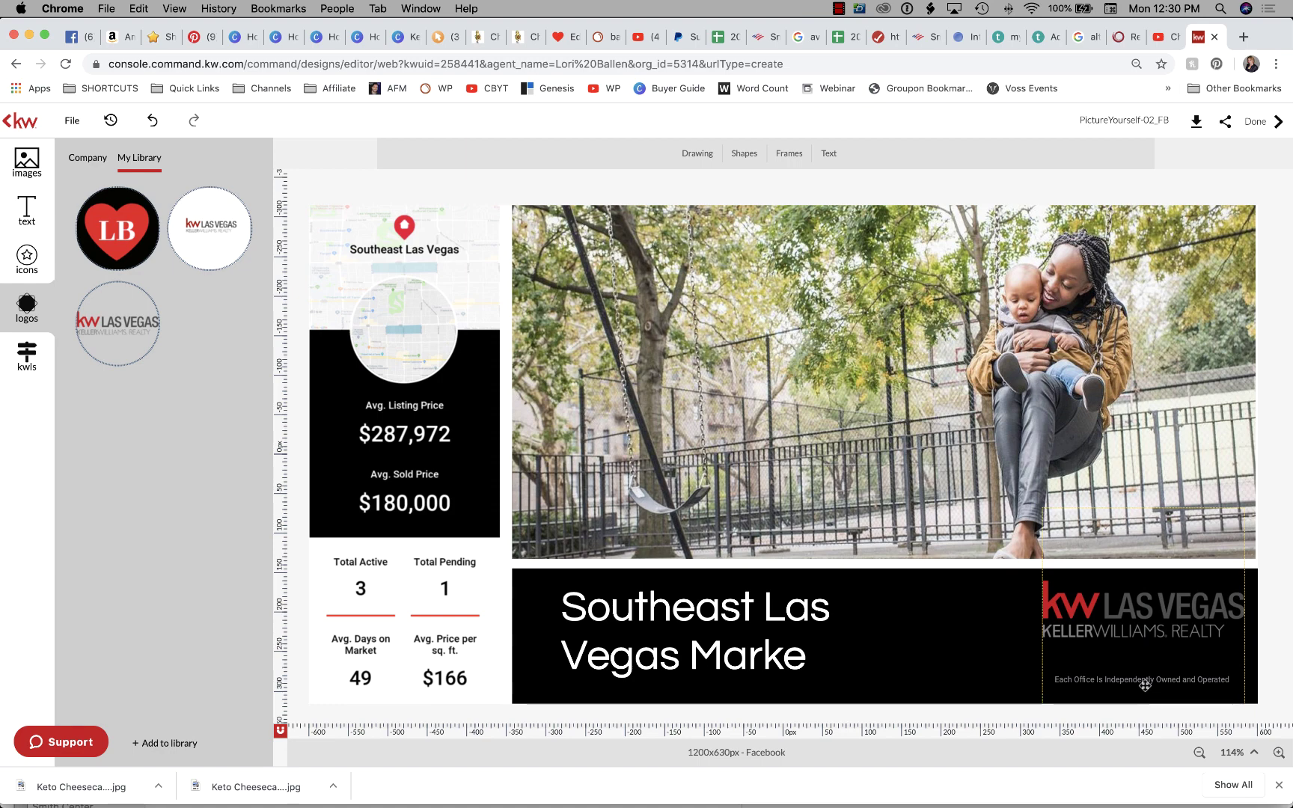
mouse_move(1143, 685)
left_mouse_down()
mouse_move(1135, 673)
mouse_move(1154, 710)
mouse_move(1140, 708)
left_mouse_up()
left_click(1282, 674)
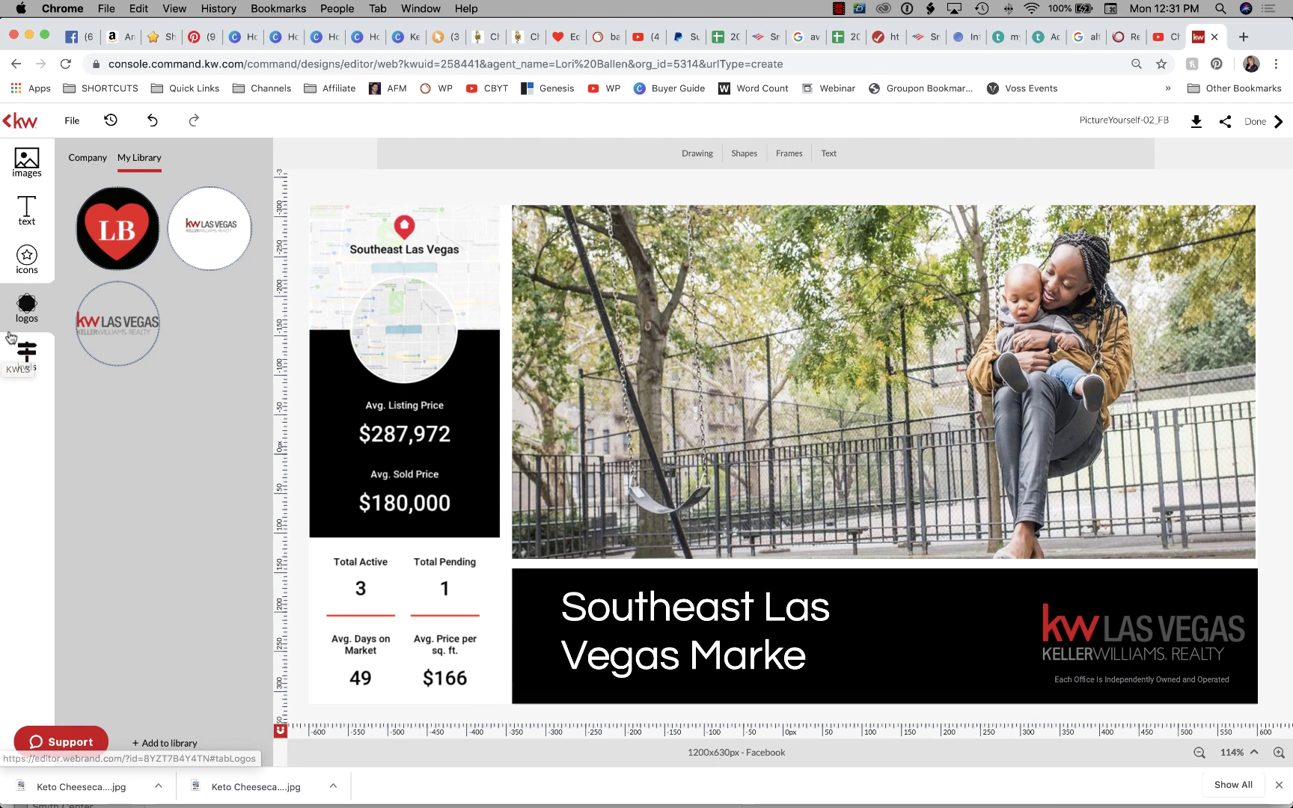
Look through the imported images and open the company's KW Stock Images folder.
left_click(20, 164)
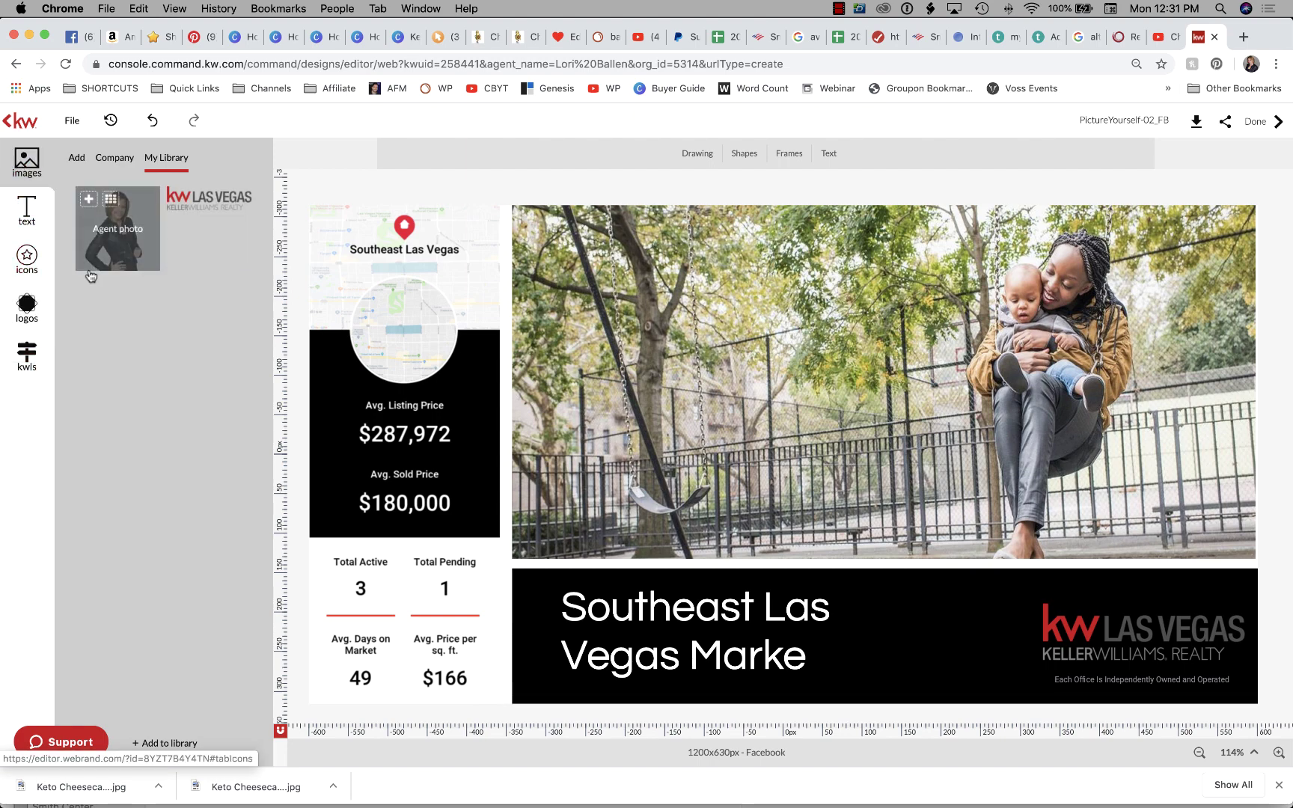
left_click(79, 158)
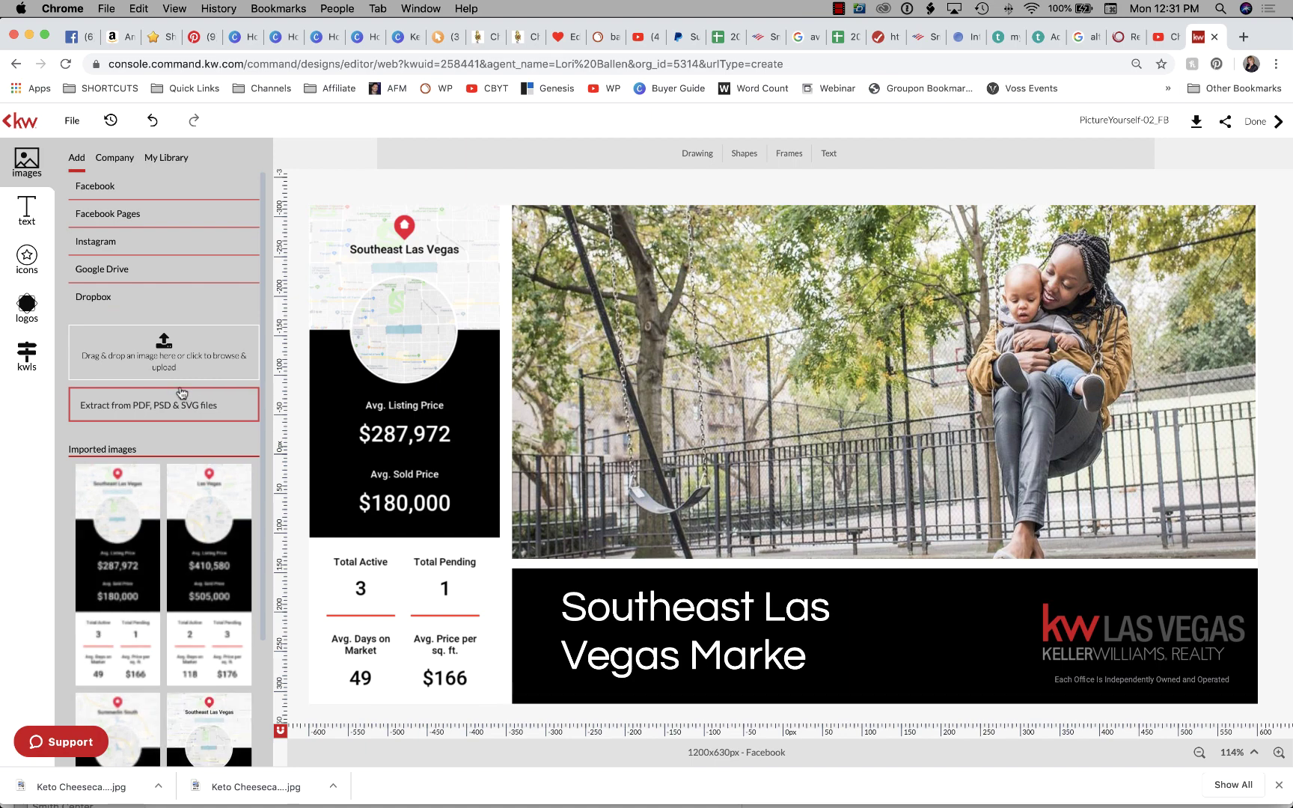
scroll(181, 393, "down", 3)
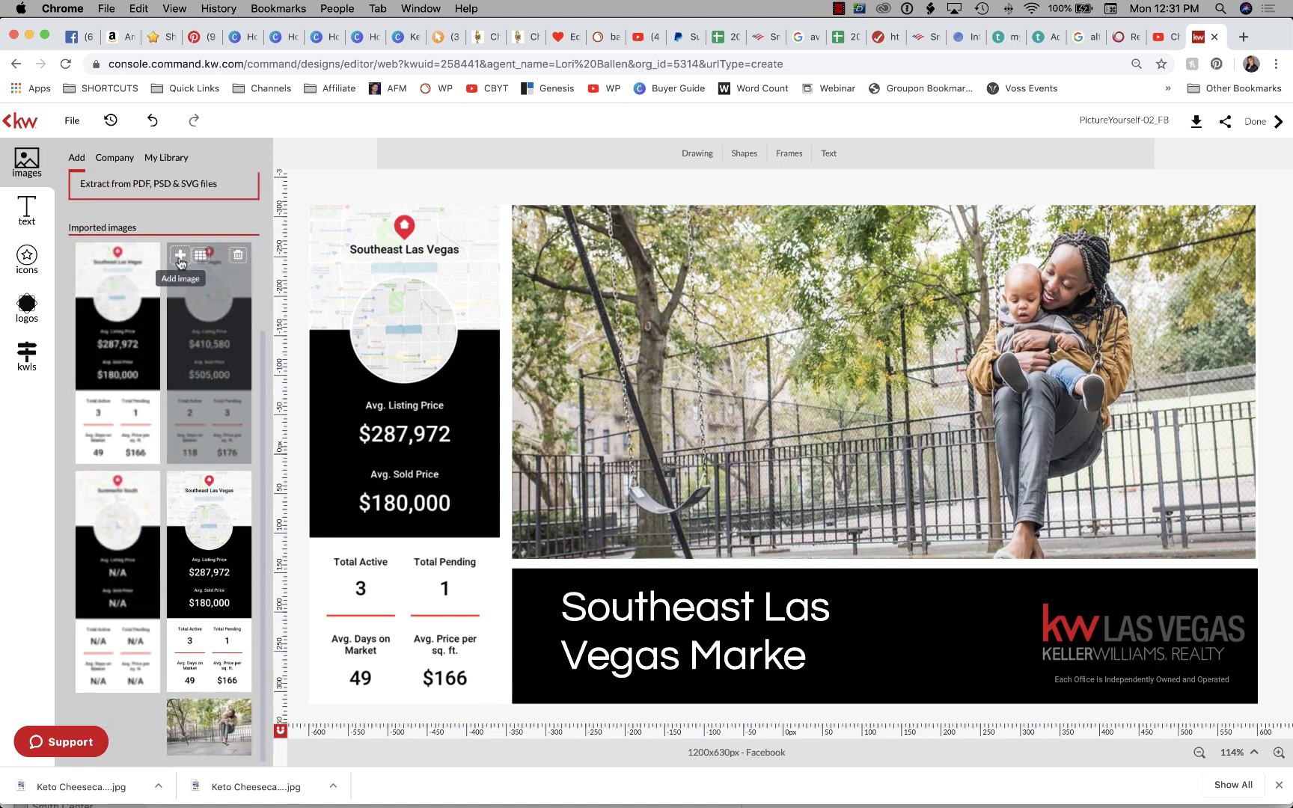
scroll(179, 261, "up", 3)
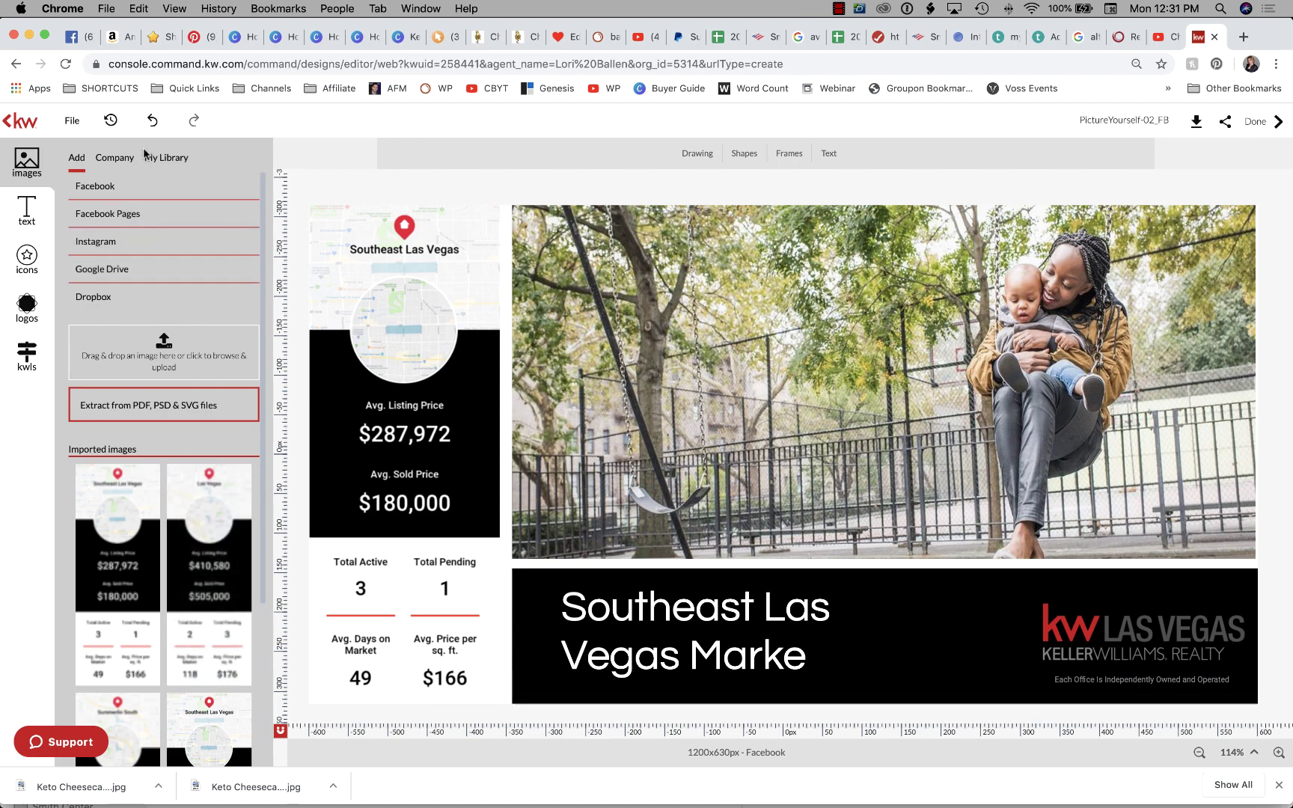
left_click(116, 158)
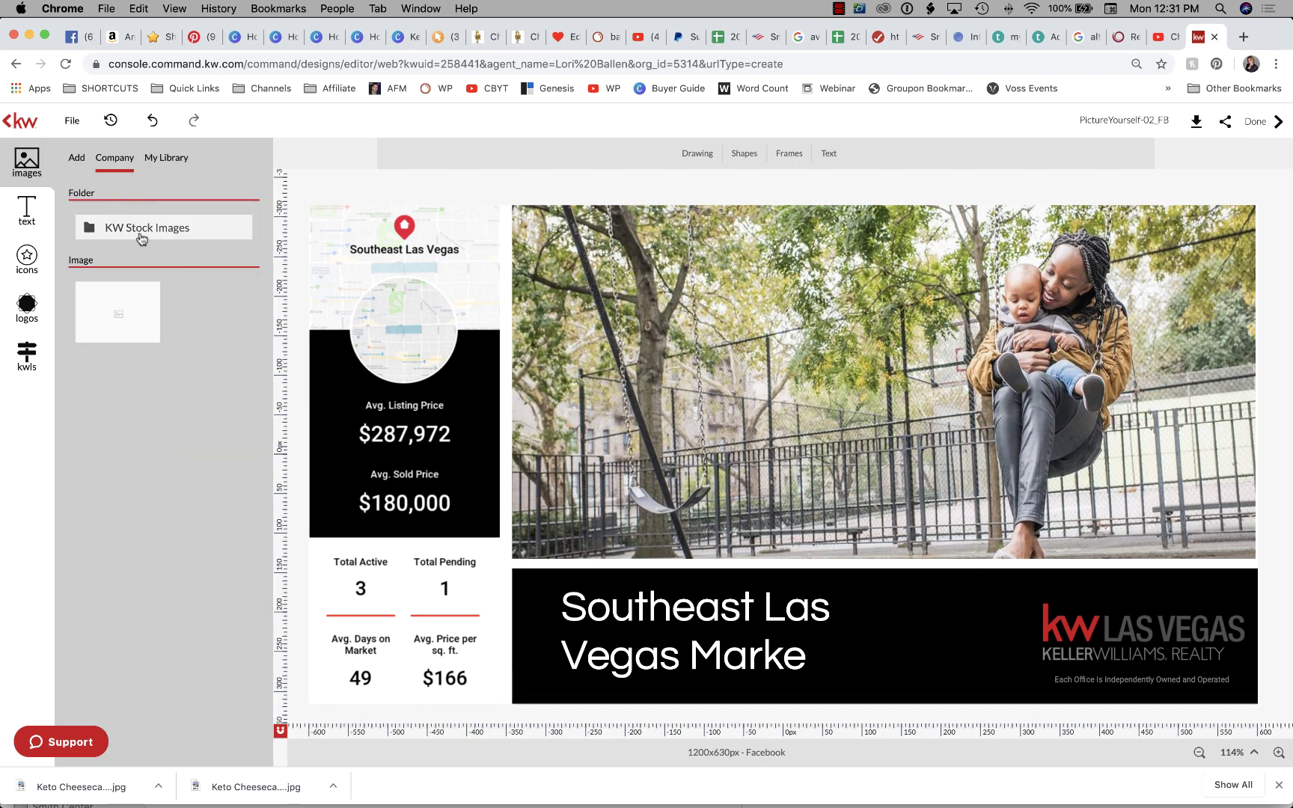
left_click(139, 234)
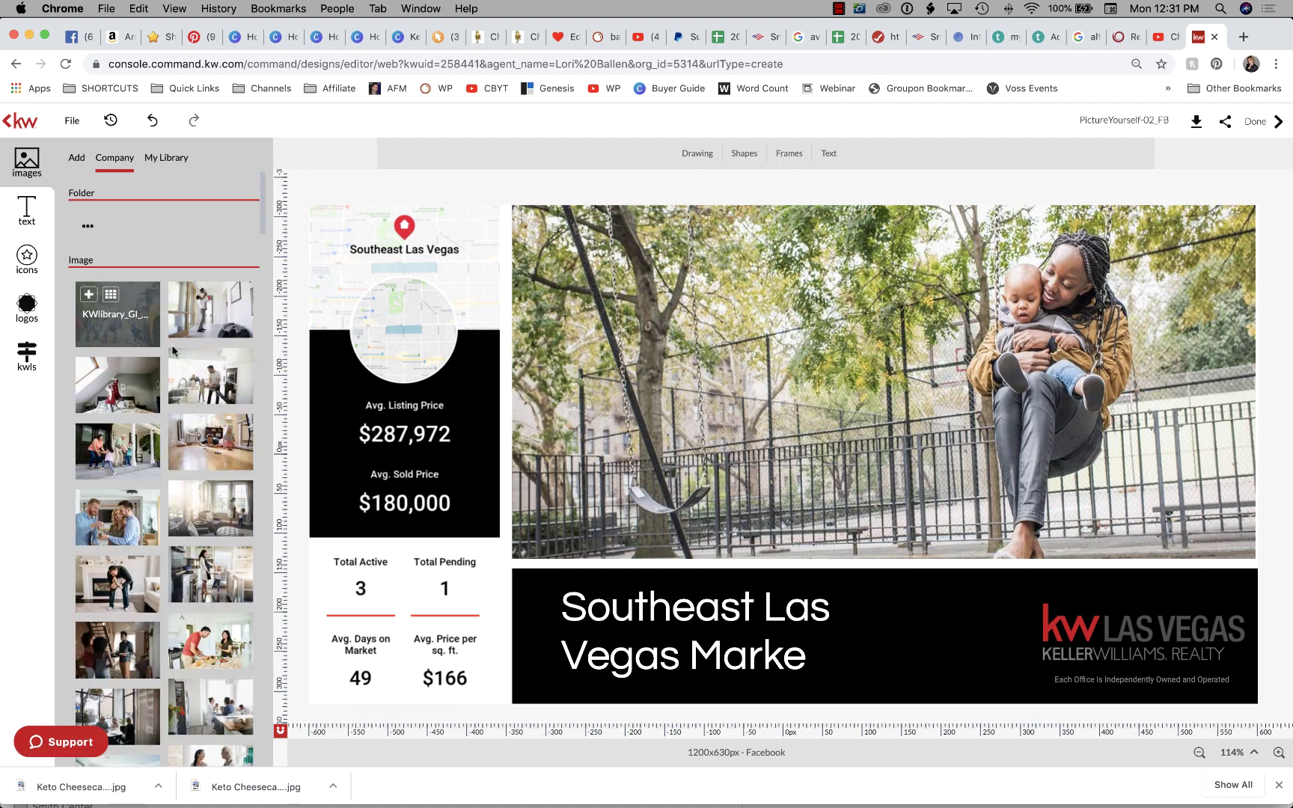
Try the stock photos of a father lifting his daughter and of a family baking in a kitchen as the main picture.
mouse_move(187, 393)
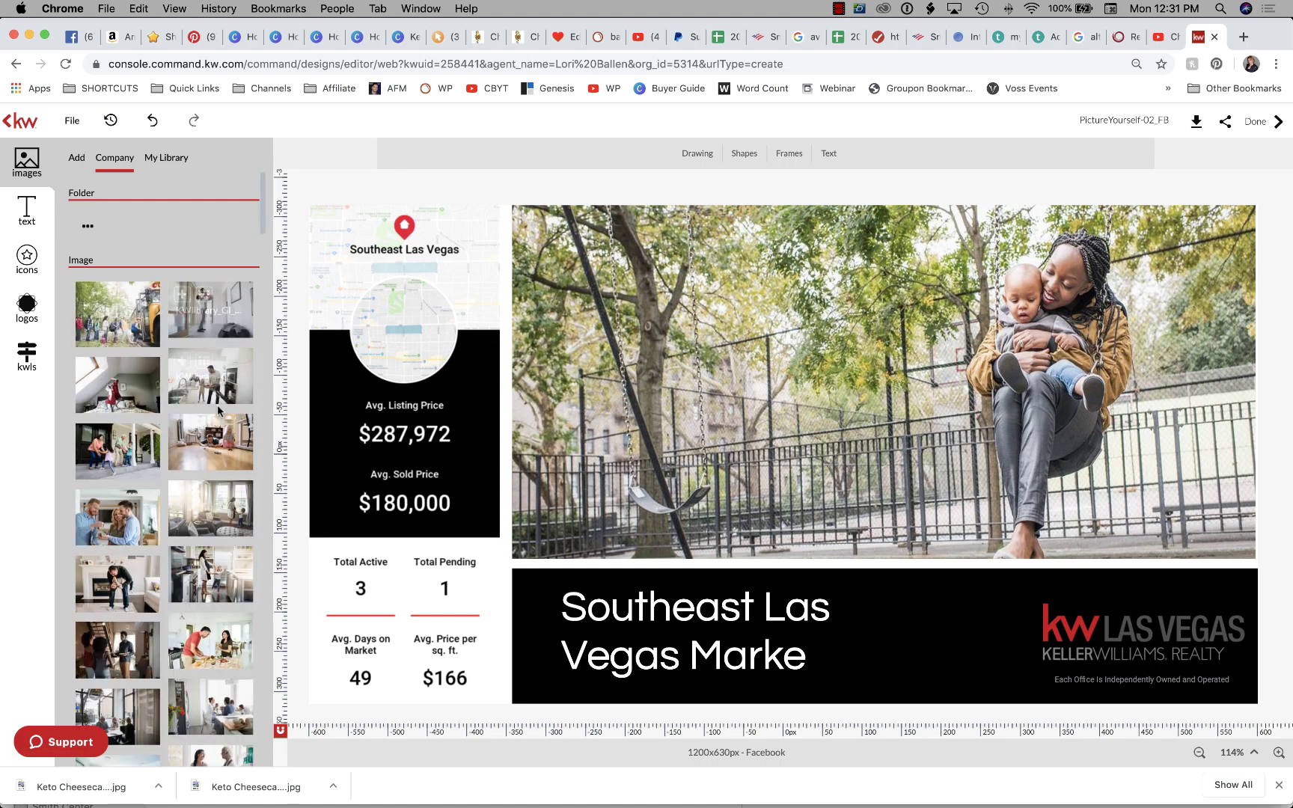
mouse_move(221, 323)
left_click(771, 319)
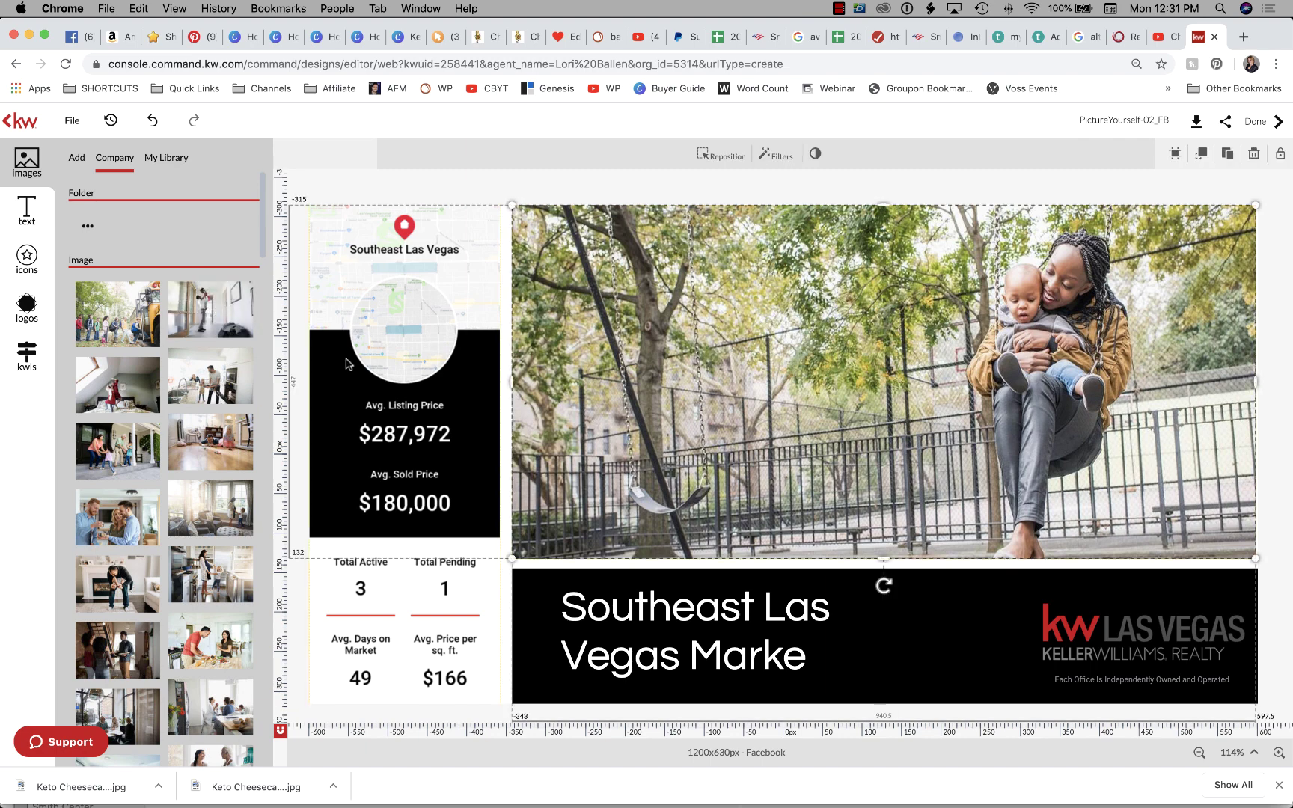
left_click(208, 303)
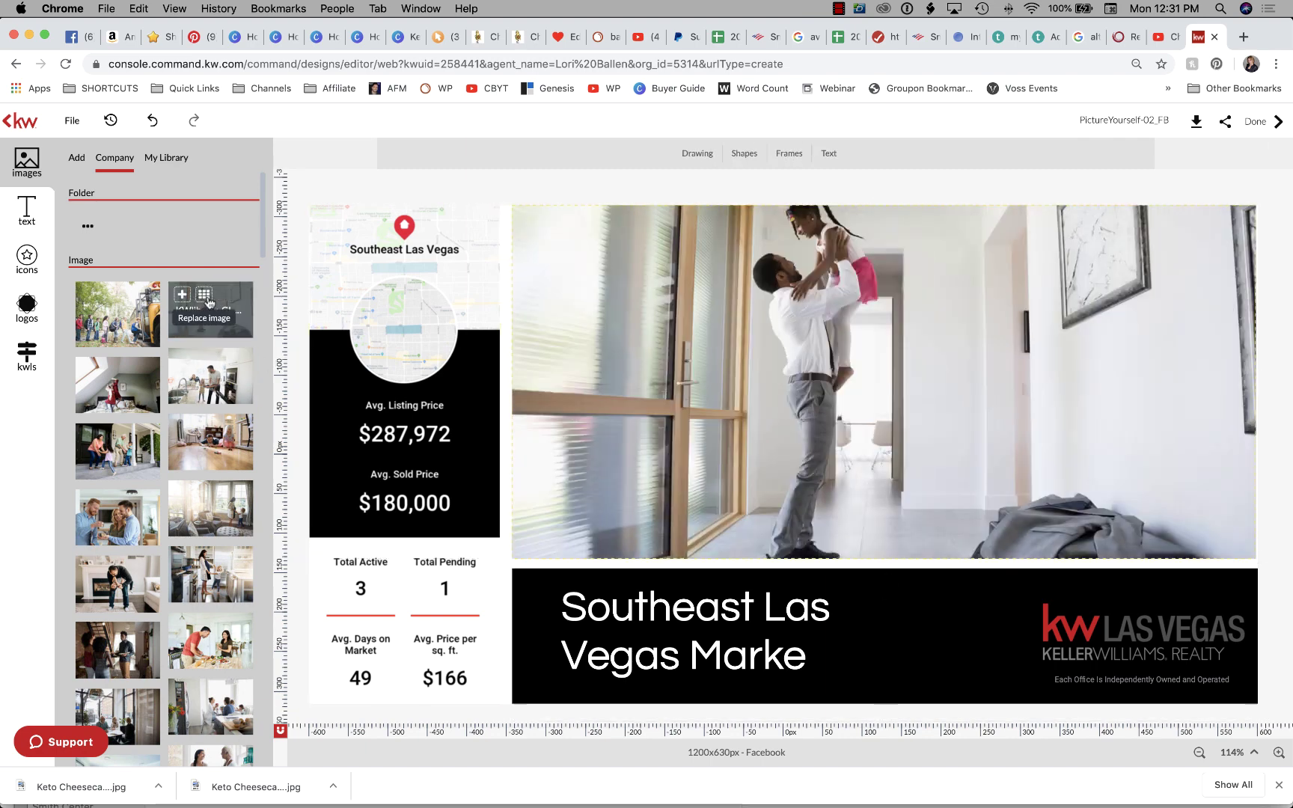
left_click(910, 361)
left_click(205, 364)
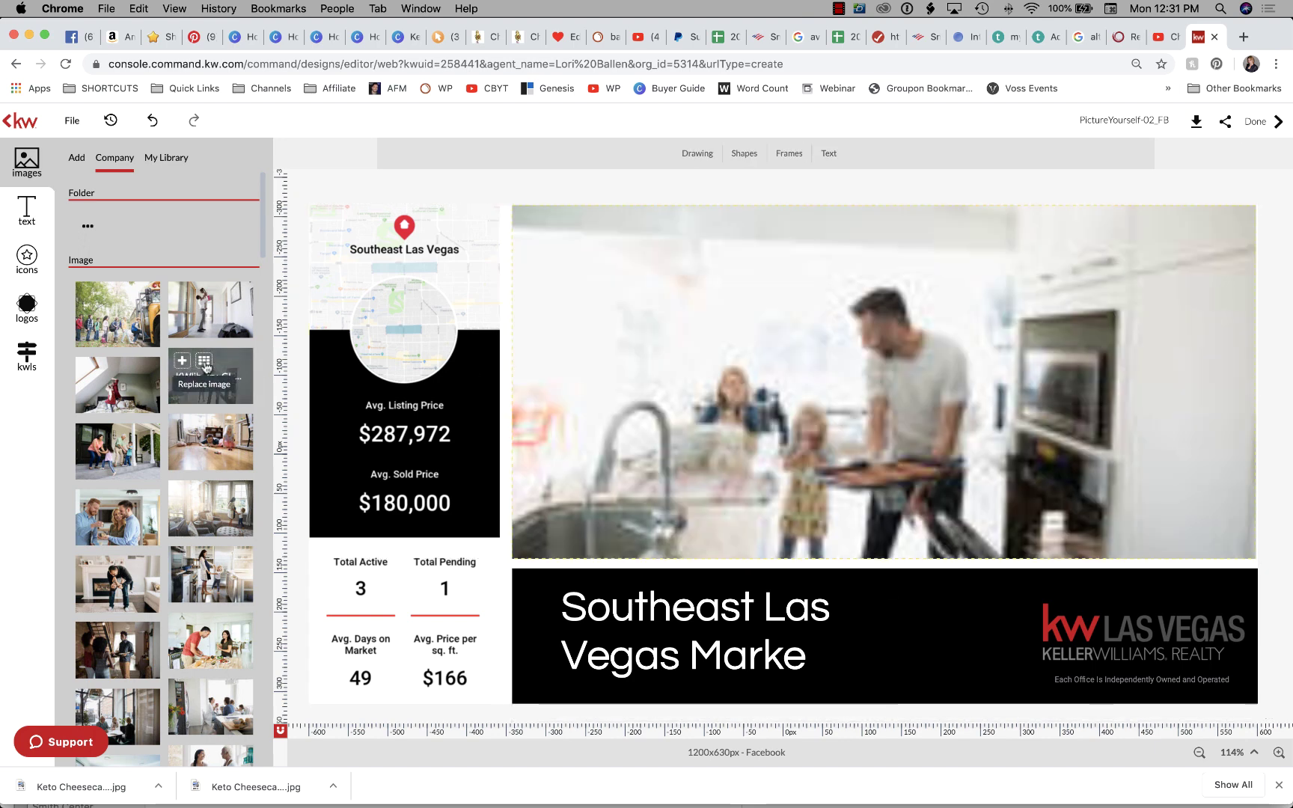
Replace the main picture with the stock photo of a house with a blank white yard sign.
left_click(802, 350)
scroll(217, 449, "down", 5)
scroll(222, 438, "down", 8)
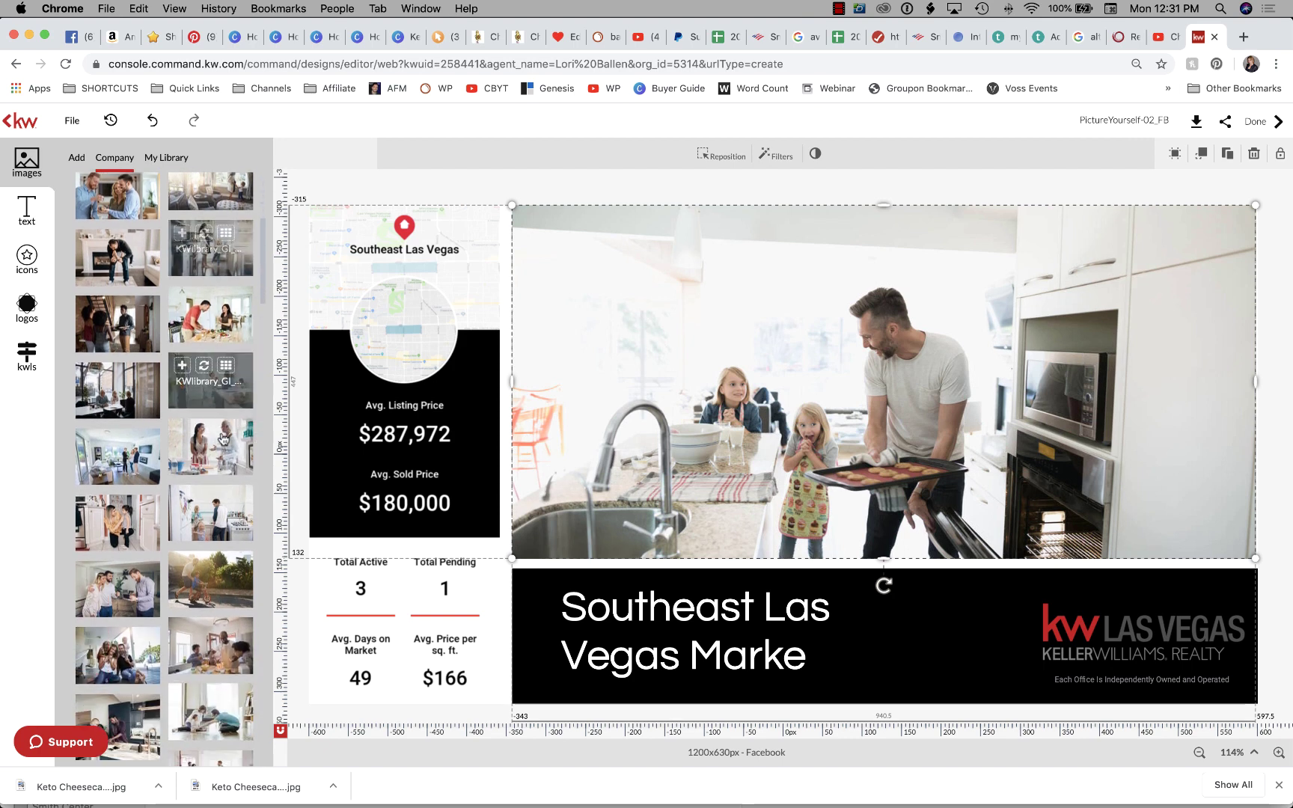
scroll(221, 439, "down", 6)
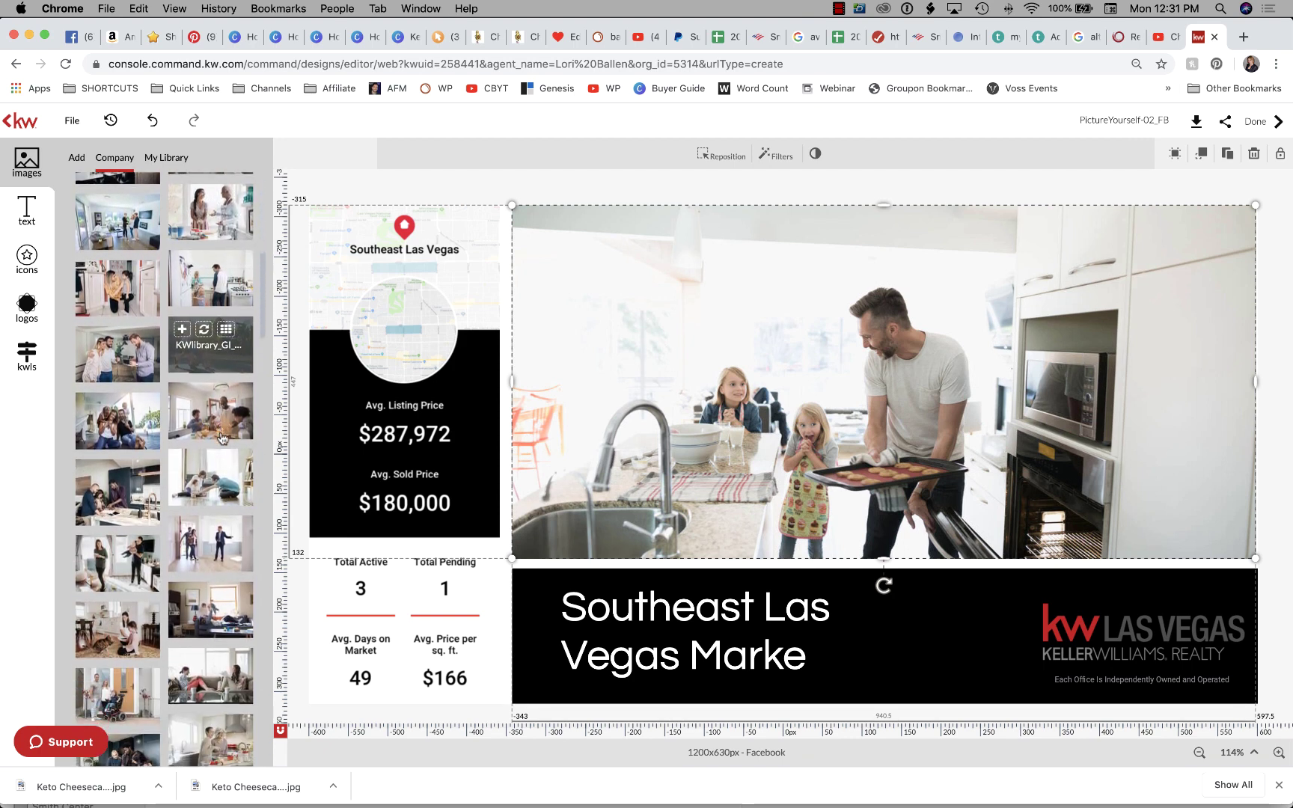
scroll(222, 438, "down", 9)
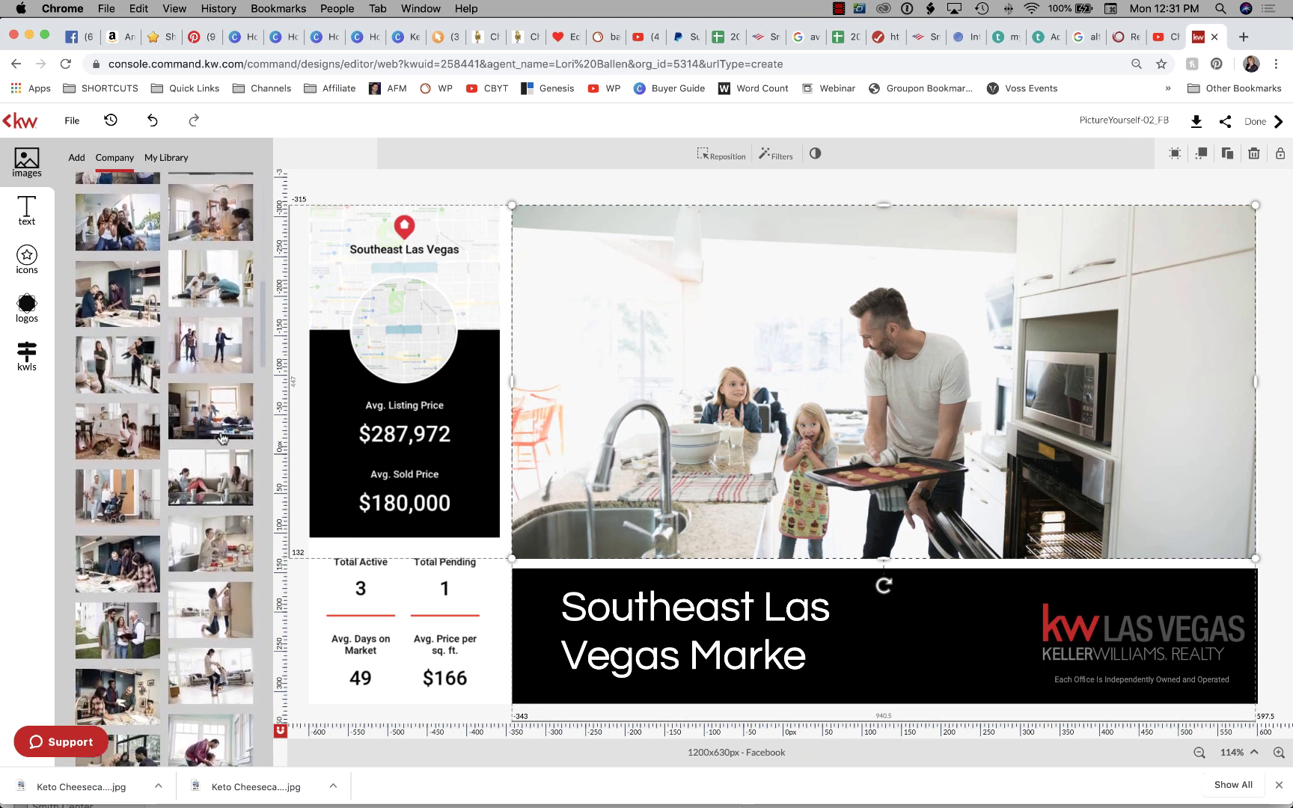
scroll(221, 439, "down", 5)
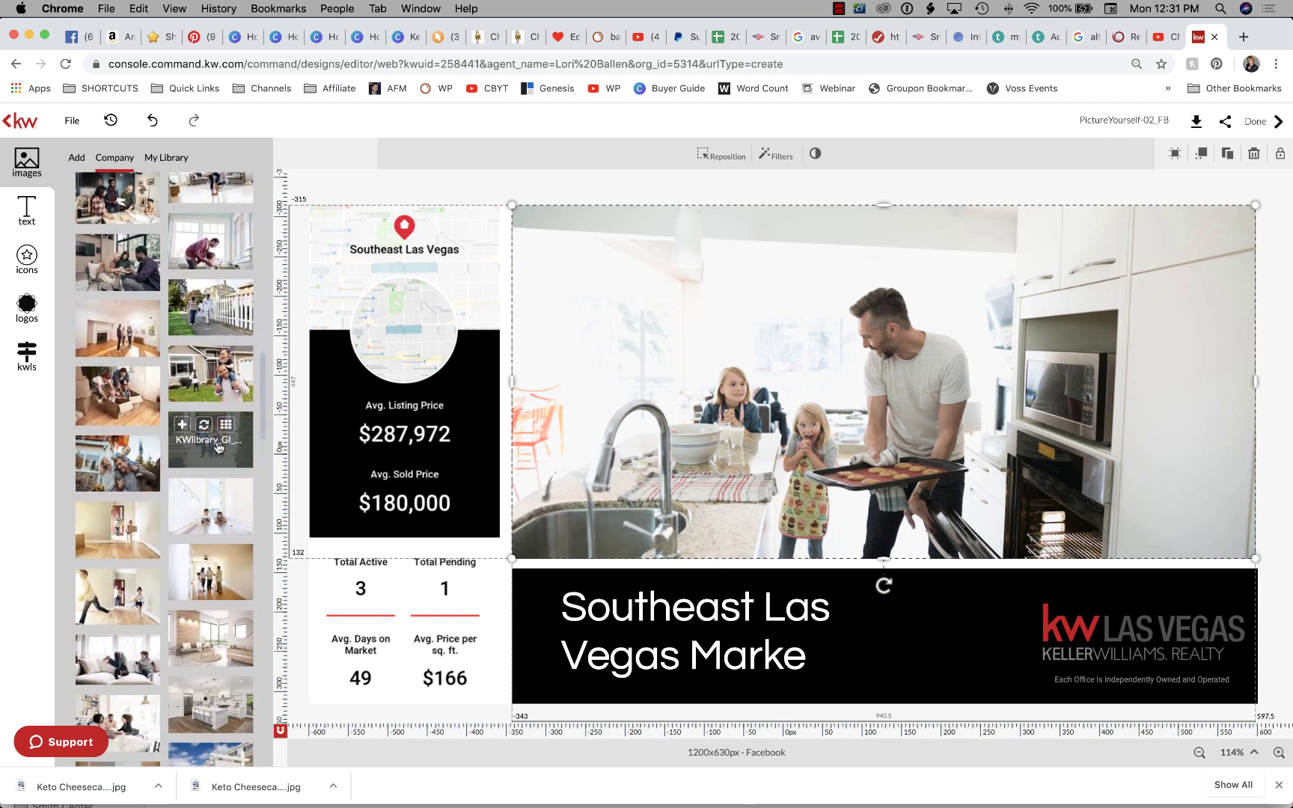
scroll(217, 445, "down", 2)
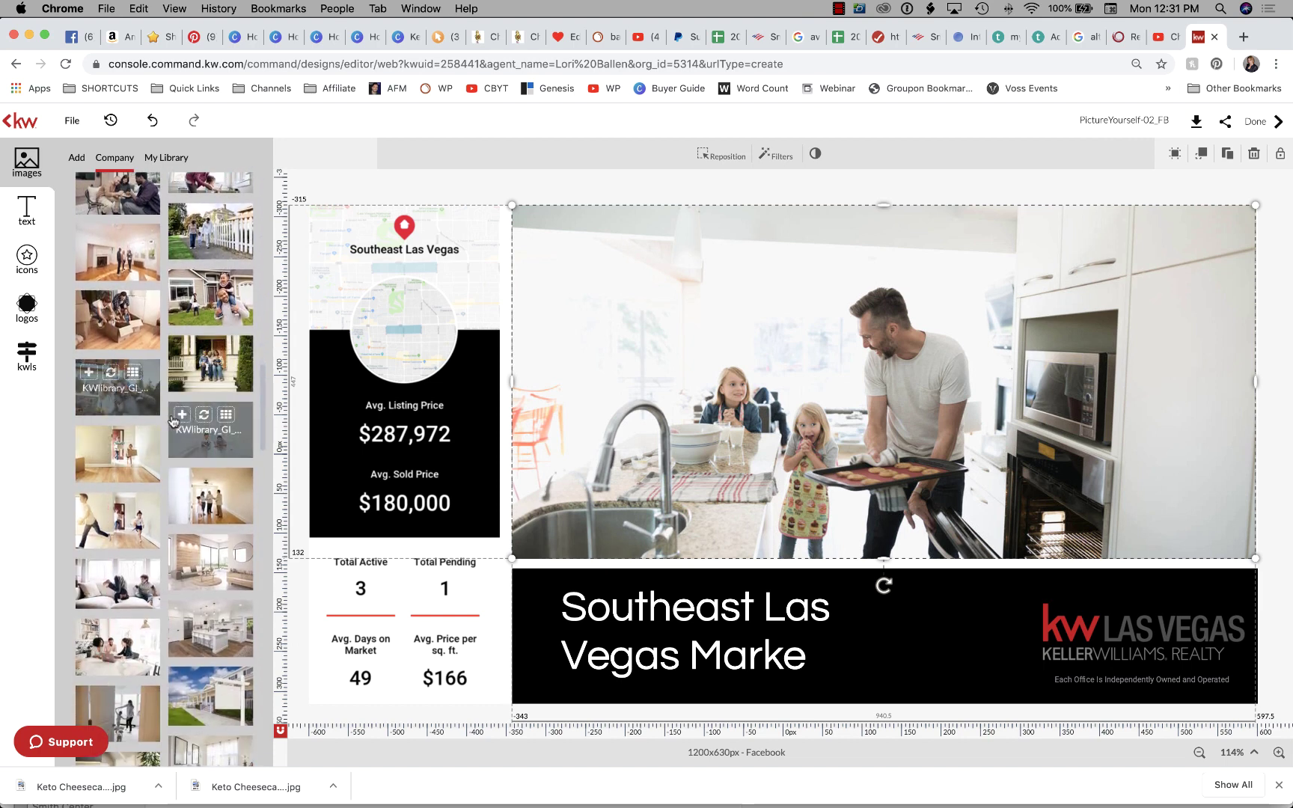
scroll(202, 441, "down", 5)
left_click(205, 432)
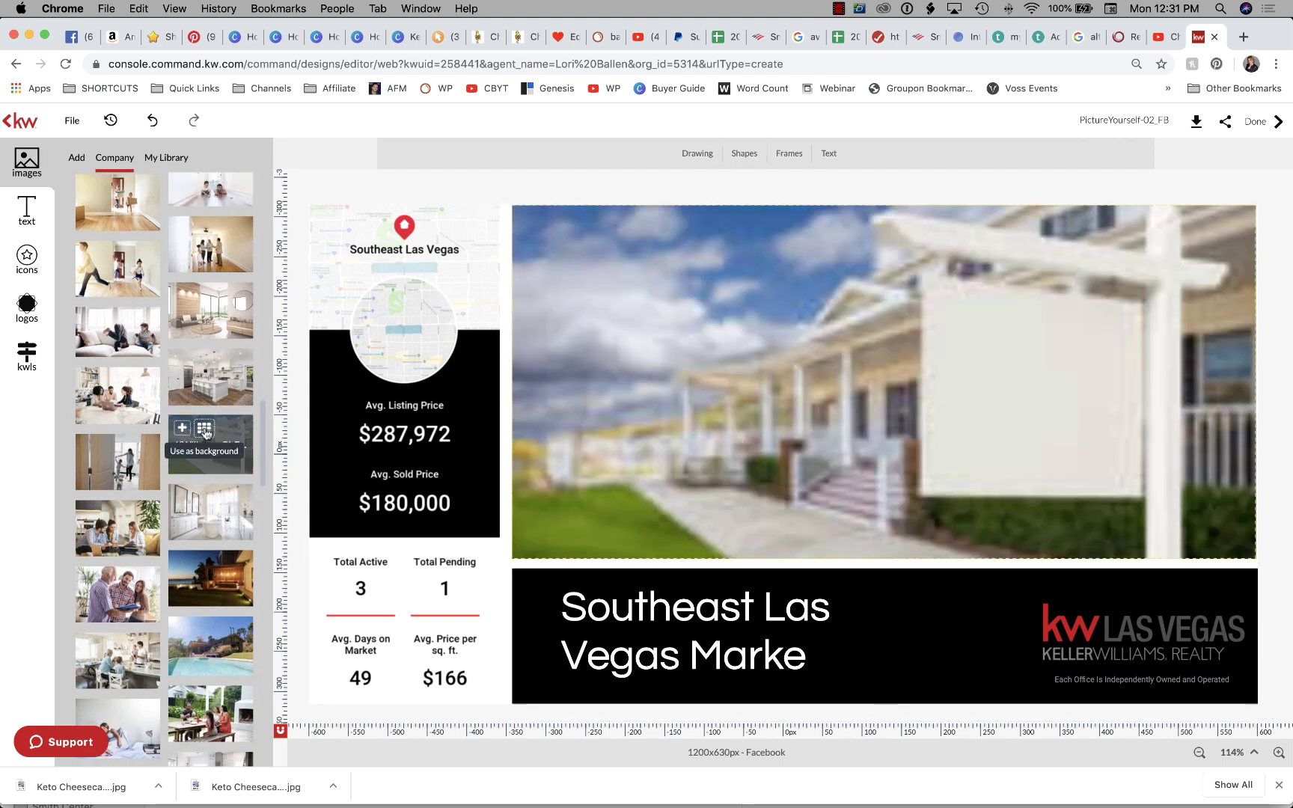
Replace the main picture with the stock photo of a lit wooden patio at dusk.
scroll(205, 432, "down", 3)
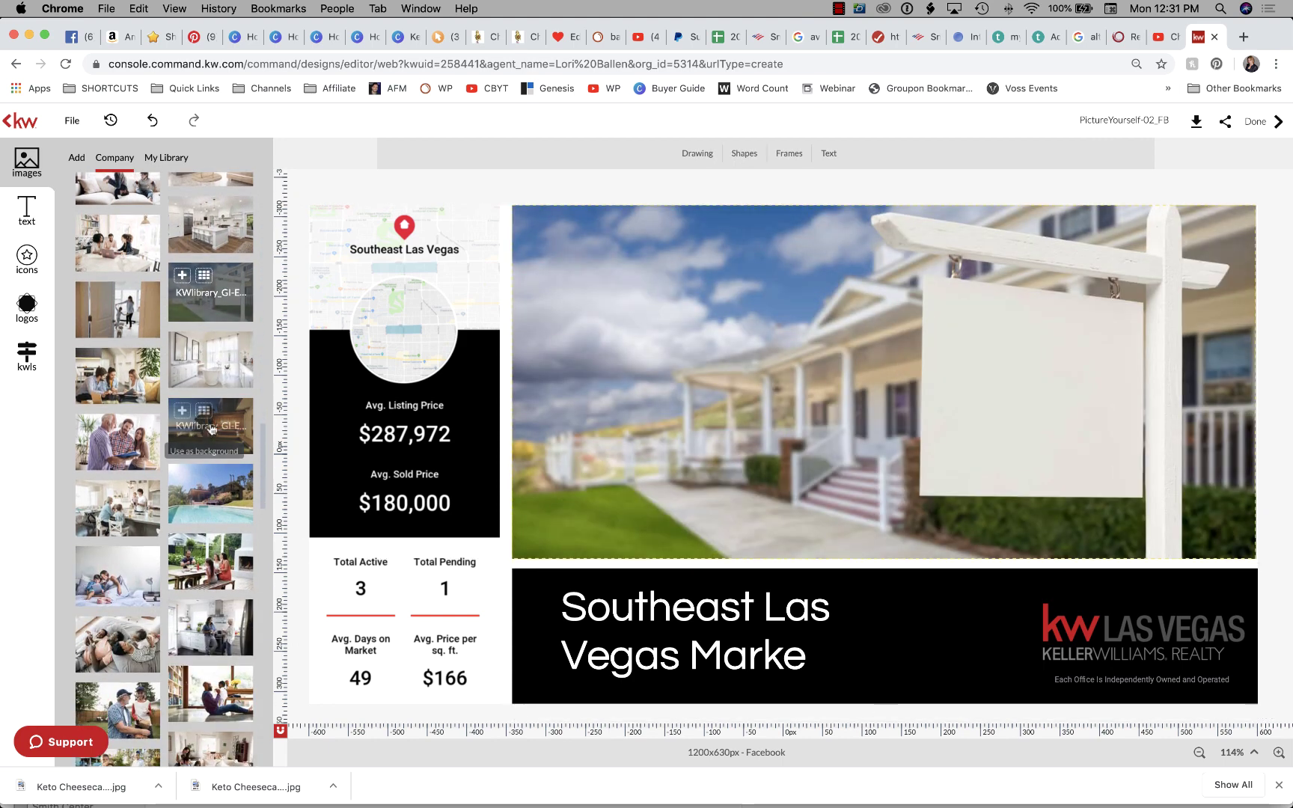
left_click(803, 419)
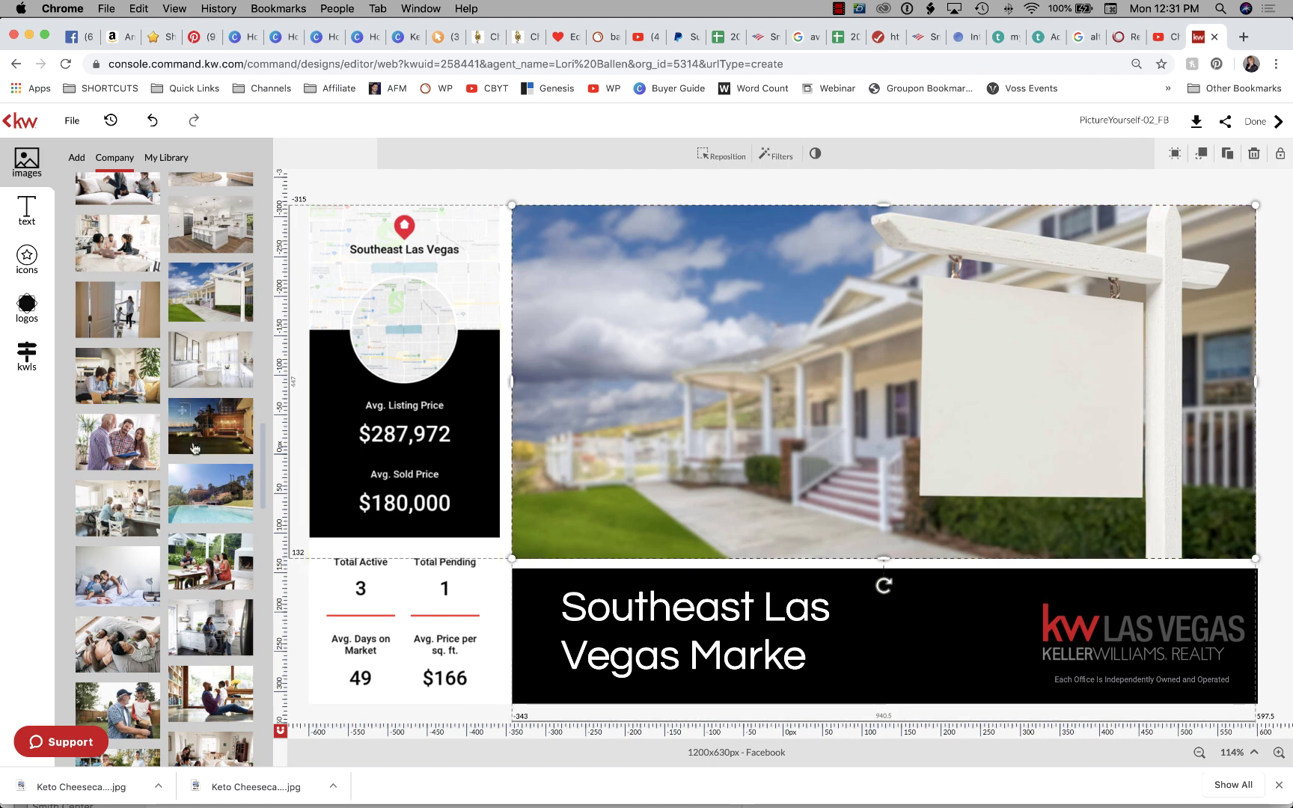
left_click(203, 411)
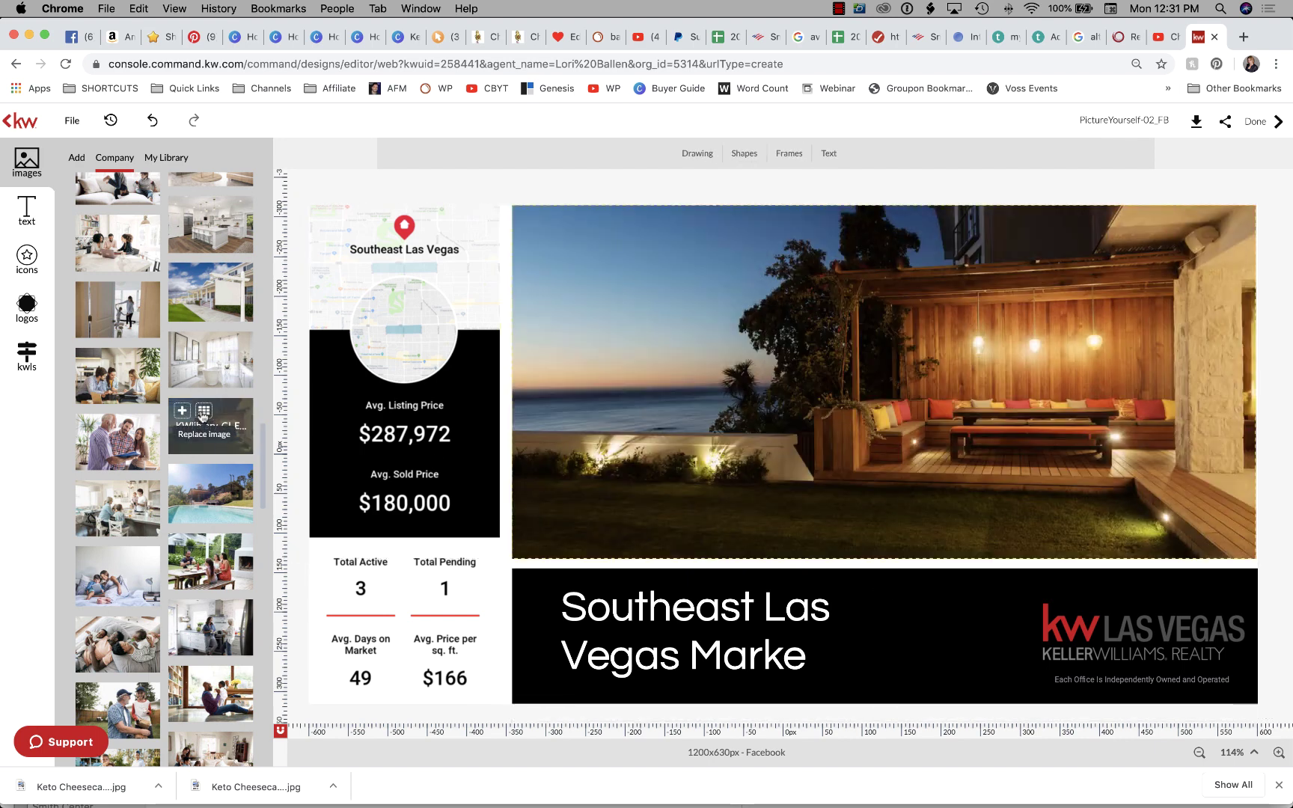
Replace the main picture with the stock photo of a family with two children around a beige sofa.
scroll(209, 554, "down", 2)
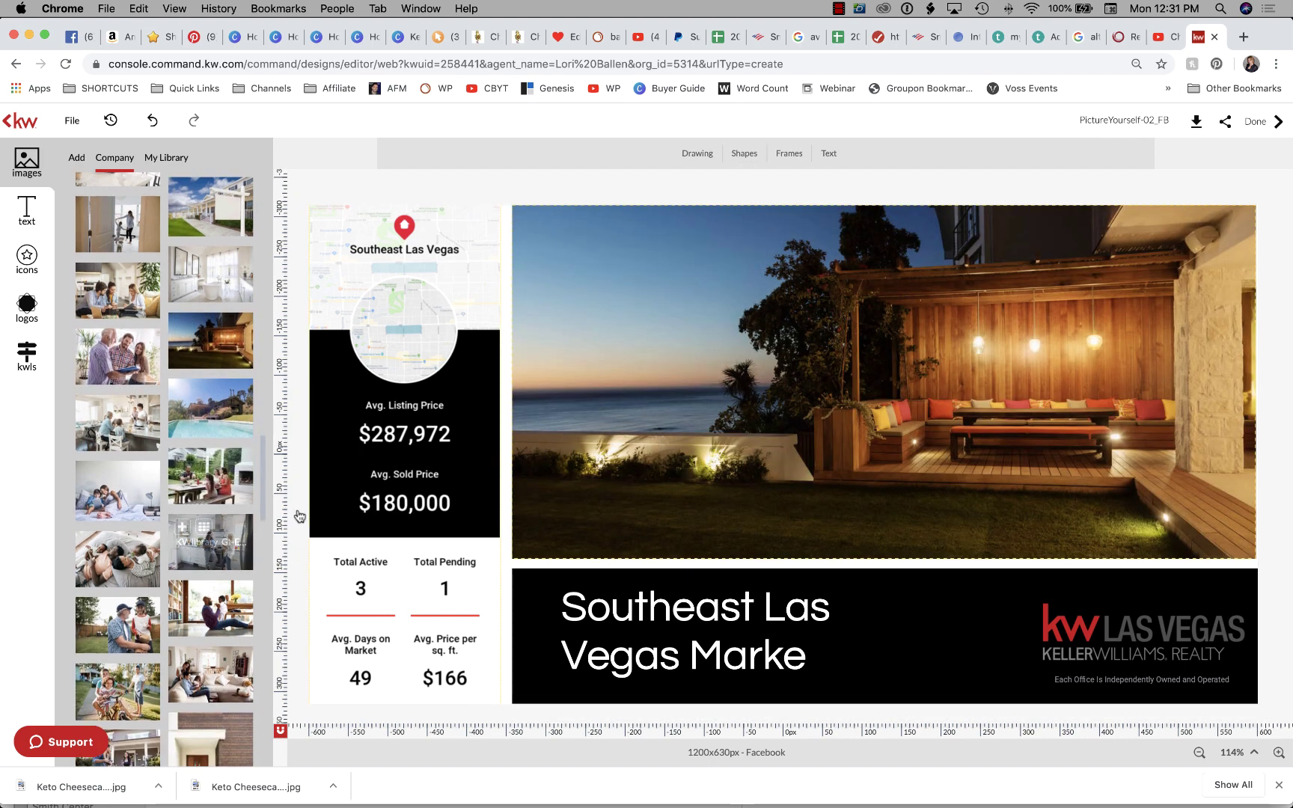
scroll(209, 472, "down", 5)
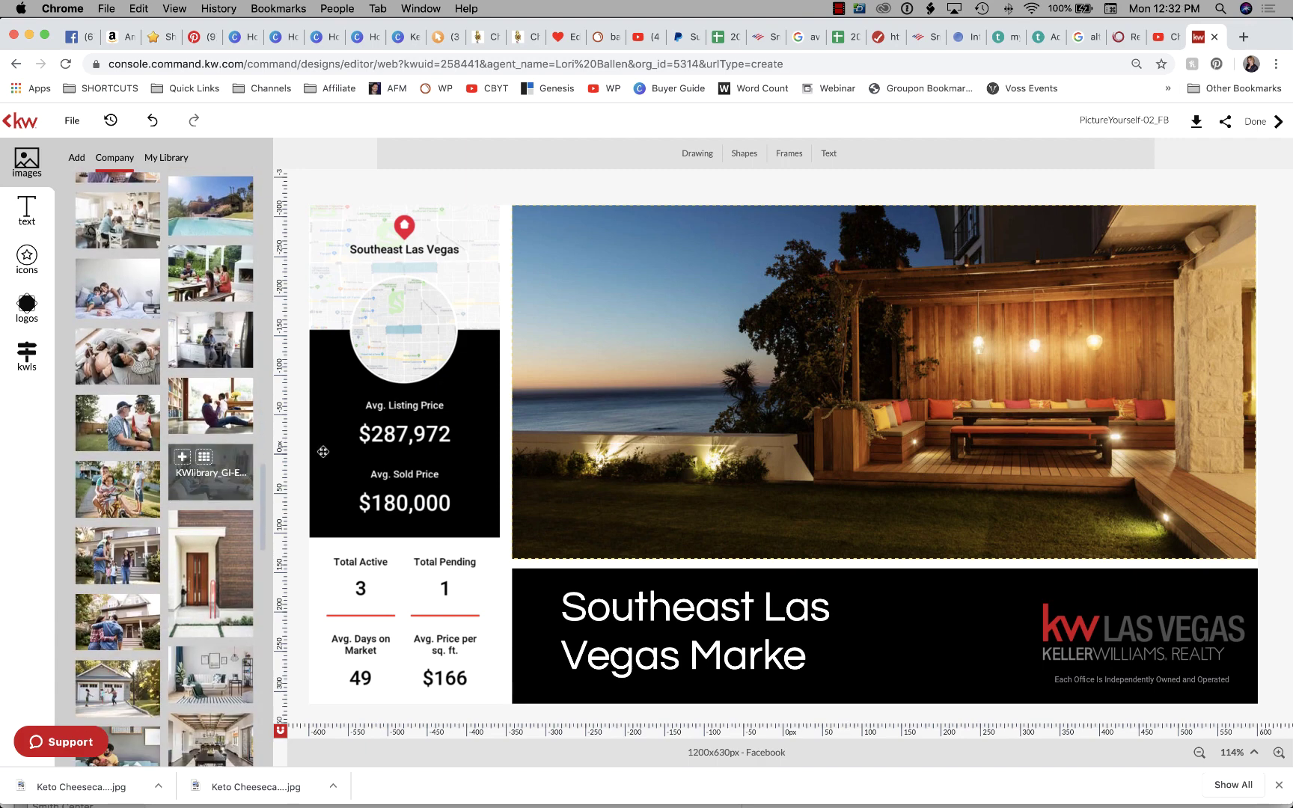
left_click(738, 374)
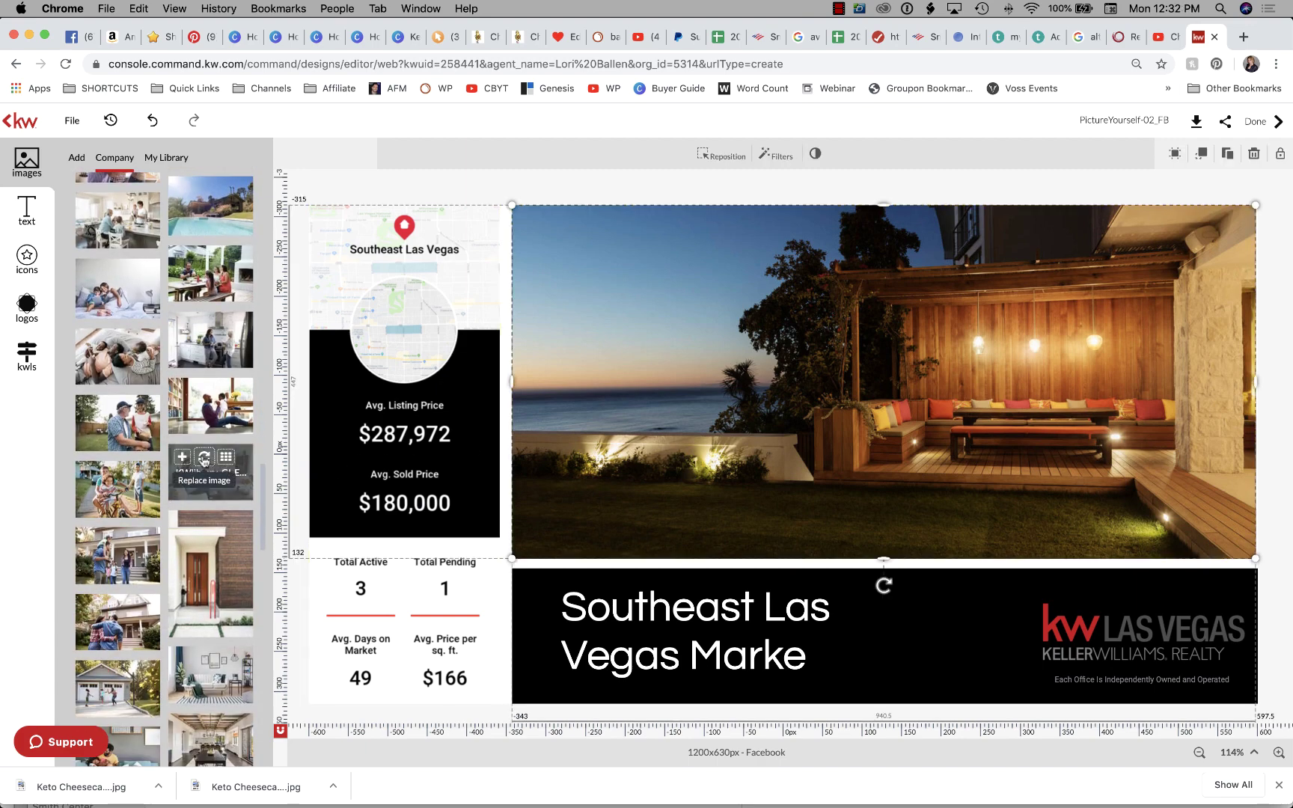
left_click(205, 457)
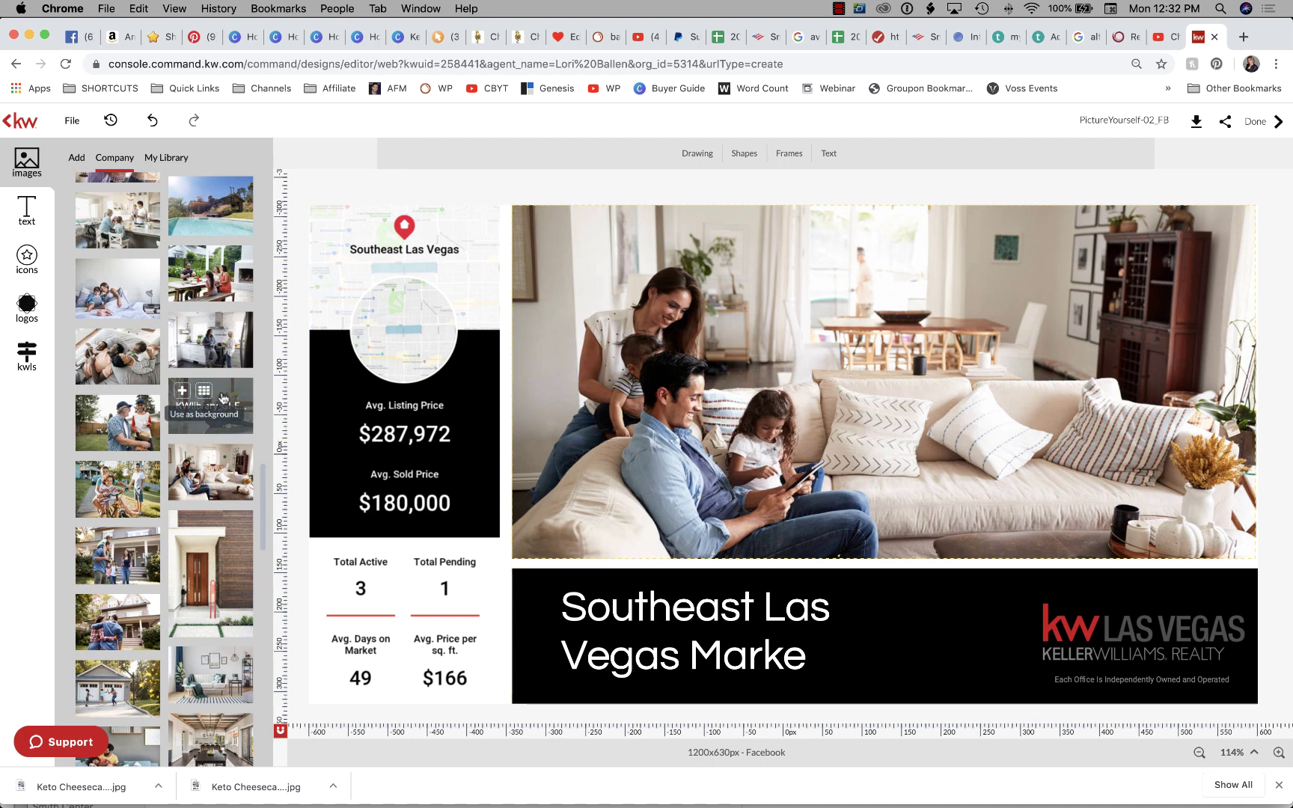
scroll(217, 398, "up", 15)
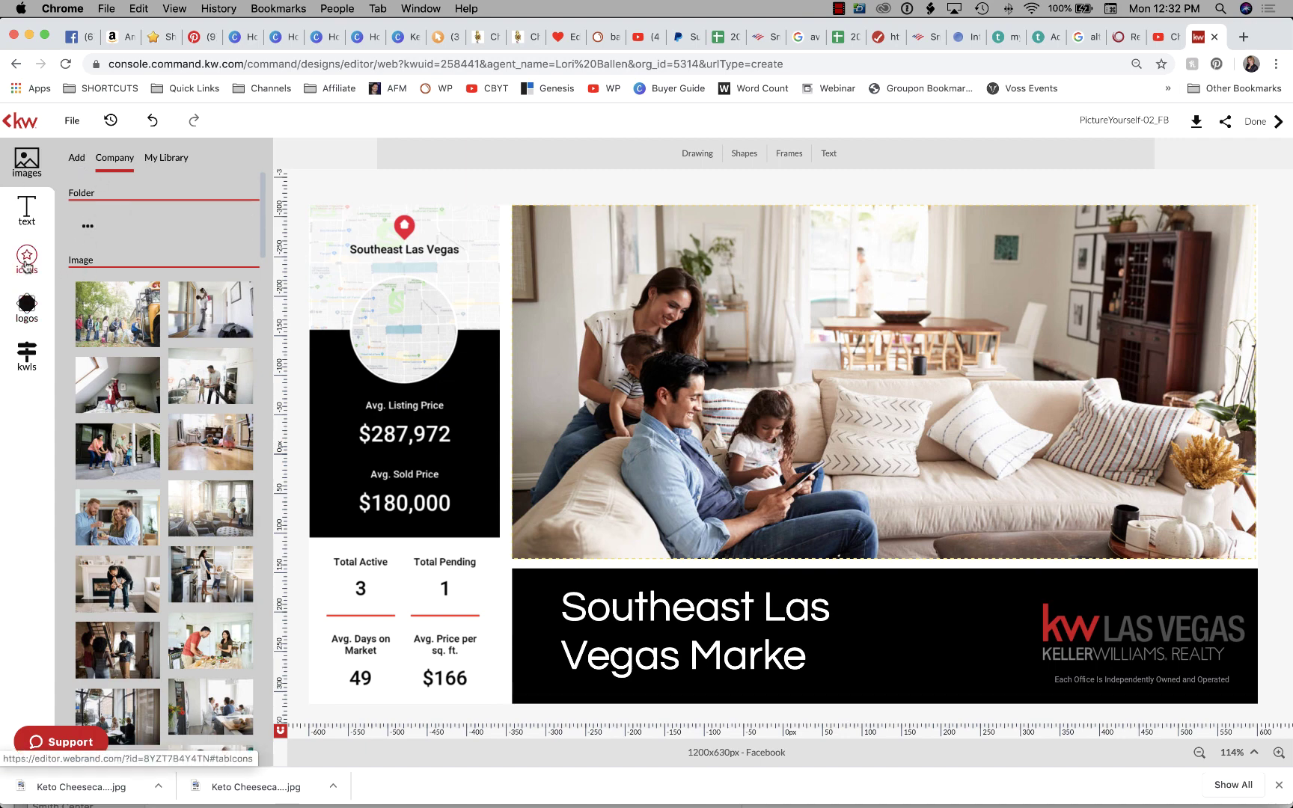
left_click(27, 307)
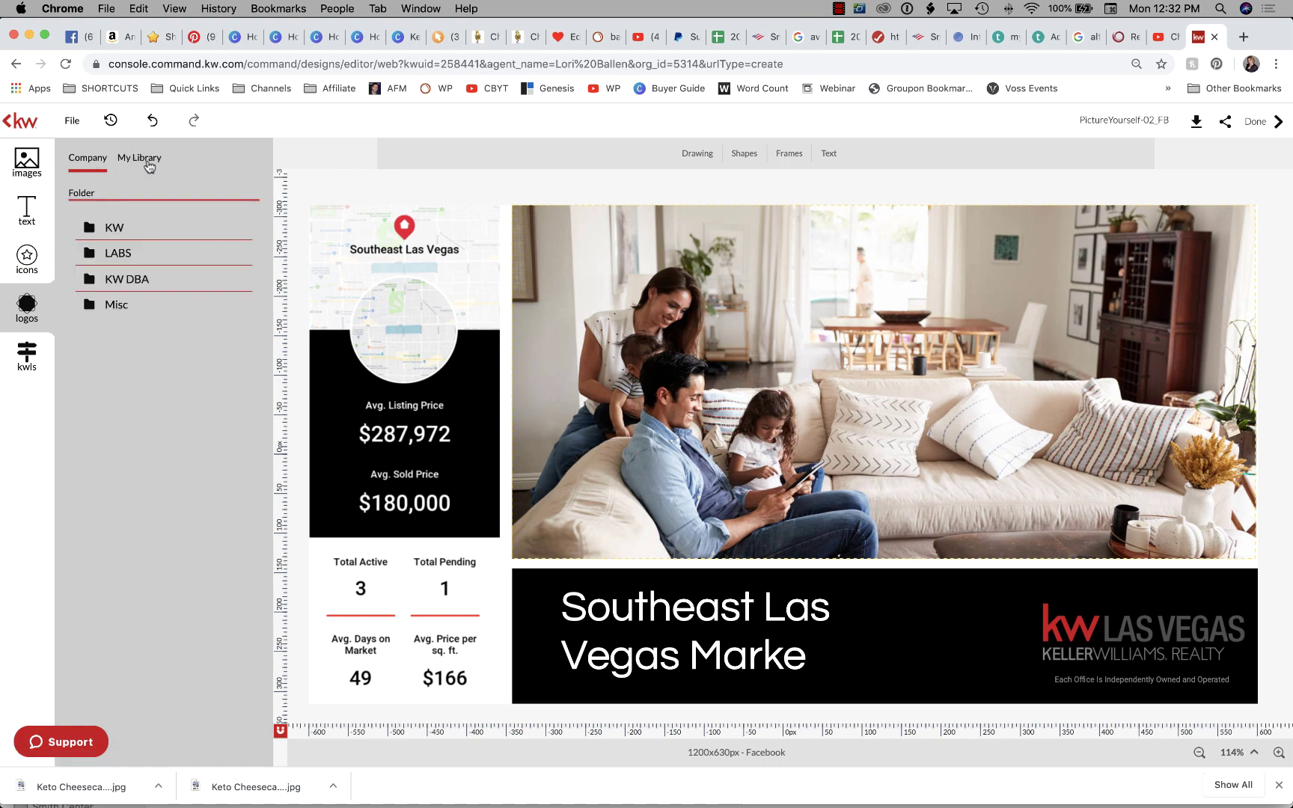
left_click(150, 159)
left_click(27, 161)
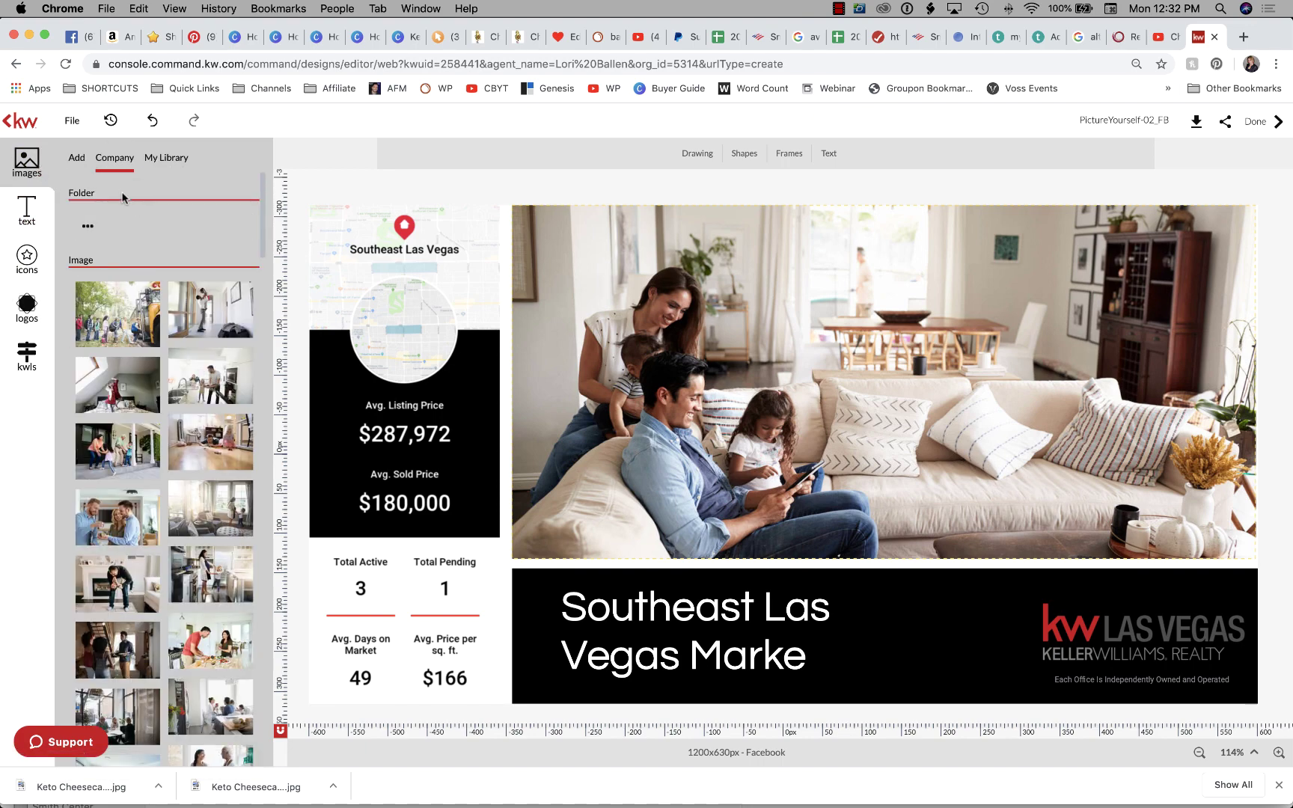
left_click(90, 230)
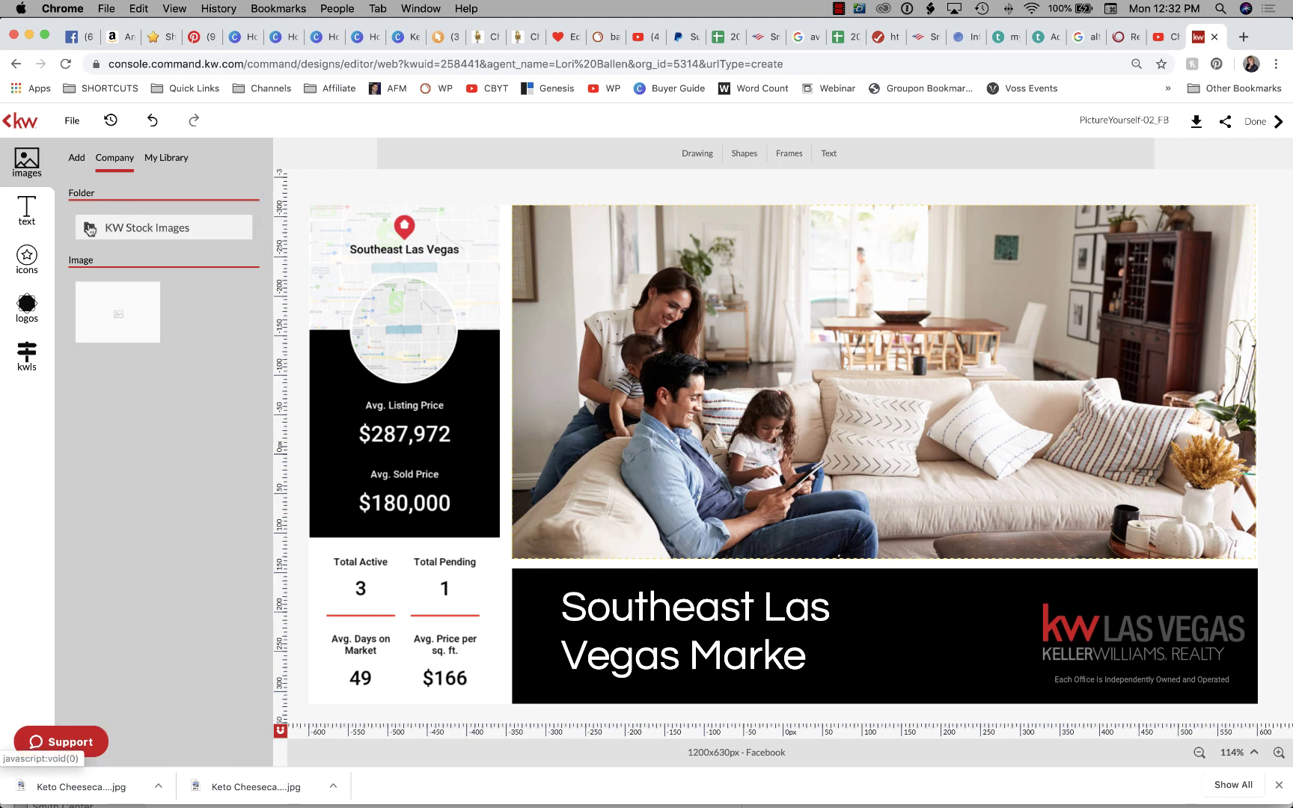
Try the saved agent photo in the black banner between the headline and the logo, and delete it again.
left_click(163, 159)
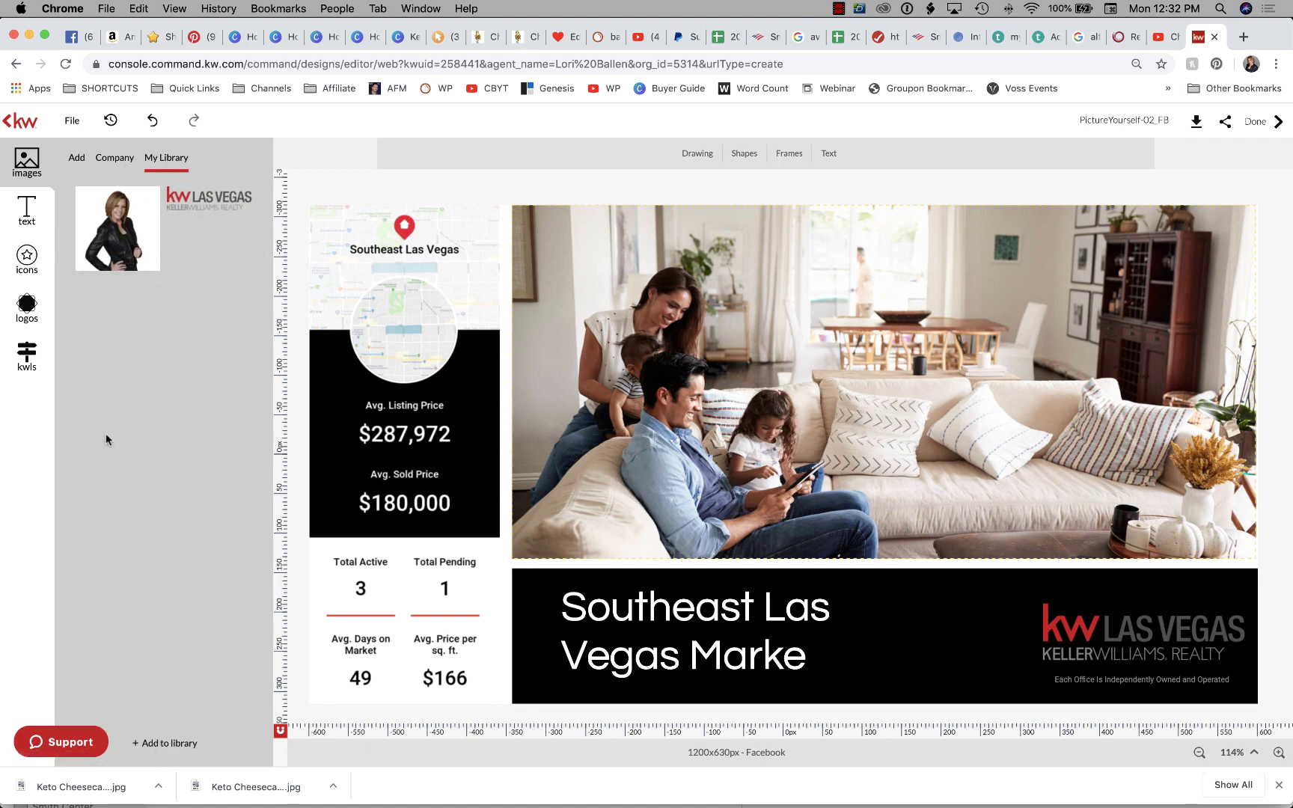
mouse_move(123, 260)
left_click_drag(143, 245, 961, 620)
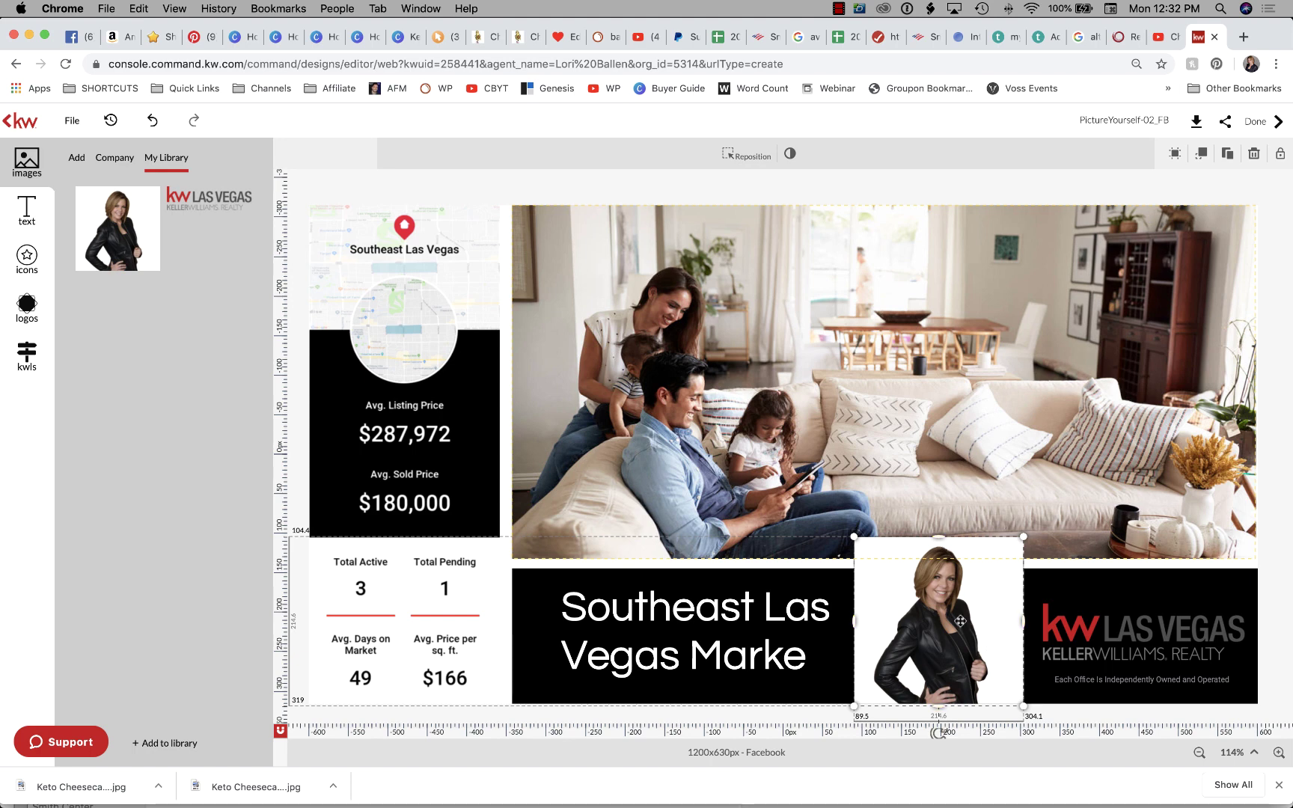
key("Delete")
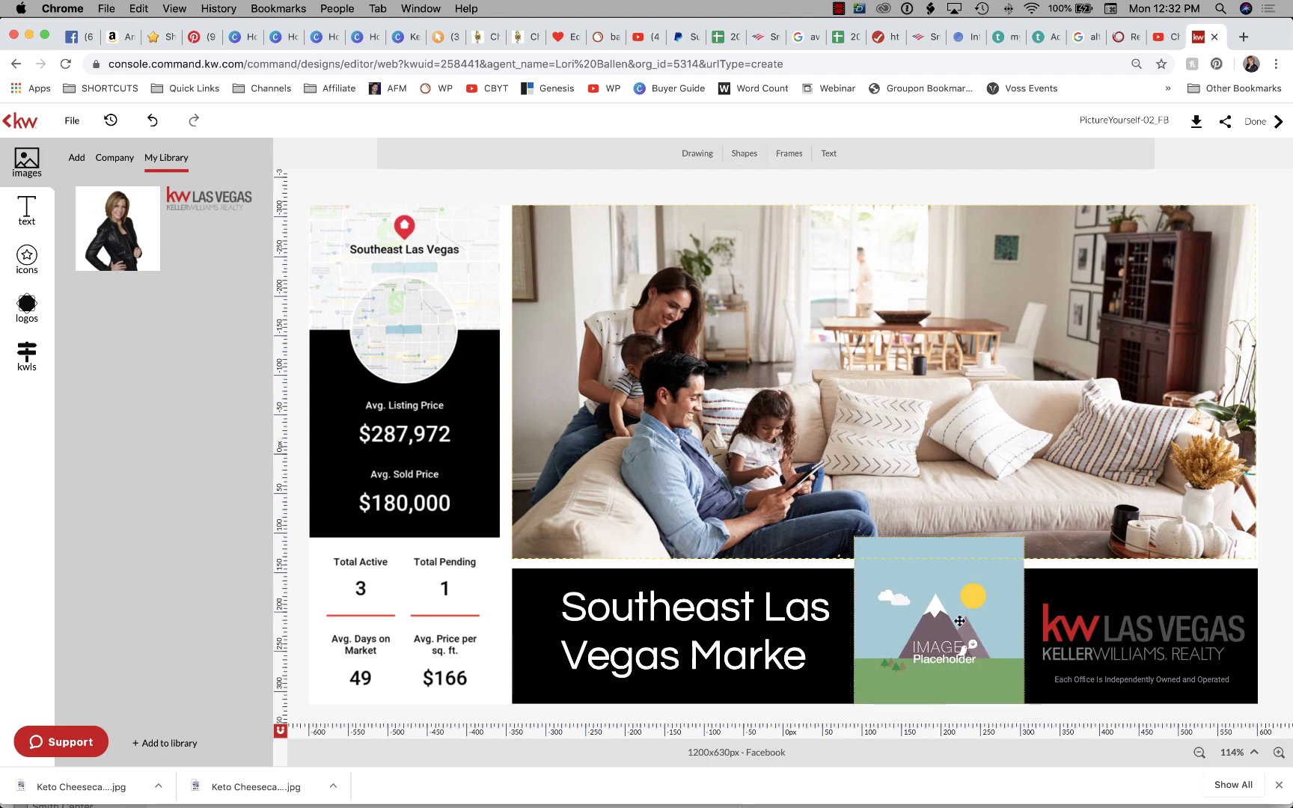
key("Delete")
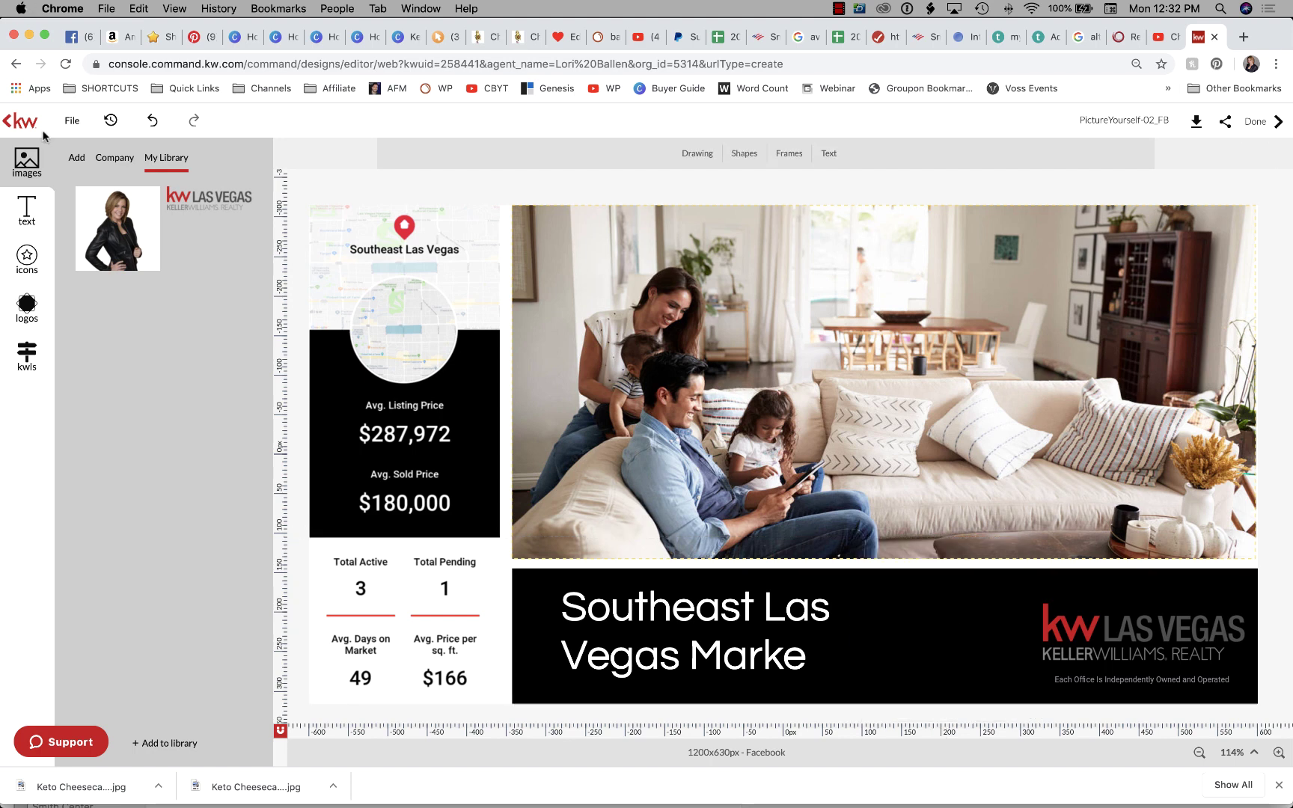
Look through the computer's Images folder for an agent photo to upload to the design.
left_click(75, 160)
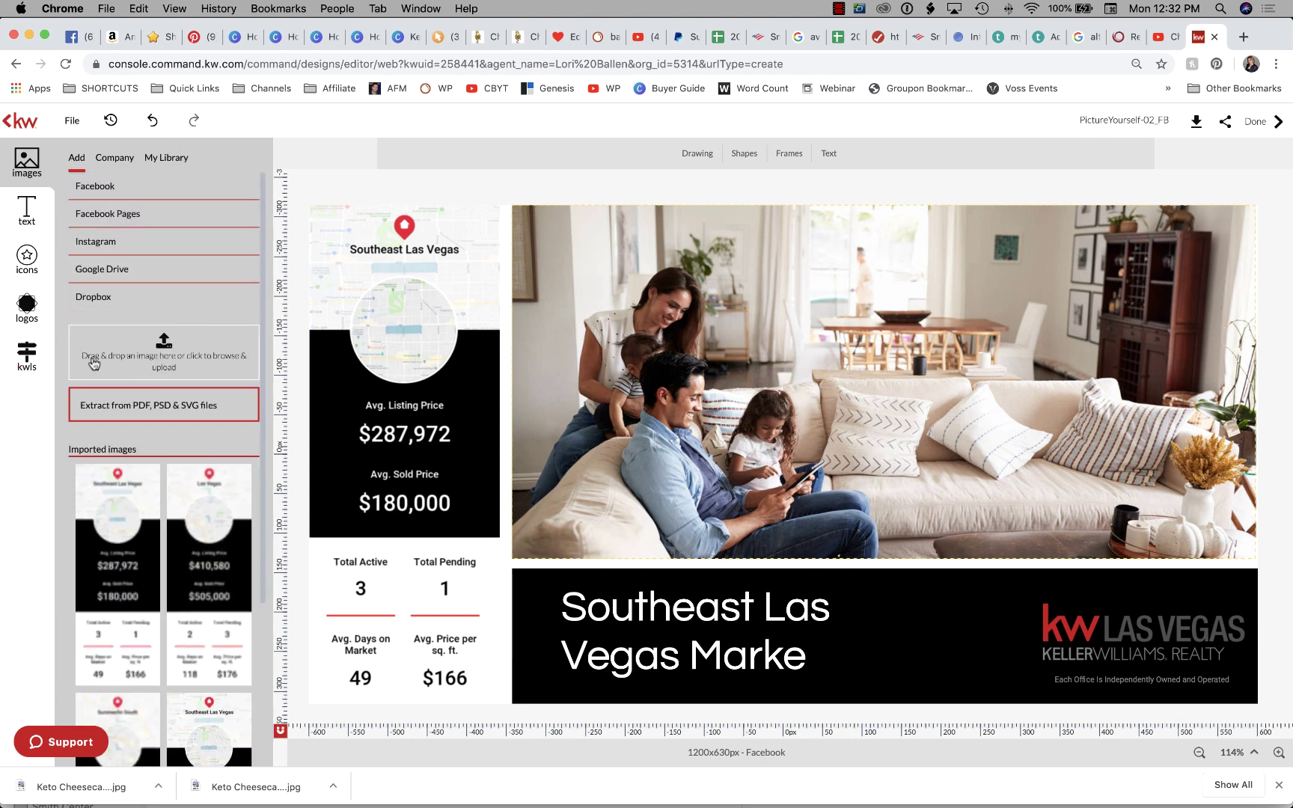
left_click(186, 357)
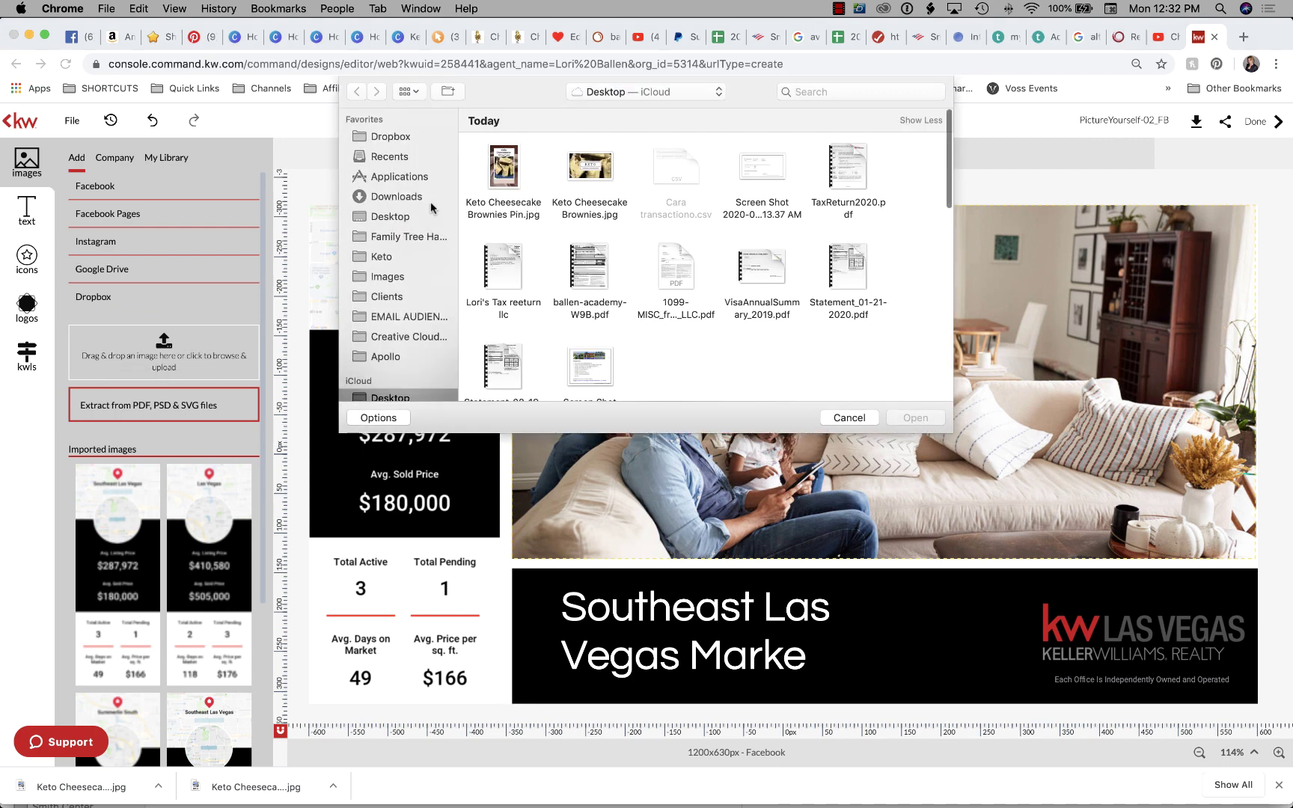
left_click(386, 277)
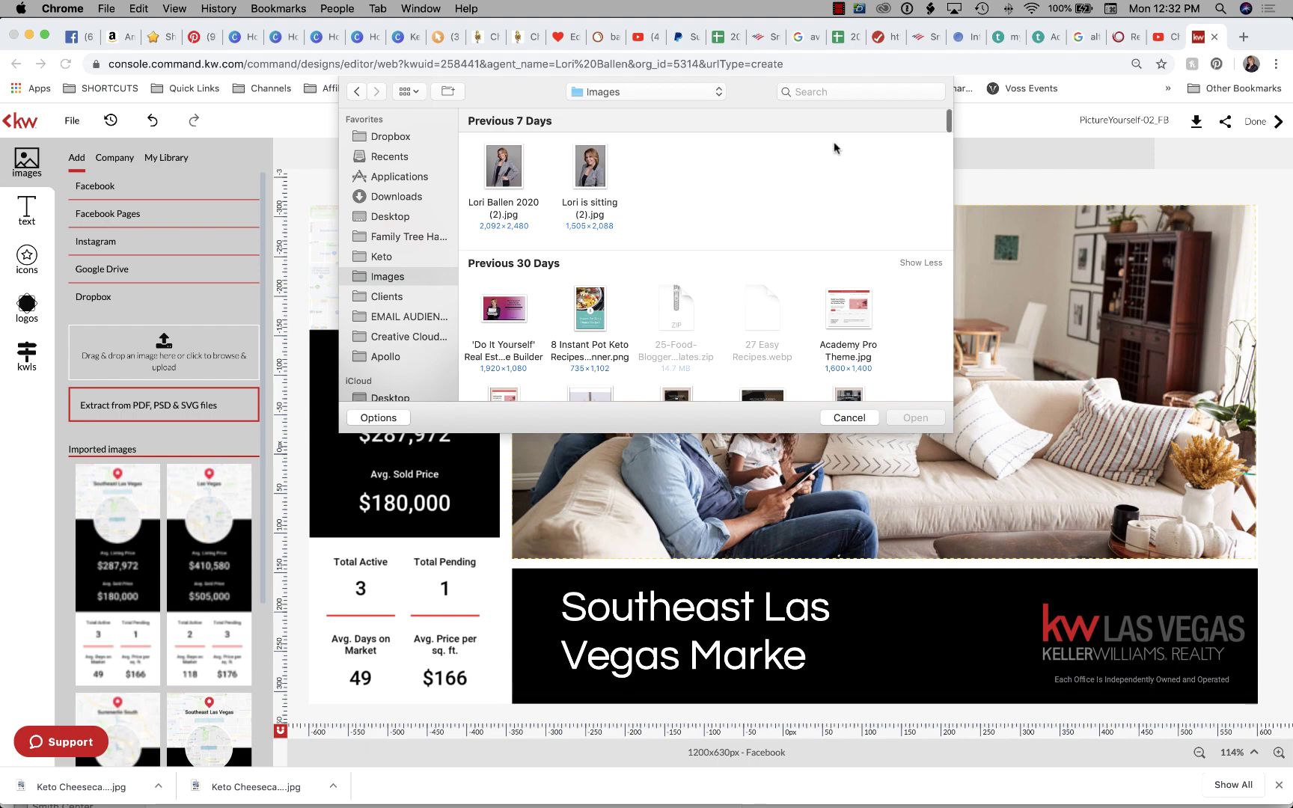
left_click(876, 92)
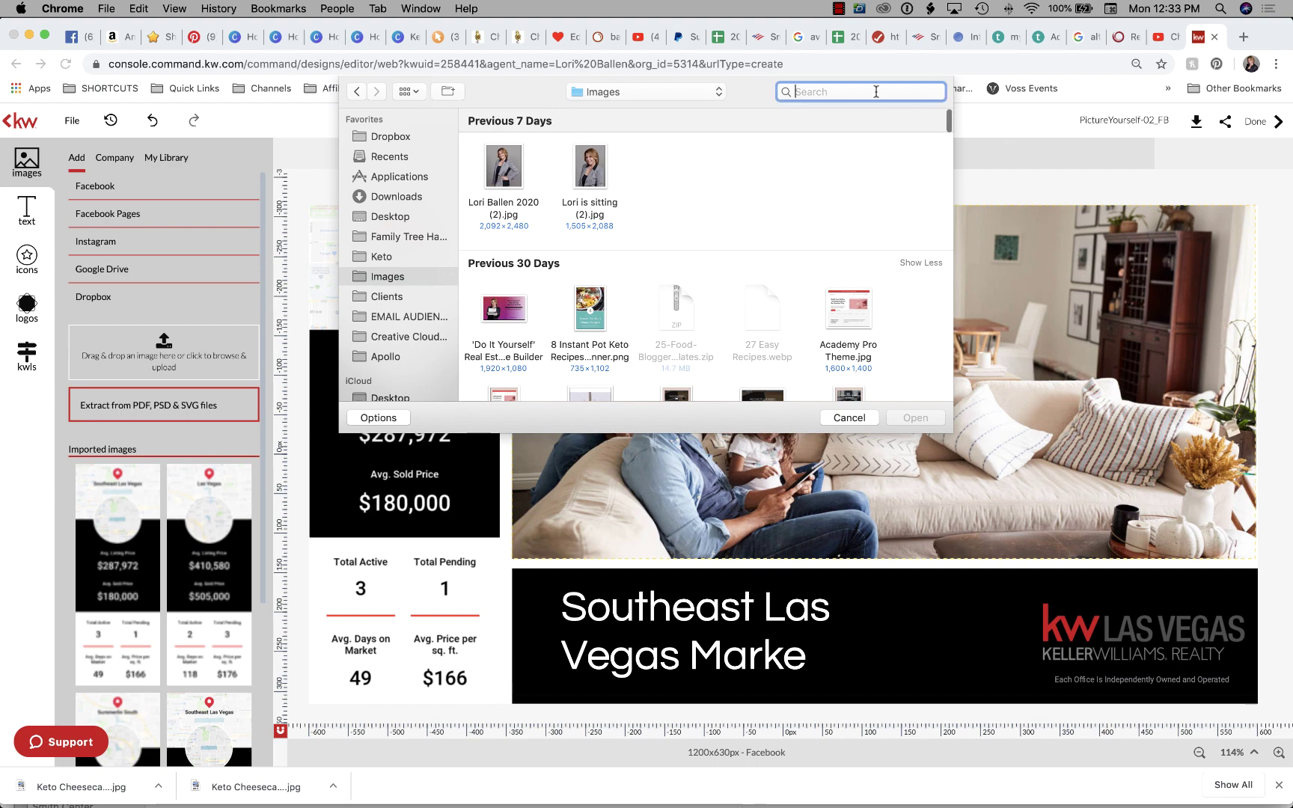
scroll(810, 217, "down", 10)
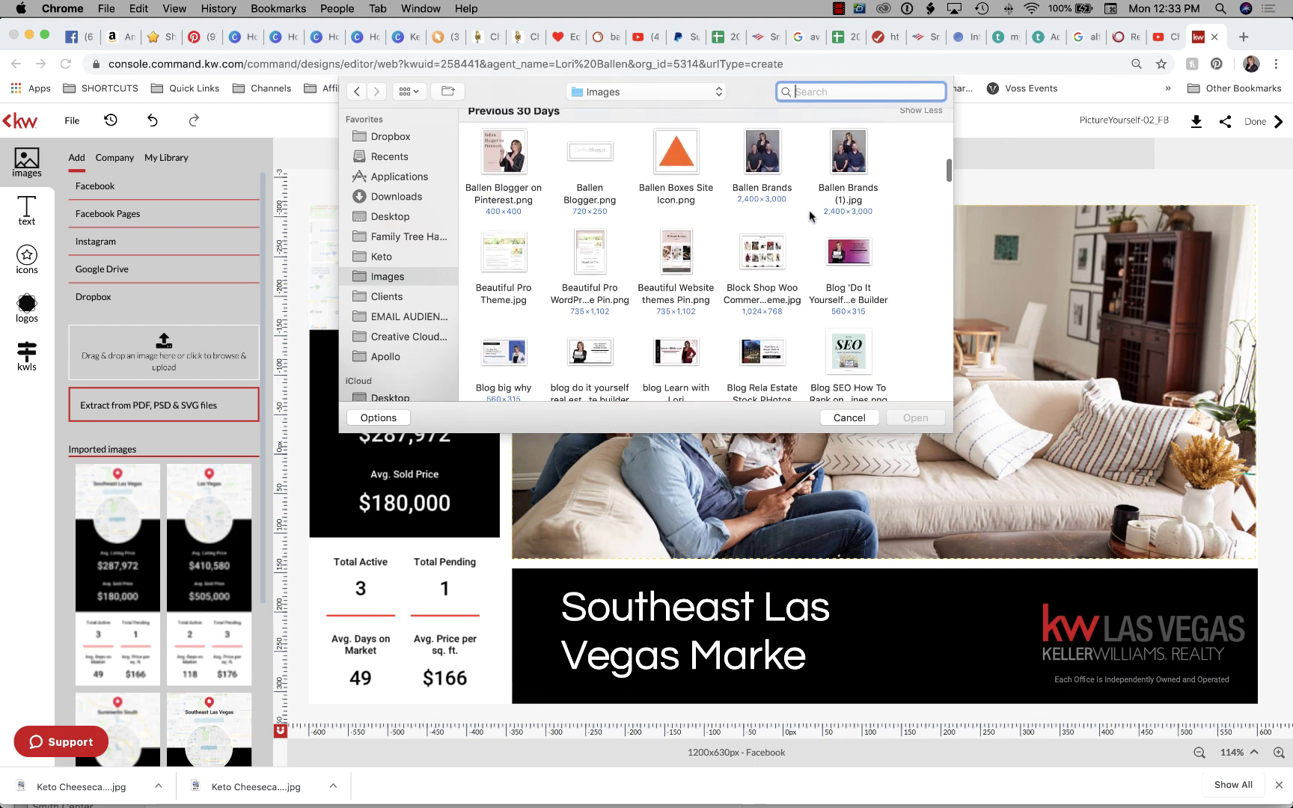
scroll(810, 216, "down", 10)
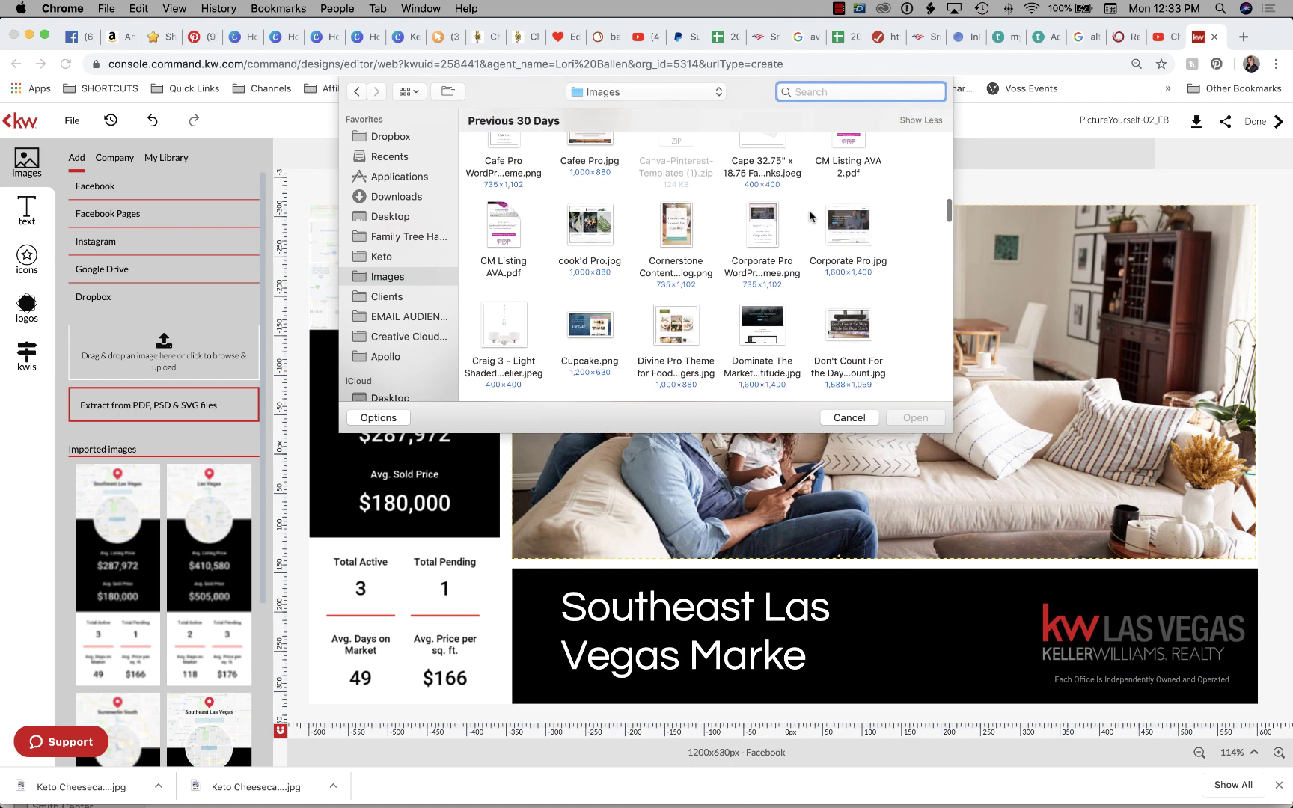
scroll(810, 216, "down", 10)
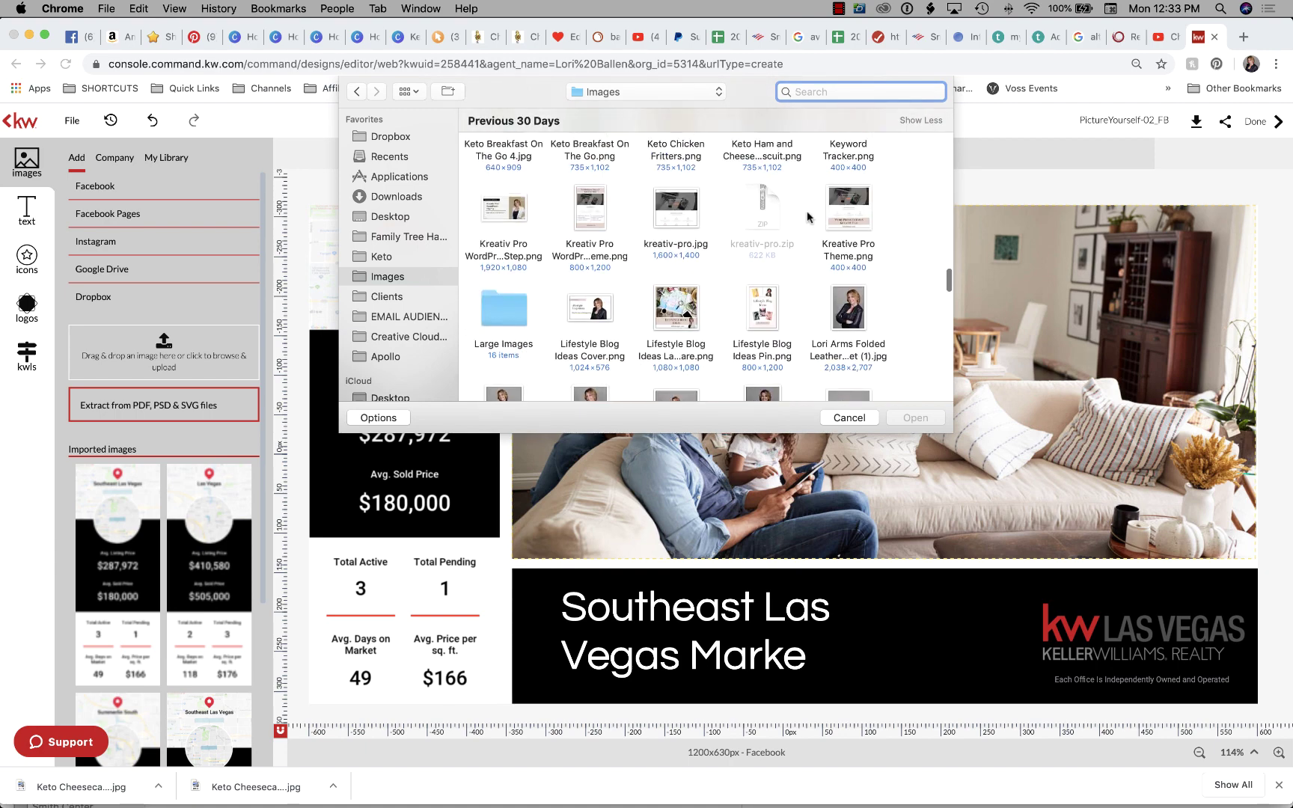
scroll(809, 218, "down", 3)
scroll(808, 218, "down", 10)
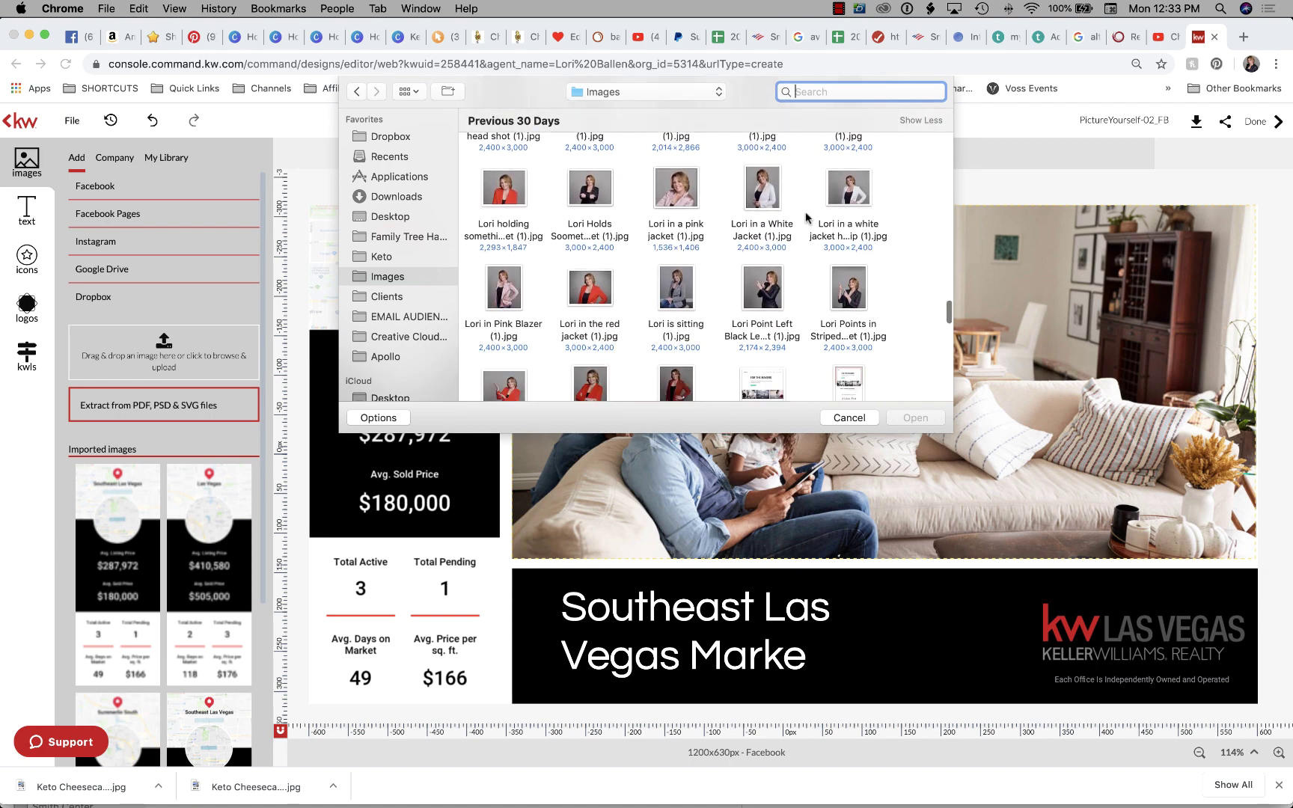
scroll(808, 217, "down", 10)
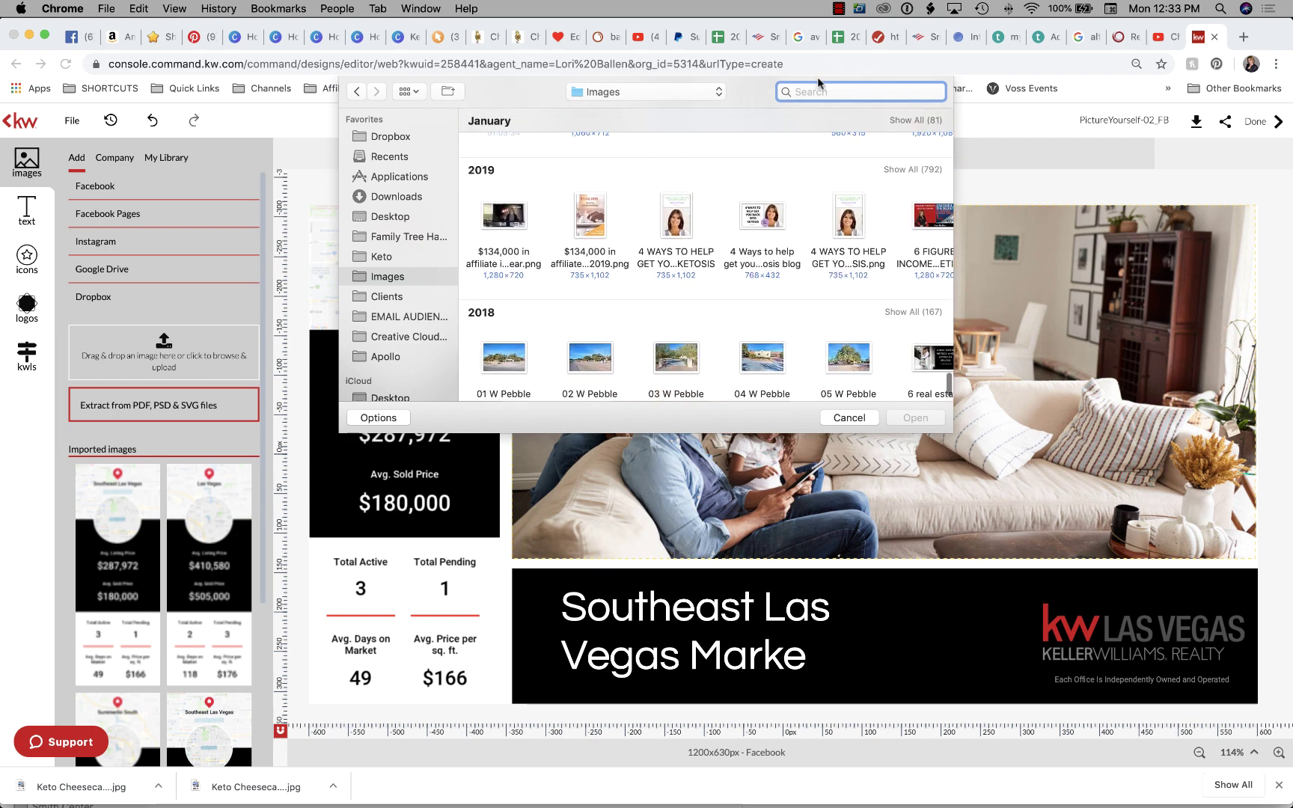
Search the computer for .png files and for the agent's first name, and close the file chooser without uploading anything.
type(".png")
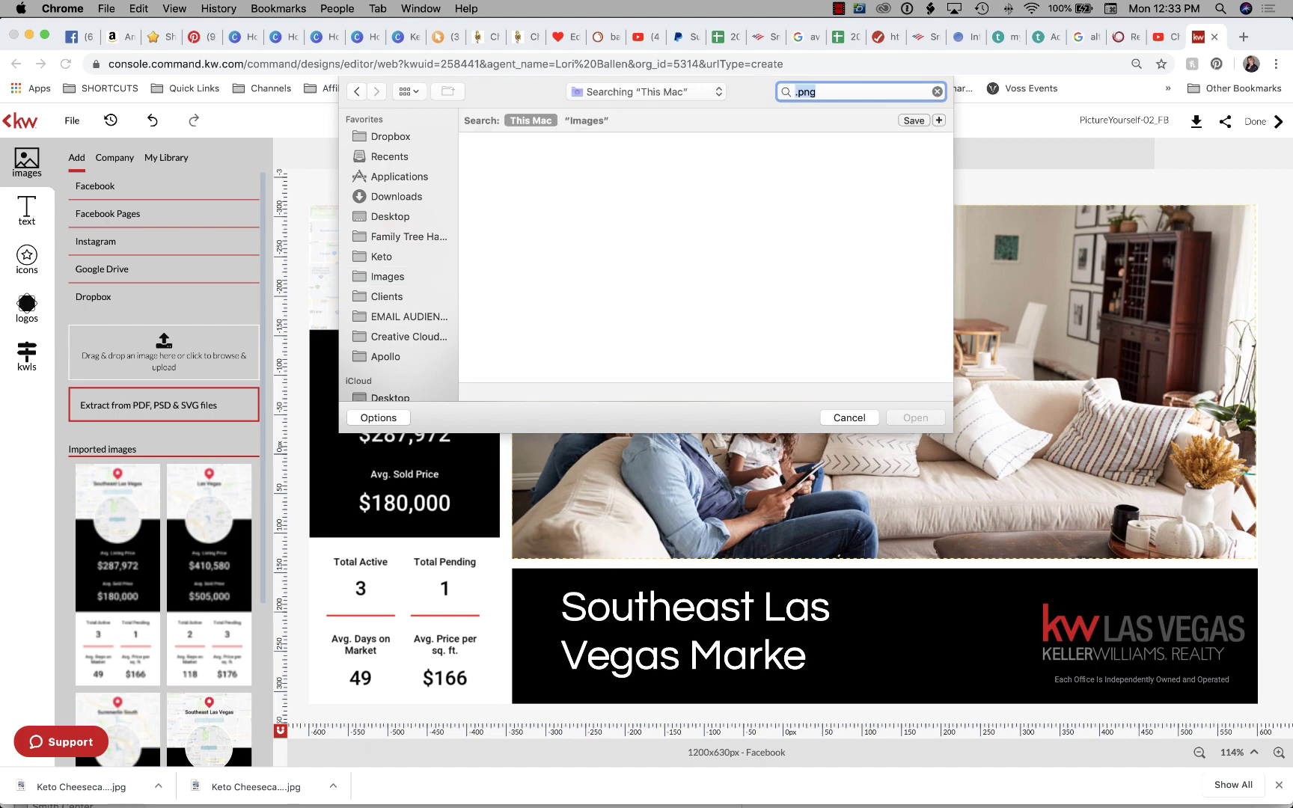
scroll(673, 254, "down", 8)
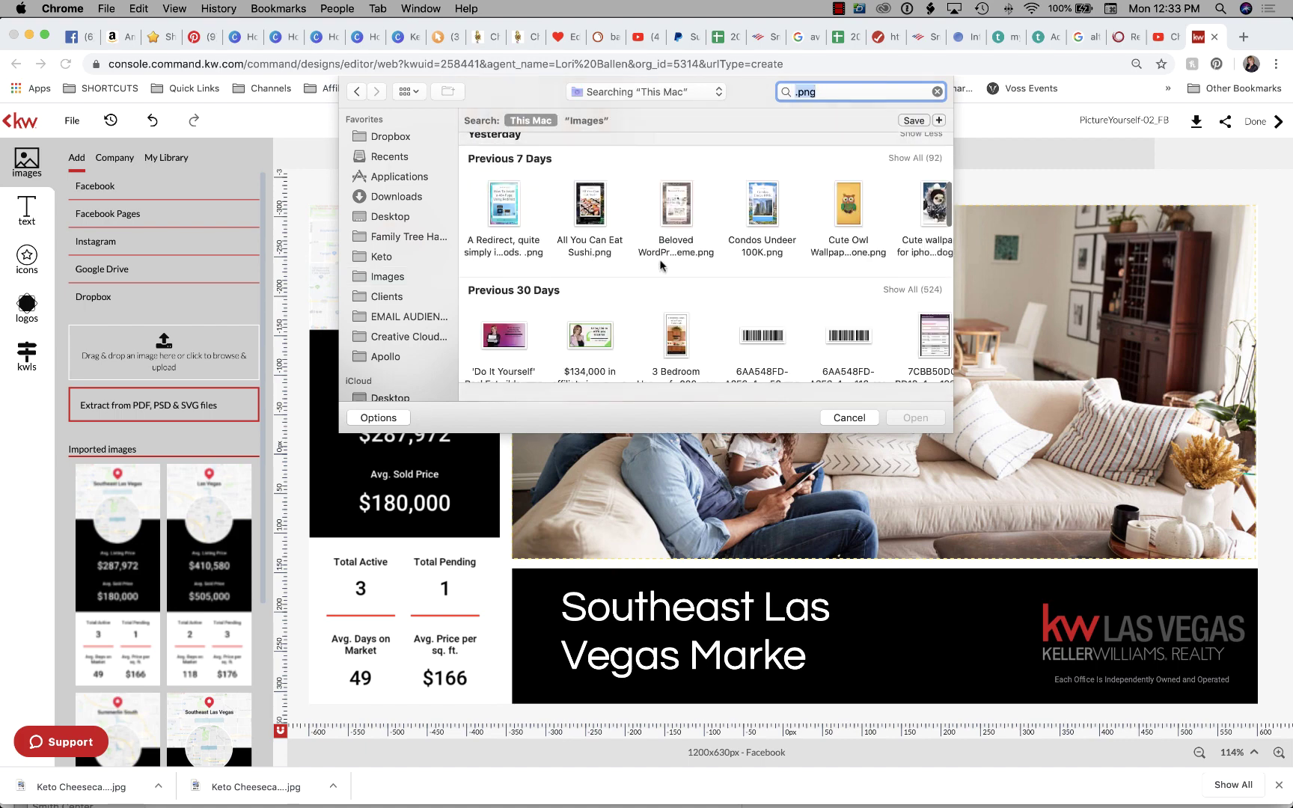
scroll(873, 222, "down", 15)
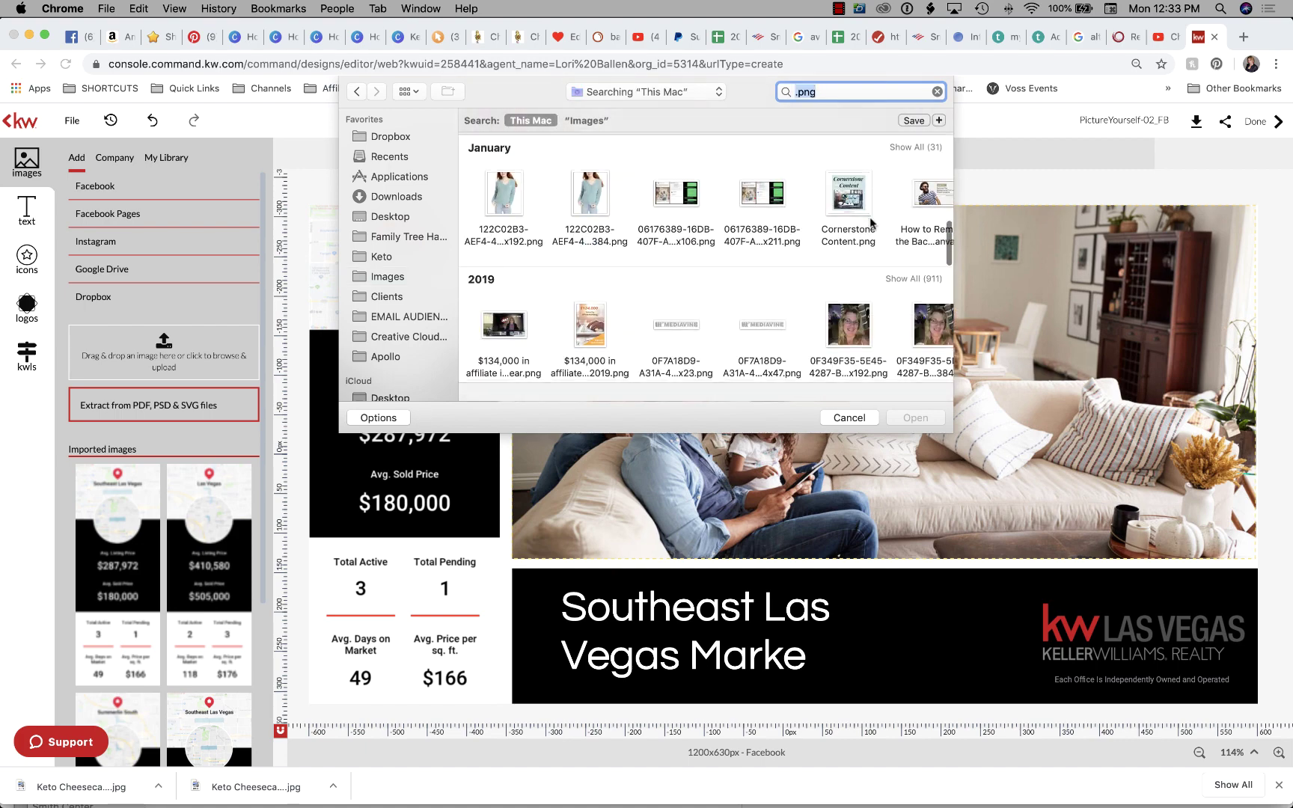
scroll(870, 223, "down", 3)
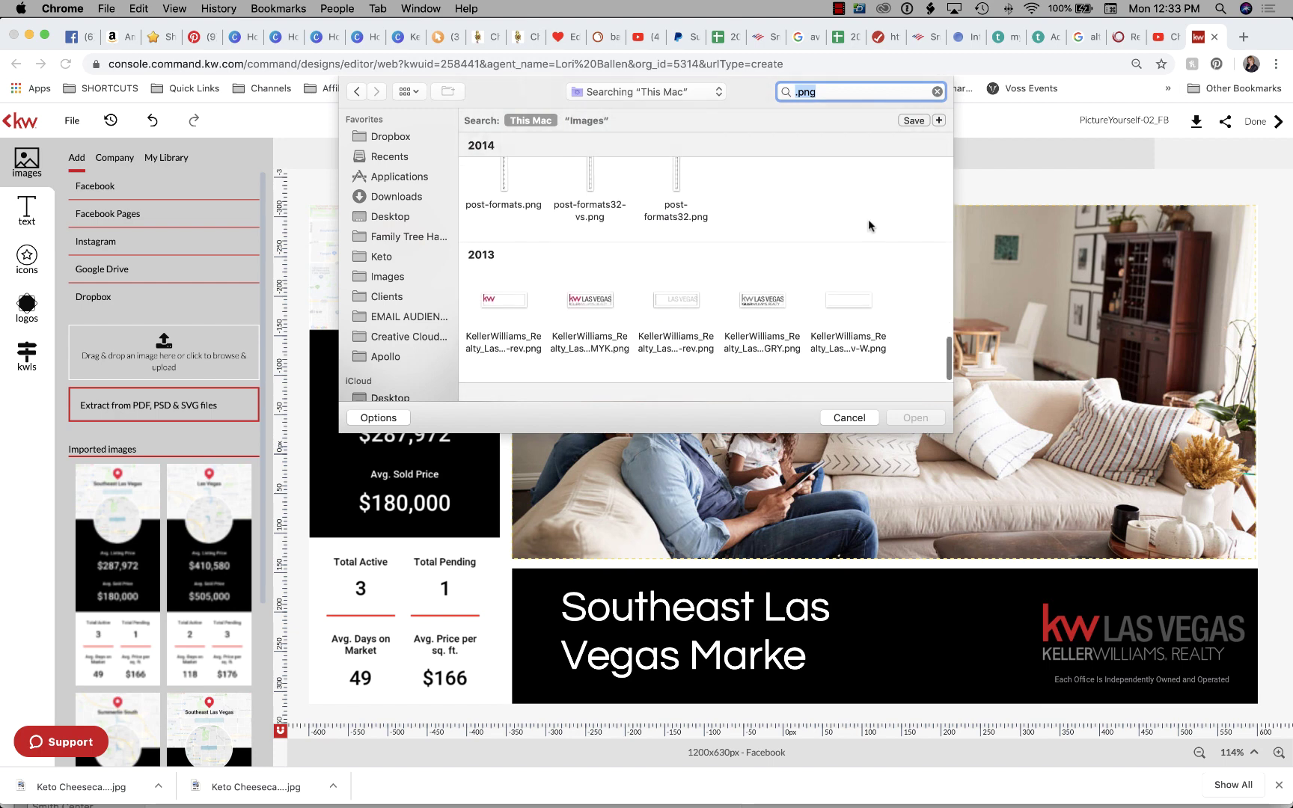
scroll(869, 223, "up", 5)
left_click(379, 279)
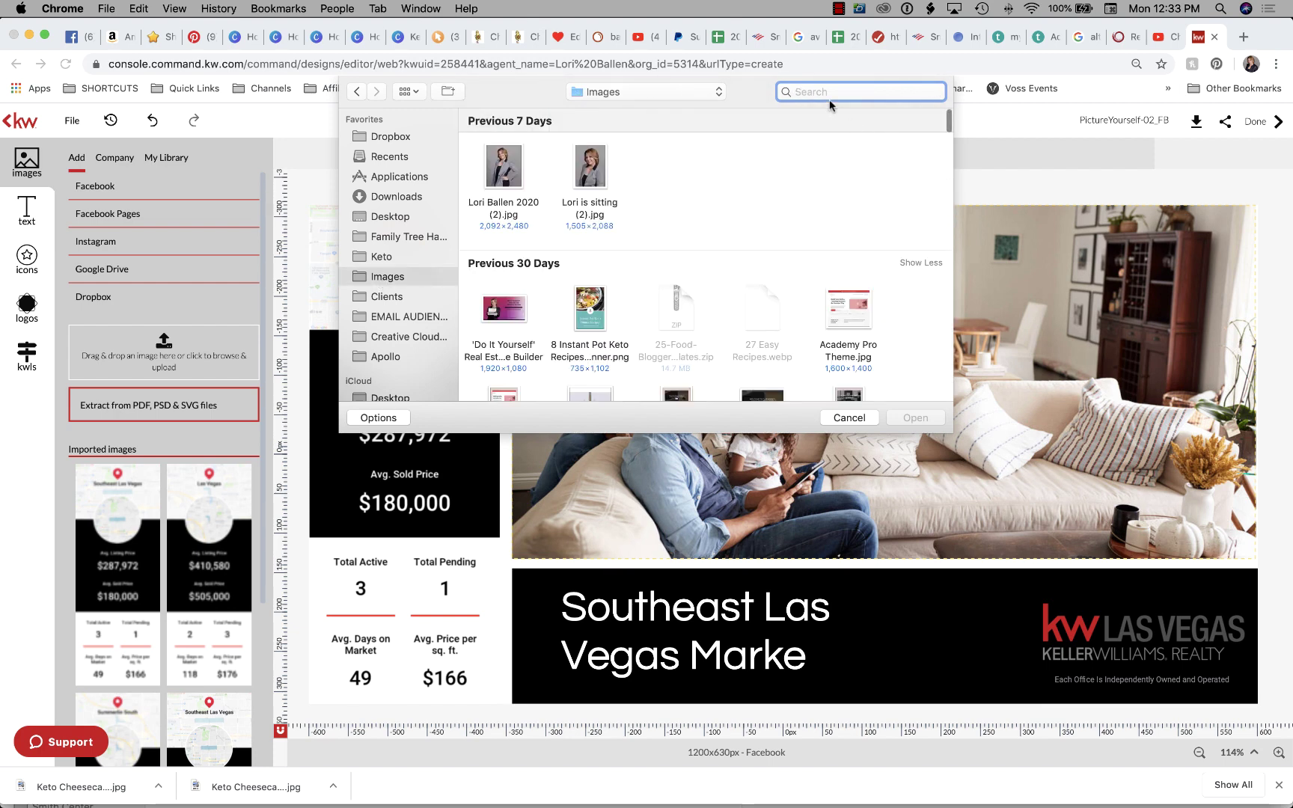
type("lori")
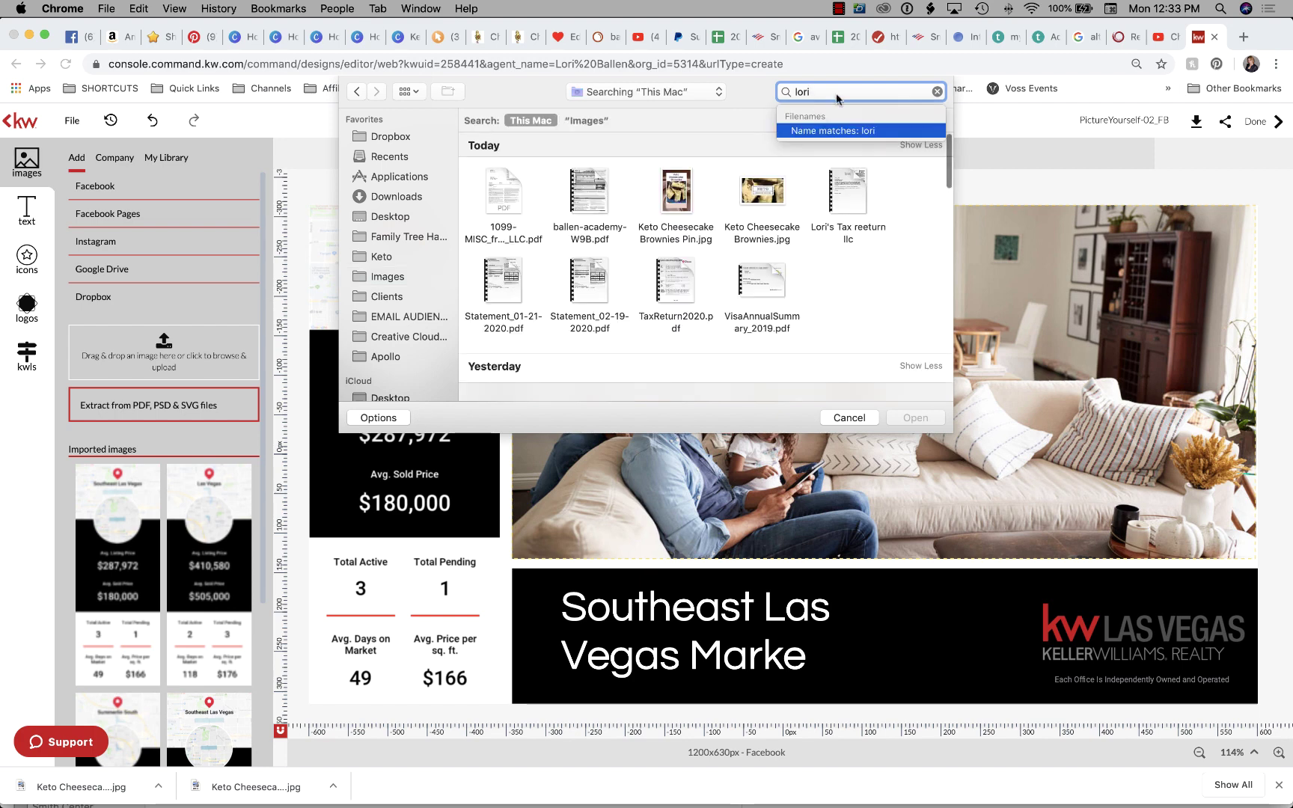
key("Return")
left_click(849, 418)
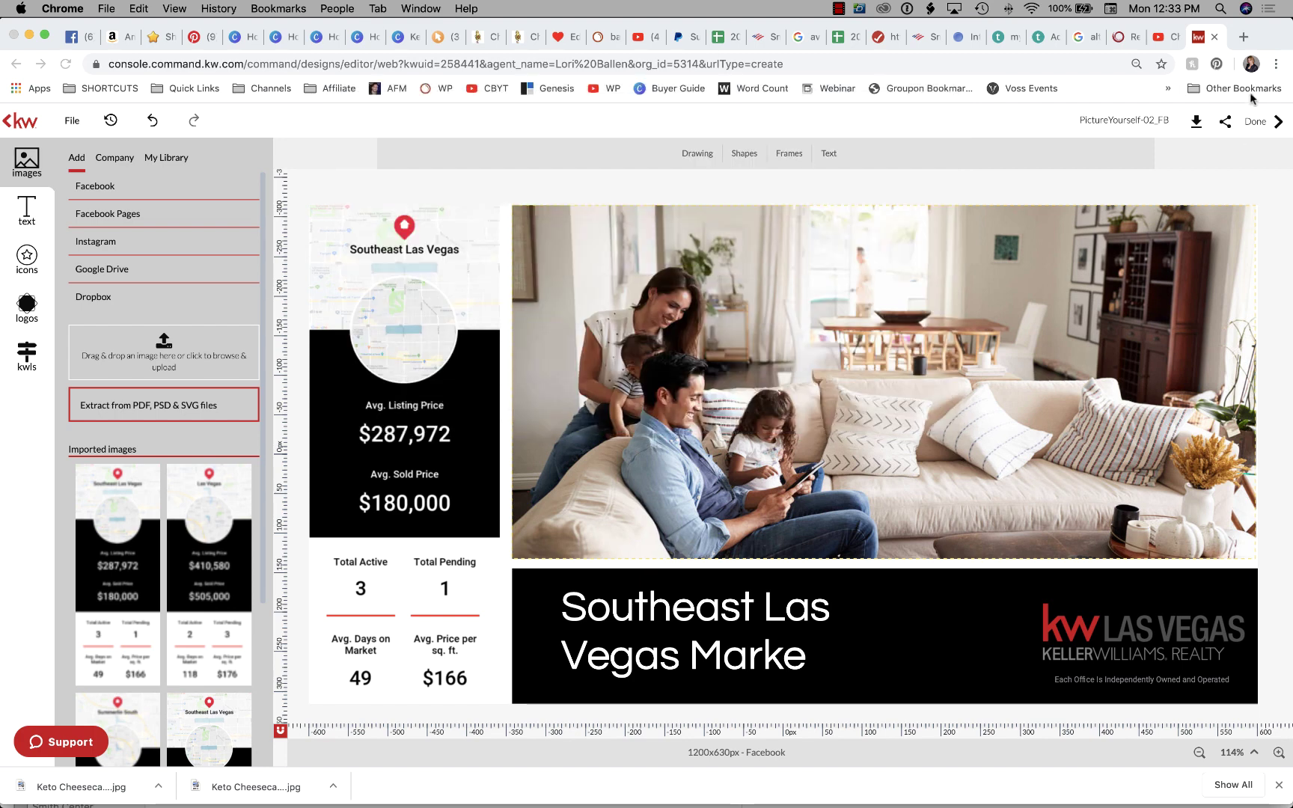
Open the remove.bg website in a new browser tab.
left_click(1242, 37)
type("remo")
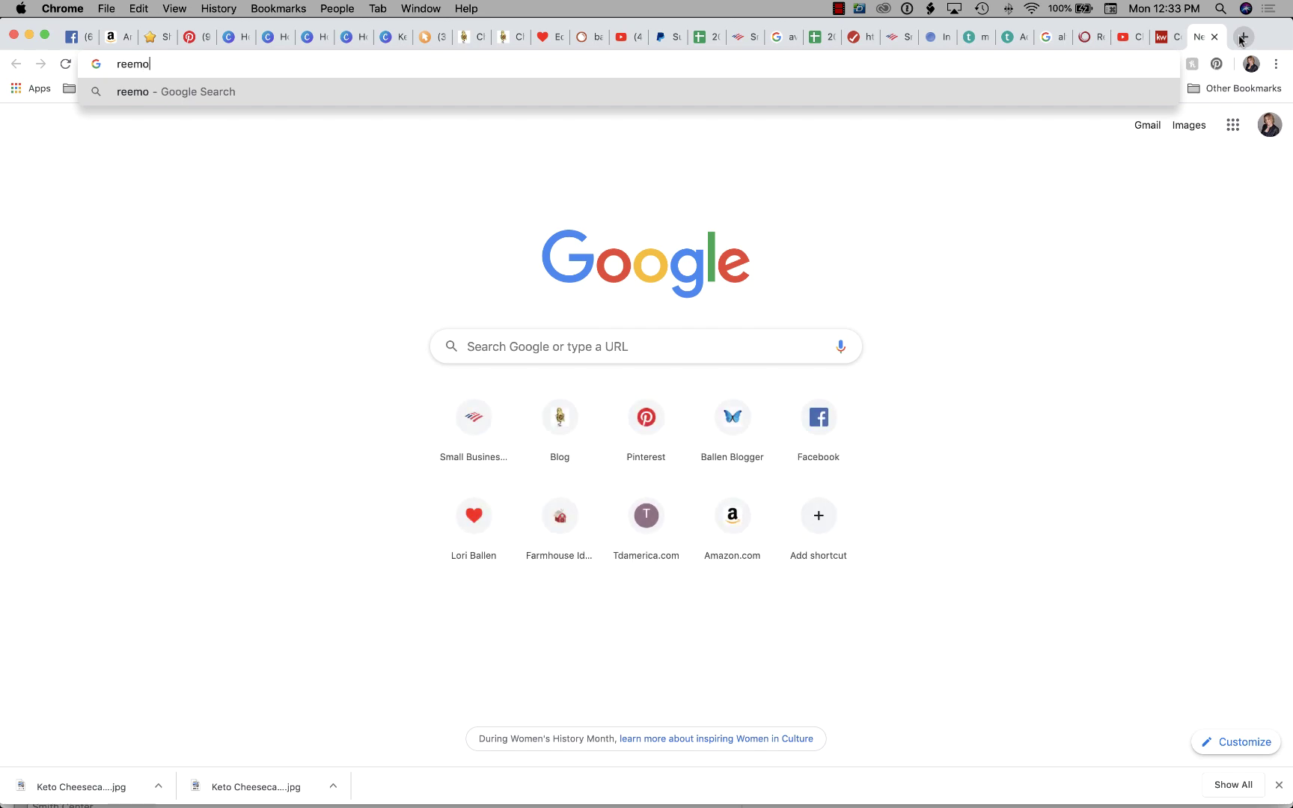
key("BackSpace")
key("BackSpace")
type("move.bg")
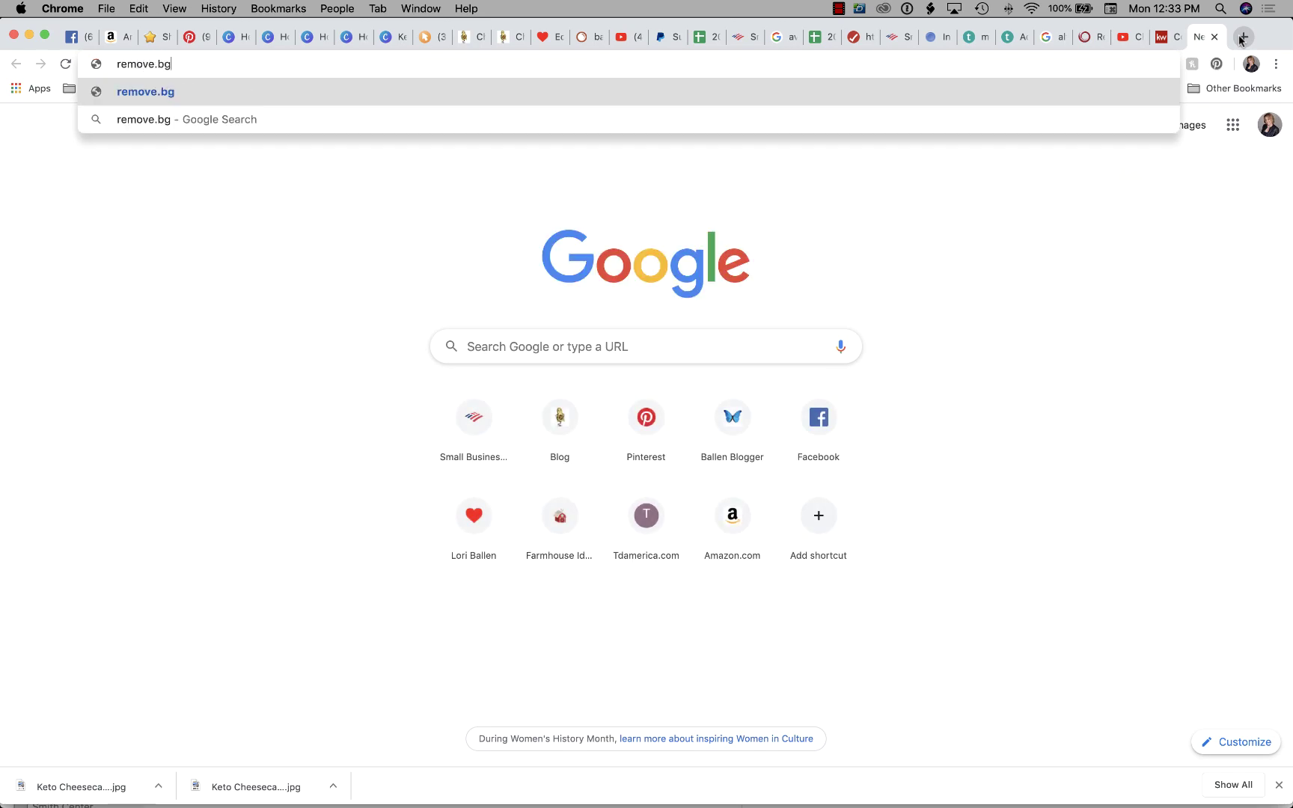
key("Return")
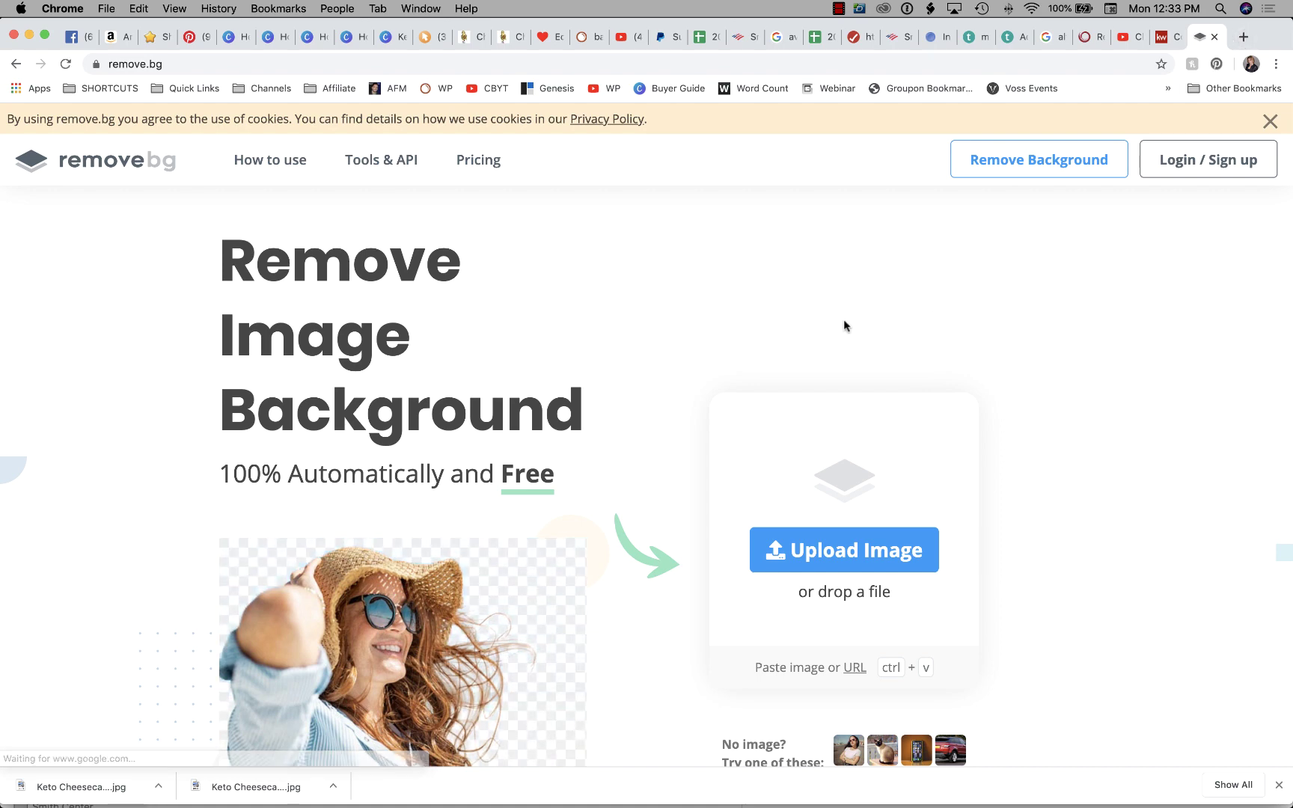
Upload the agent's 2020 portrait JPG from the Images folder for background removal.
left_click(889, 563)
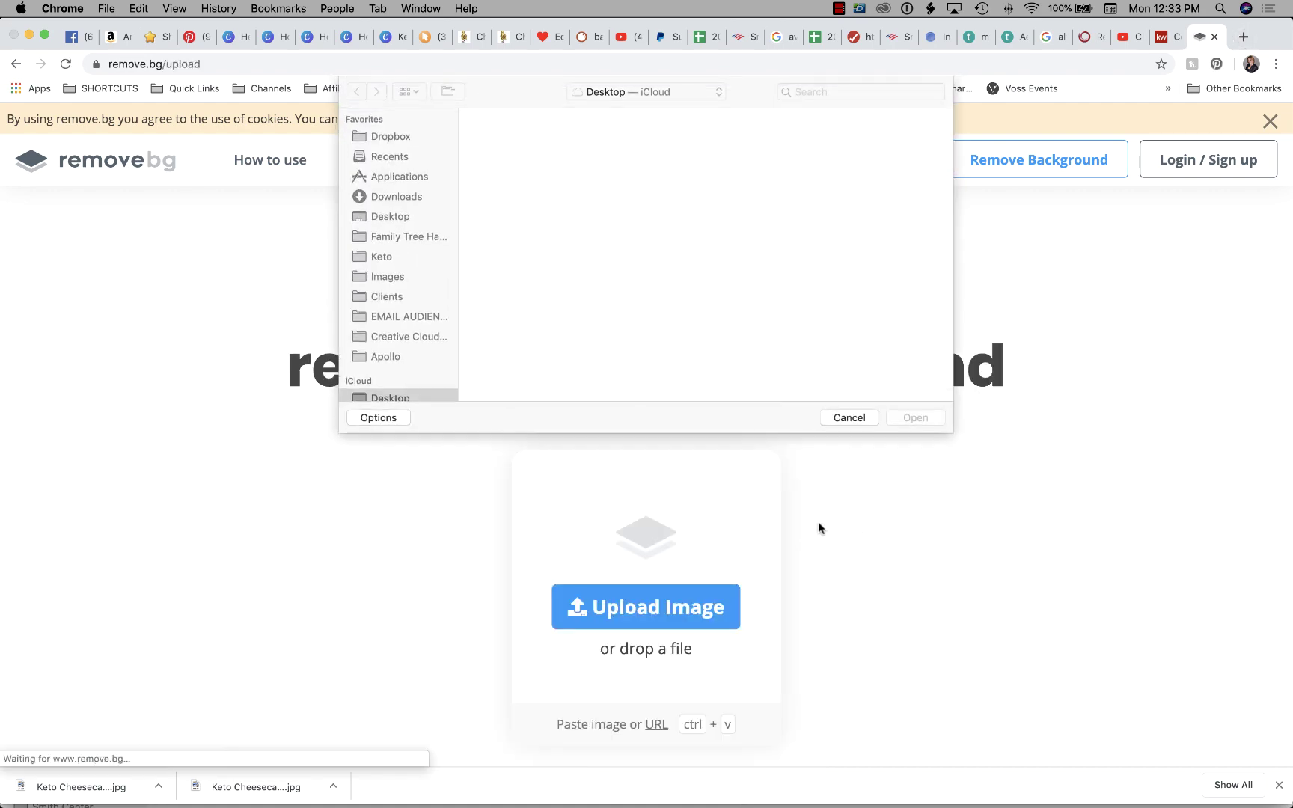
left_click(859, 90)
type("lo")
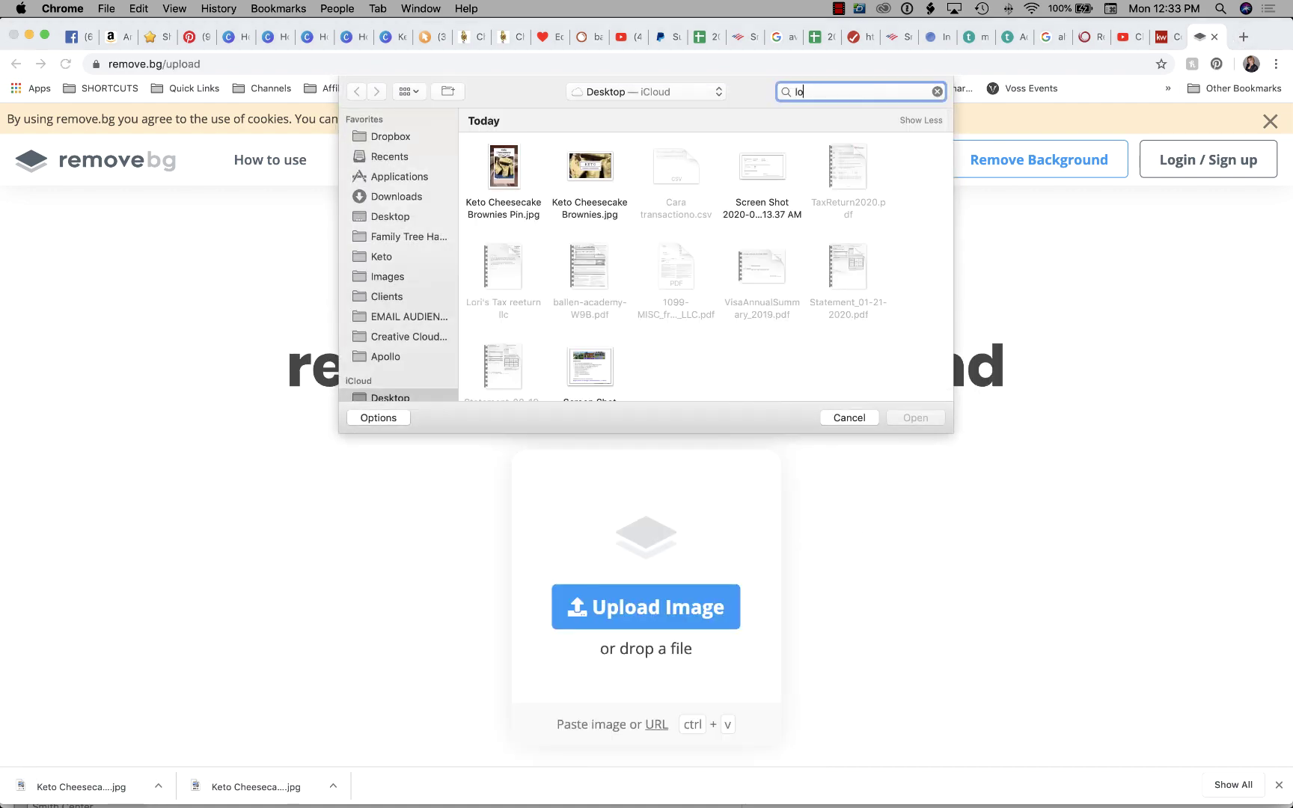
type("riballen2020")
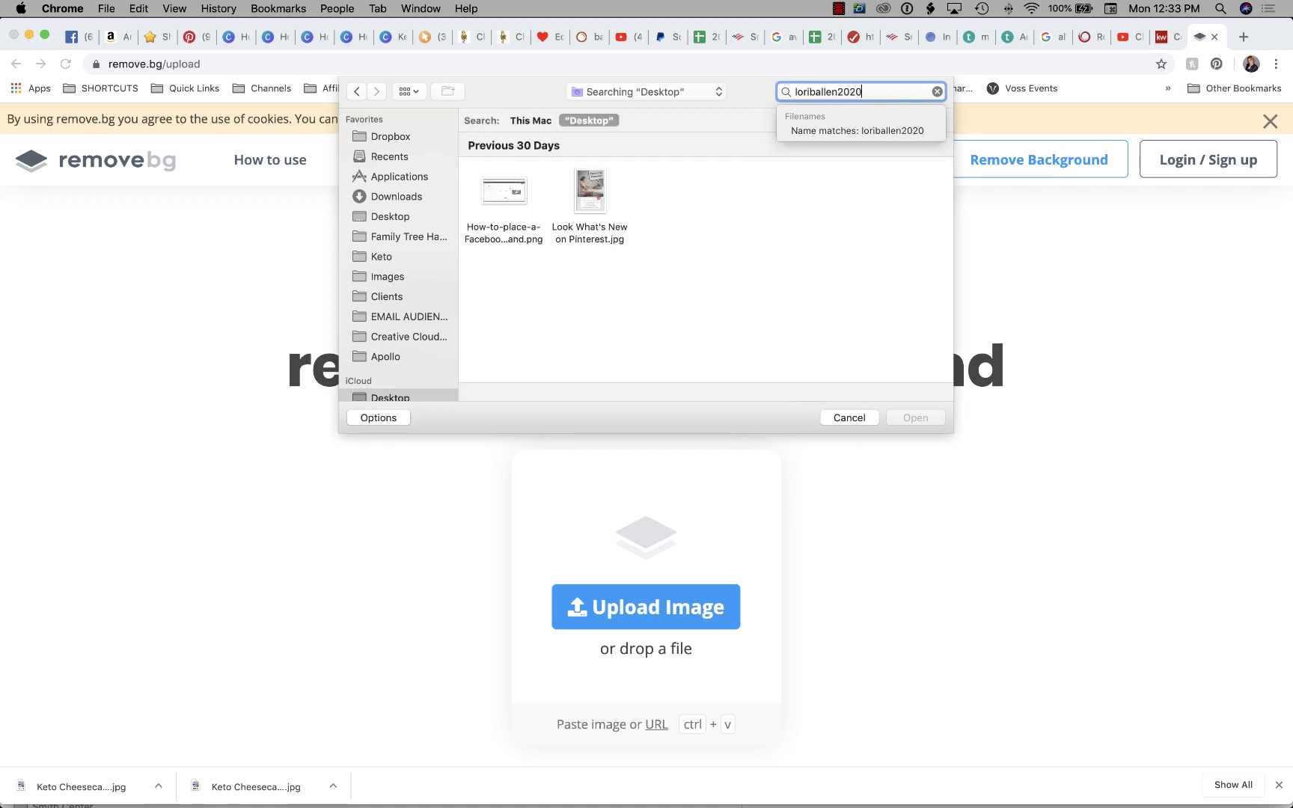
key("super+a")
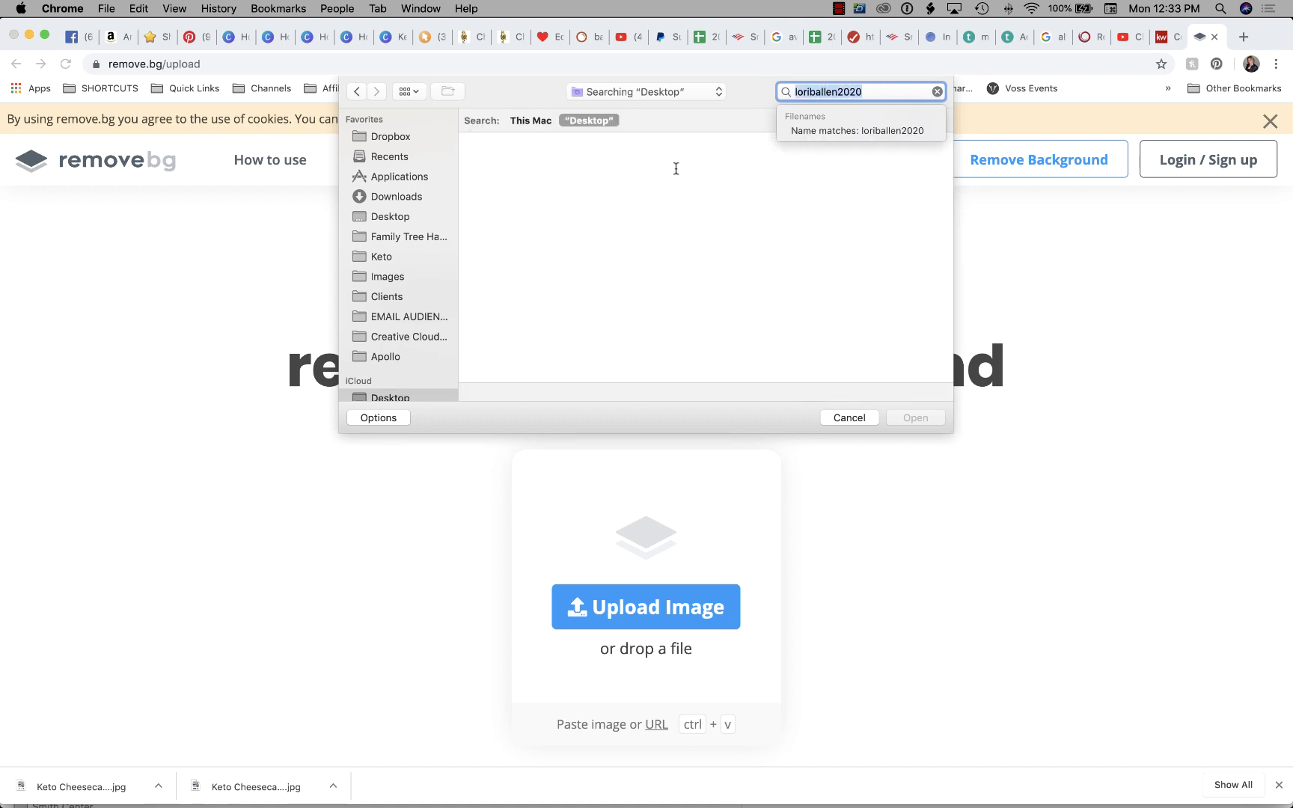
left_click(390, 276)
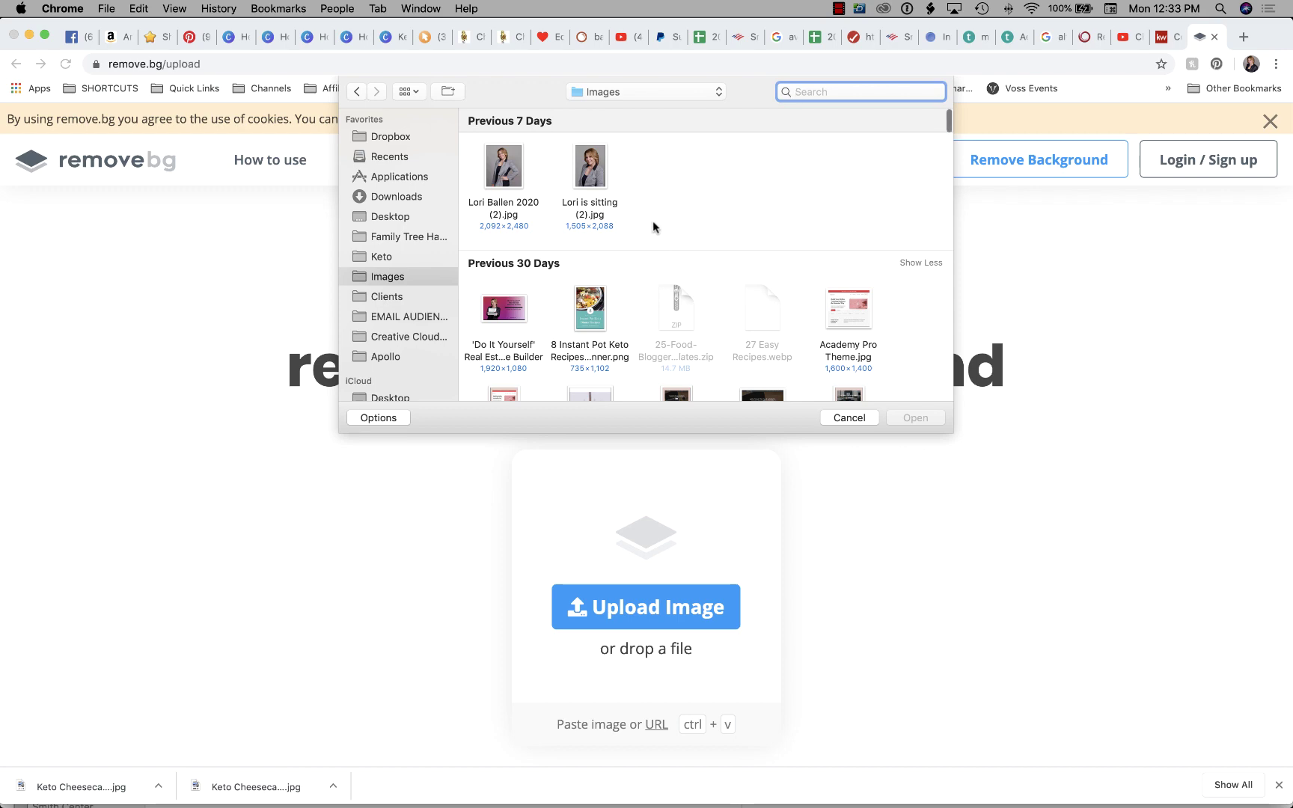
left_click(503, 169)
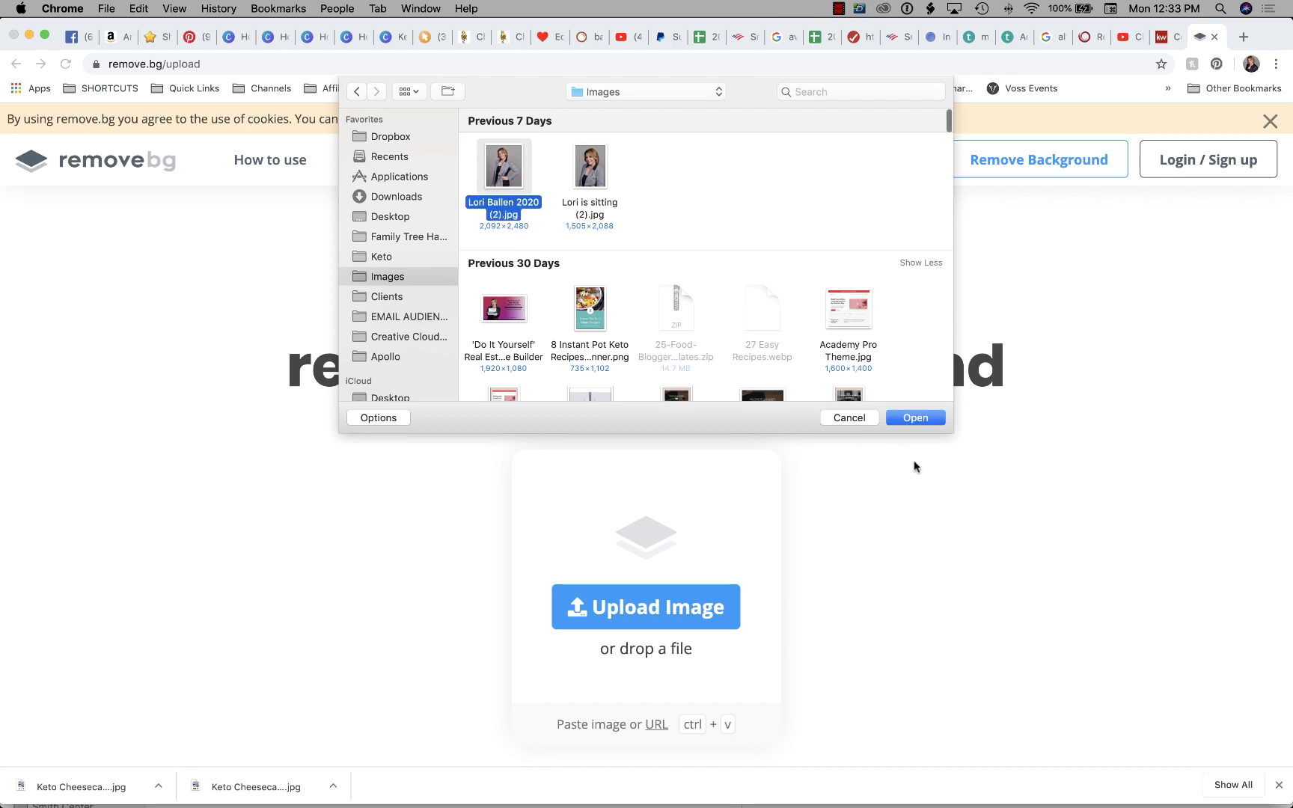
left_click(915, 418)
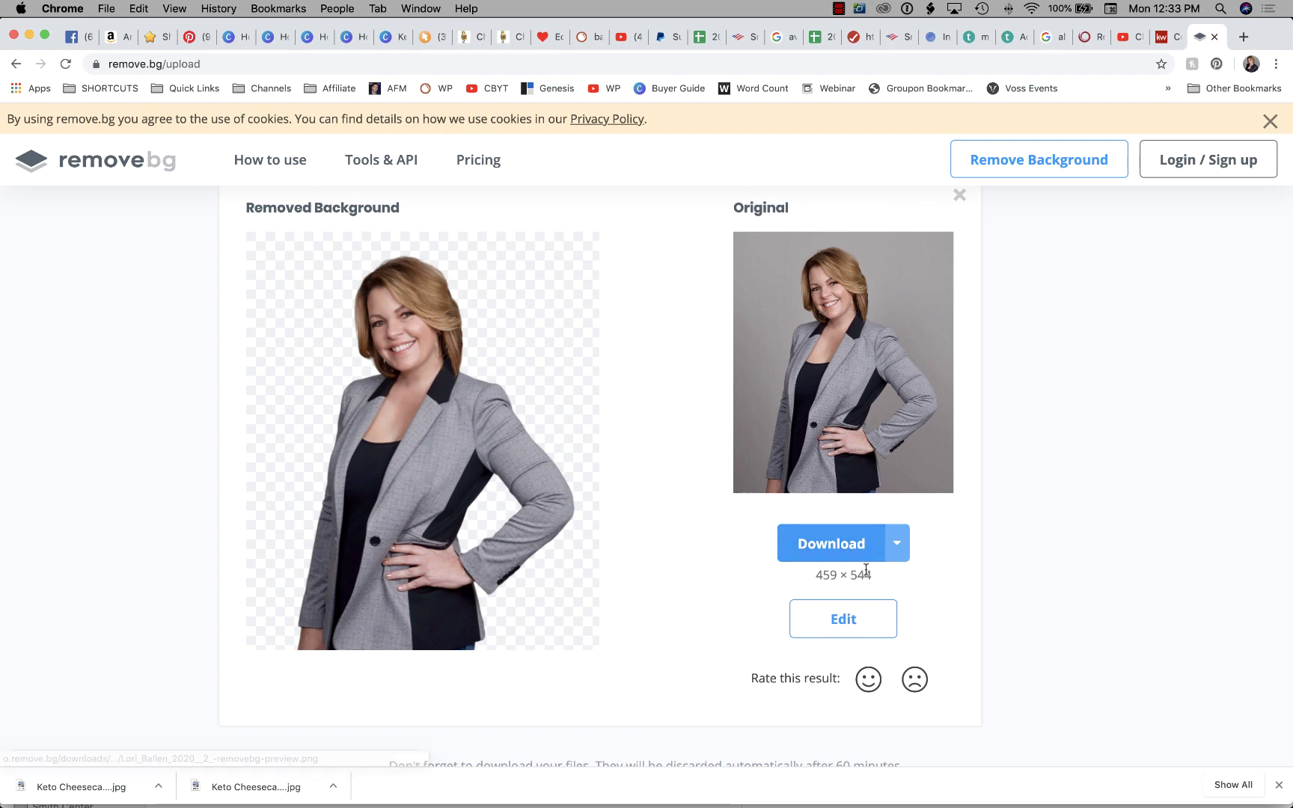
Download the cut-out portrait as a PNG to the Desktop, named with the agent's full name followed by "No Background".
left_click(828, 540)
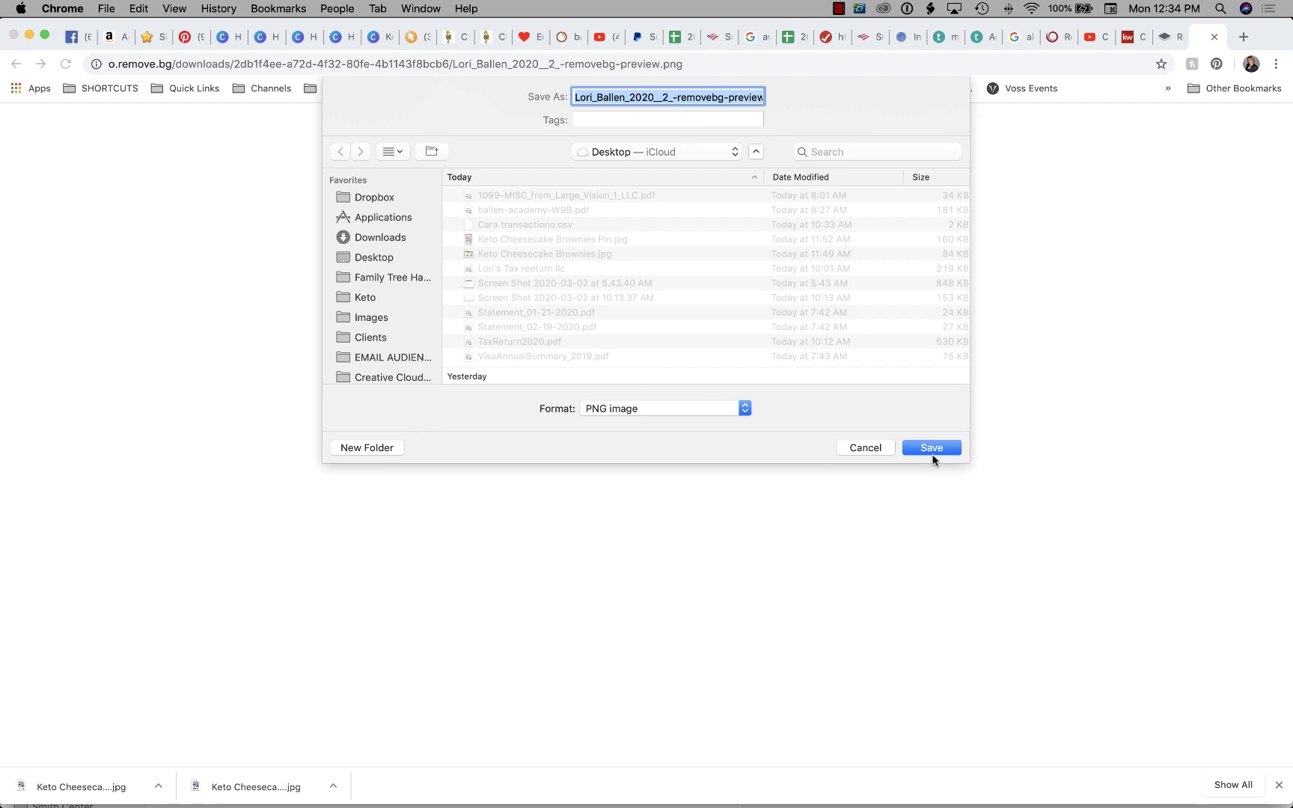
type("Lori Ballen N")
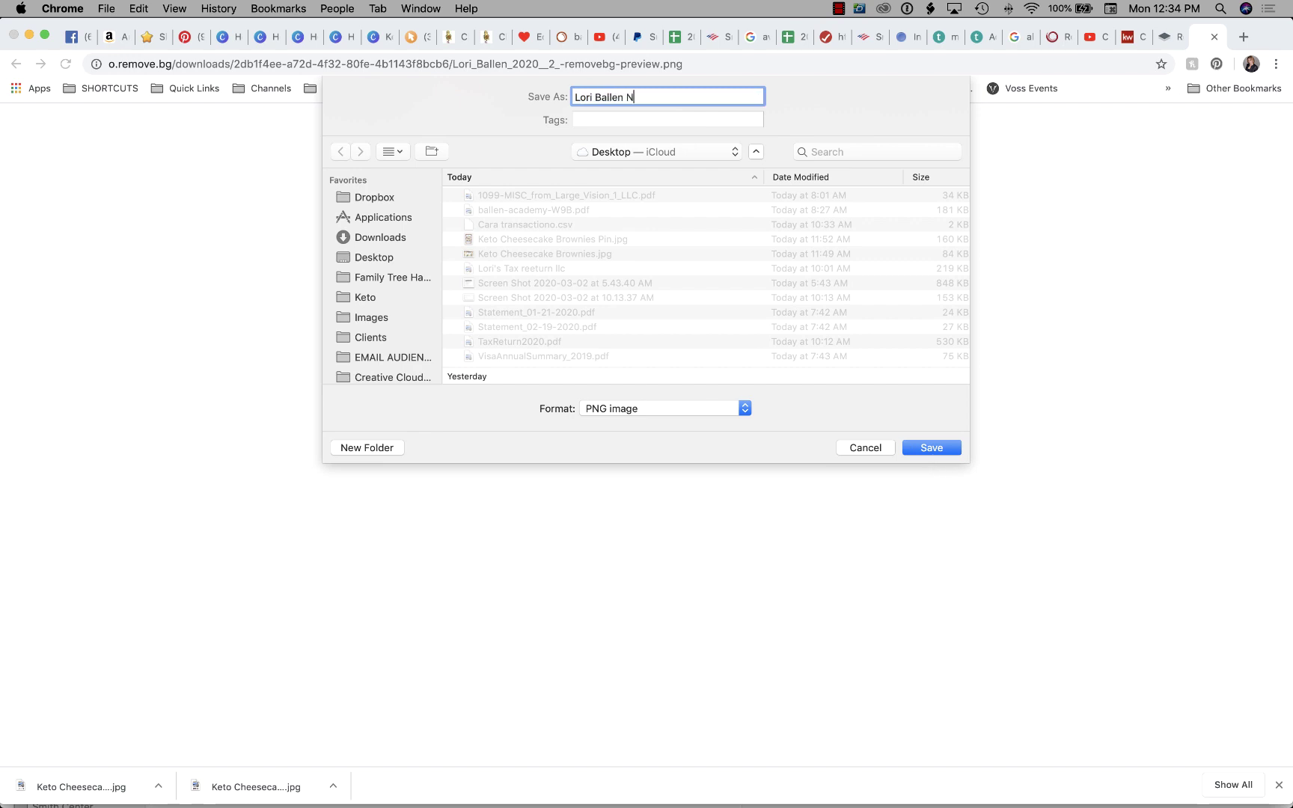
type("o Background")
key("Return")
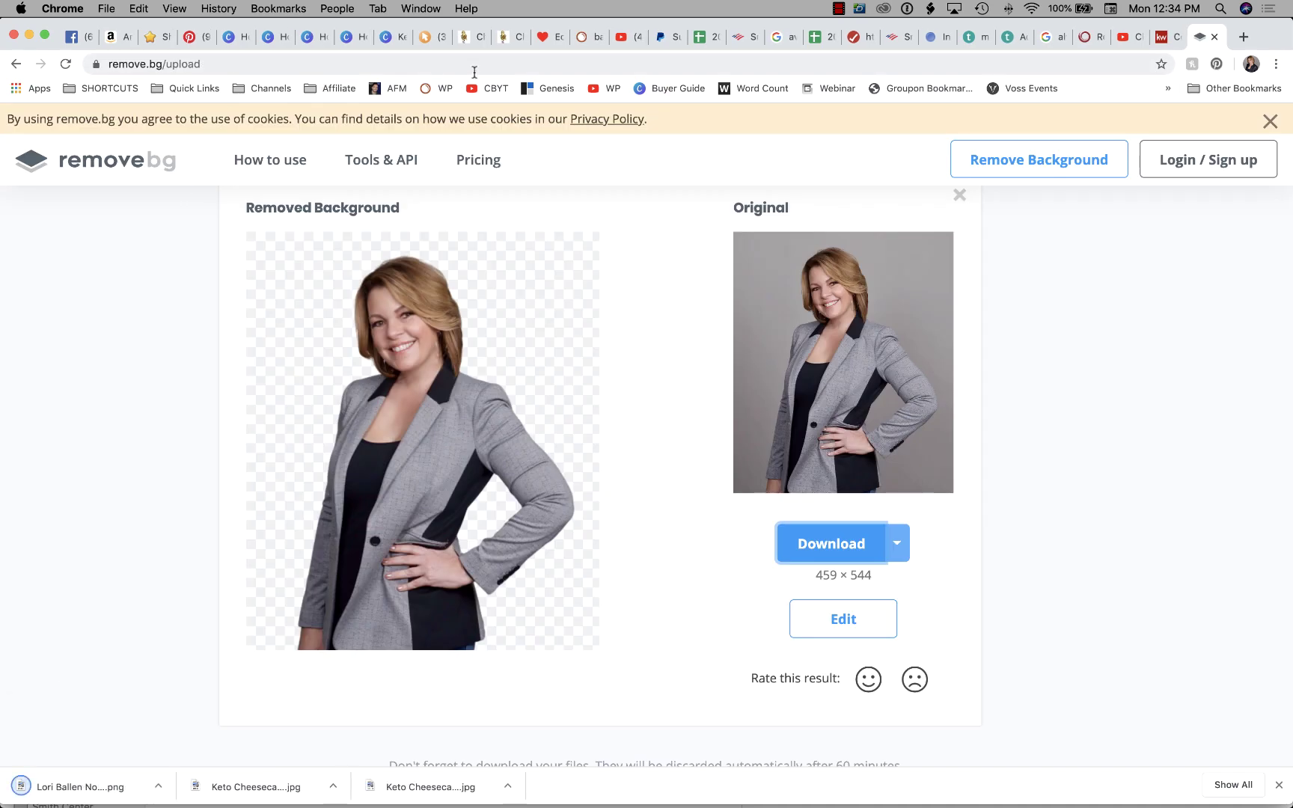
Switch back to the KW Command design, import the downloaded cut-out PNG and add it to the canvas.
left_click(1160, 38)
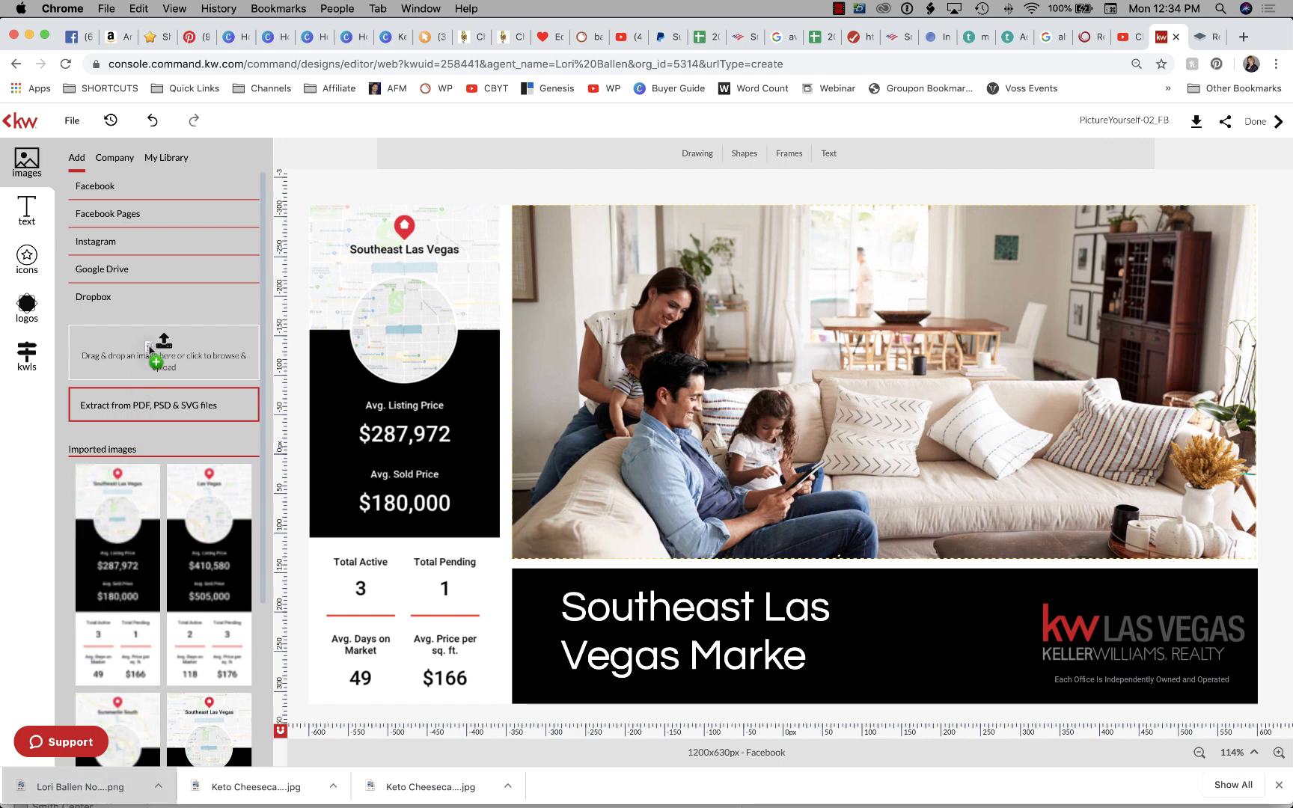
left_click_drag(149, 625, 164, 352)
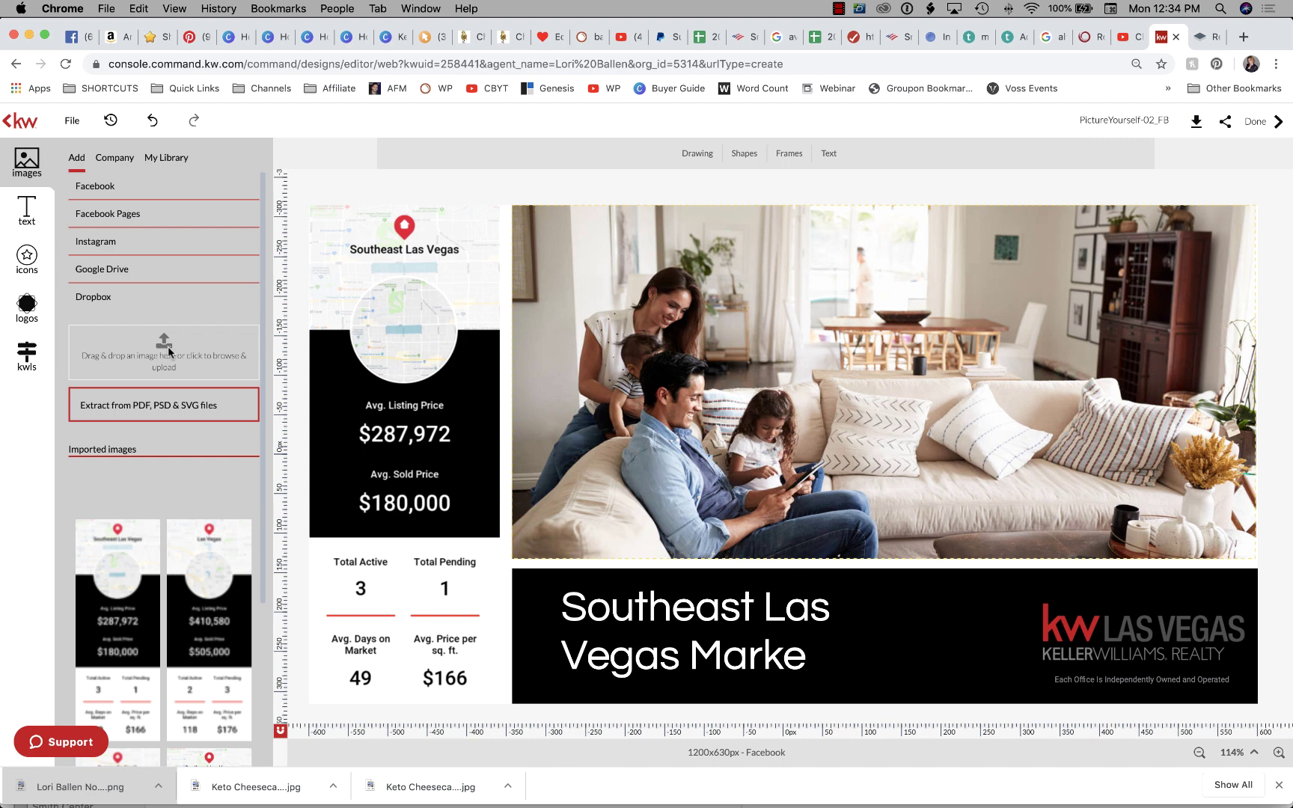
mouse_move(148, 517)
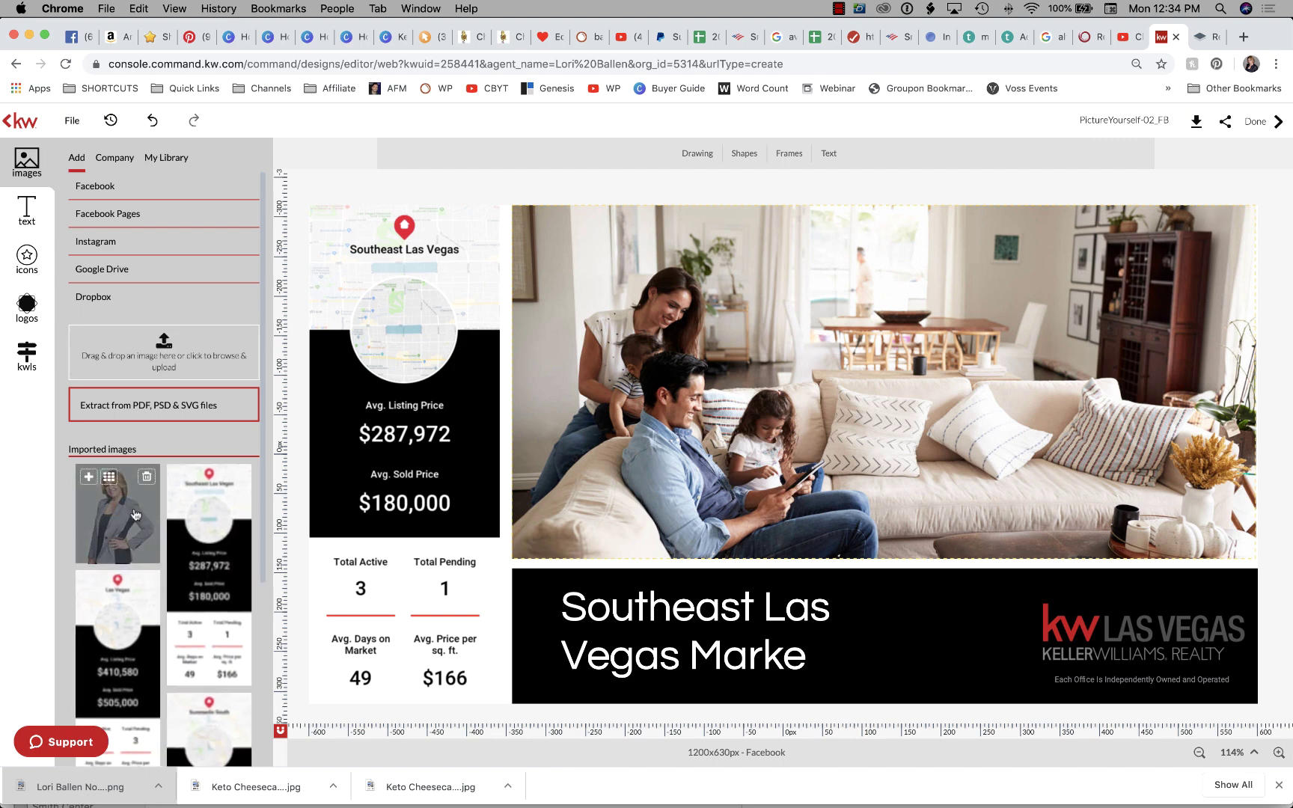
left_click(89, 479)
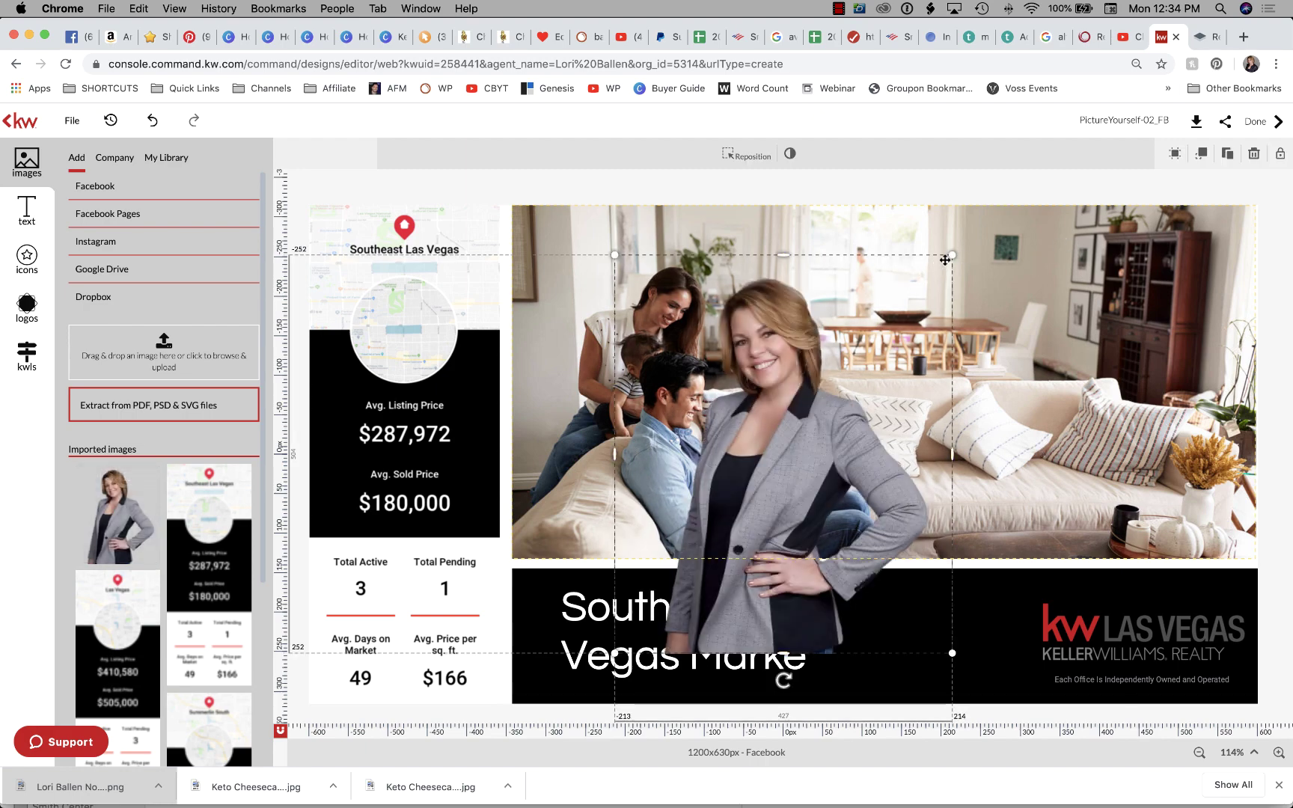
Shrink the agent cut-out to about 215 px wide at the banner's right end and move the KW Las Vegas logo left beside it.
left_click_drag(952, 254, 786, 455)
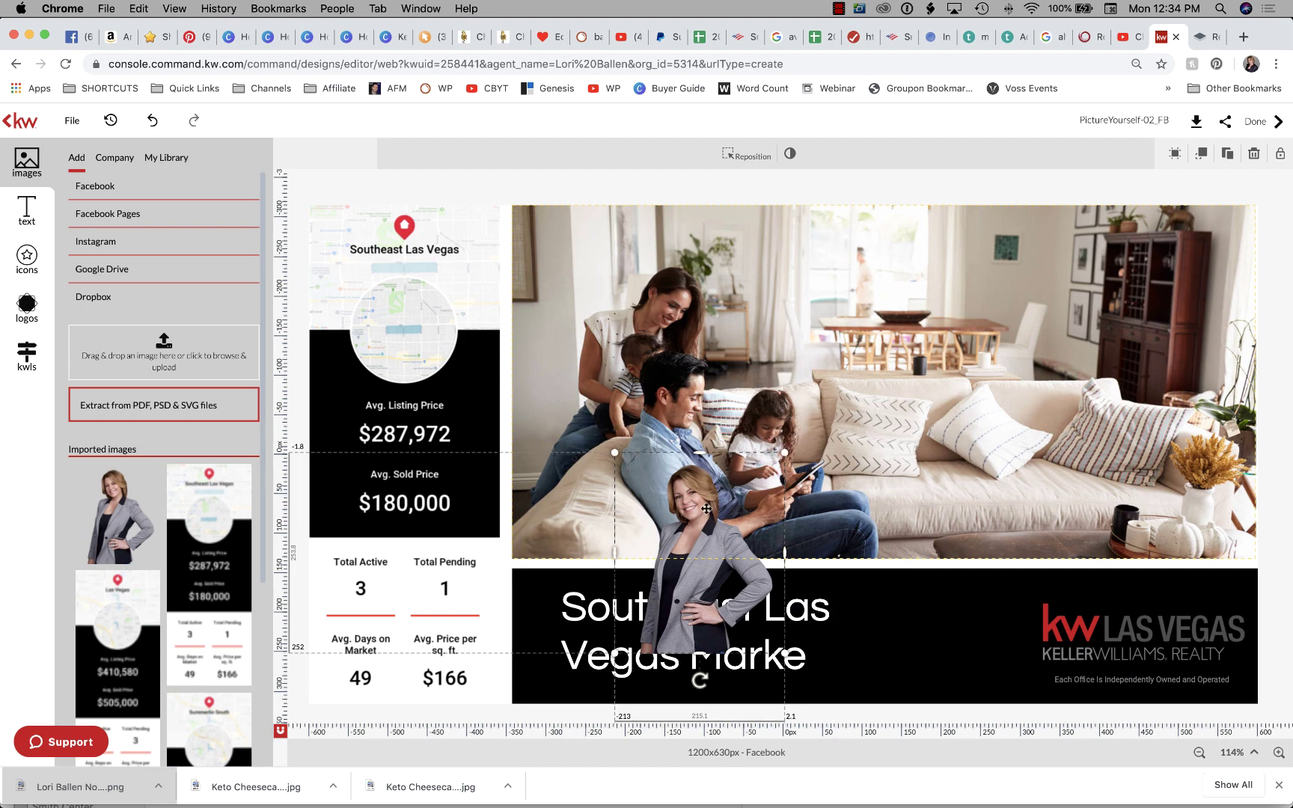
left_click_drag(725, 520, 970, 578)
left_click_drag(869, 709, 989, 645)
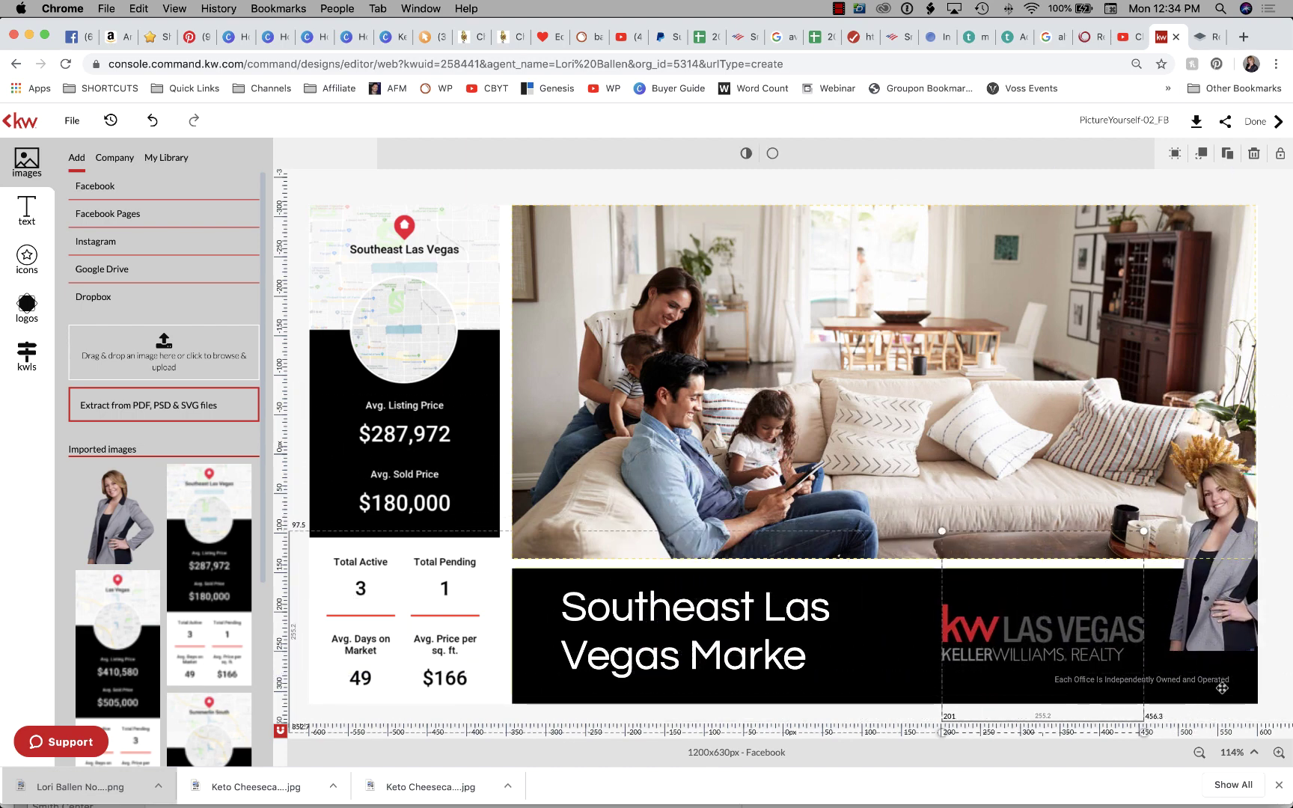
Move the office ownership disclaimer beneath the KW Las Vegas logo and enlarge the agent cut-out to about 277 px wide at the banner's right end.
left_click_drag(1222, 688, 1035, 697)
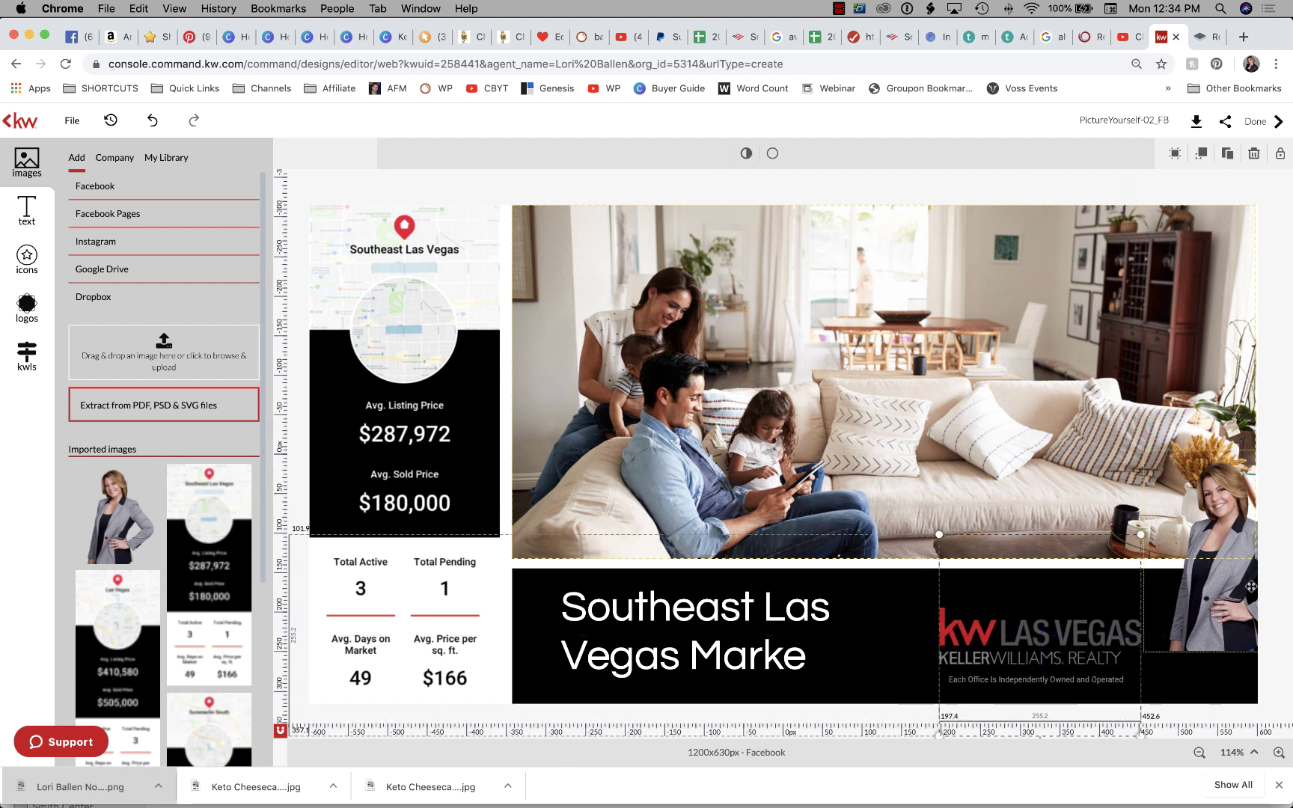
left_click_drag(1239, 517, 1216, 579)
left_click_drag(1235, 526, 1211, 498)
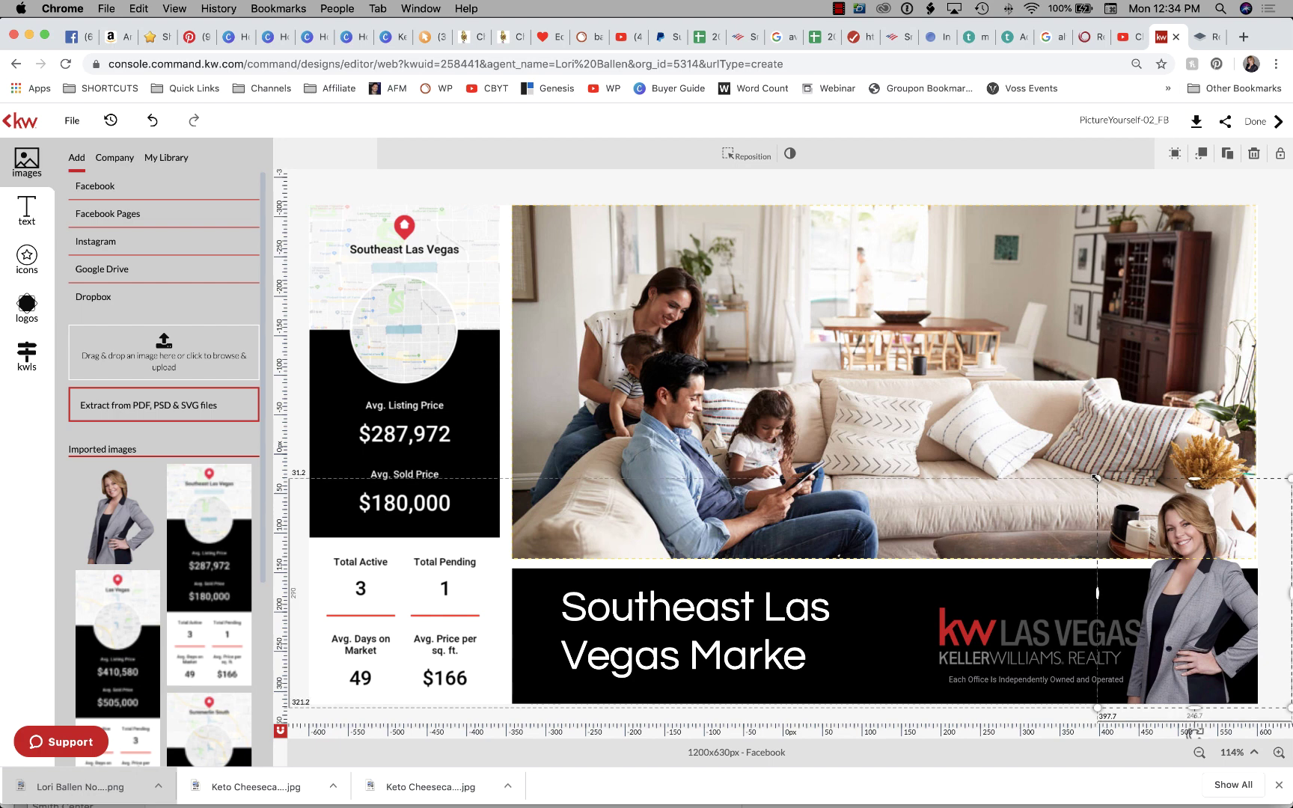
left_click_drag(1097, 478, 1073, 450)
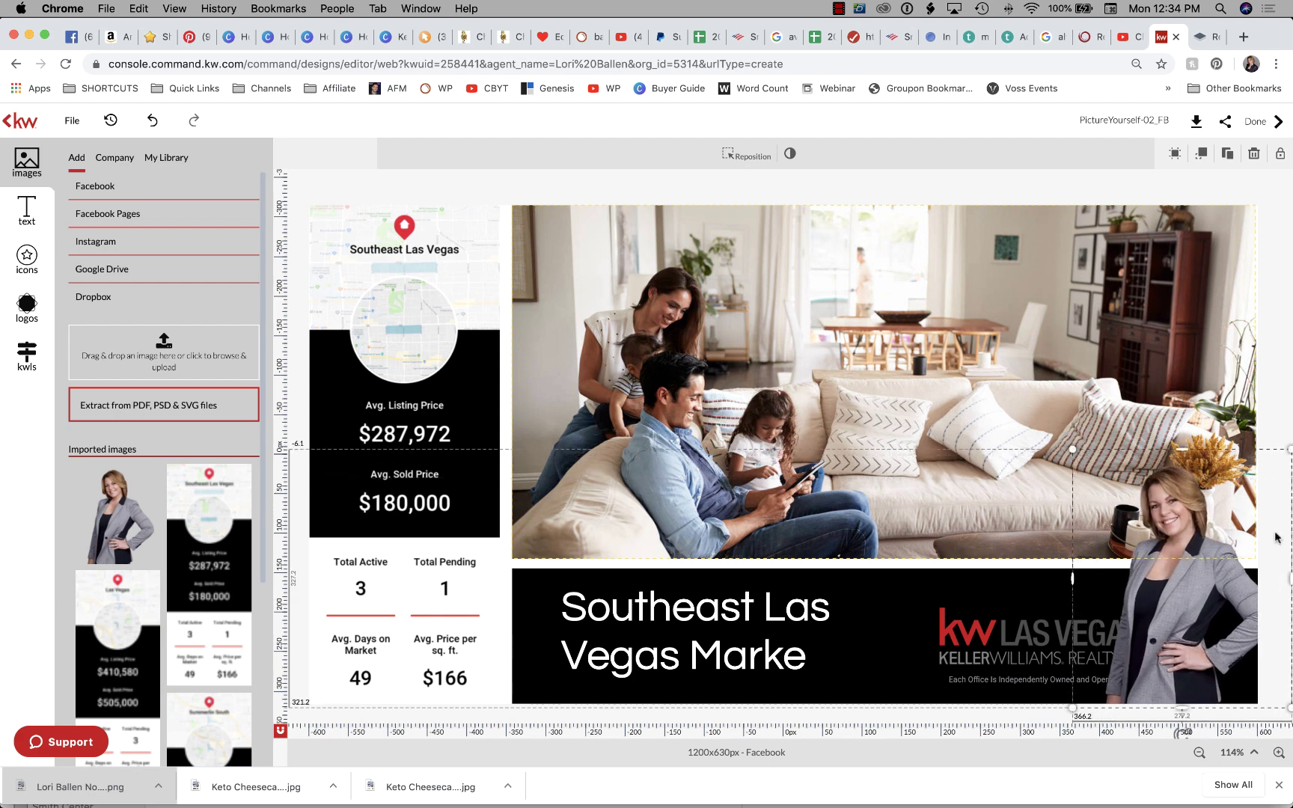
left_click_drag(1176, 508, 1218, 507)
left_click_drag(1041, 670, 977, 699)
left_click(889, 685)
left_click_drag(977, 700, 974, 699)
left_click(1282, 603)
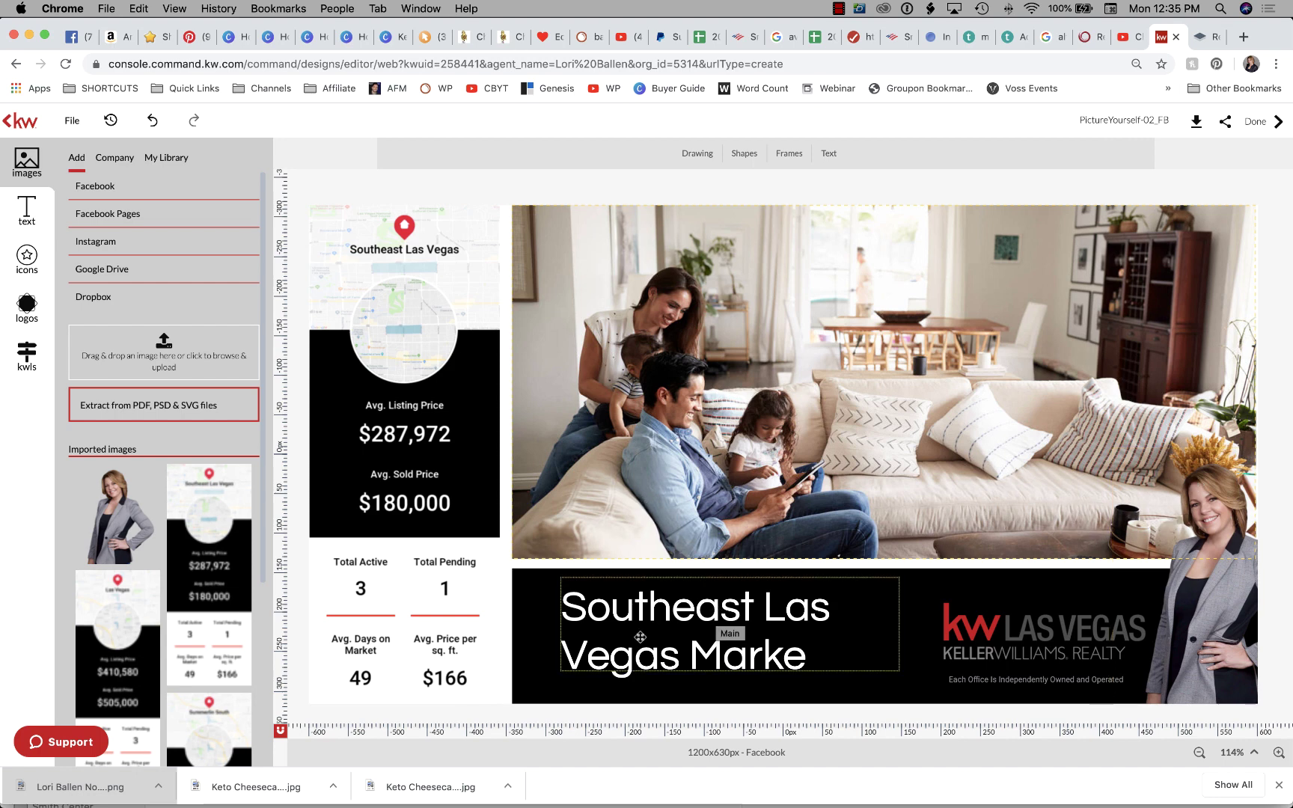
Correct the banner headline to read "Southeast Las Vegas Market" and shift its text box slightly left.
left_click(809, 653)
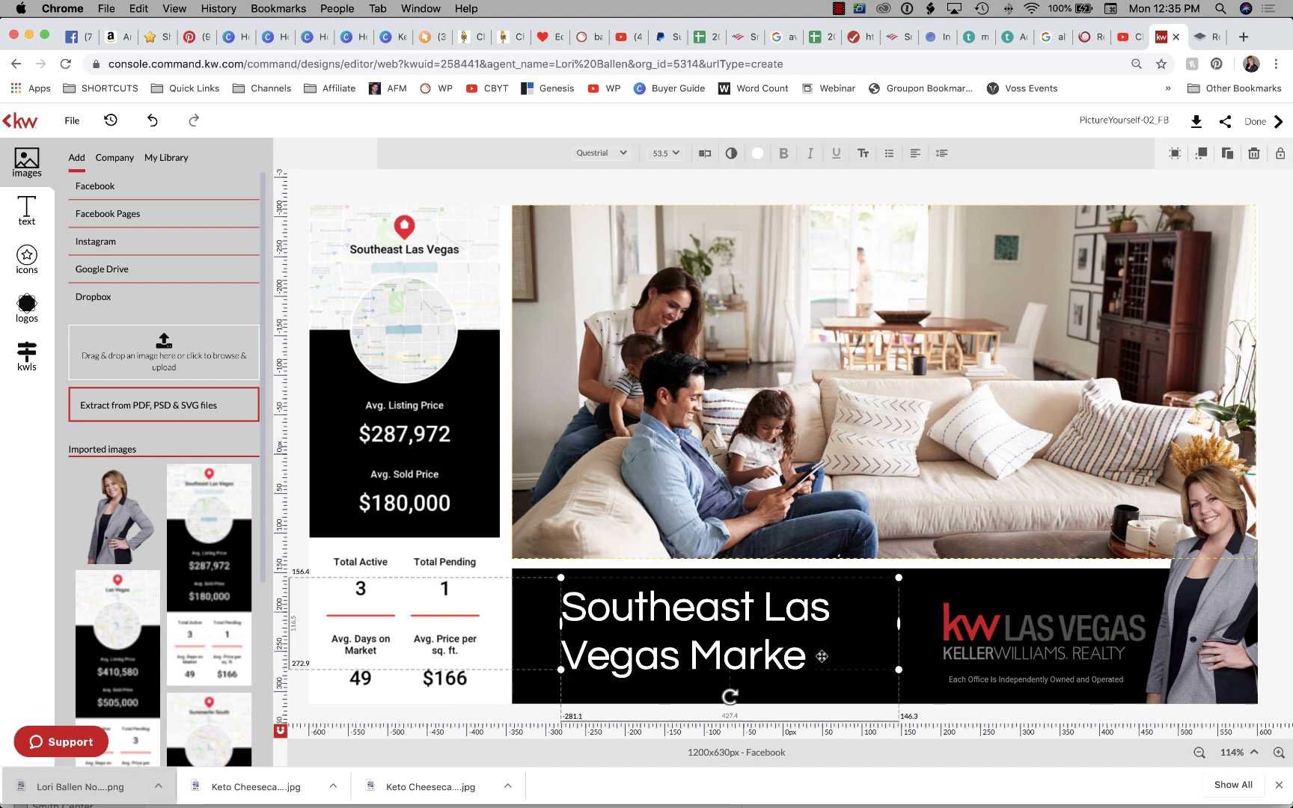
left_click(772, 655)
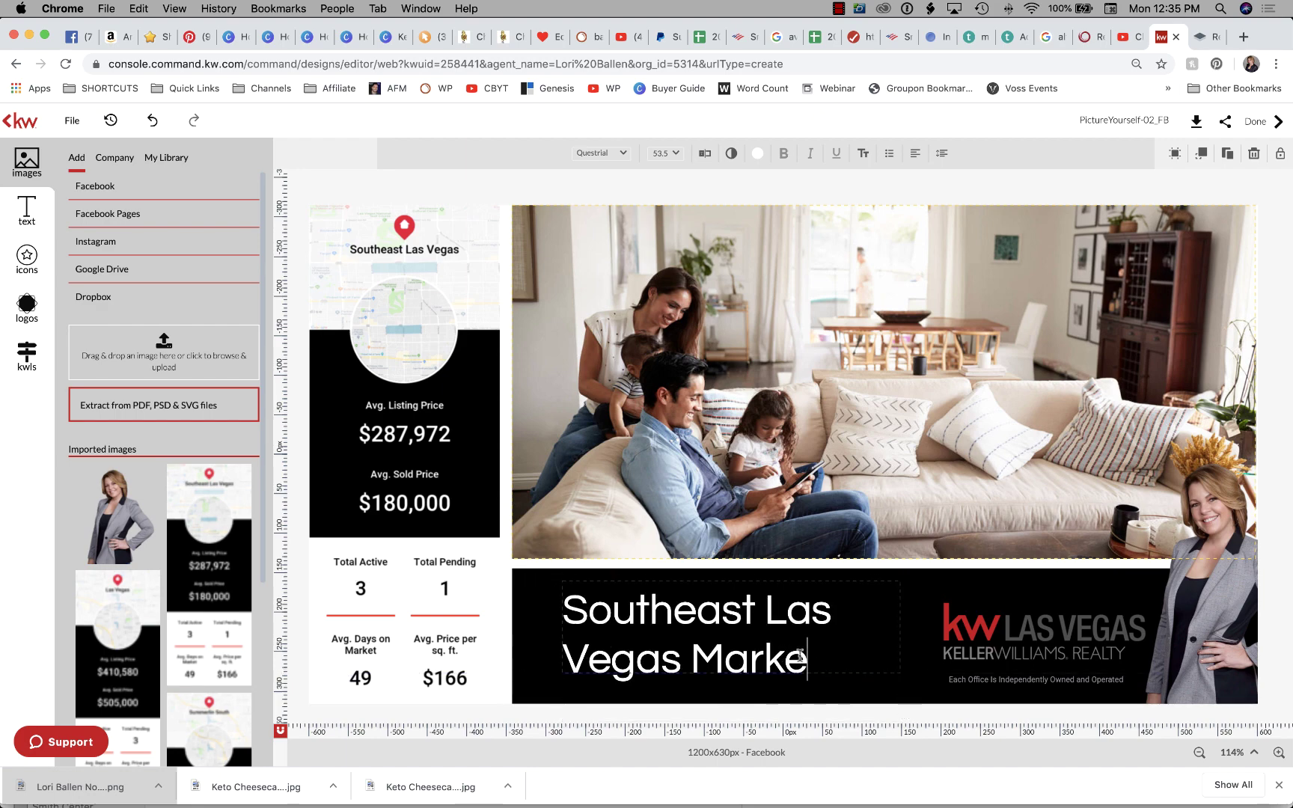
type("T")
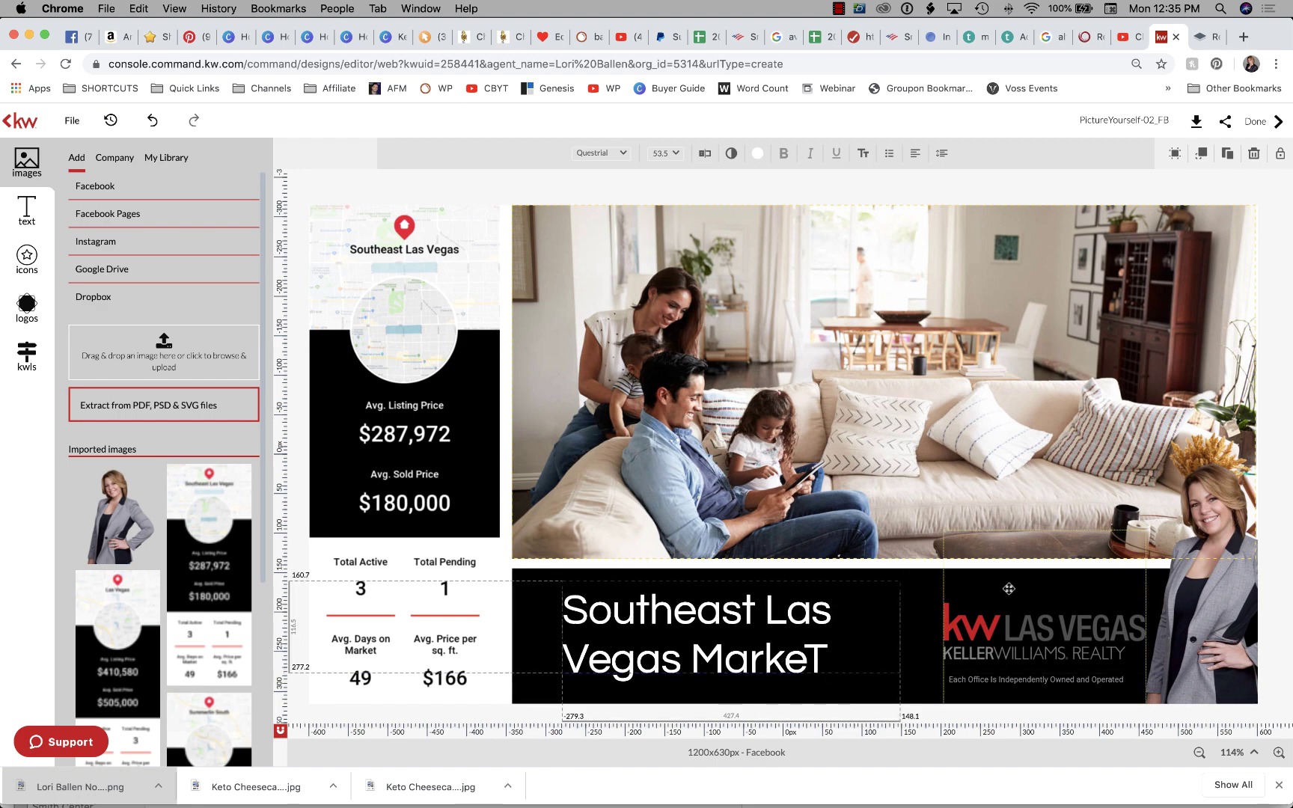
key("BackSpace")
type("T")
key("BackSpace")
type("t")
key("Escape")
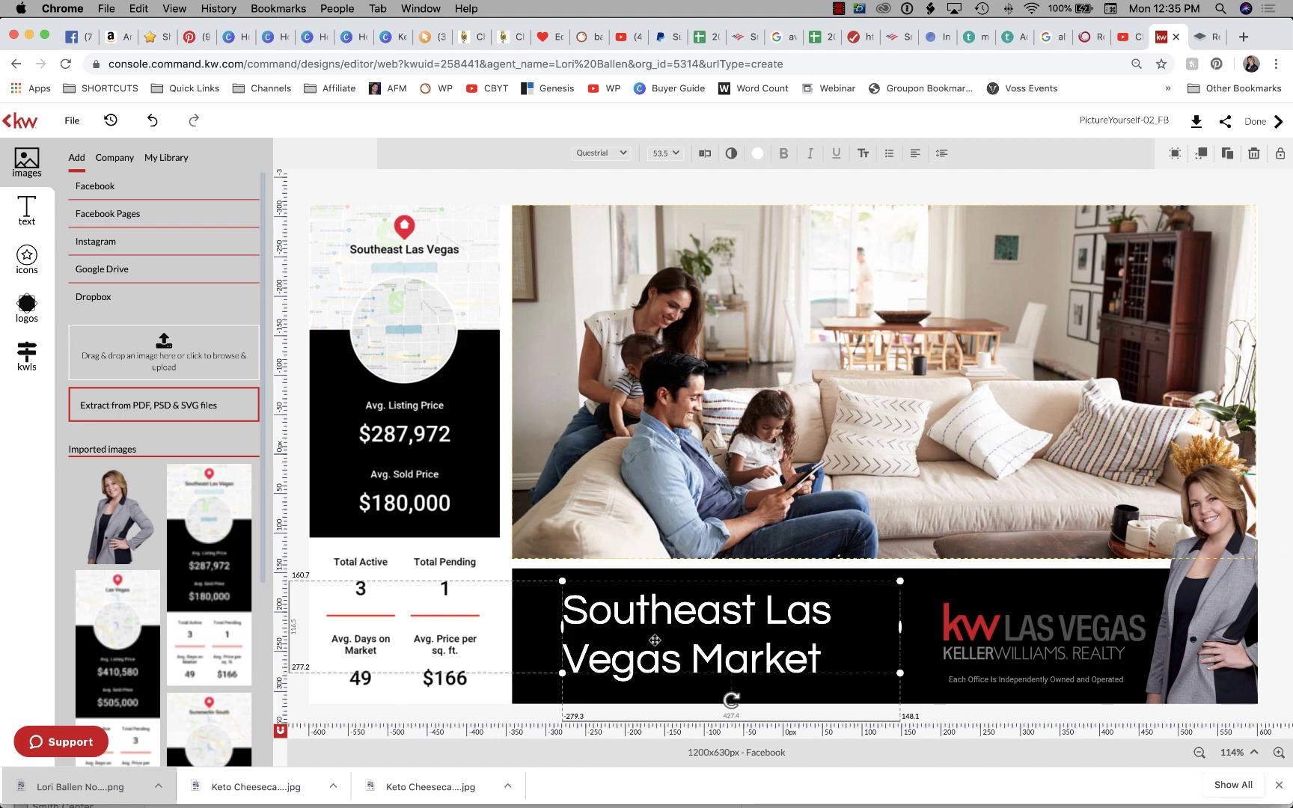
left_click_drag(656, 640, 640, 640)
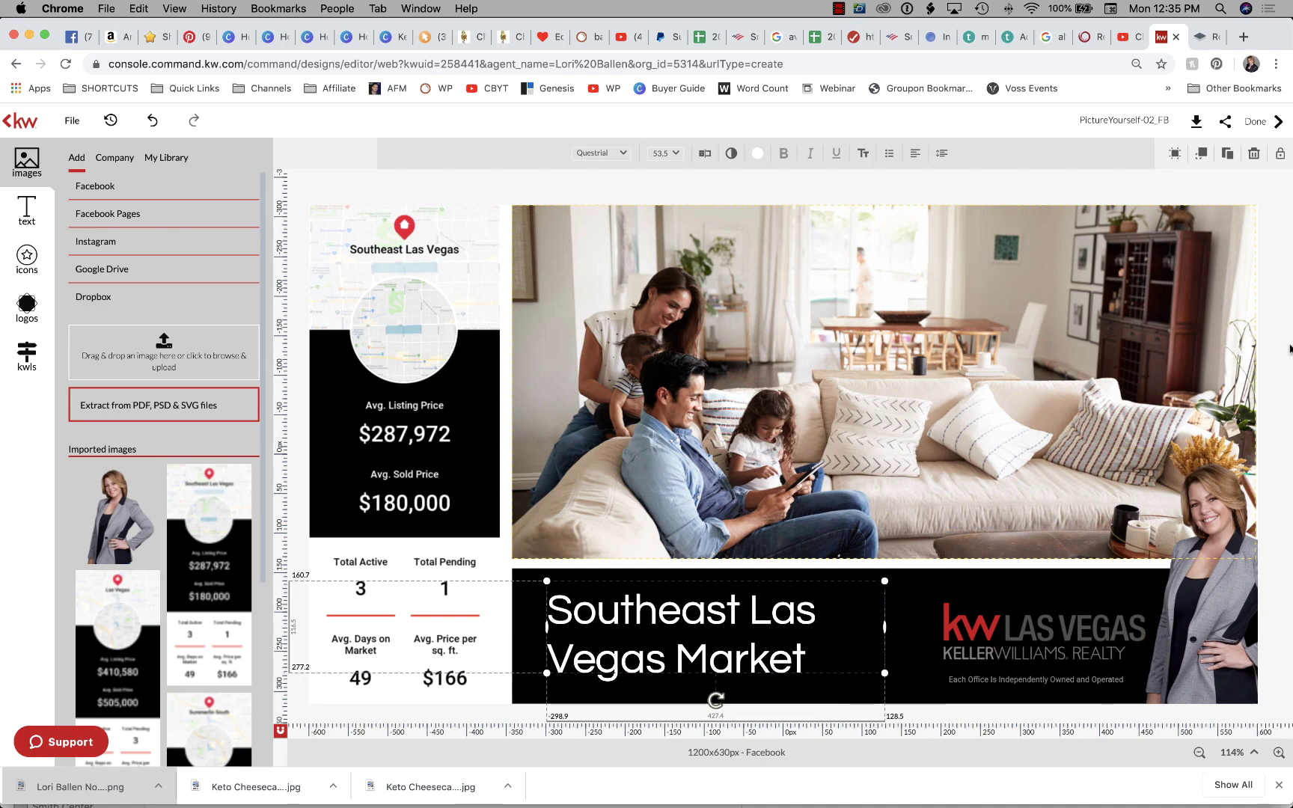
key("Escape")
Shift the KW Las Vegas logo and the agent cut-out left along the black banner.
left_click(1204, 487)
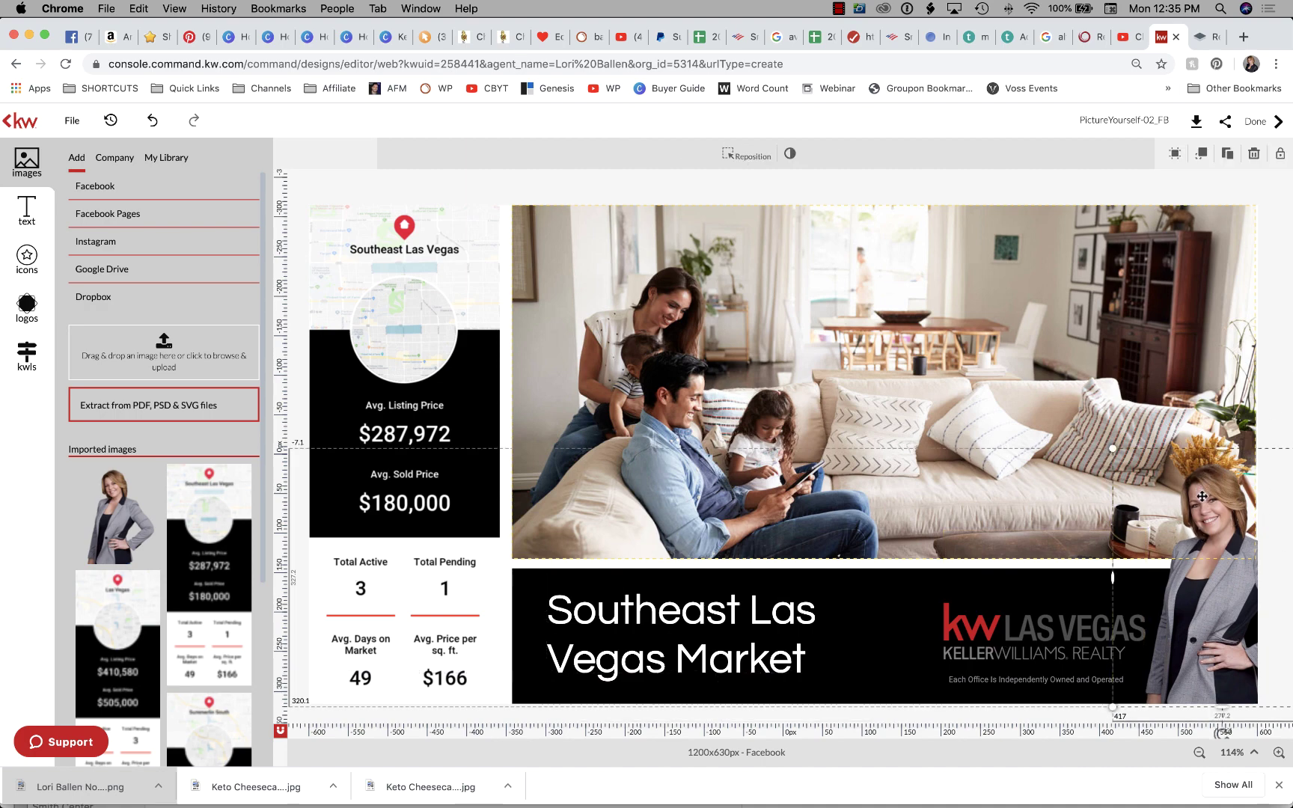
left_click(1014, 627)
left_click_drag(1015, 627, 987, 627)
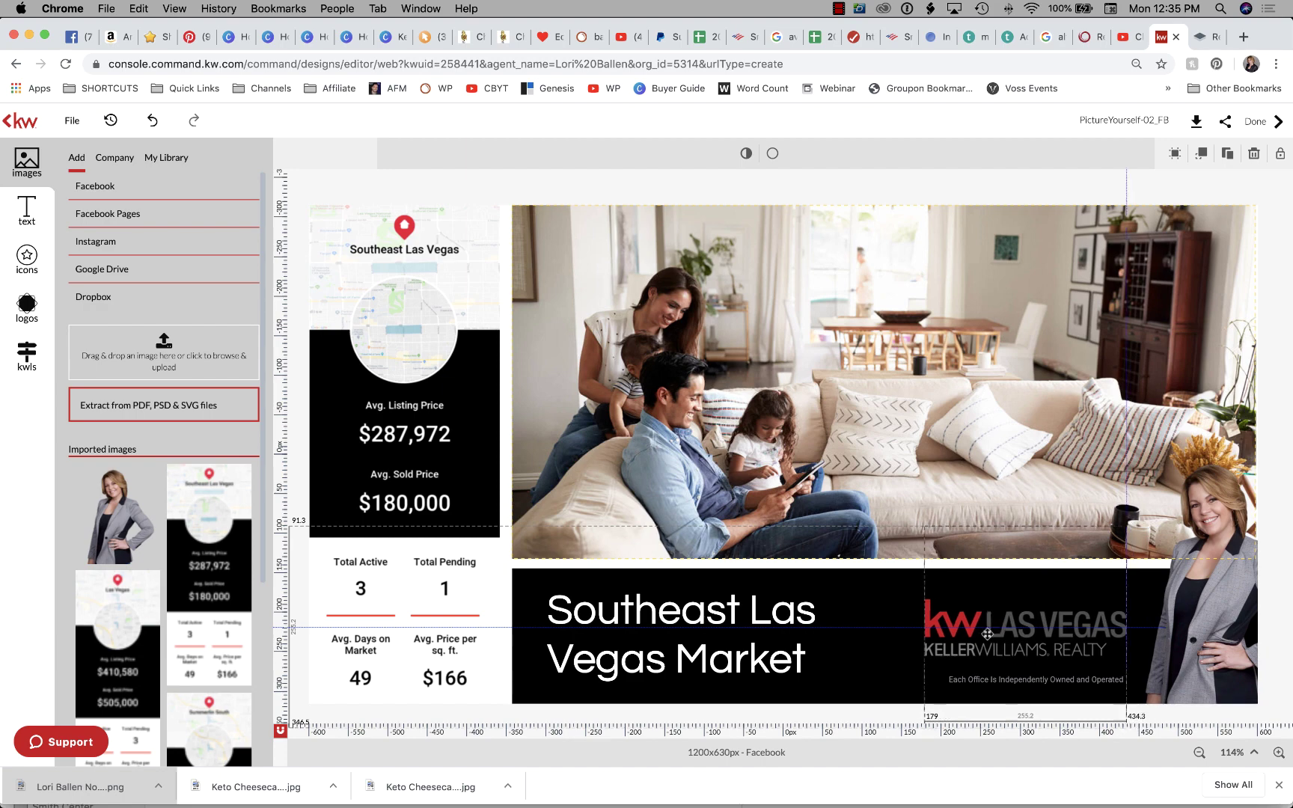
left_click(1225, 508)
left_click_drag(1225, 508, 1184, 504)
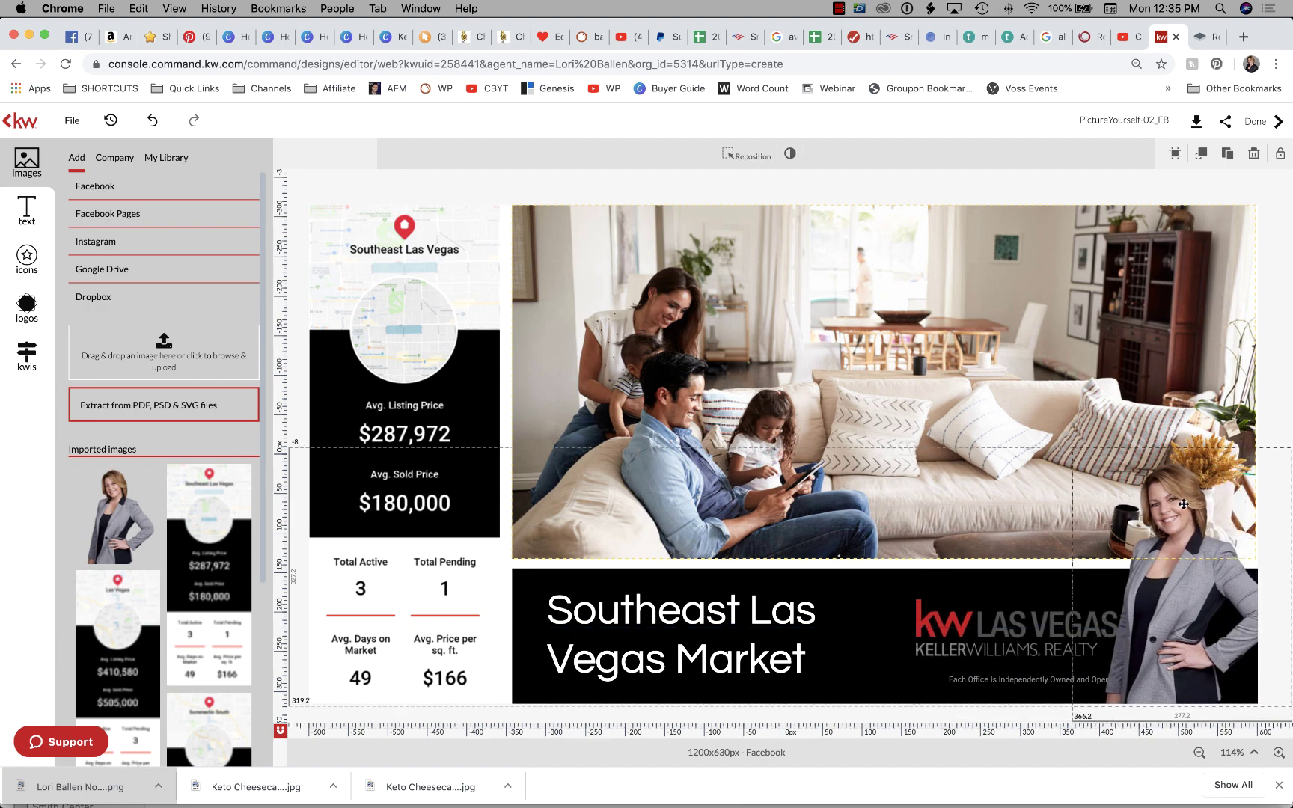
left_click(985, 641)
left_click_drag(985, 642, 965, 643)
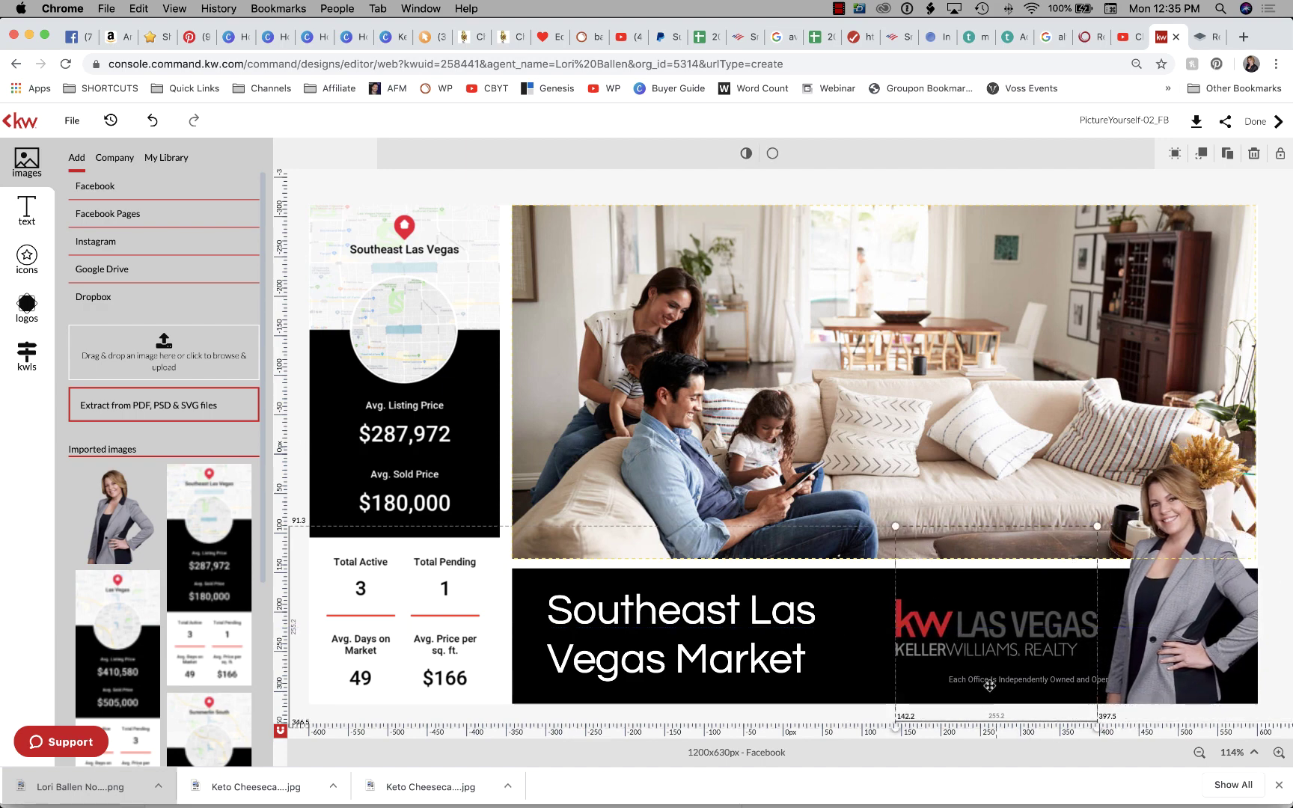
Reposition the KW Las Vegas logo on the banner between the headline and the agent cut-out, just above the disclaimer.
mouse_move(1047, 682)
left_mouse_down()
mouse_move(967, 666)
mouse_move(1034, 682)
left_mouse_up()
left_click(995, 685)
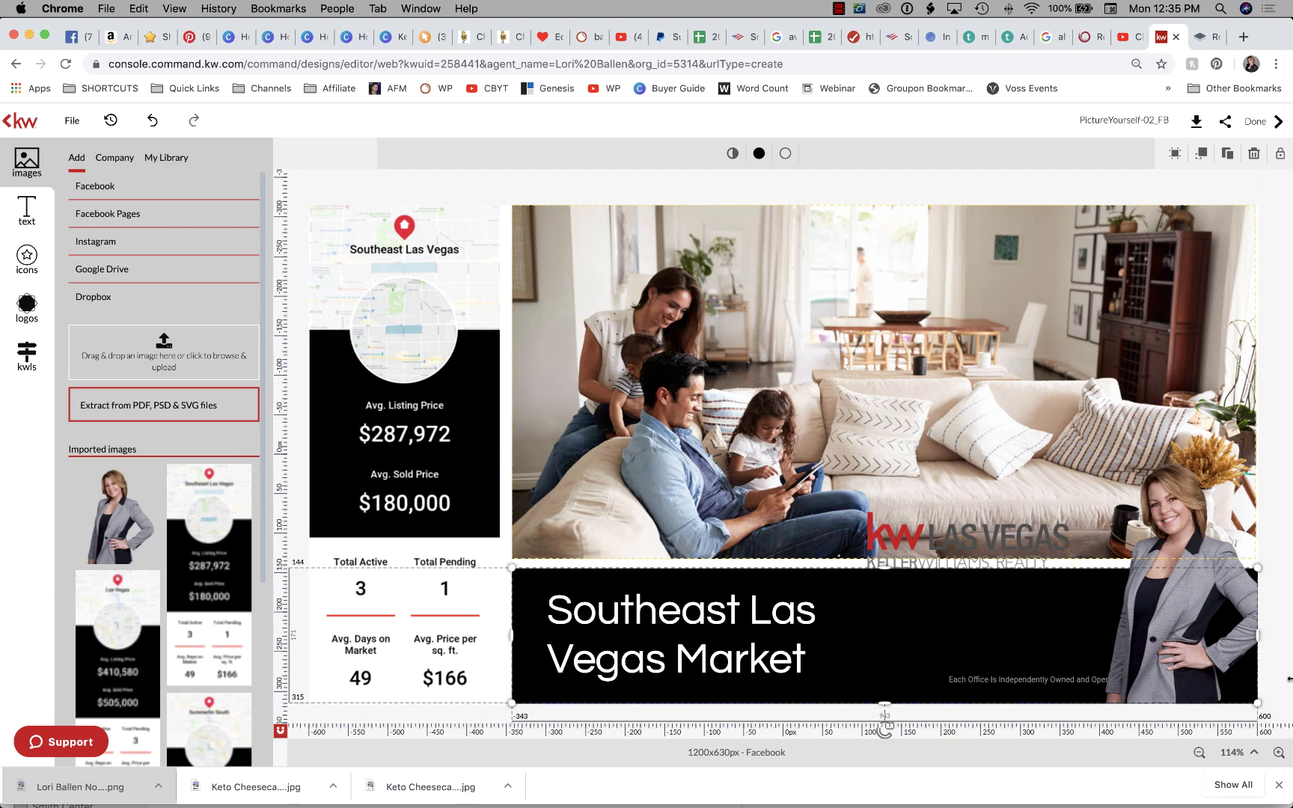
left_click(1287, 676)
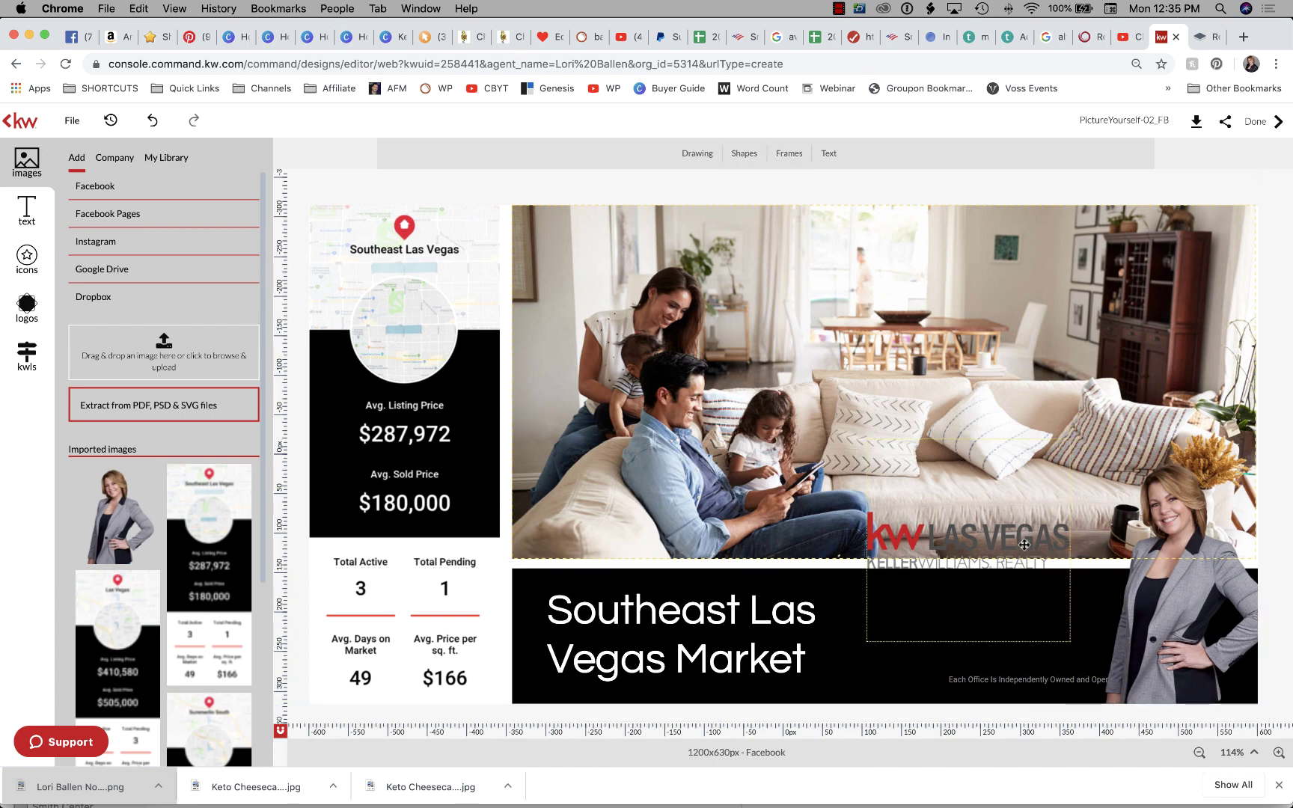
left_click_drag(1025, 545, 1060, 635)
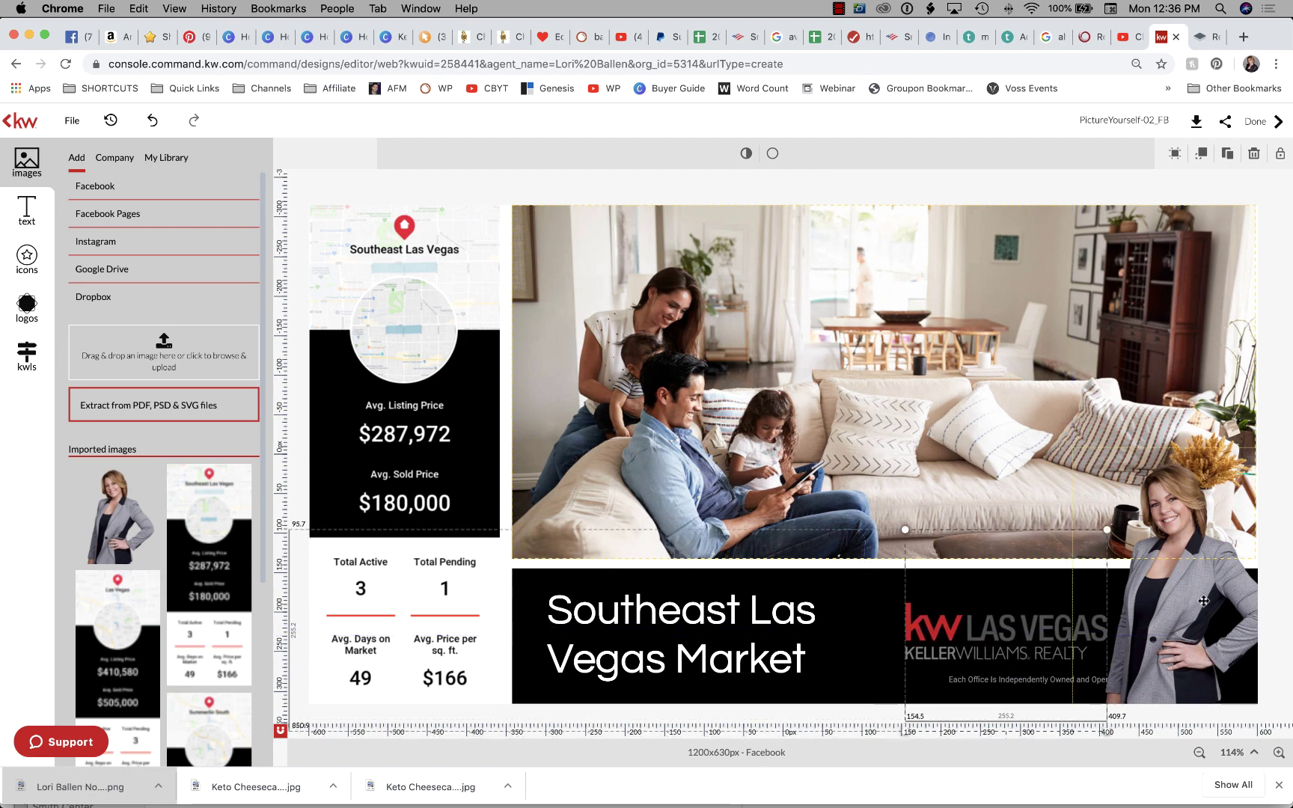
Shrink the agent cut-out and place it at the banner's right end, clear of the disclaimer, nudging it down and left.
left_click_drag(1193, 604, 1217, 600)
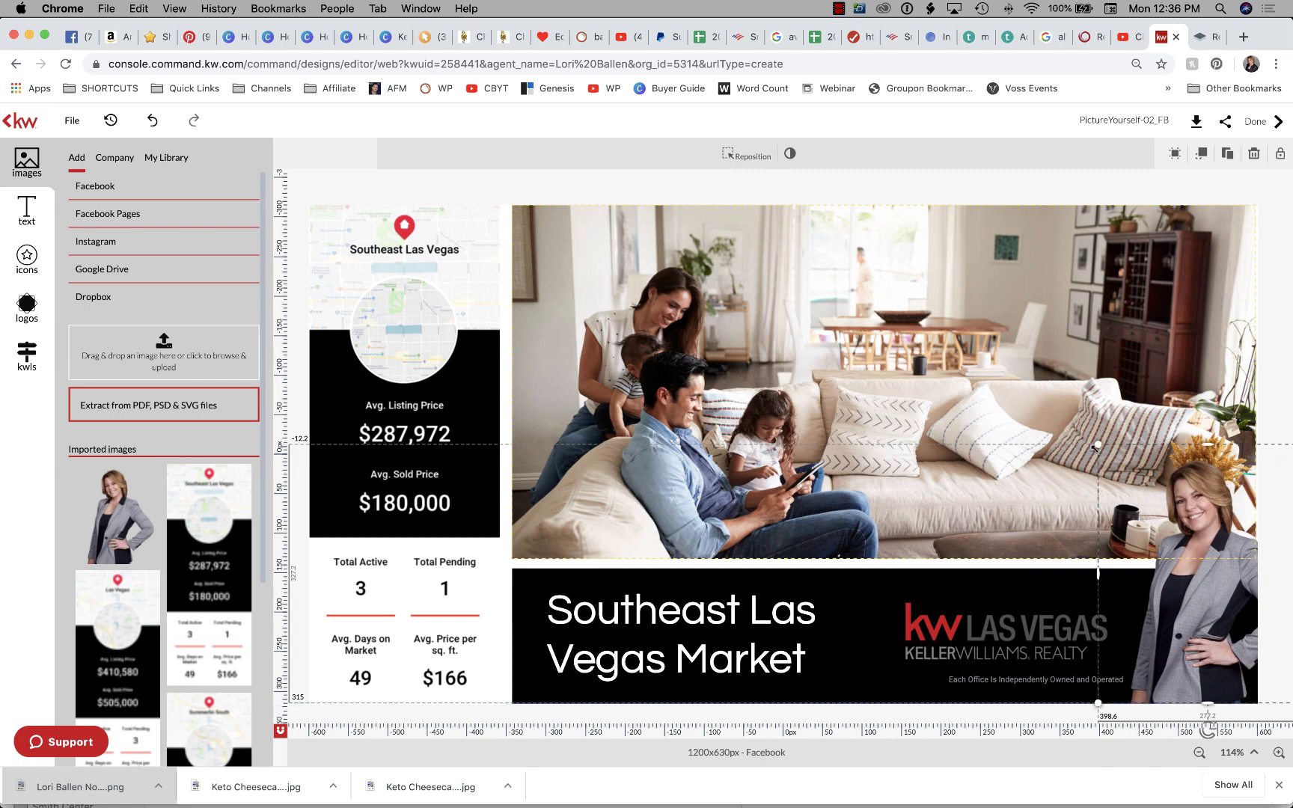
left_click_drag(1096, 446, 1149, 483)
left_click_drag(1211, 520, 1169, 517)
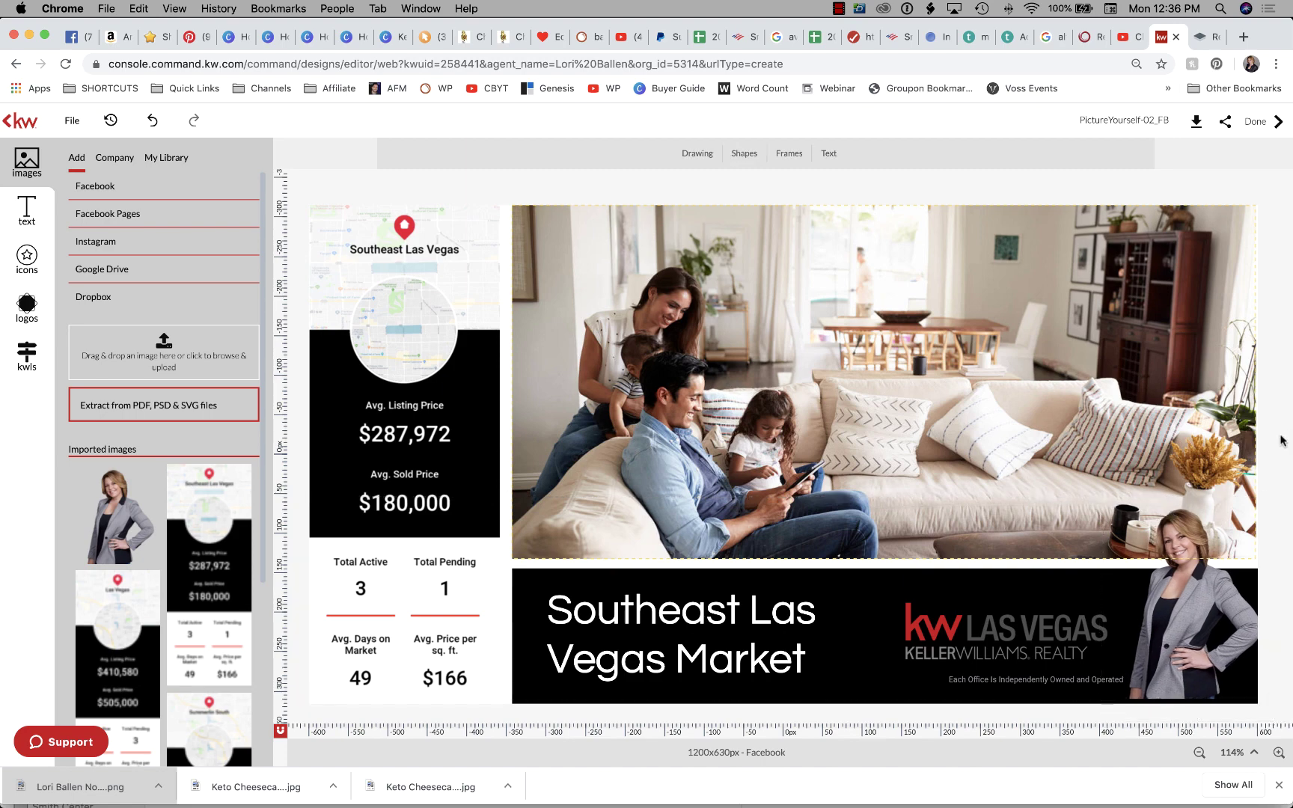
key("Down")
key("Down")
key("Down")
key("Down")
key("Down")
key("Down")
key("Down")
key("Down")
key("Down")
key("Down")
key("Left")
key("Left")
key("Left")
left_click(1288, 639)
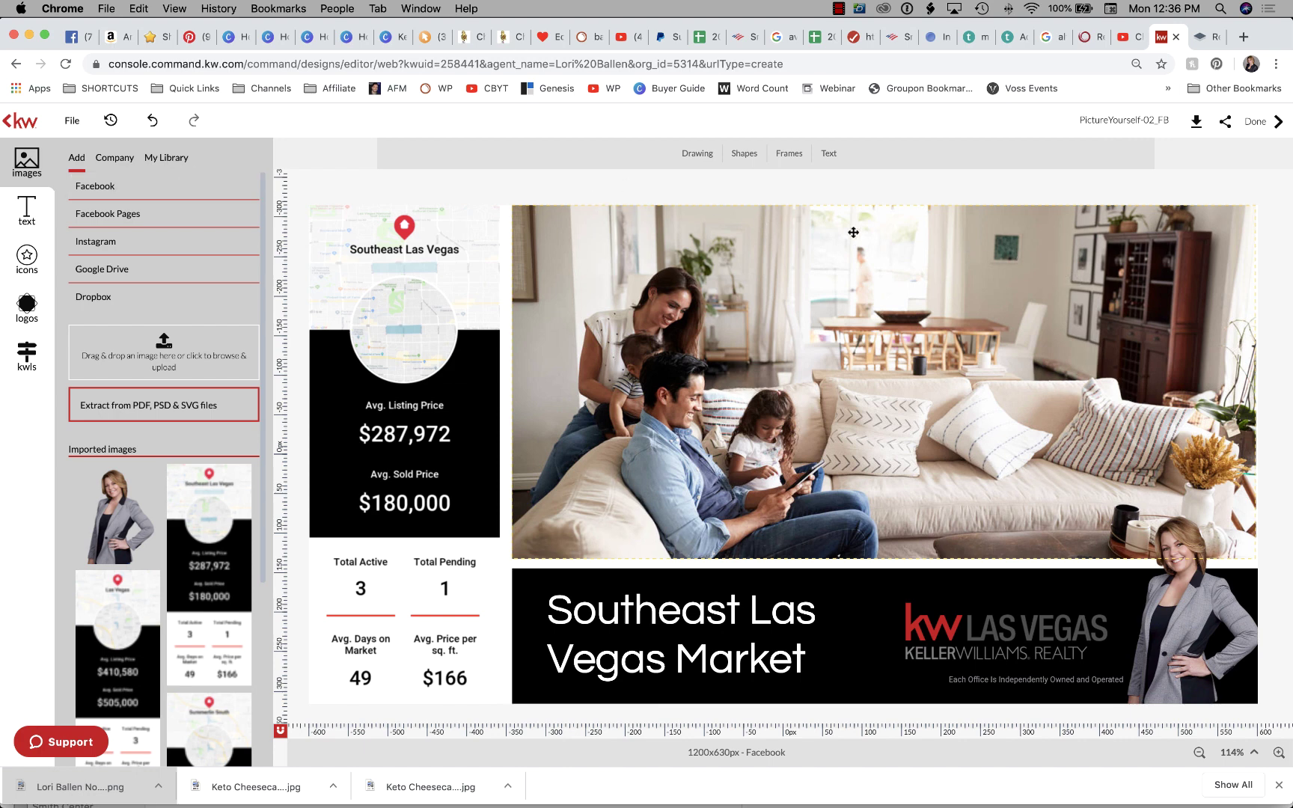
Save the design and rename it "Southeast Las Vegas Market".
left_click(72, 122)
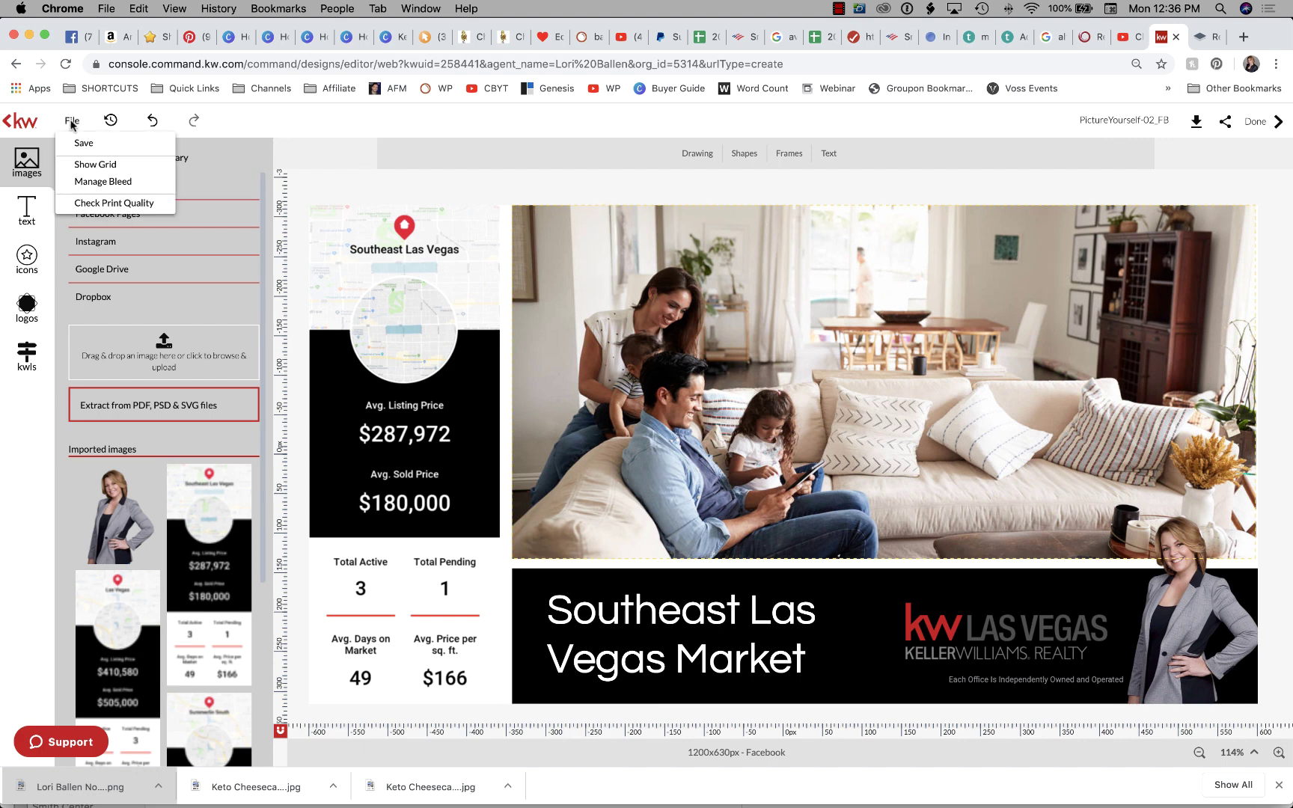
left_click(81, 143)
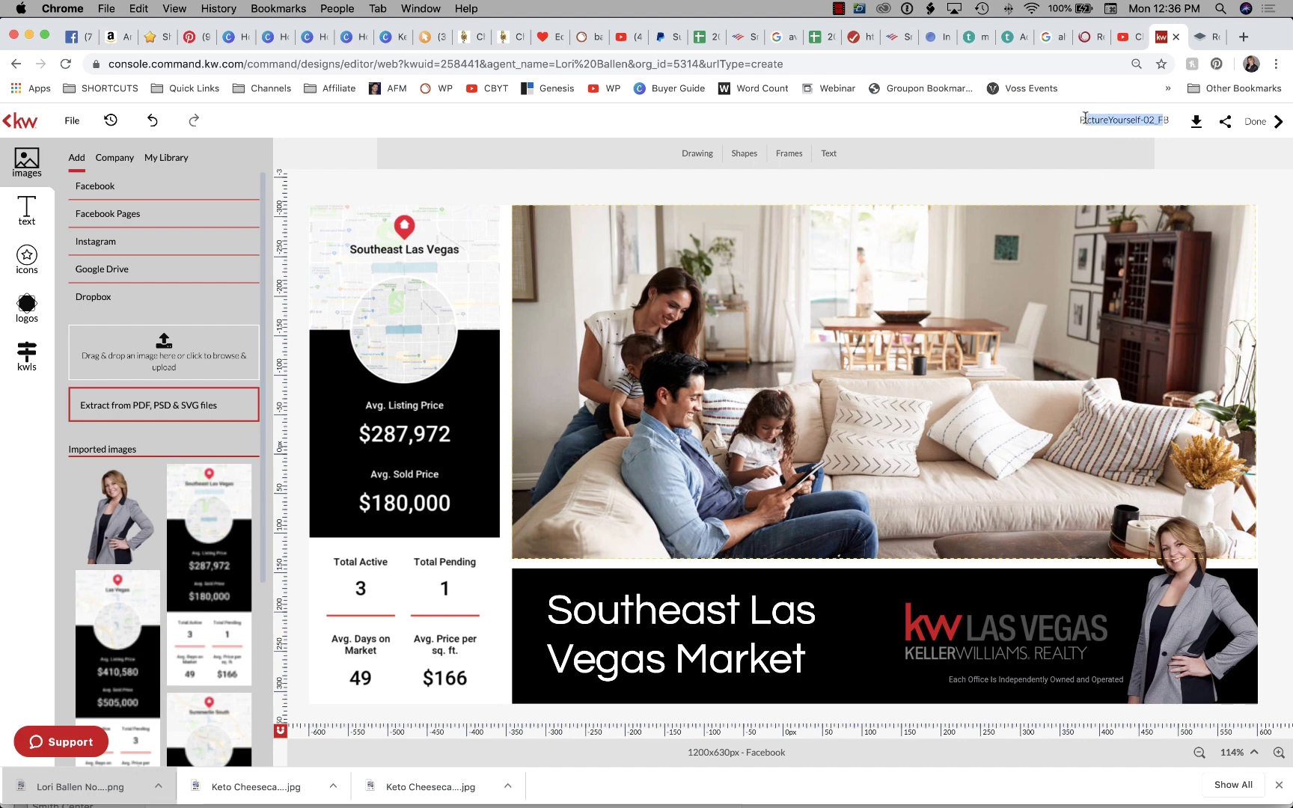
left_click(1108, 120)
key("super+a")
type("Southe")
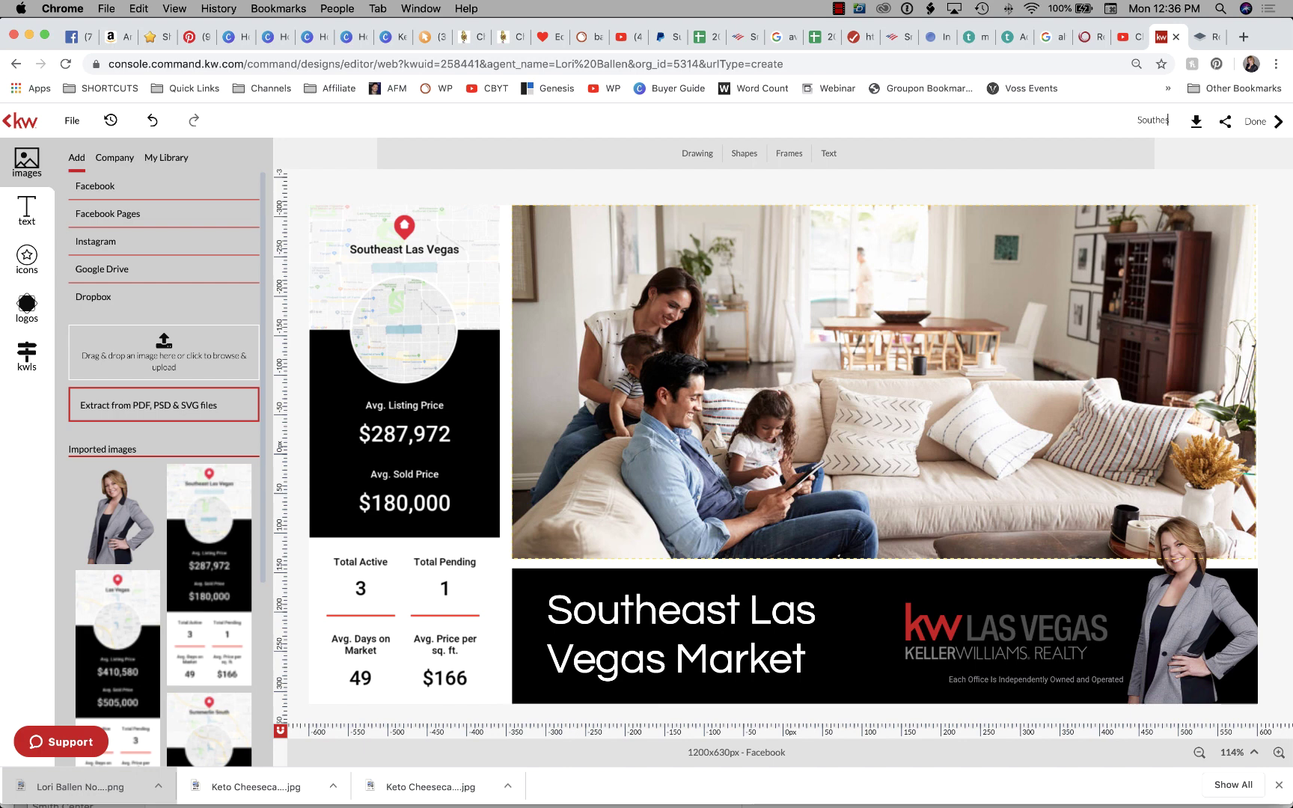
type("ast Las Vegas Market")
key("Return")
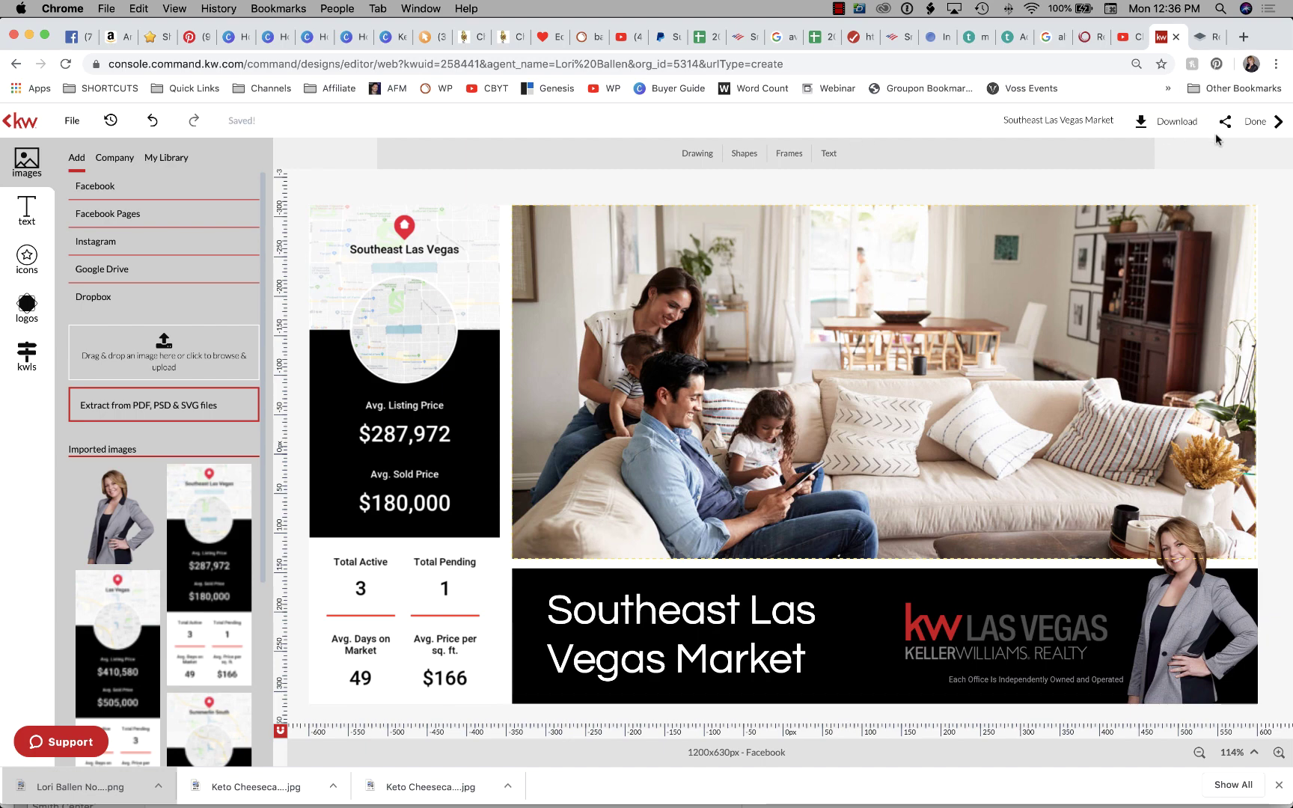
Download the design as a JPEG to the Desktop, named "Southeast Las Vegas Real Estate Market Report".
left_click(1175, 125)
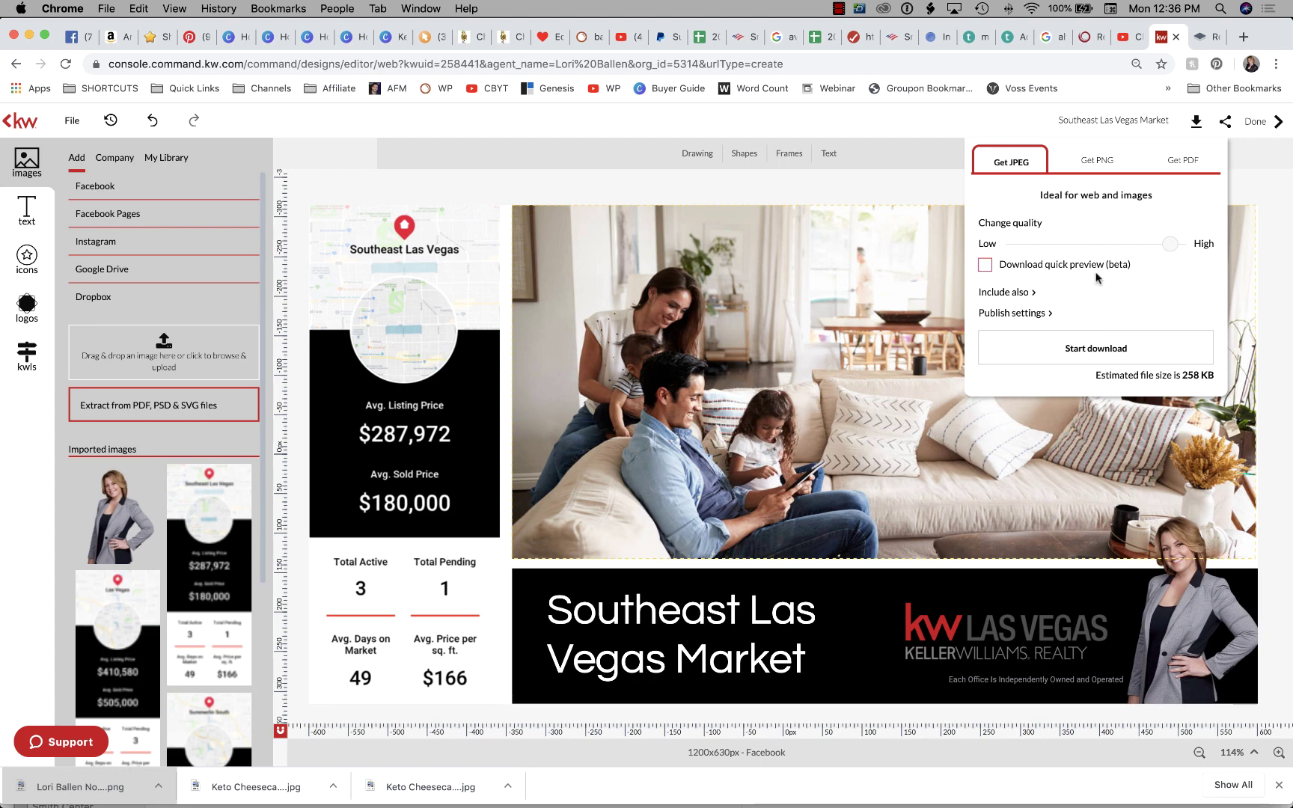
left_click(1099, 359)
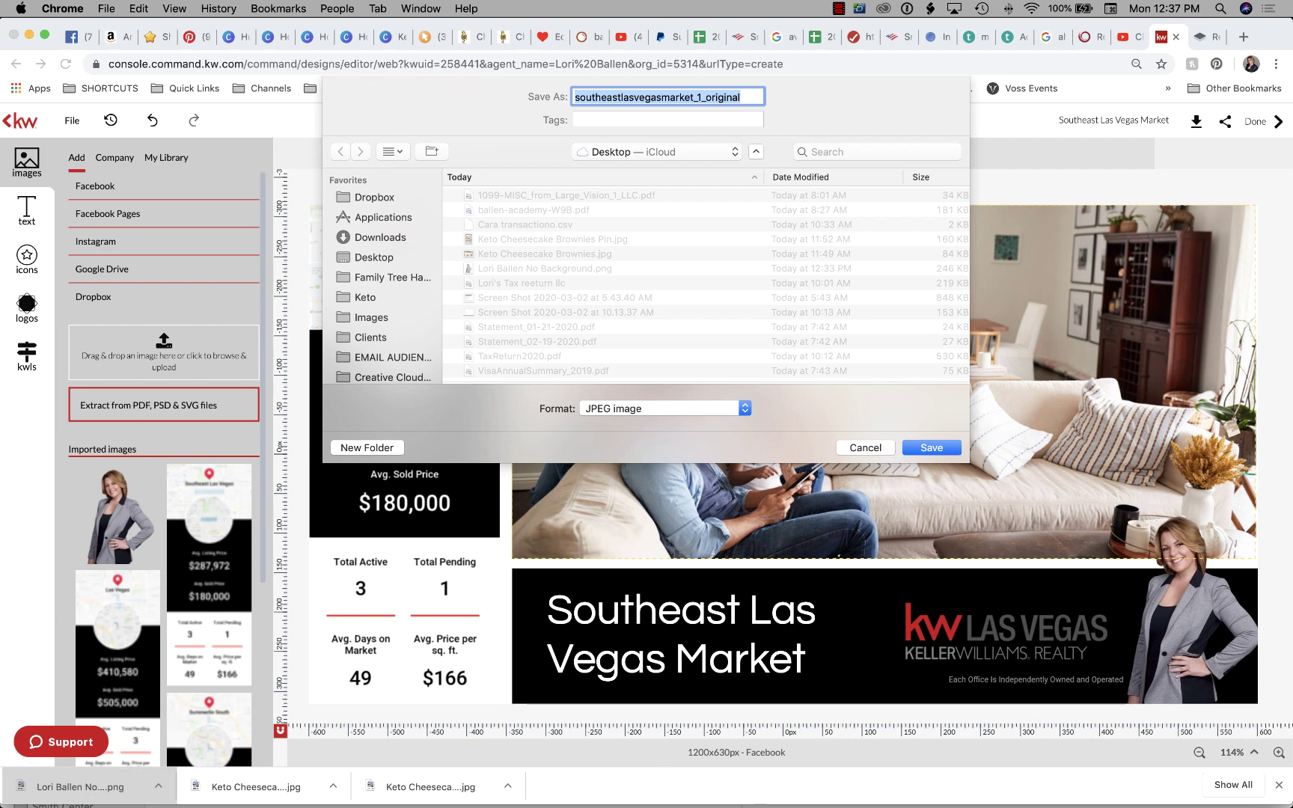
type("Southe")
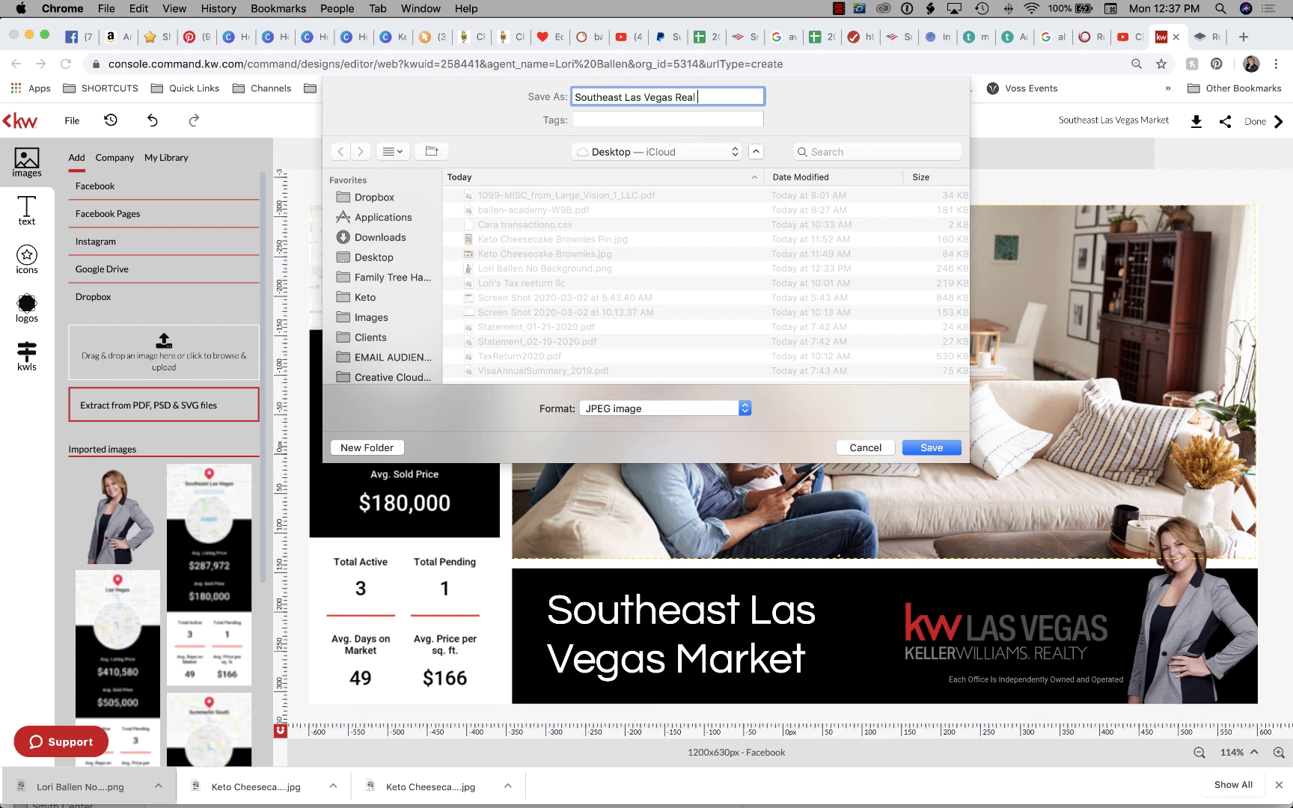
type("ast Las Vegas Real Estate Market Report")
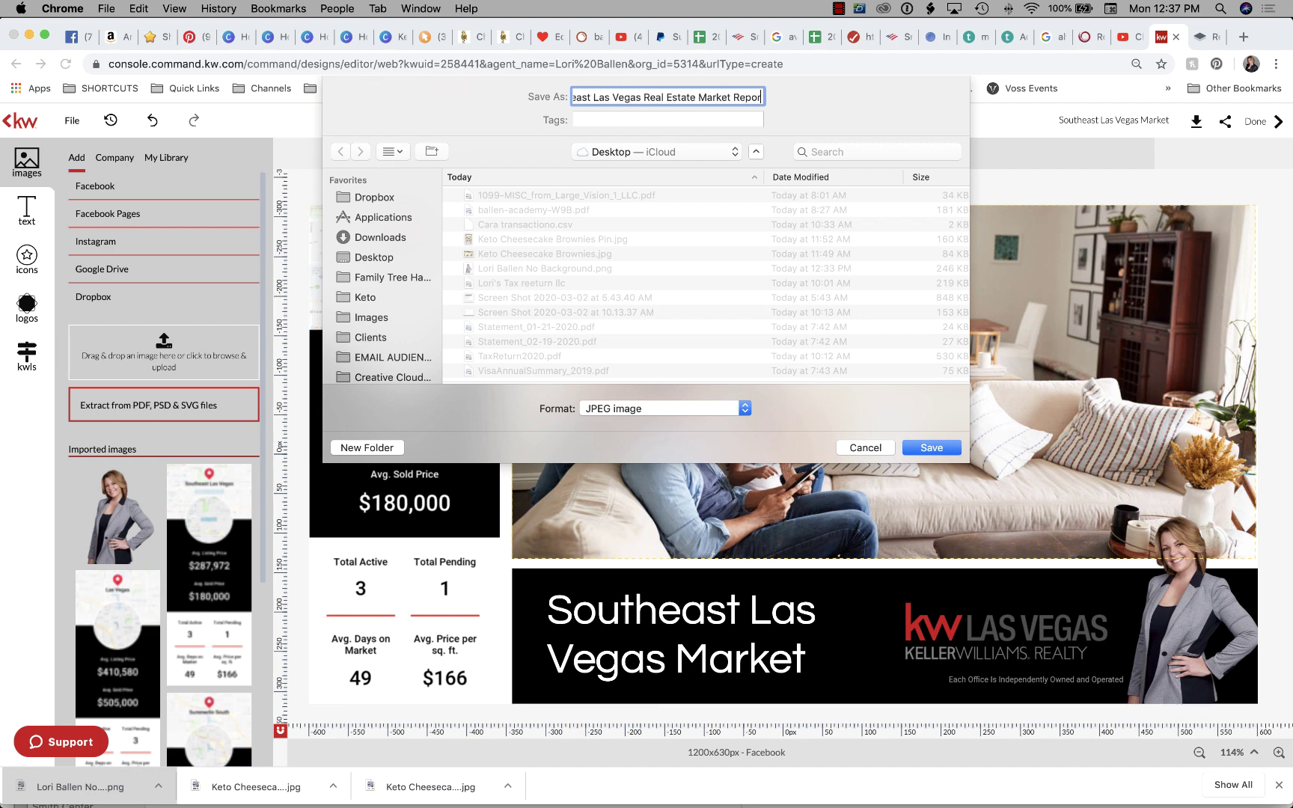
key("Return")
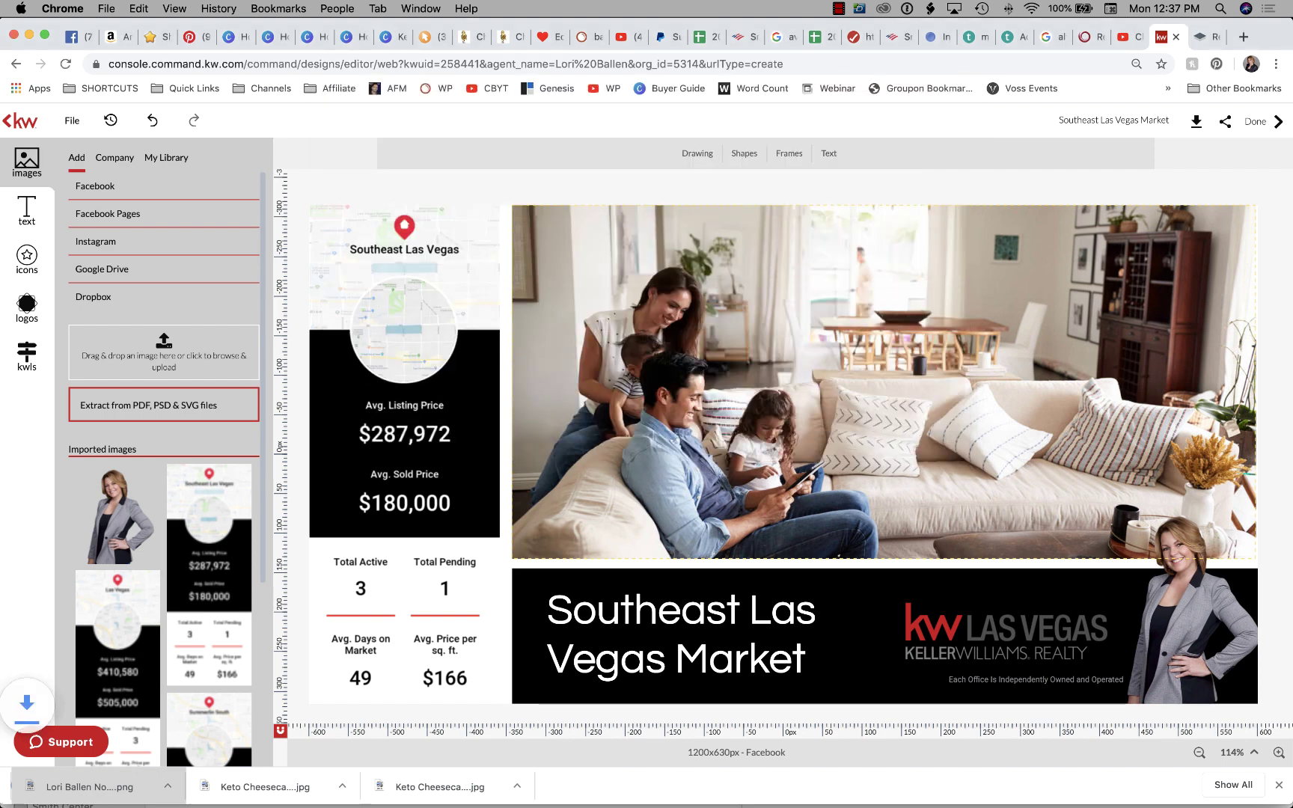
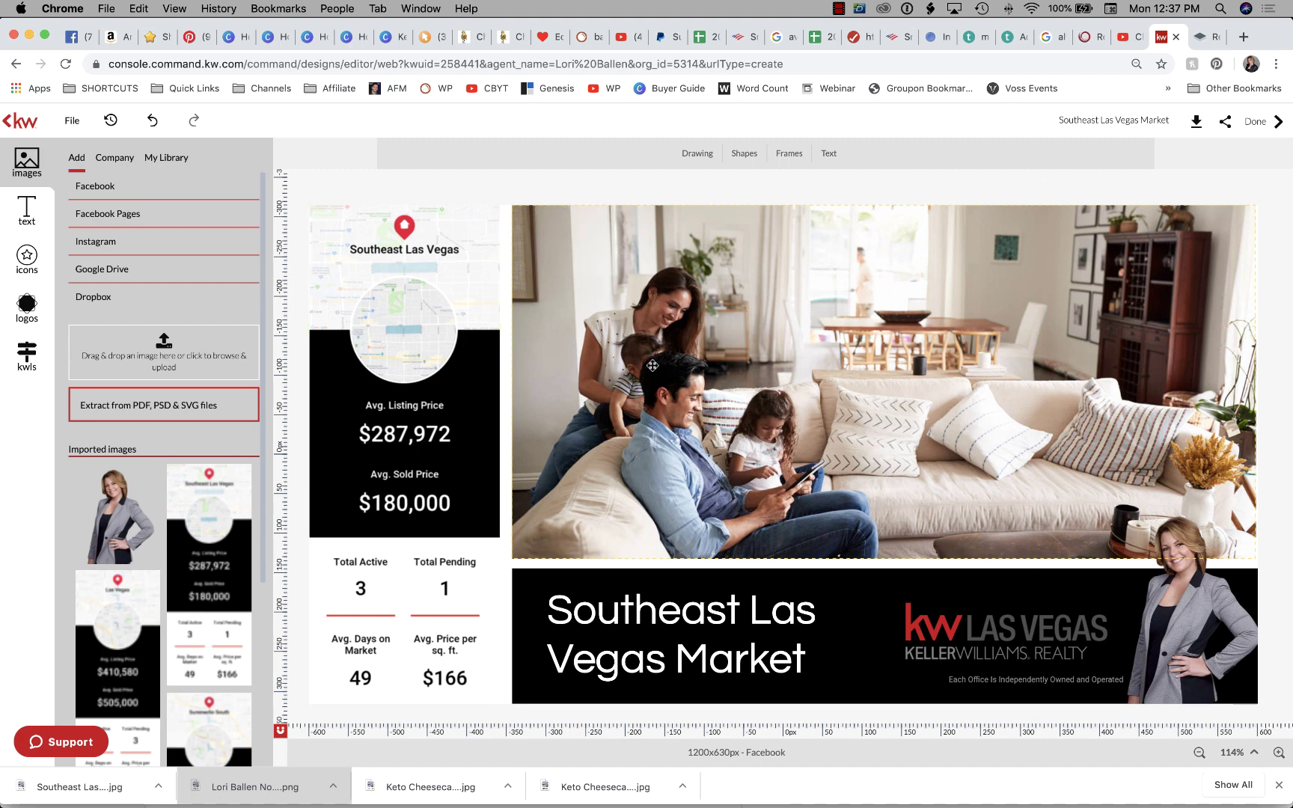
Leave the design editor and template library, and open the Social Posts section of Campaigns.
left_click(4, 125)
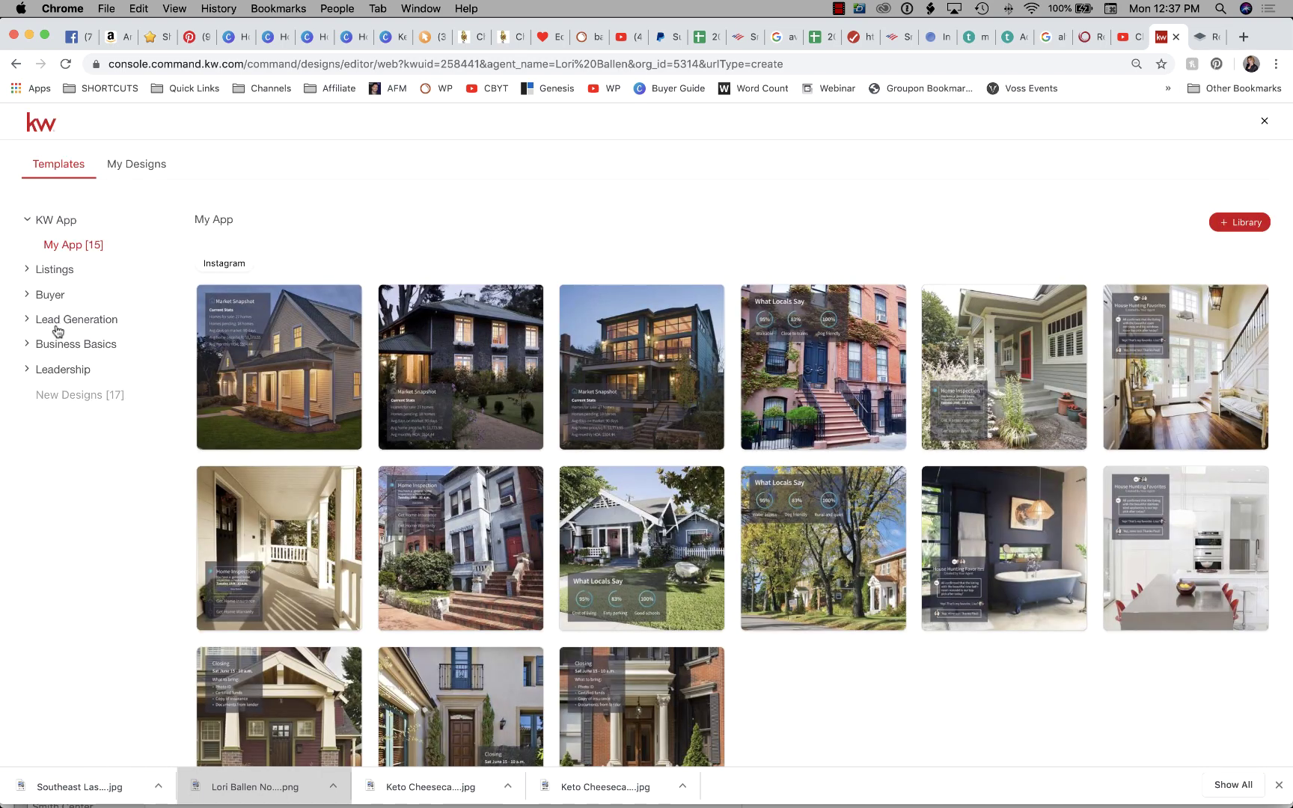
left_click(1264, 122)
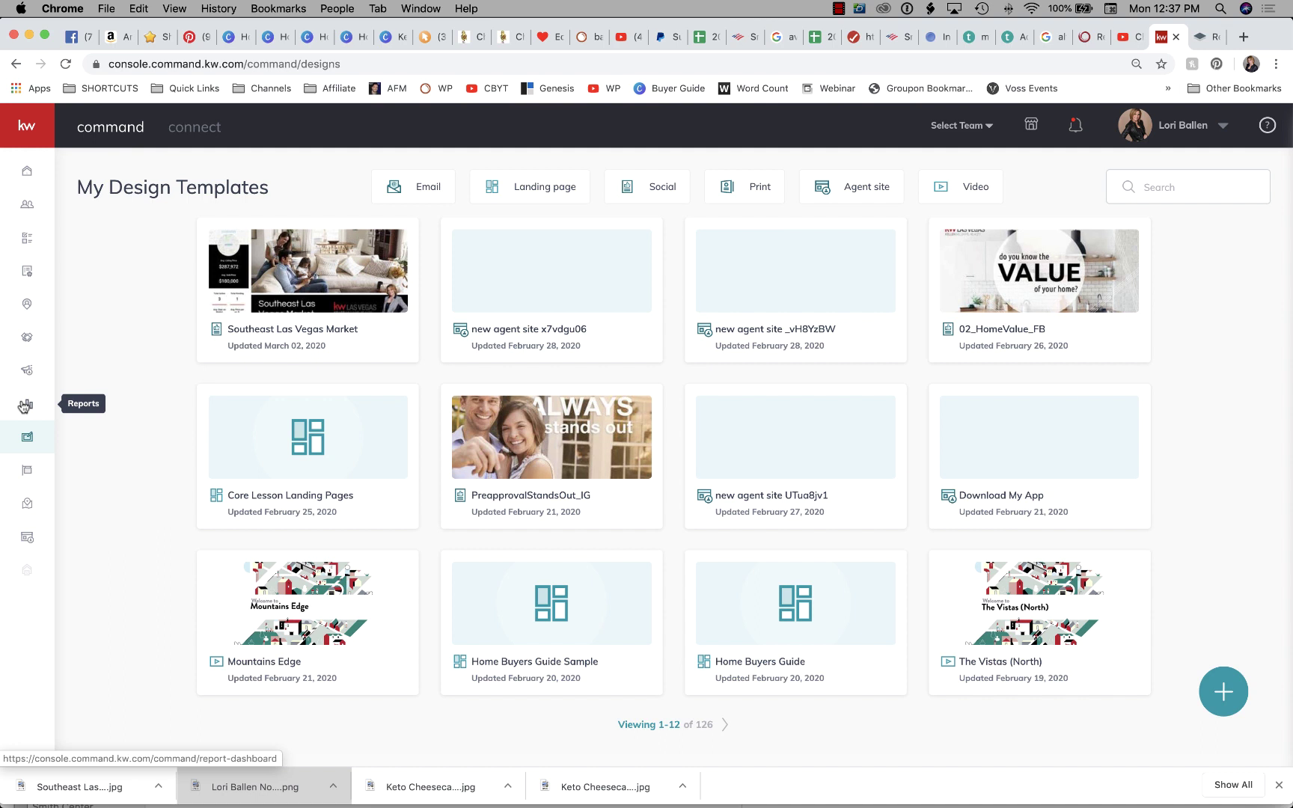
left_click(30, 374)
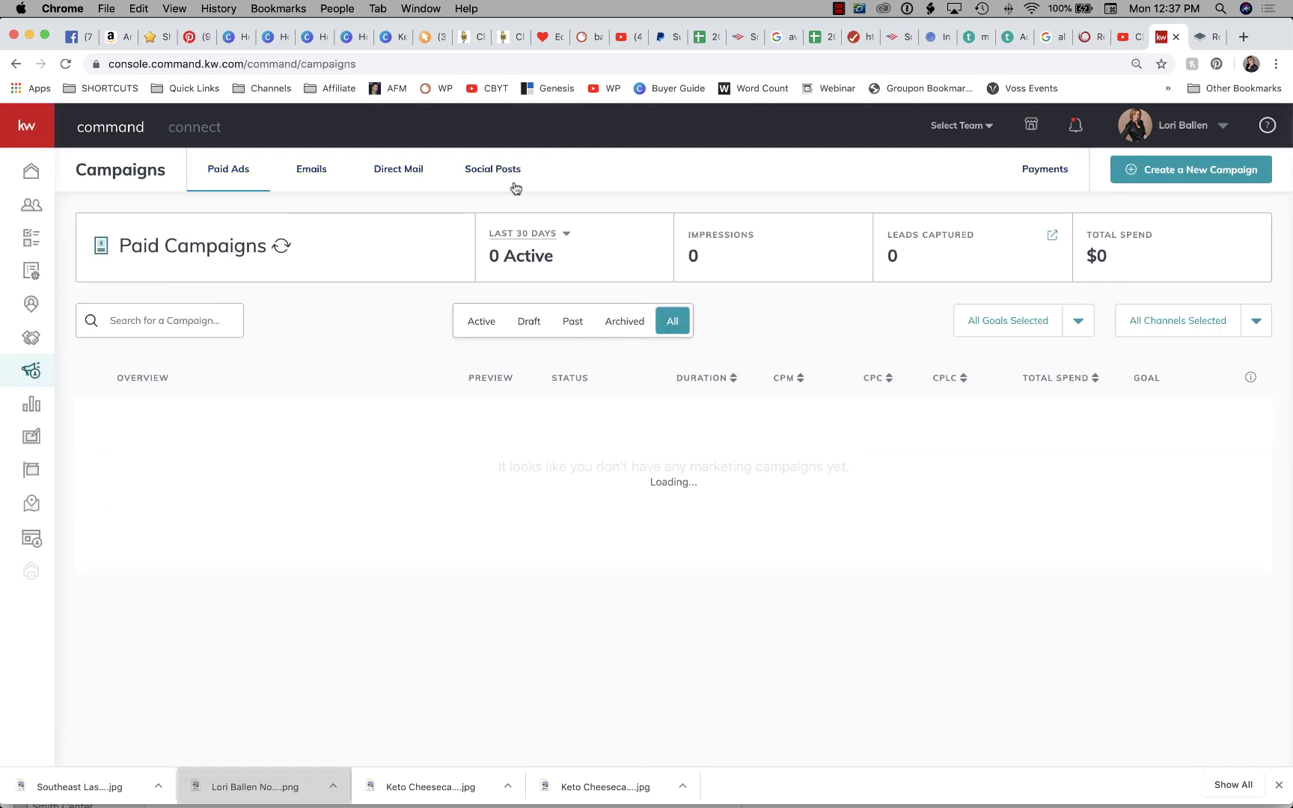
left_click(493, 170)
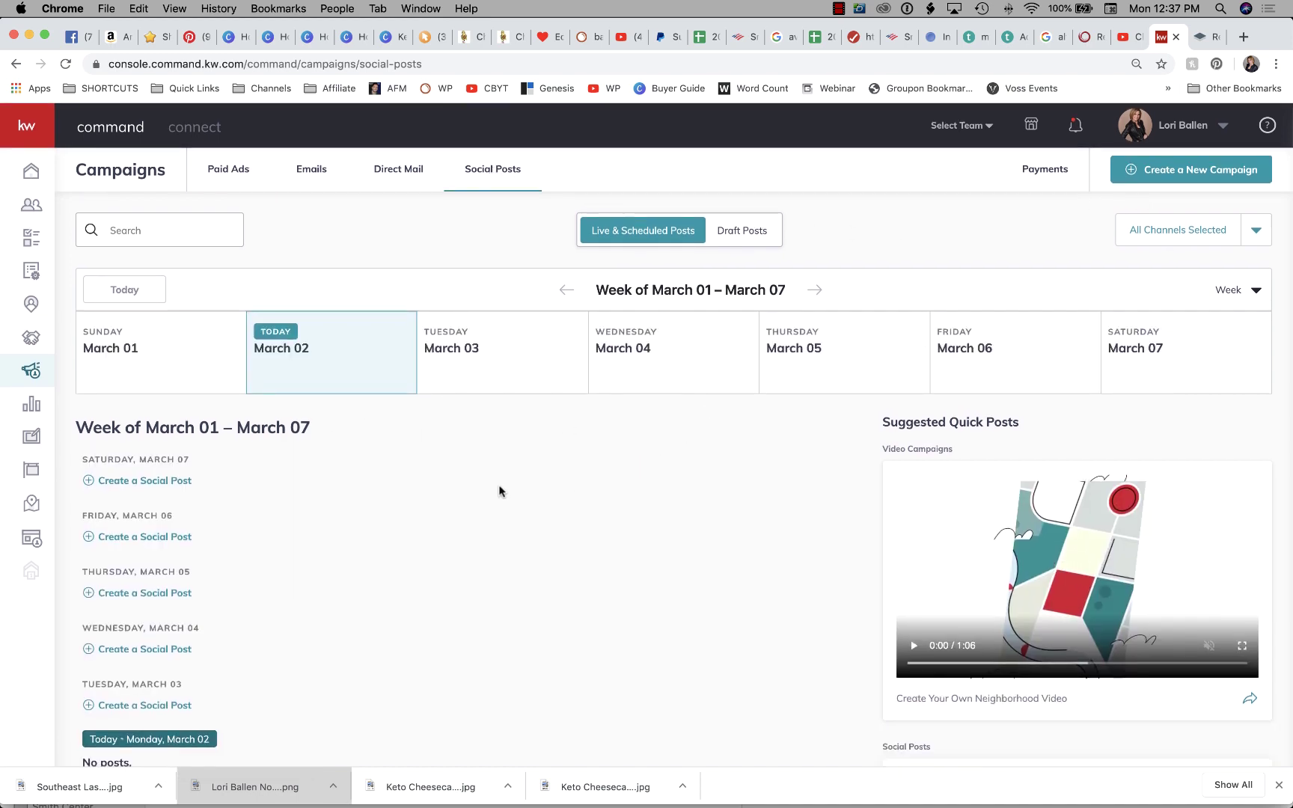
Look over the draft social posts and return to the live and scheduled posts for the week.
scroll(405, 479, "down", 1)
scroll(405, 479, "up", 1)
left_click(743, 236)
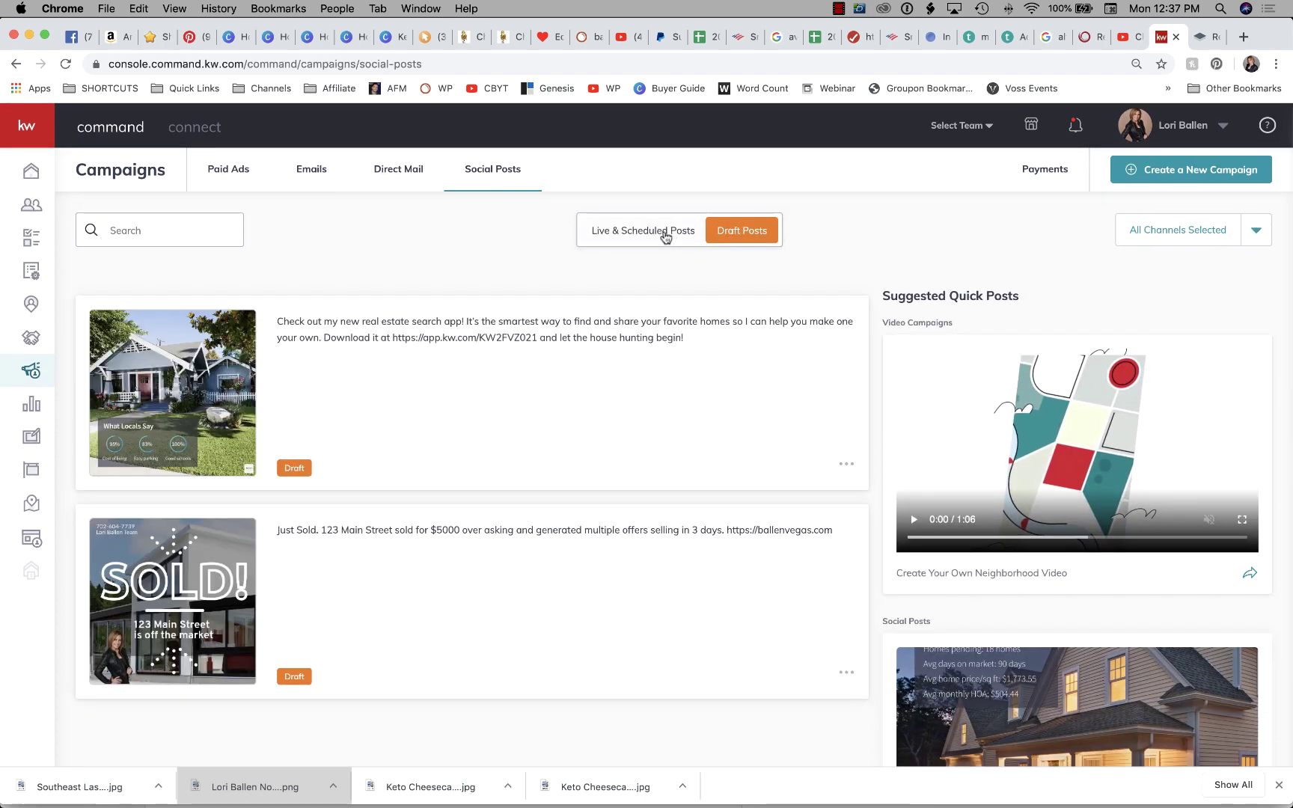
left_click(665, 236)
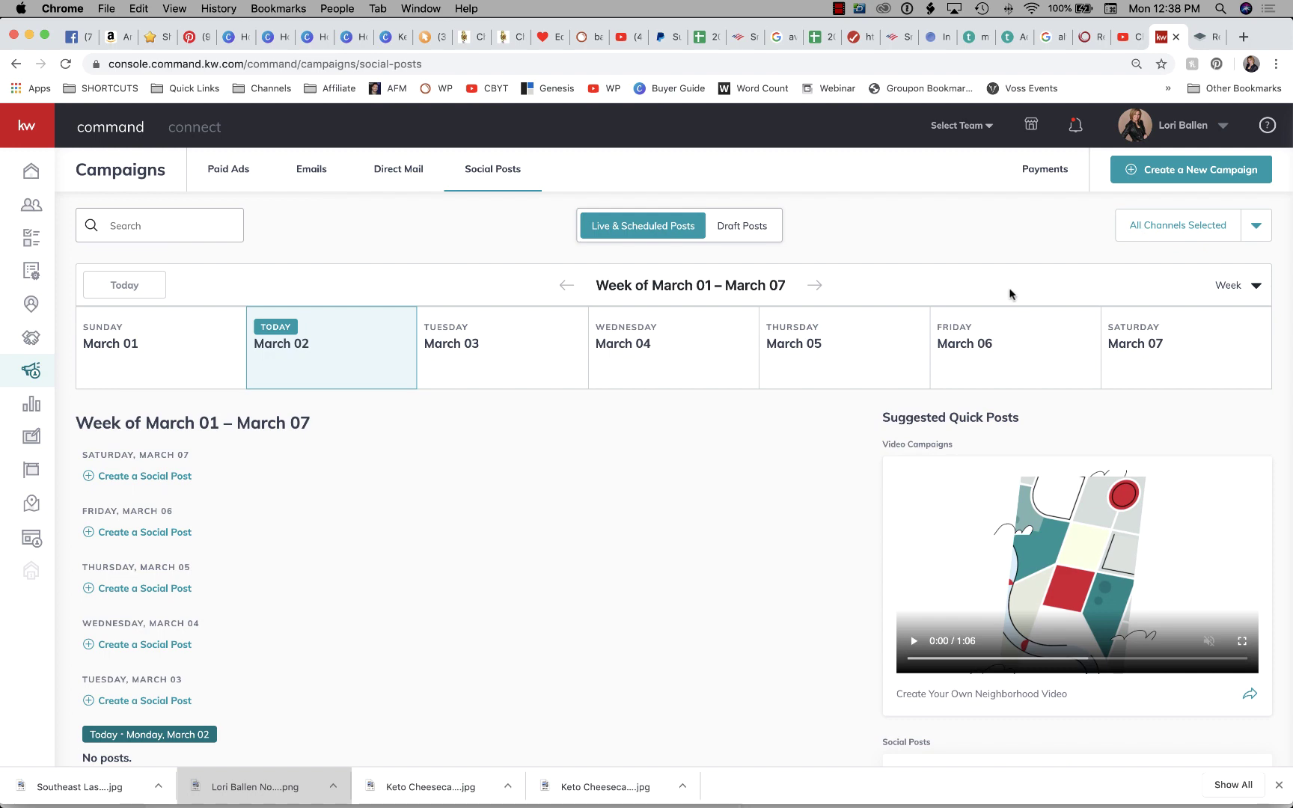
Close the downloads bar and start a new campaign of the Social Post type.
scroll(322, 228, "down", 5)
scroll(375, 269, "up", 4)
scroll(419, 311, "up", 2)
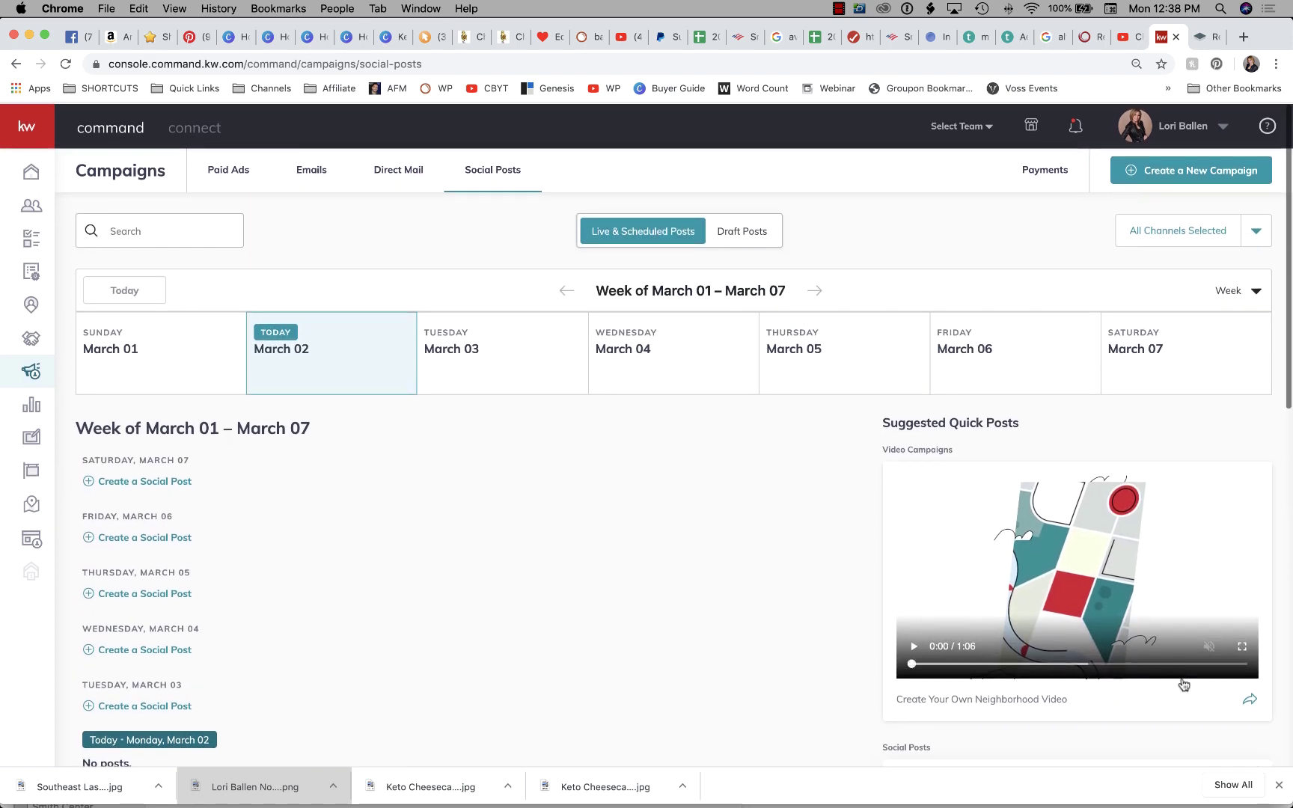
left_click(1279, 786)
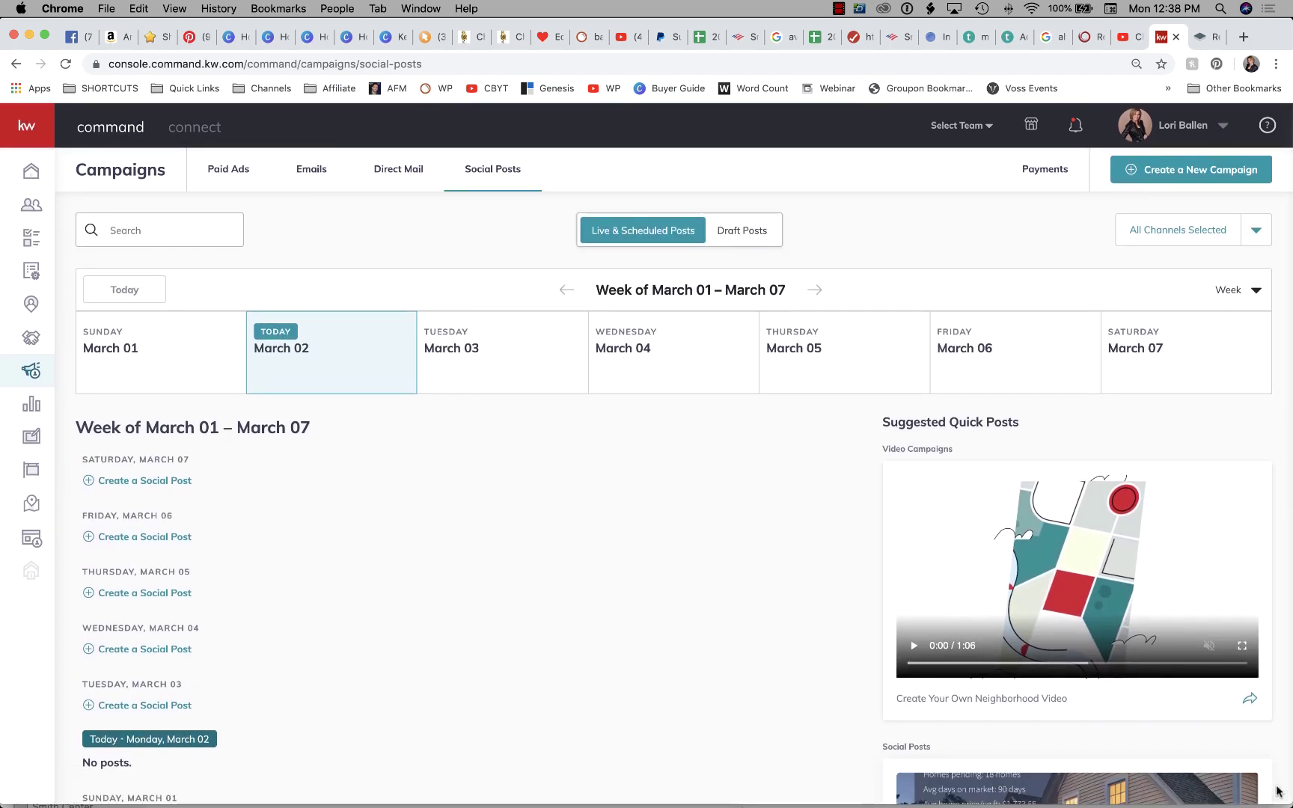
left_click(1173, 178)
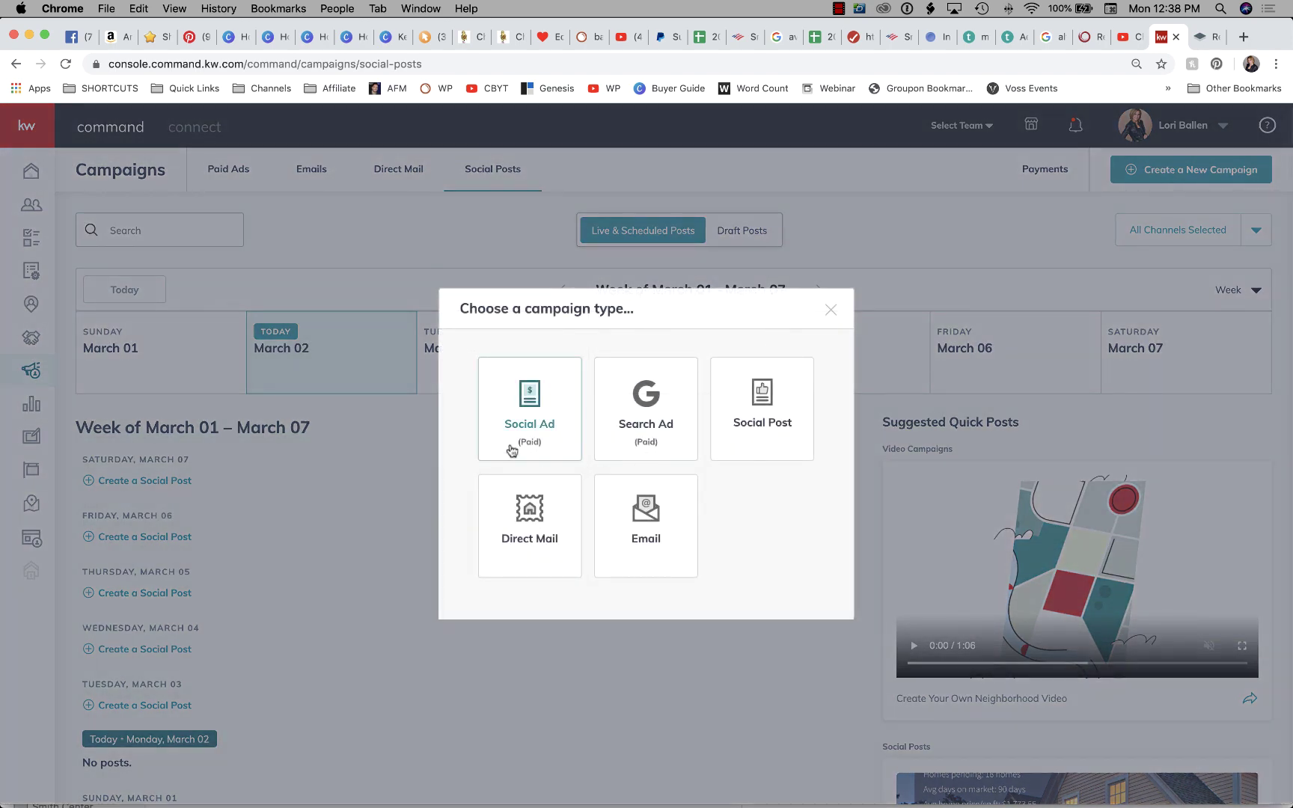
left_click(827, 307)
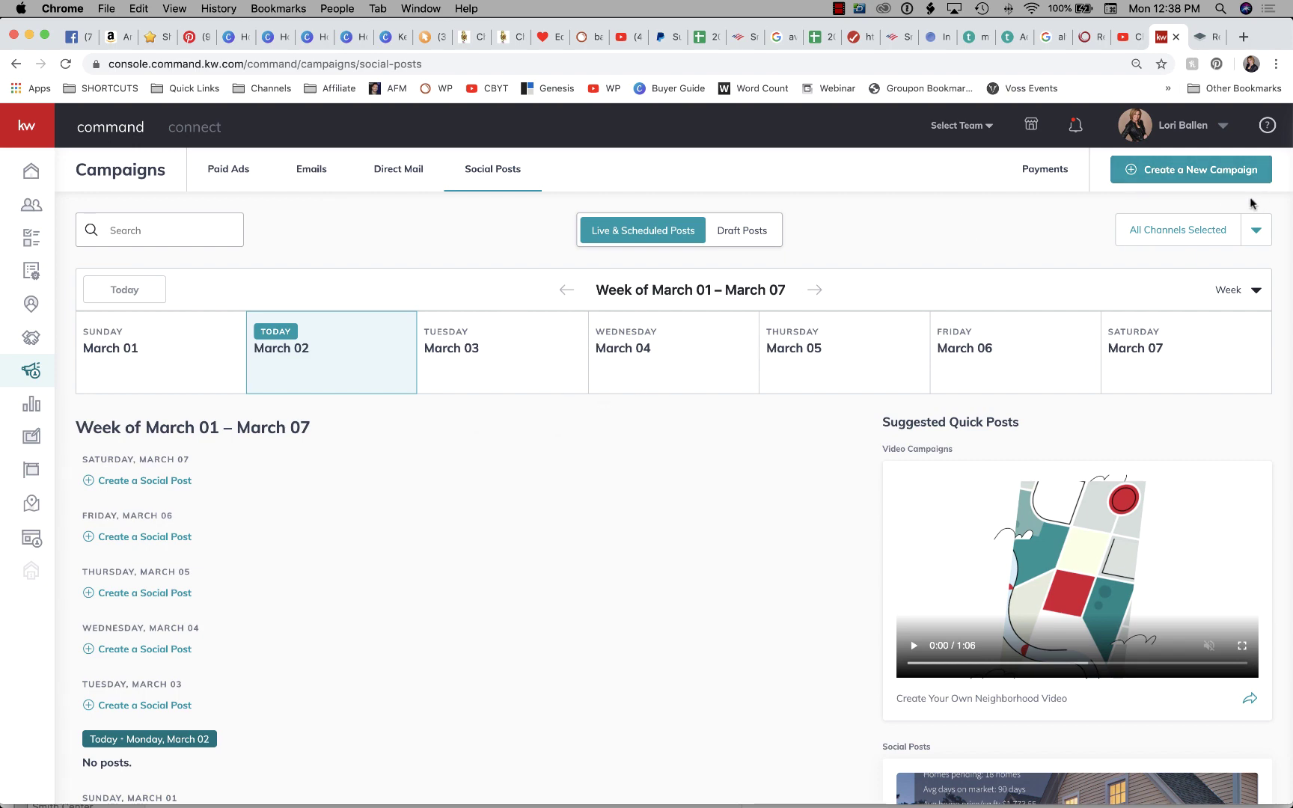
left_click(1173, 177)
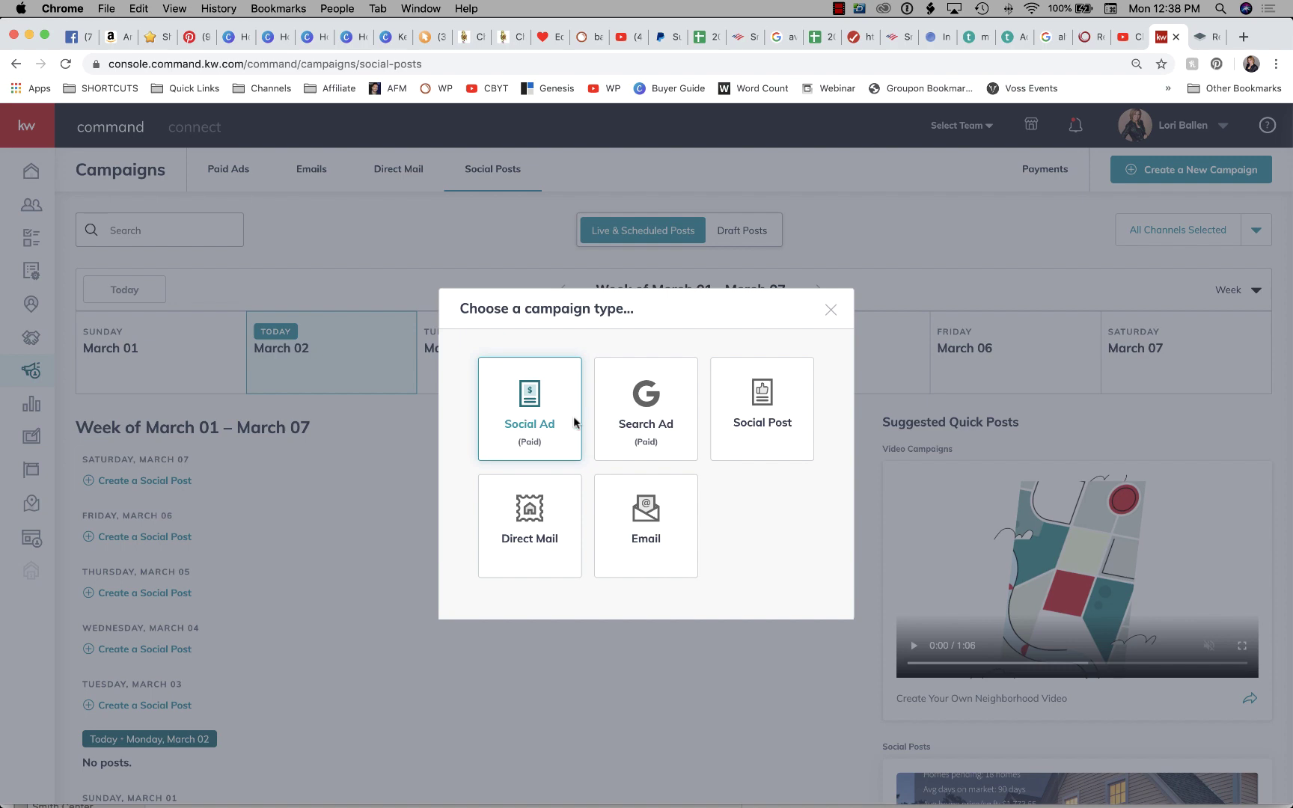
left_click(753, 387)
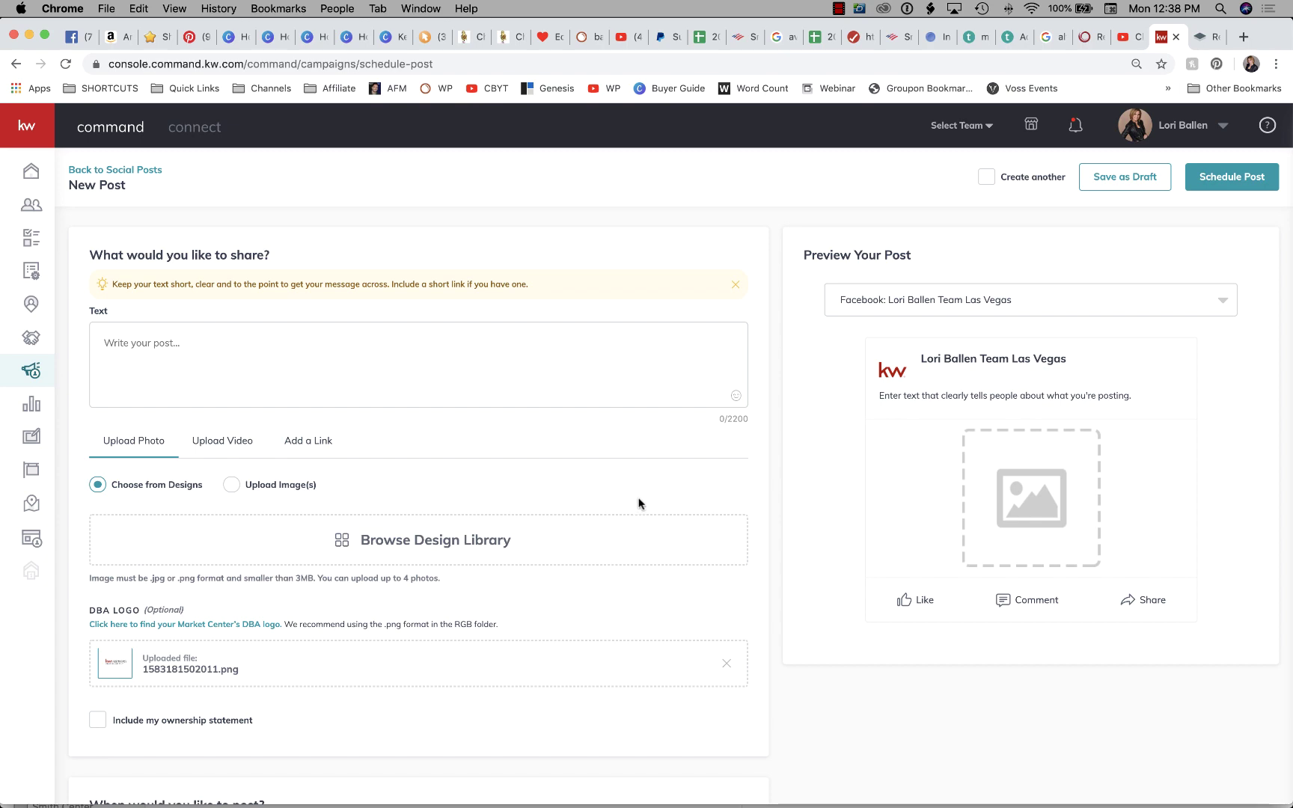
Add the Southeast Las Vegas Market design from the design library to the post, cropped to Wide (1.91:1).
left_click(154, 357)
scroll(154, 357, "down", 6)
scroll(222, 359, "up", 6)
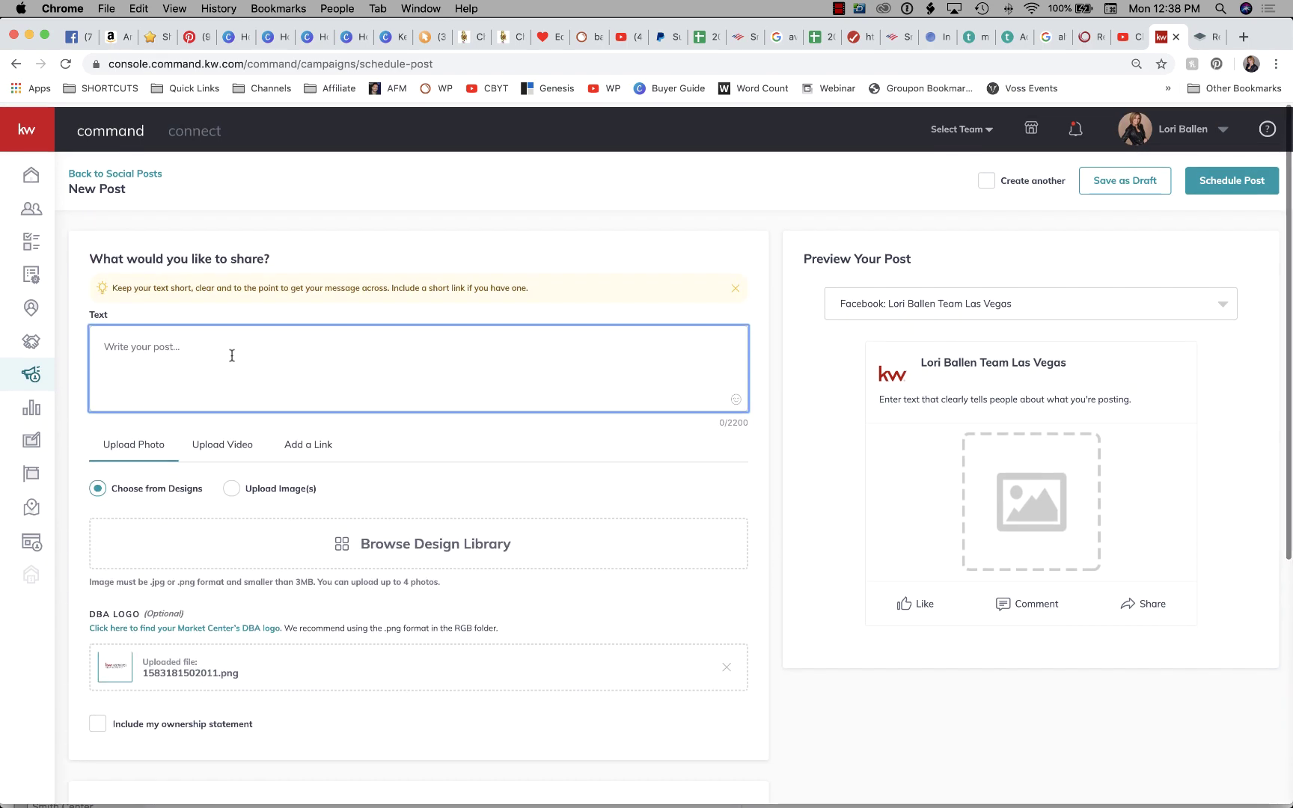
left_click(402, 544)
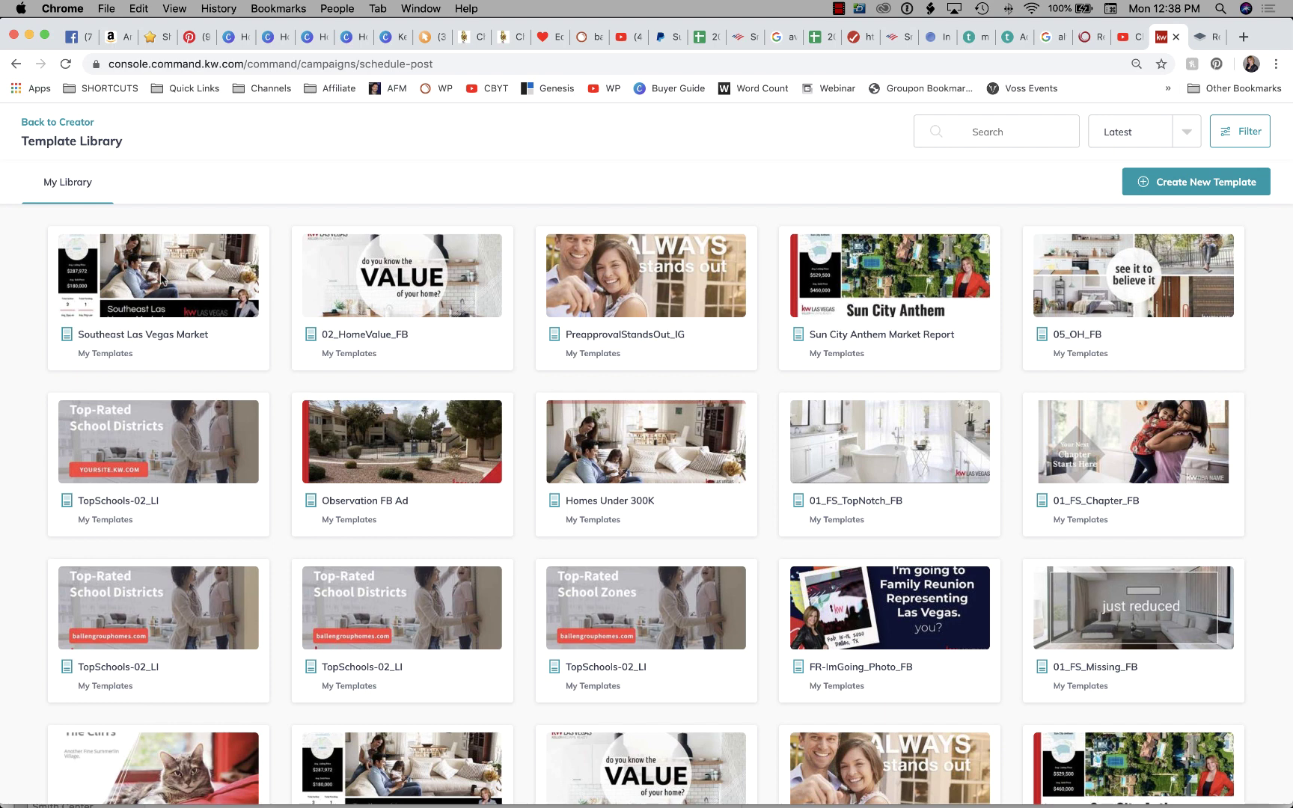
left_click(161, 282)
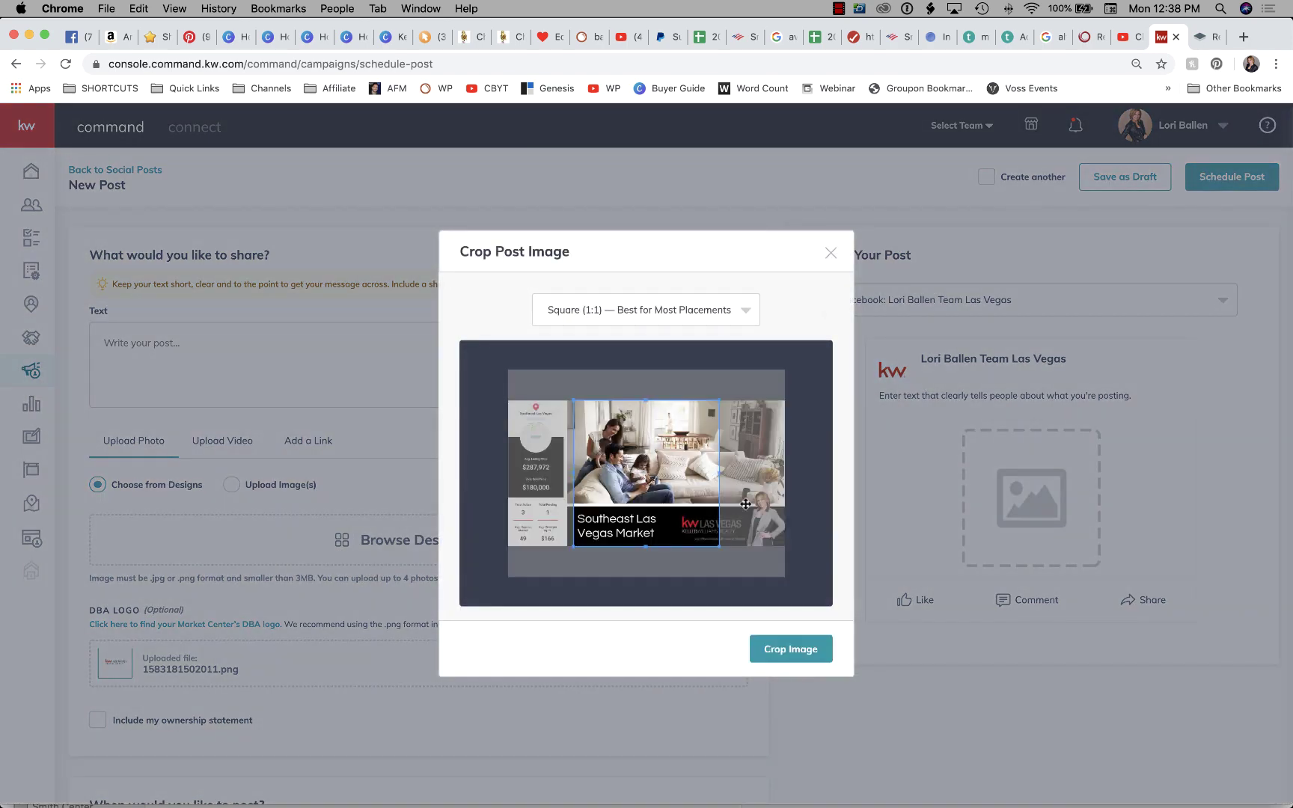
left_click(677, 316)
left_click(641, 378)
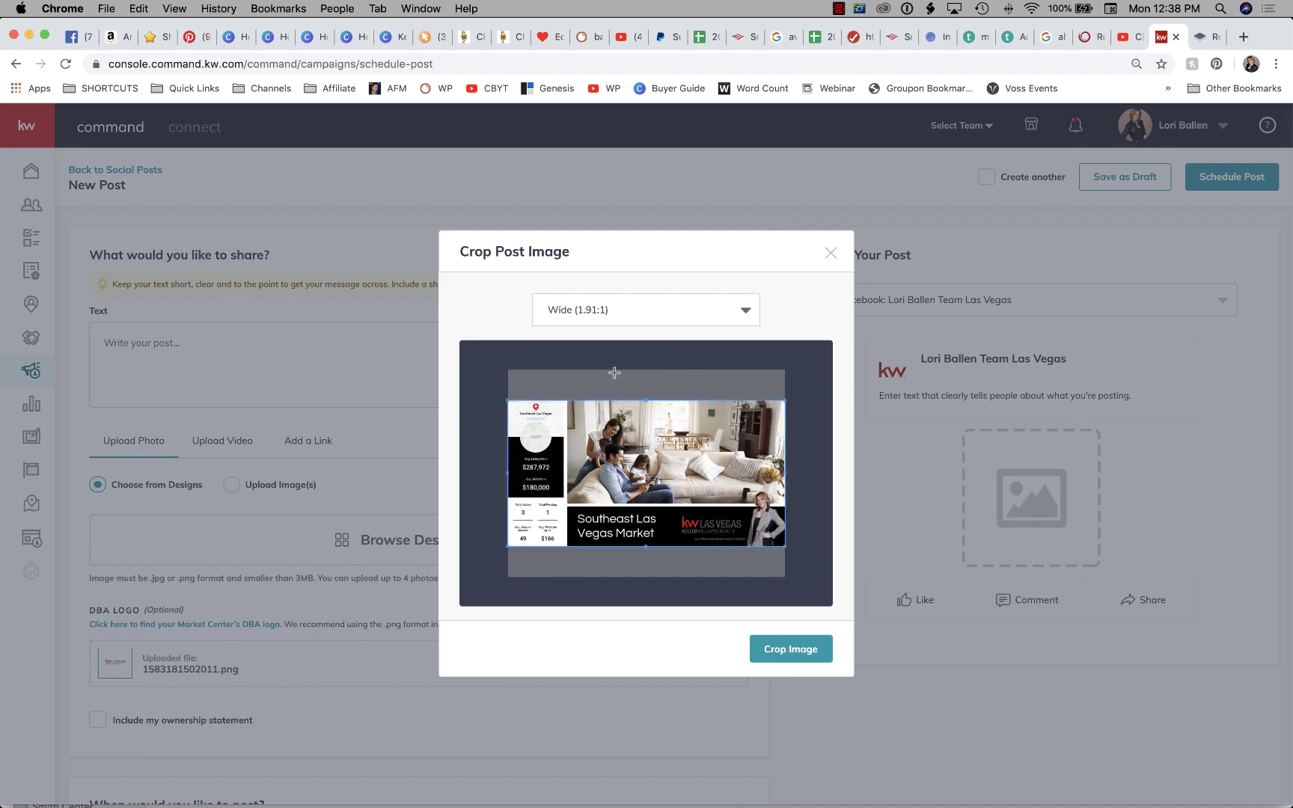
left_click(793, 649)
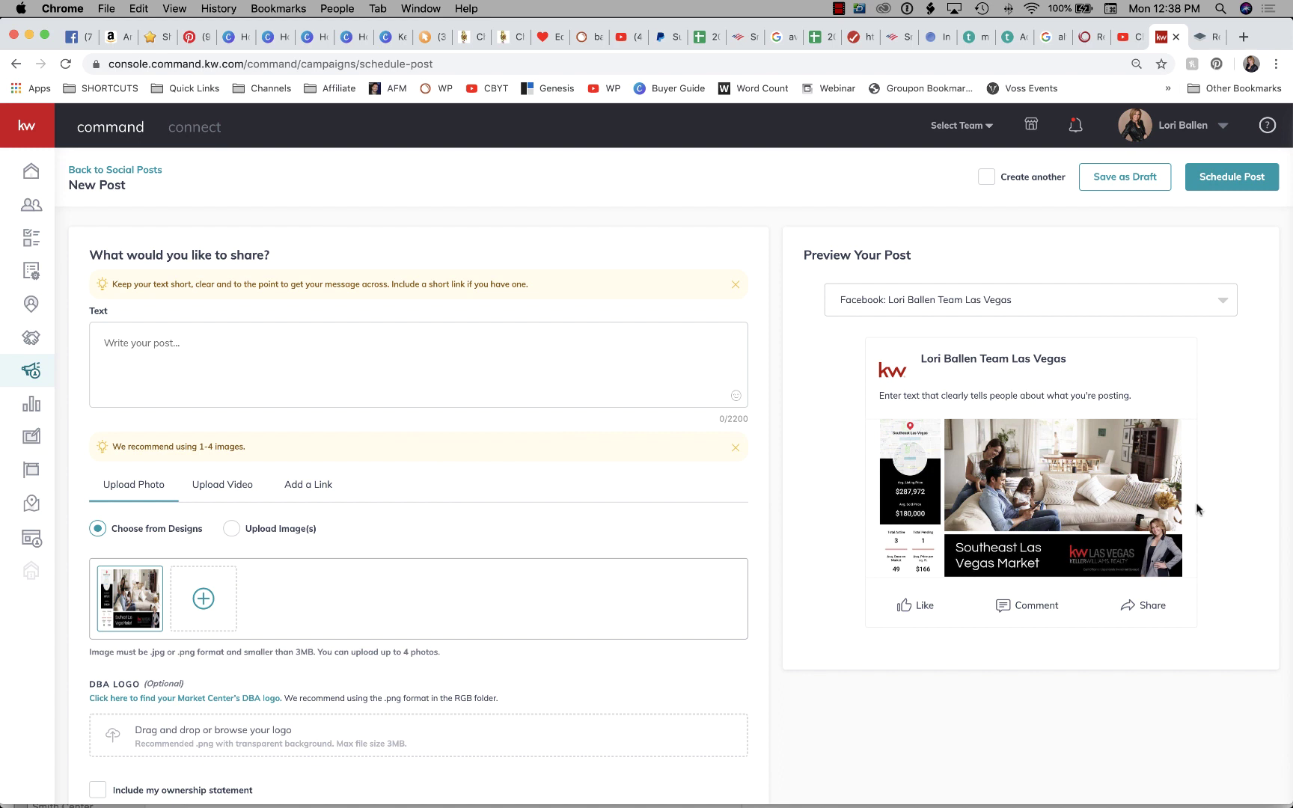
Load the site ballengrouphomes.com in the browser tab that shows the background remover.
left_click(276, 366)
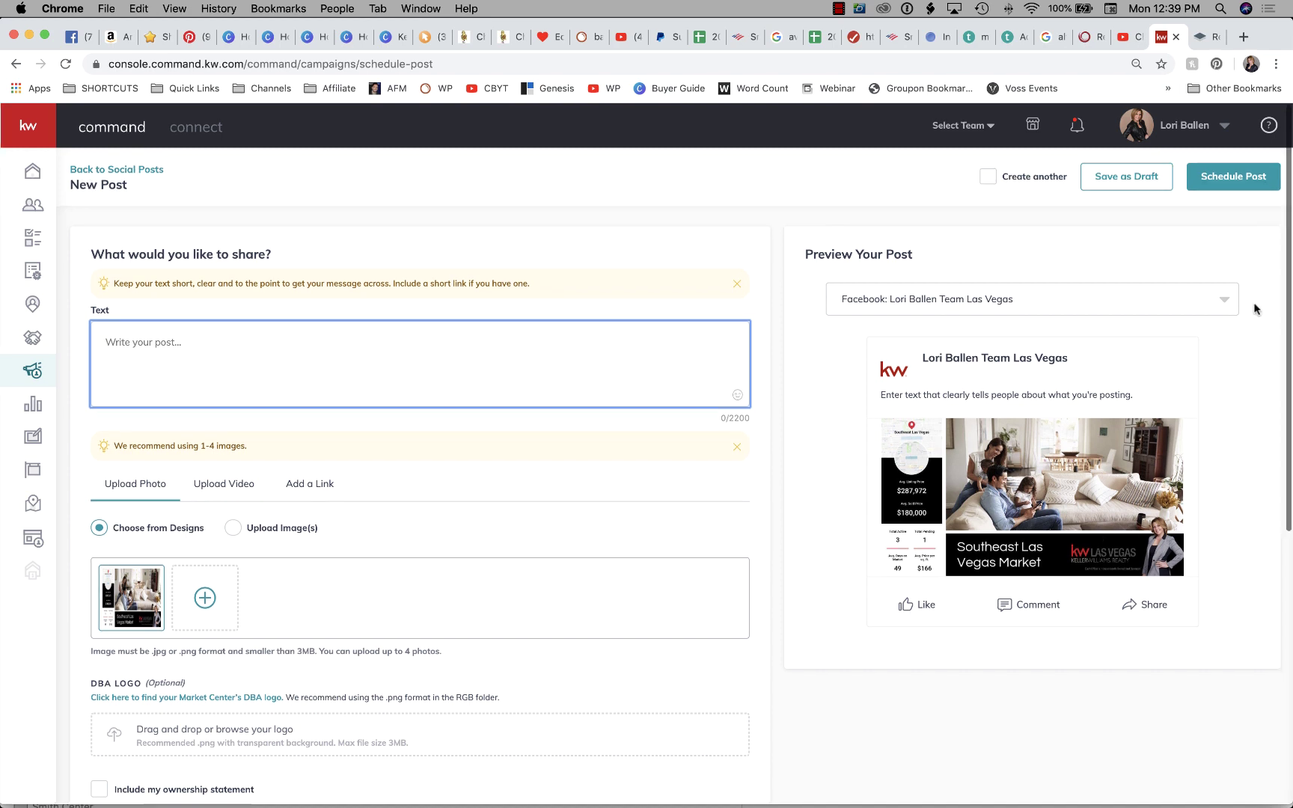
left_click(1206, 36)
left_click(474, 61)
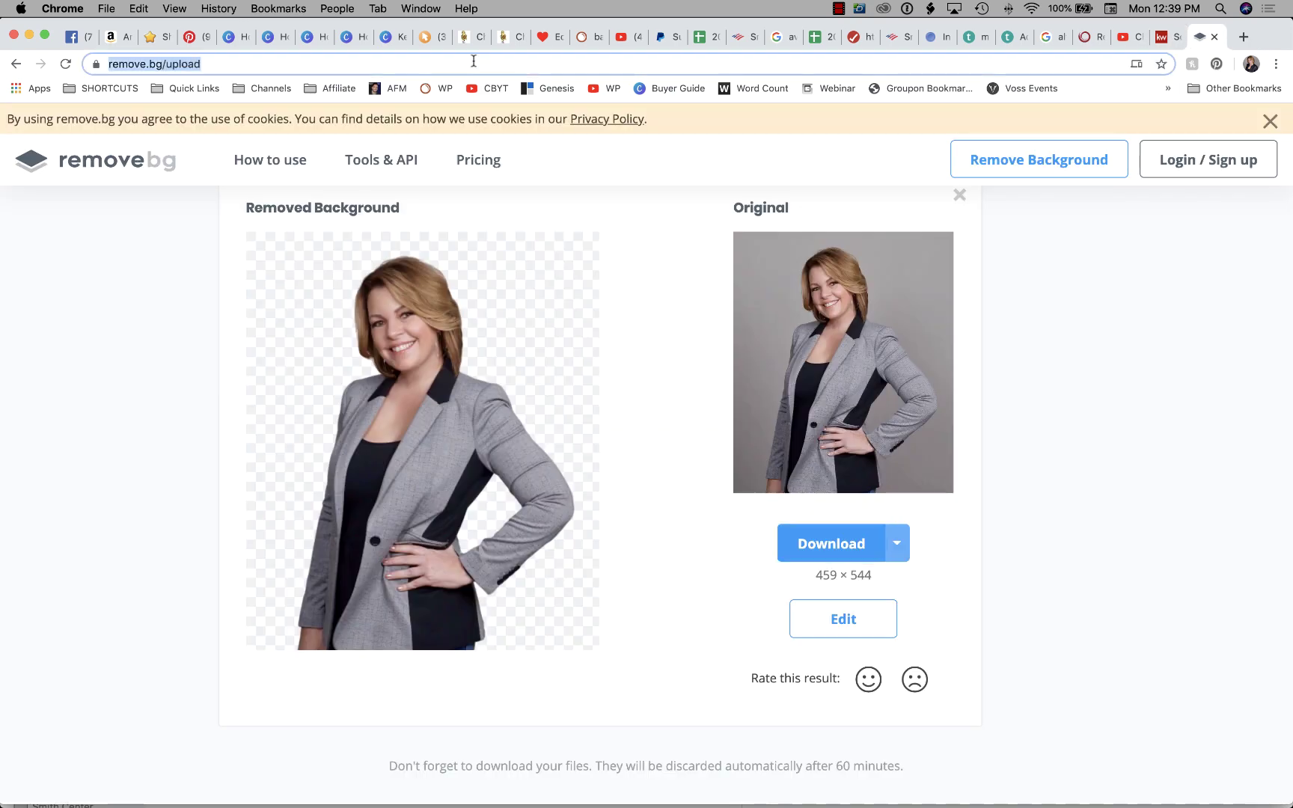
type("ballen")
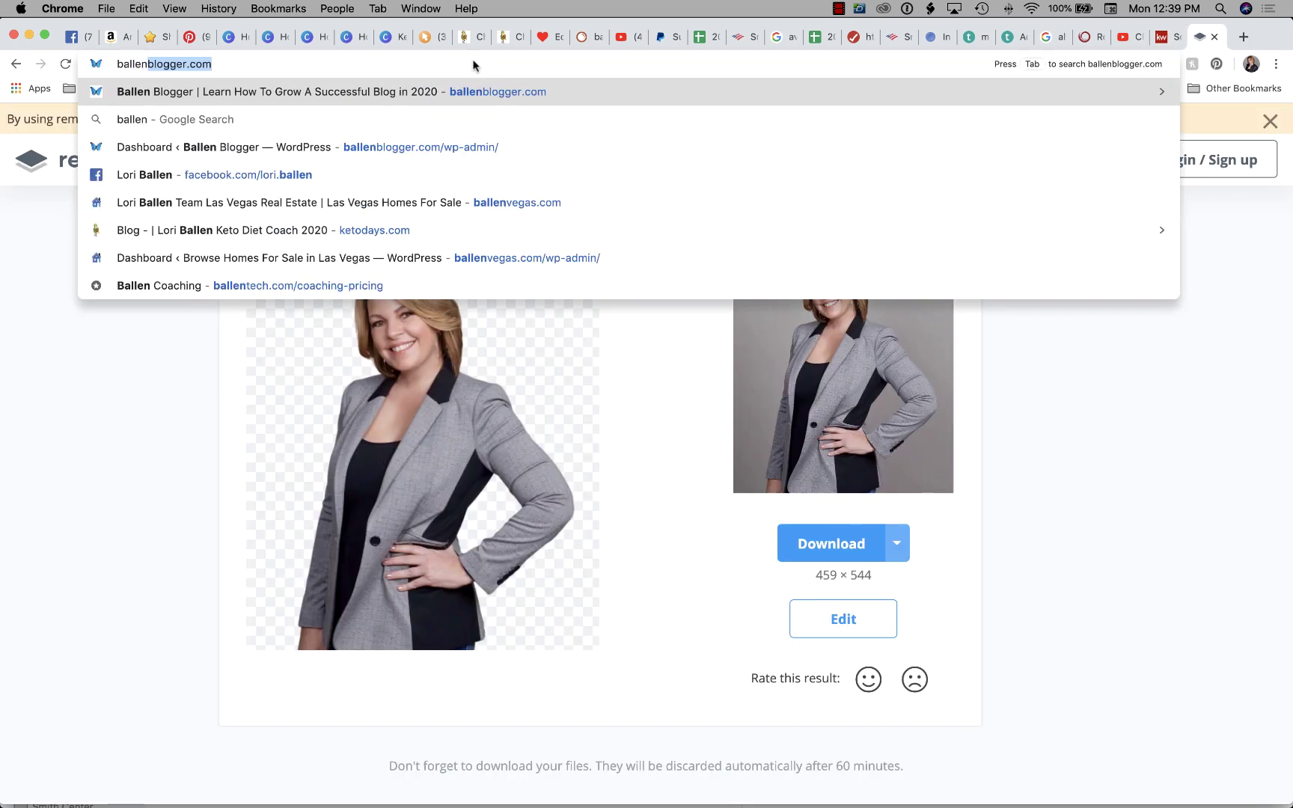
type("grouphomes.")
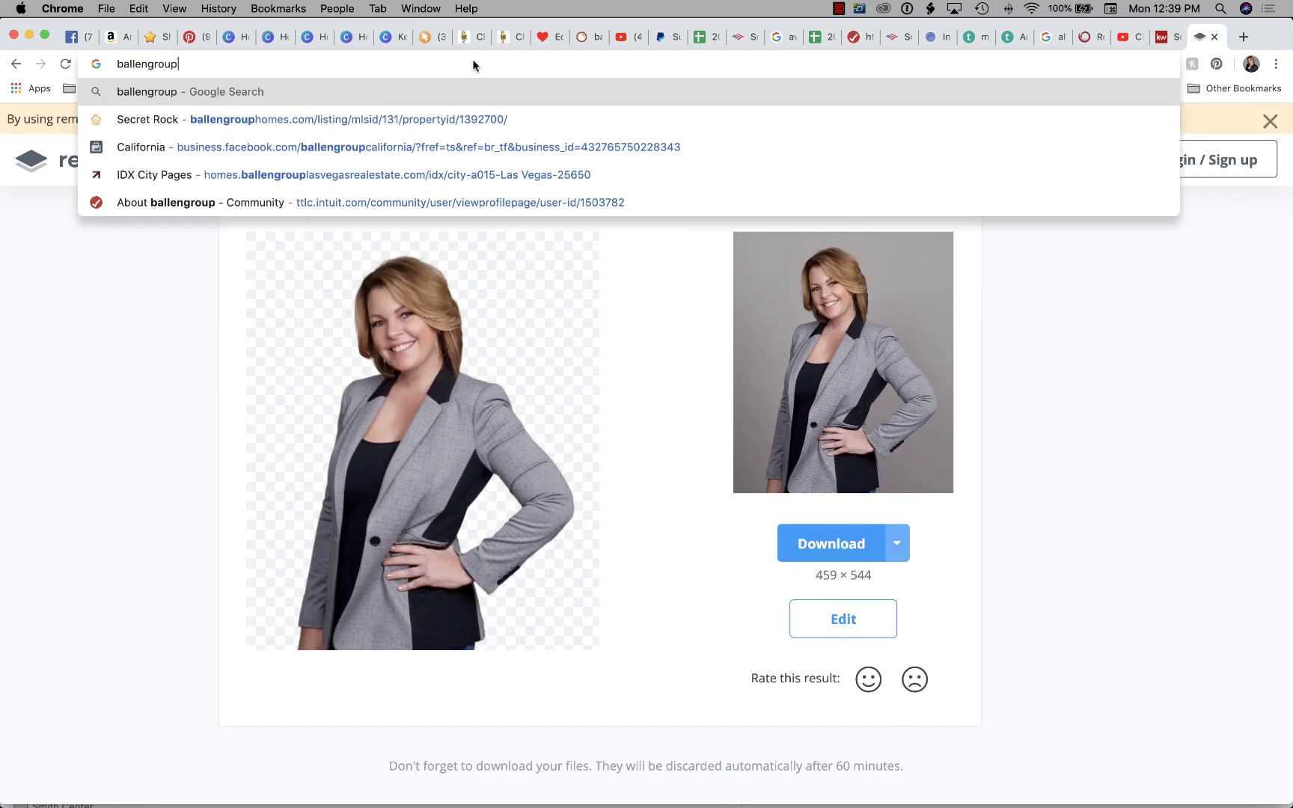
type("com")
key("Return")
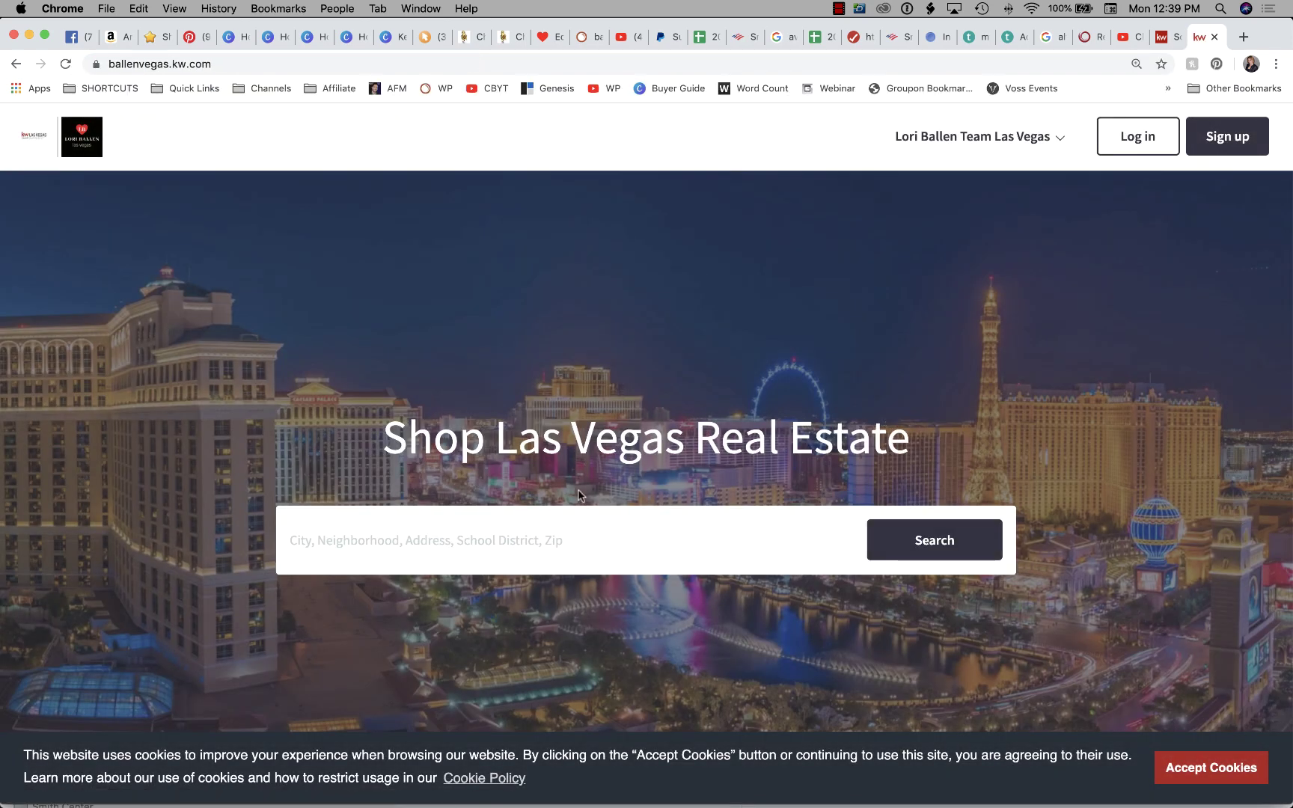
Search the real estate site for the neighborhood "Southeast Las Vegas, Las Vegas, NV".
left_click(543, 540)
type("w")
key("BackSpace")
type("sou")
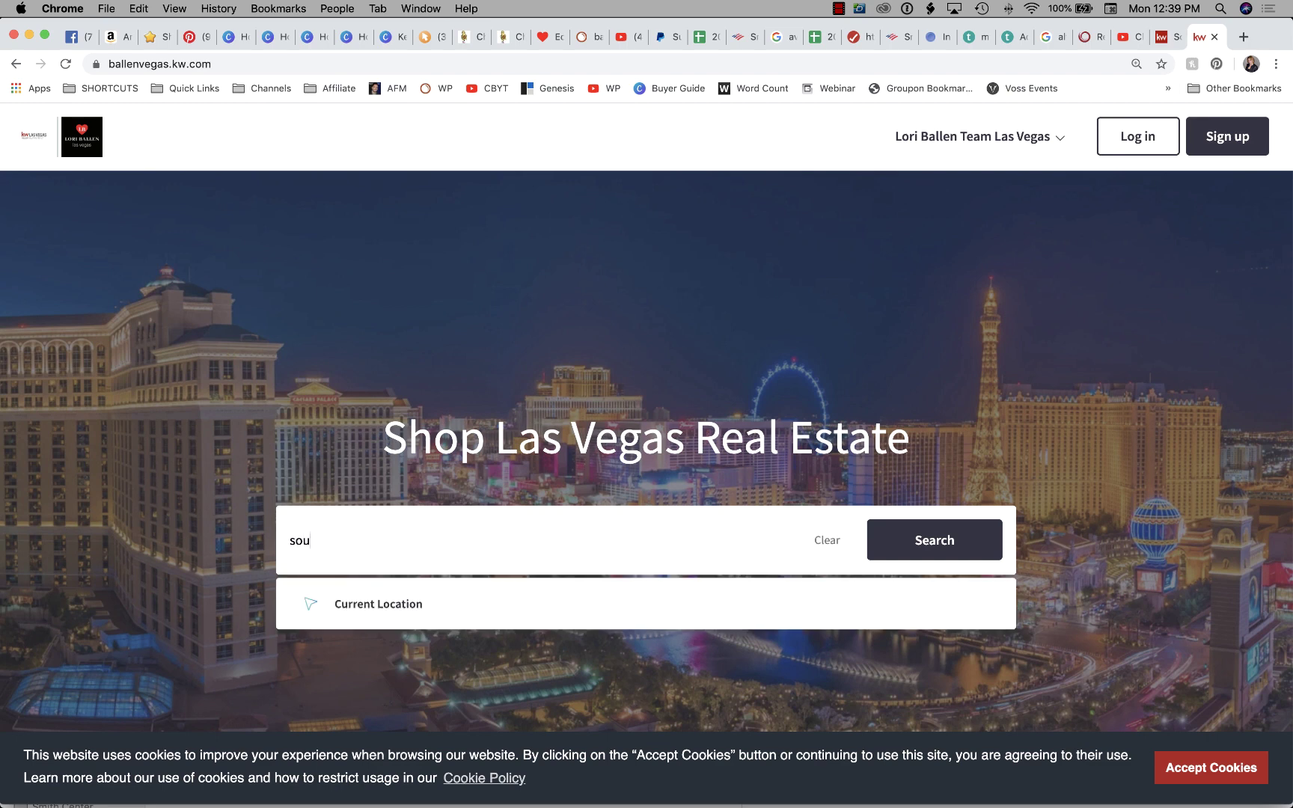
type("thea")
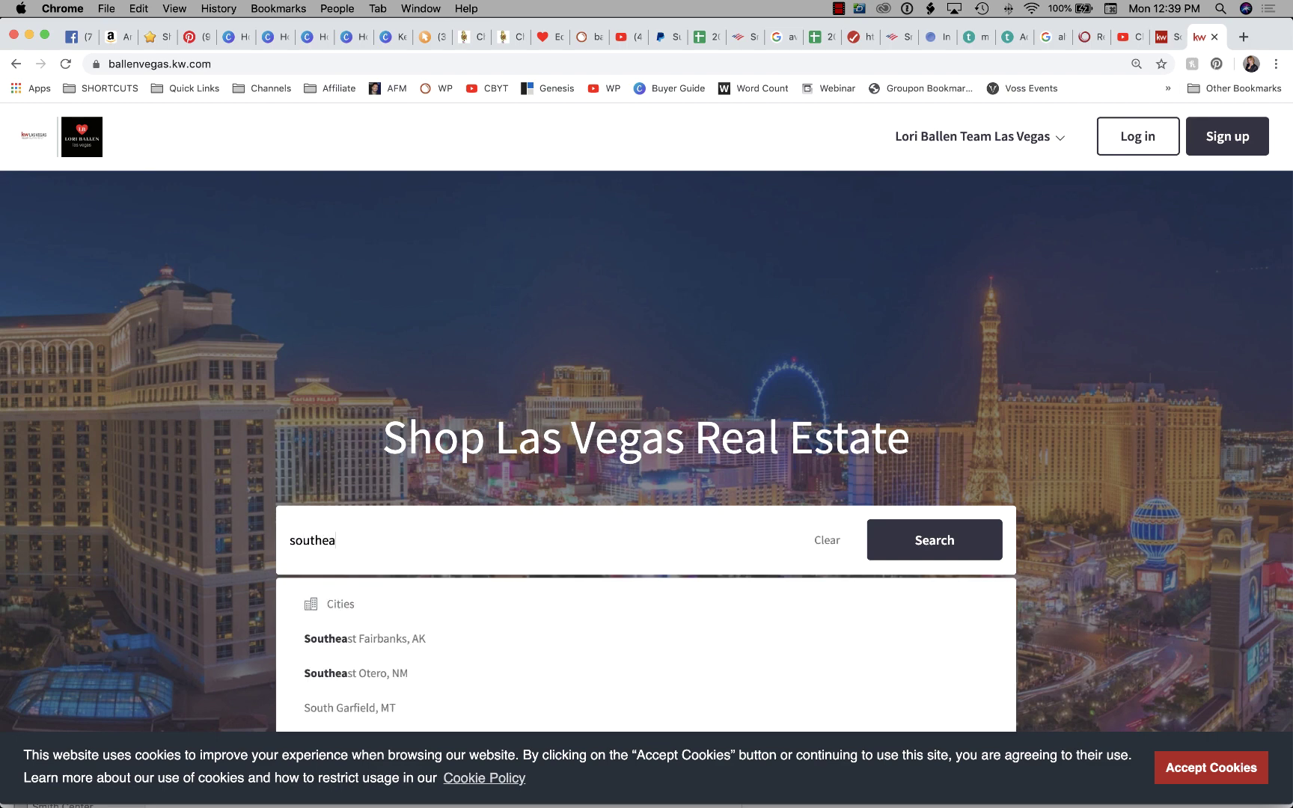
type("st las ve")
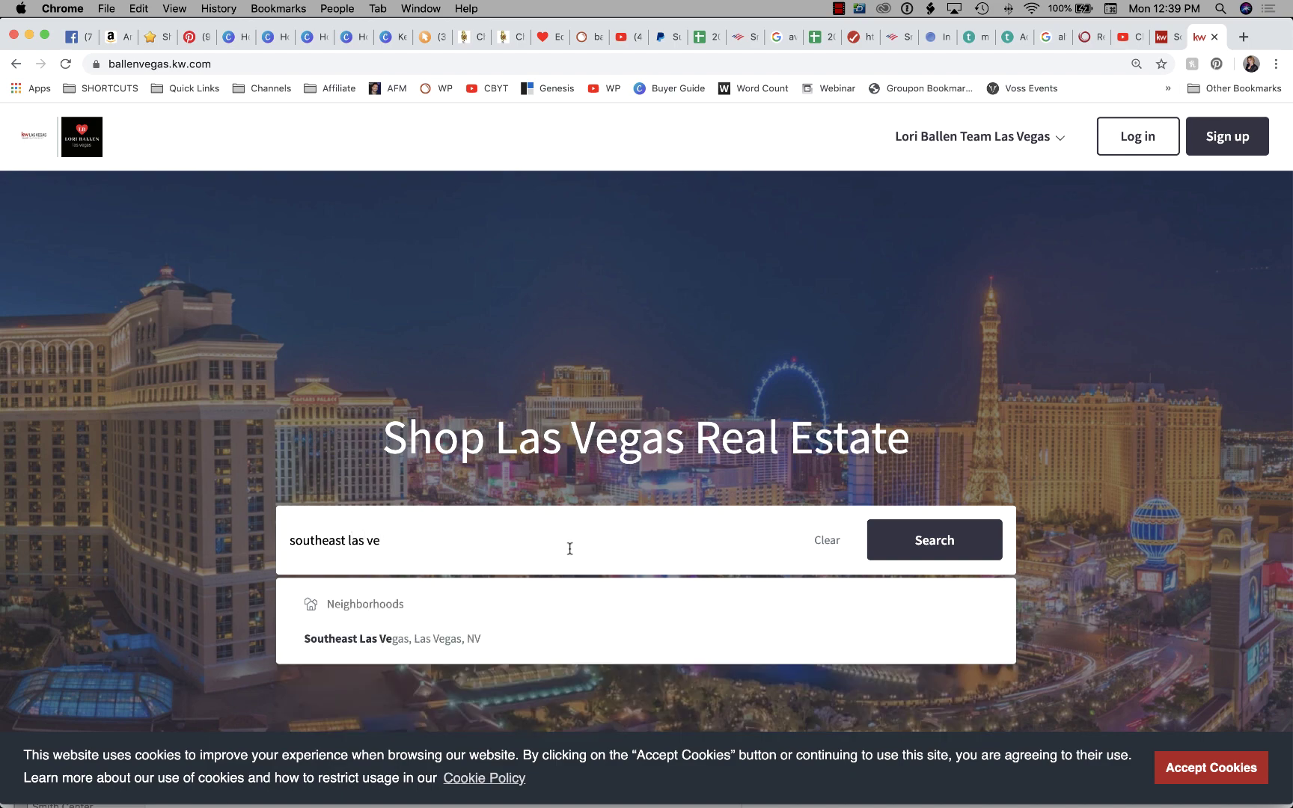
left_click(447, 640)
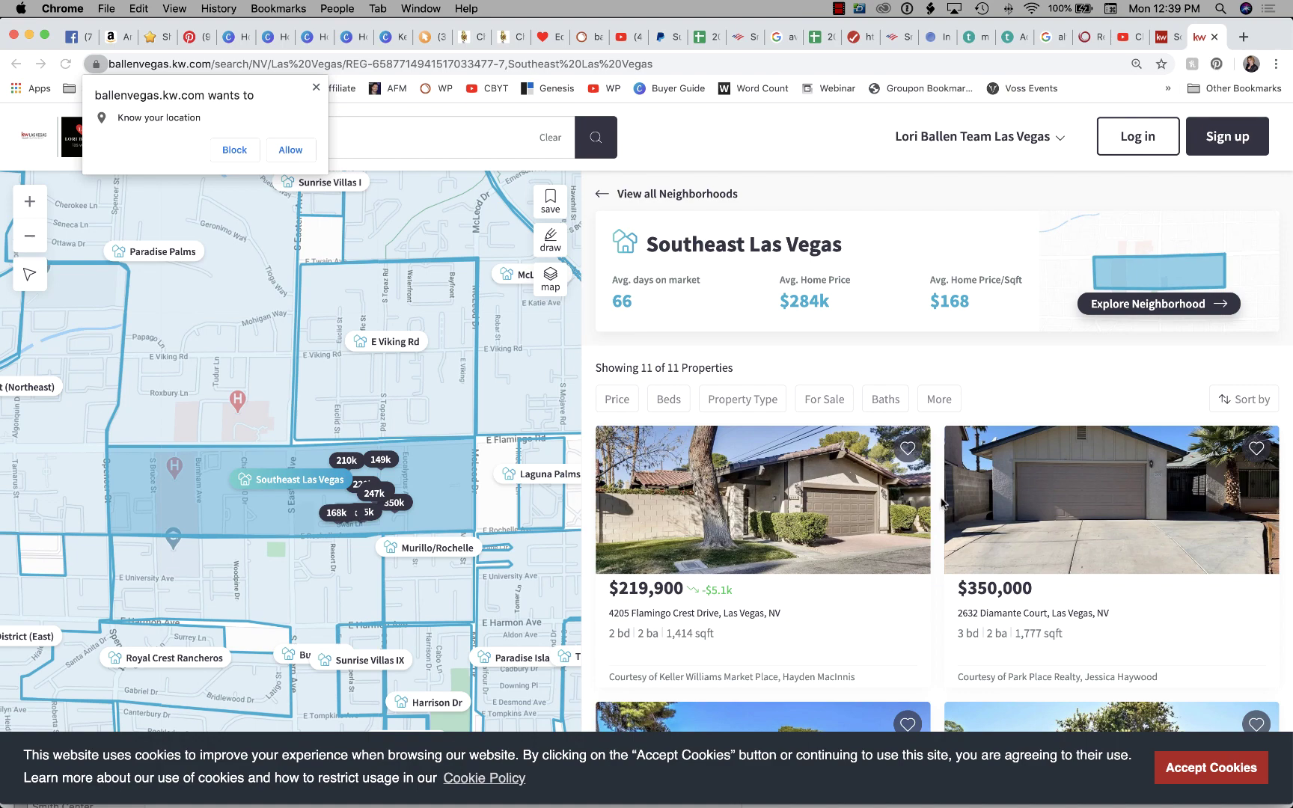
Filter the Southeast Las Vegas listings to homes with a price reduced less than 7 days ago and look them over.
scroll(935, 496, "down", 5)
scroll(877, 520, "up", 5)
scroll(690, 447, "down", 5)
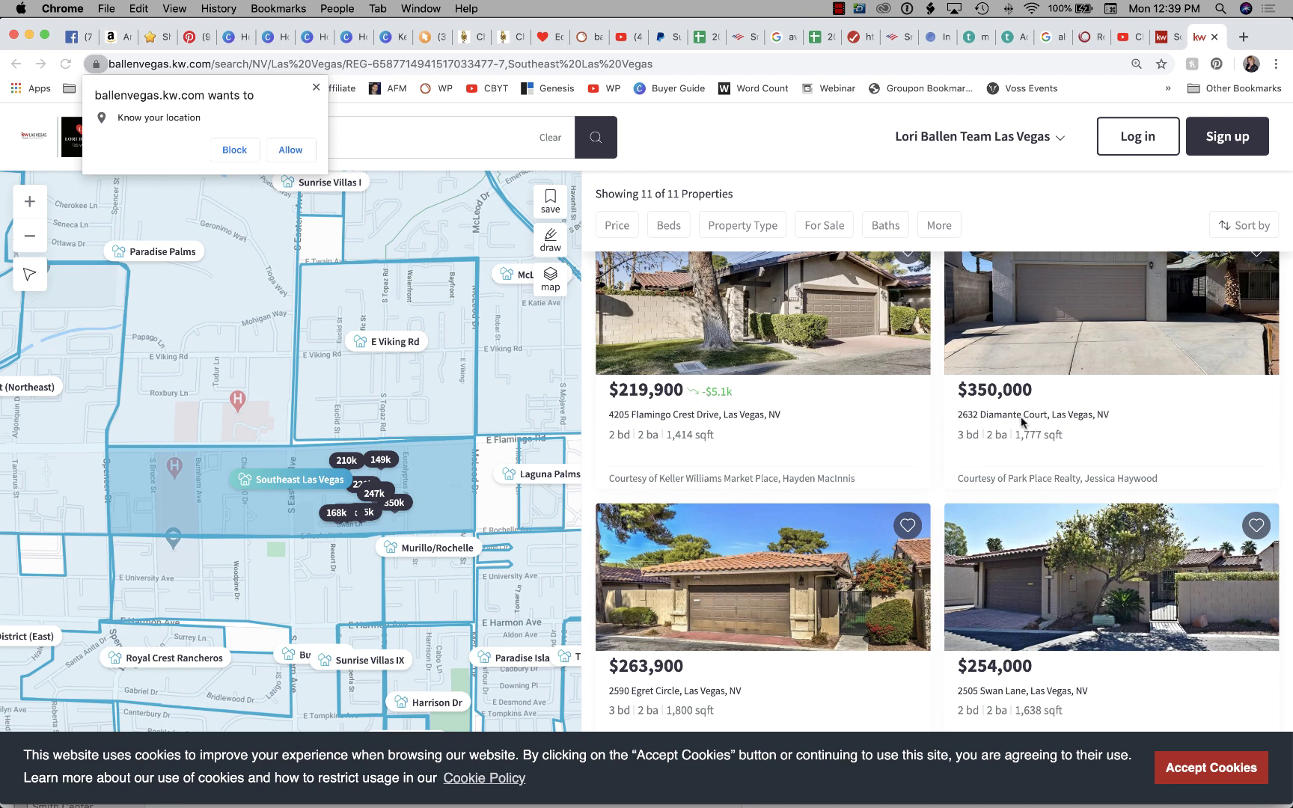
scroll(1022, 421, "up", 2)
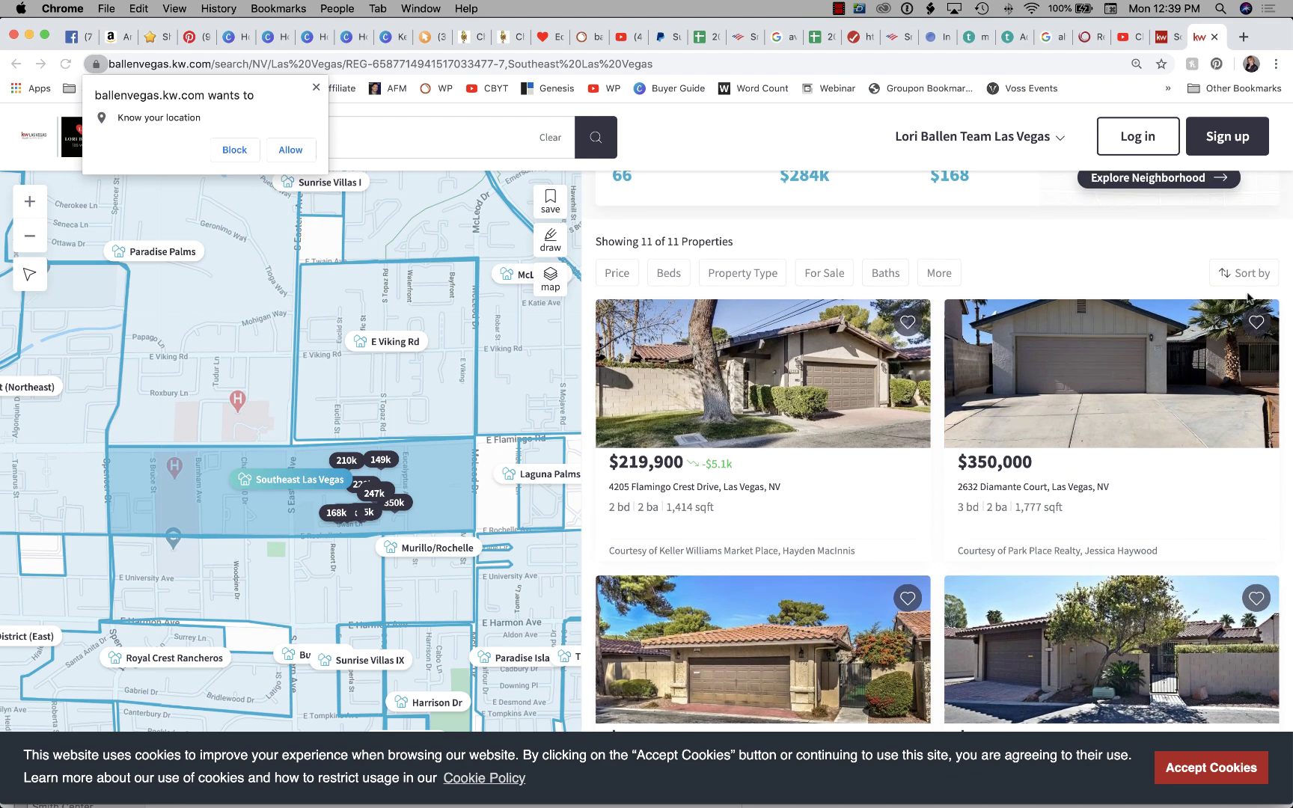
left_click(939, 278)
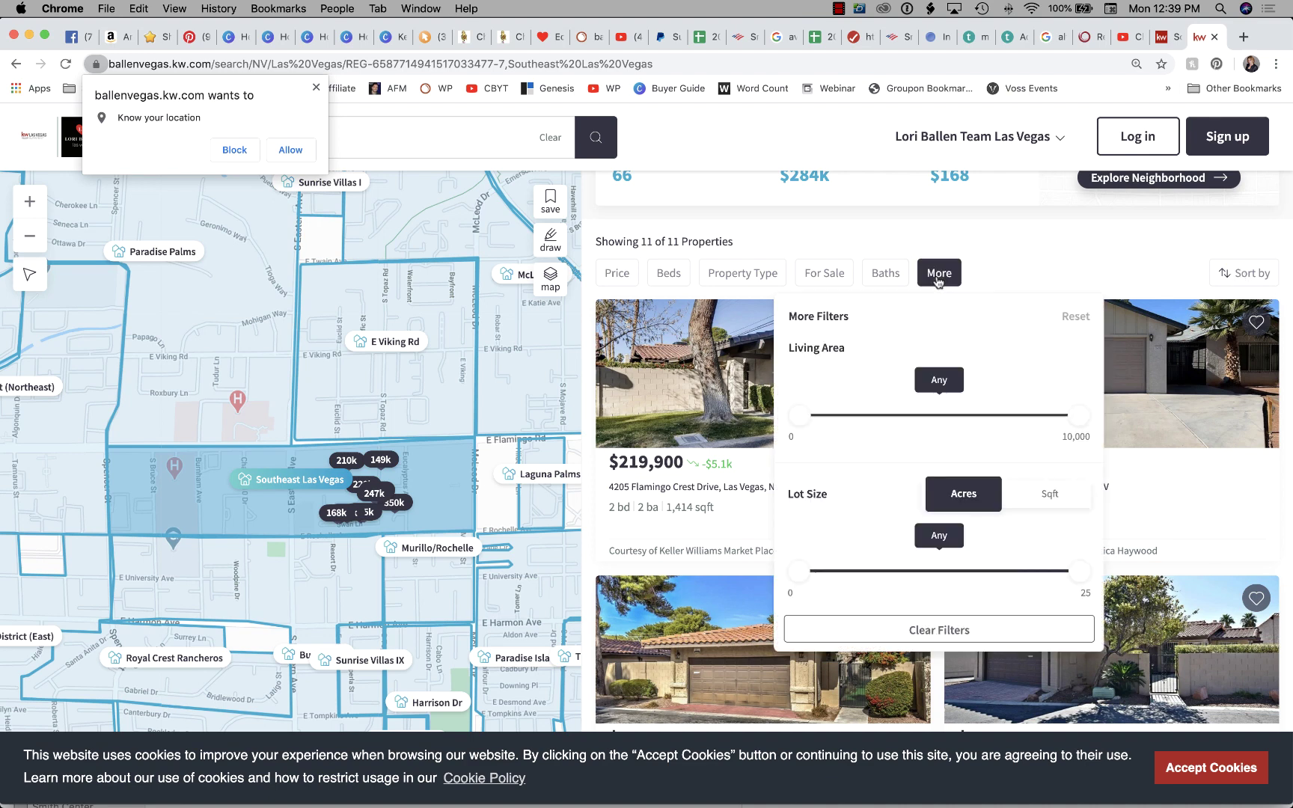
scroll(832, 460, "down", 2)
scroll(835, 458, "down", 6)
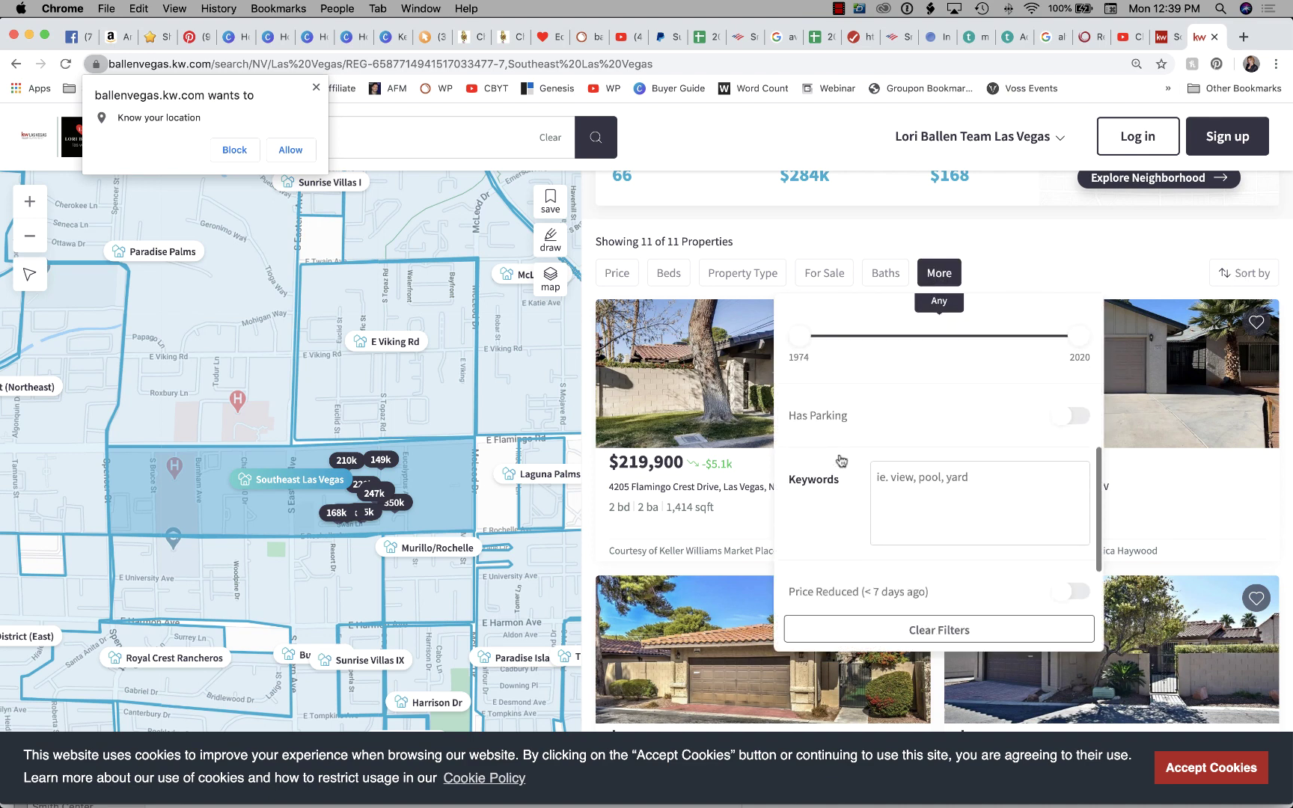
left_click(1078, 464)
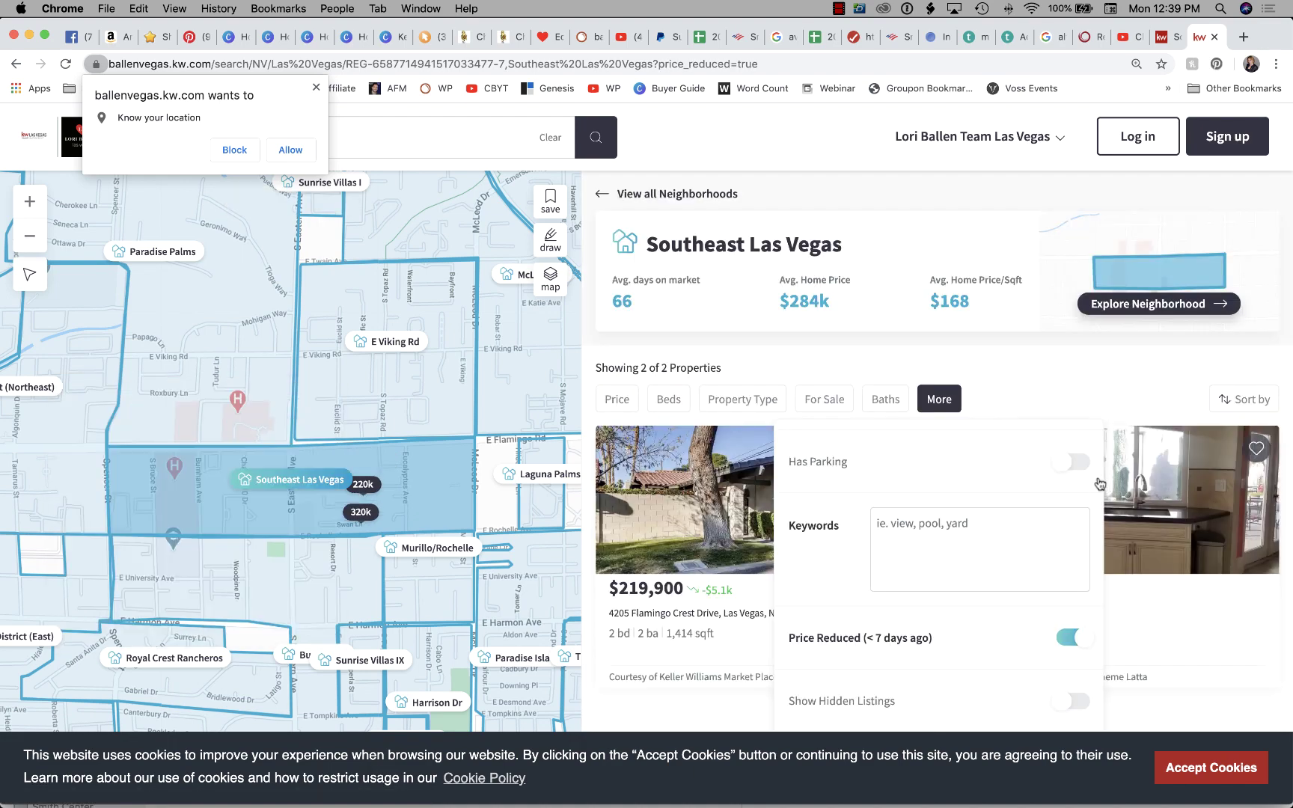
left_click(1056, 372)
scroll(1064, 479, "down", 6)
scroll(1063, 518, "up", 4)
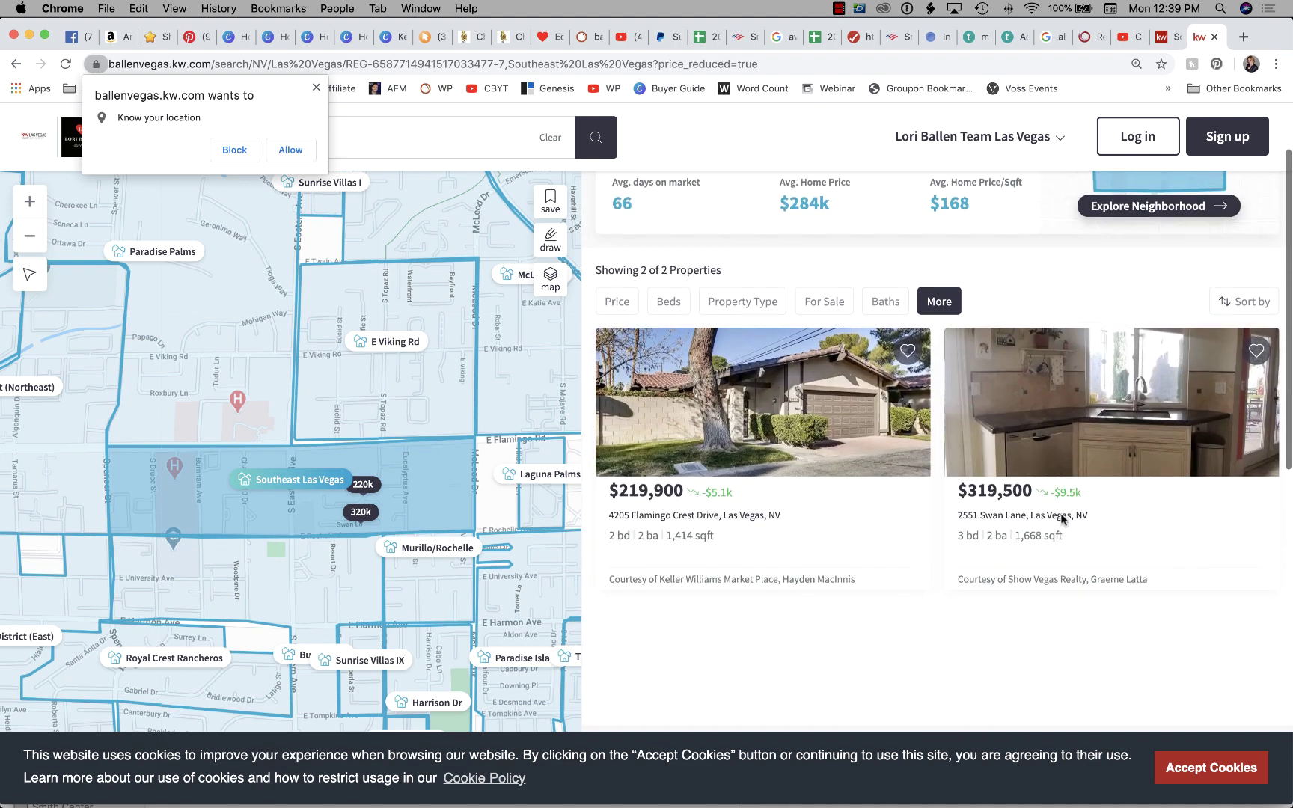
scroll(1063, 518, "up", 3)
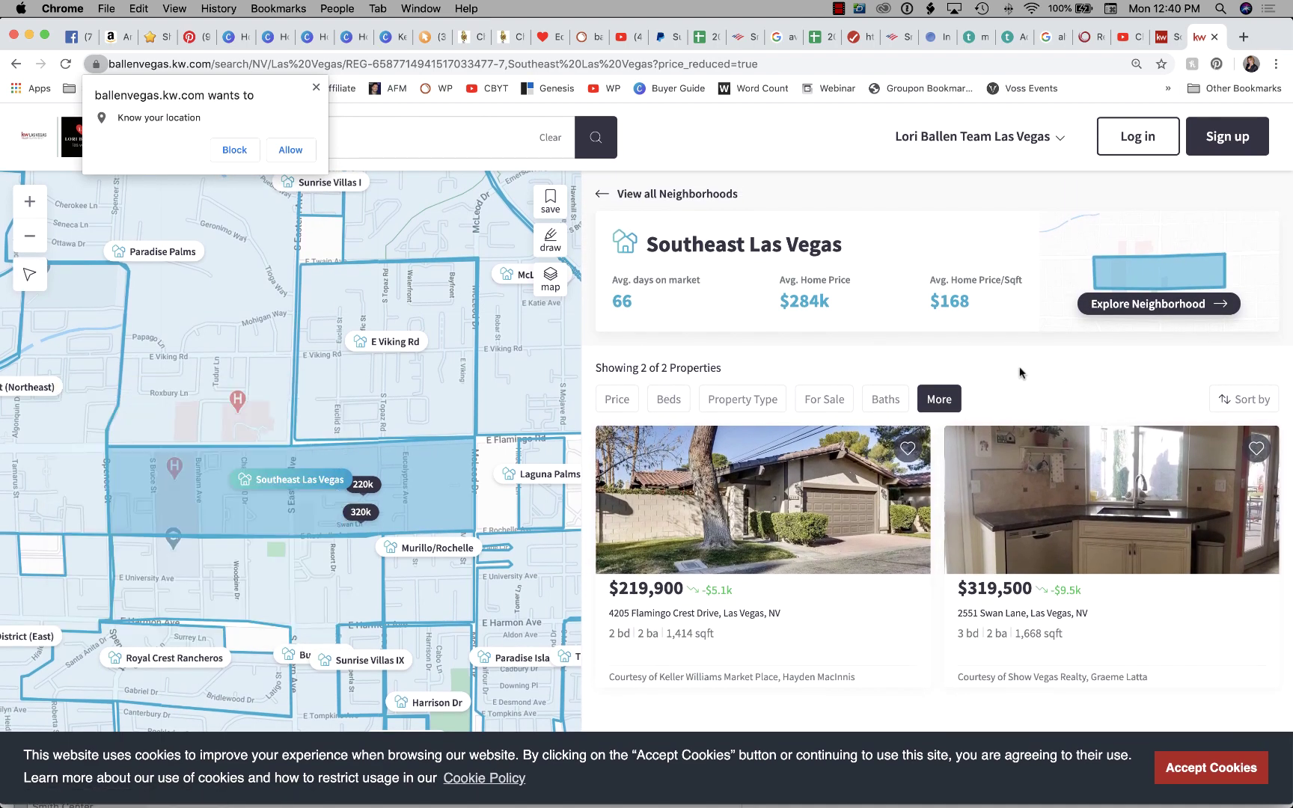
Turn off the Price Reduced (< 7 days ago) filter and close the additional filters.
left_click(941, 400)
scroll(895, 611, "down", 5)
scroll(857, 593, "up", 3)
scroll(857, 592, "up", 2)
scroll(857, 593, "down", 4)
left_click(1072, 640)
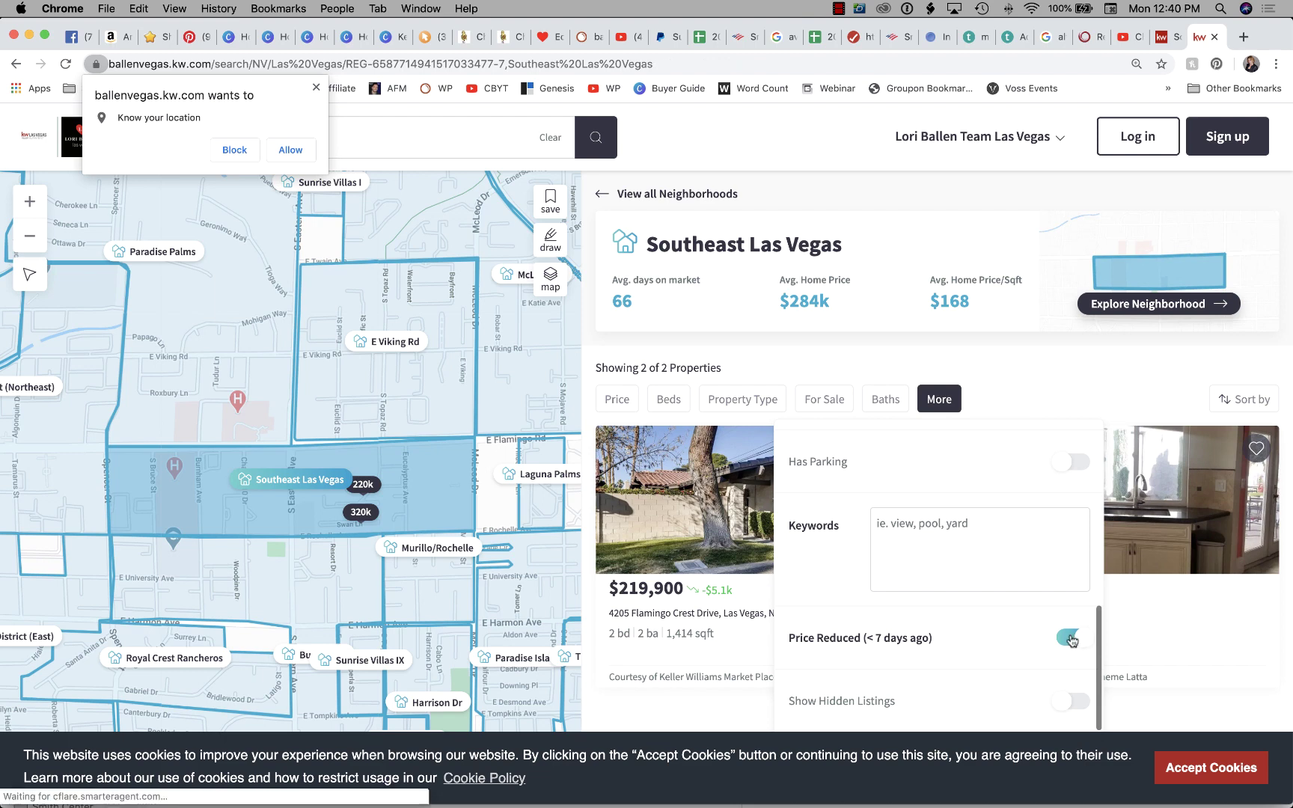
left_click(1106, 364)
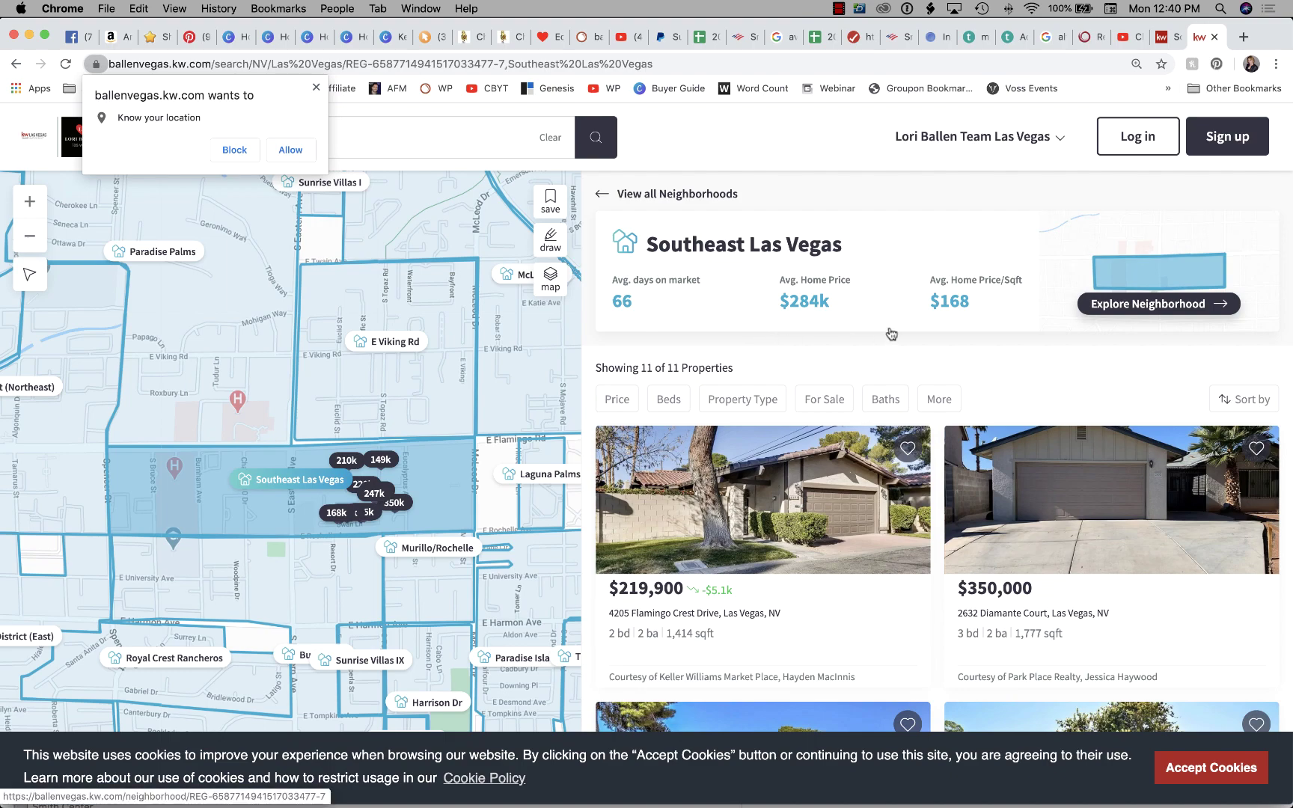
Dismiss the location request and copy the web address of the Southeast Las Vegas search results.
mouse_move(1190, 544)
scroll(1190, 544, "down", 6)
scroll(1172, 528, "up", 6)
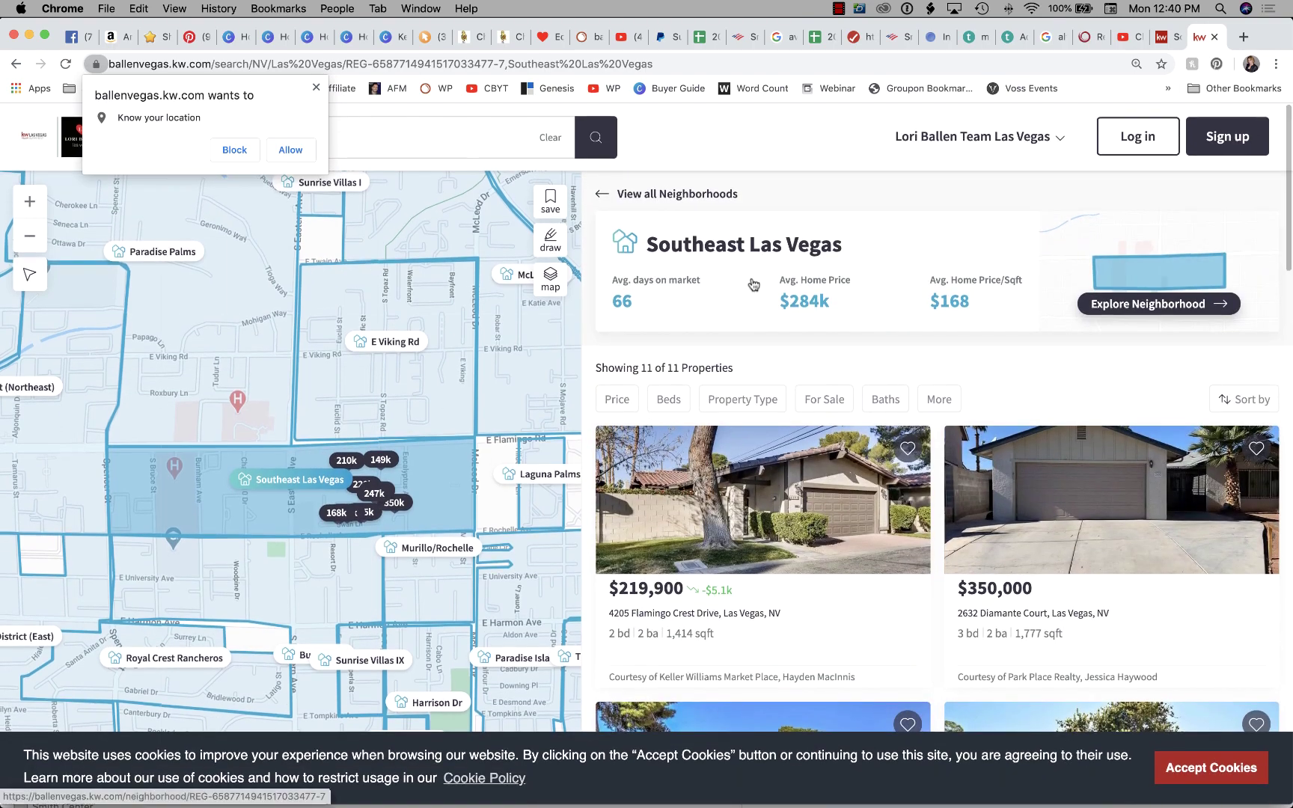
left_click(316, 87)
left_click_drag(662, 66, 106, 62)
key("super+c")
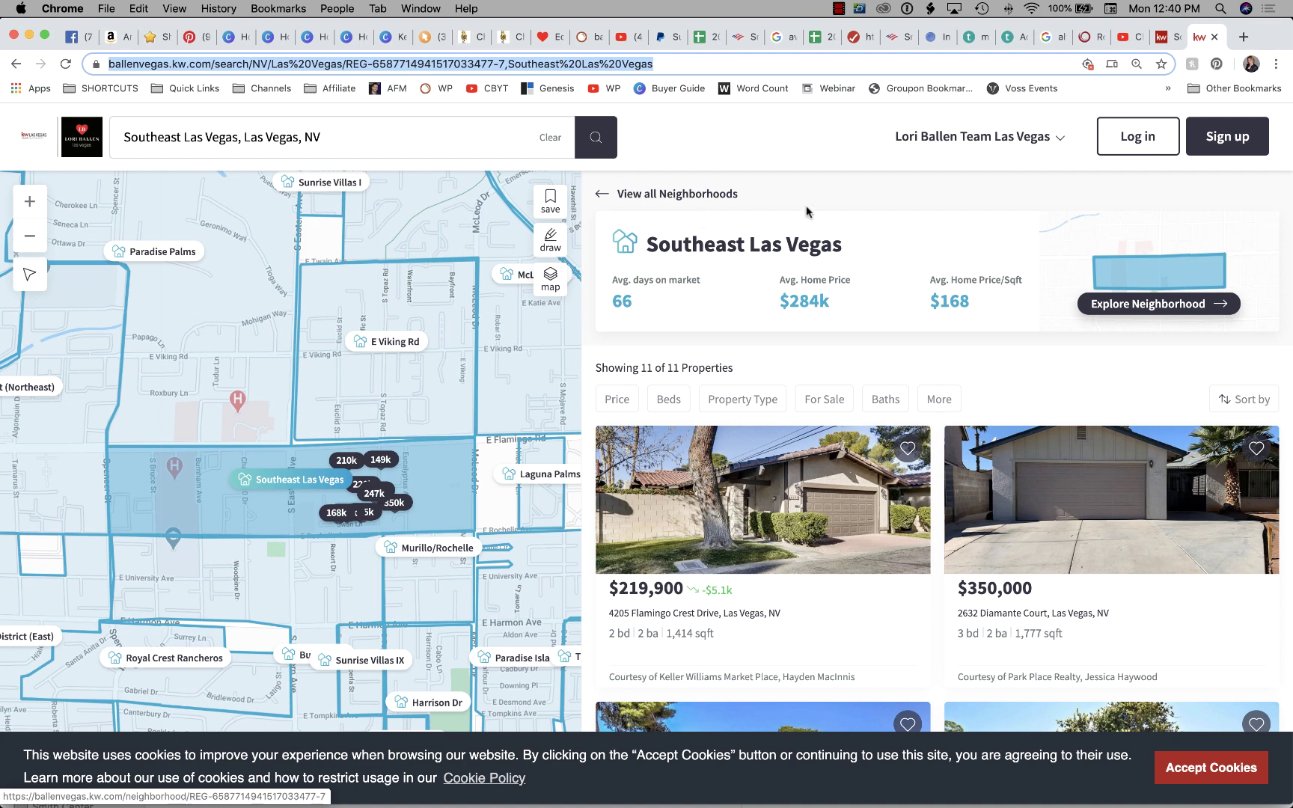
Open bit.ly in a new browser tab and go to its log-in page.
left_click(1243, 37)
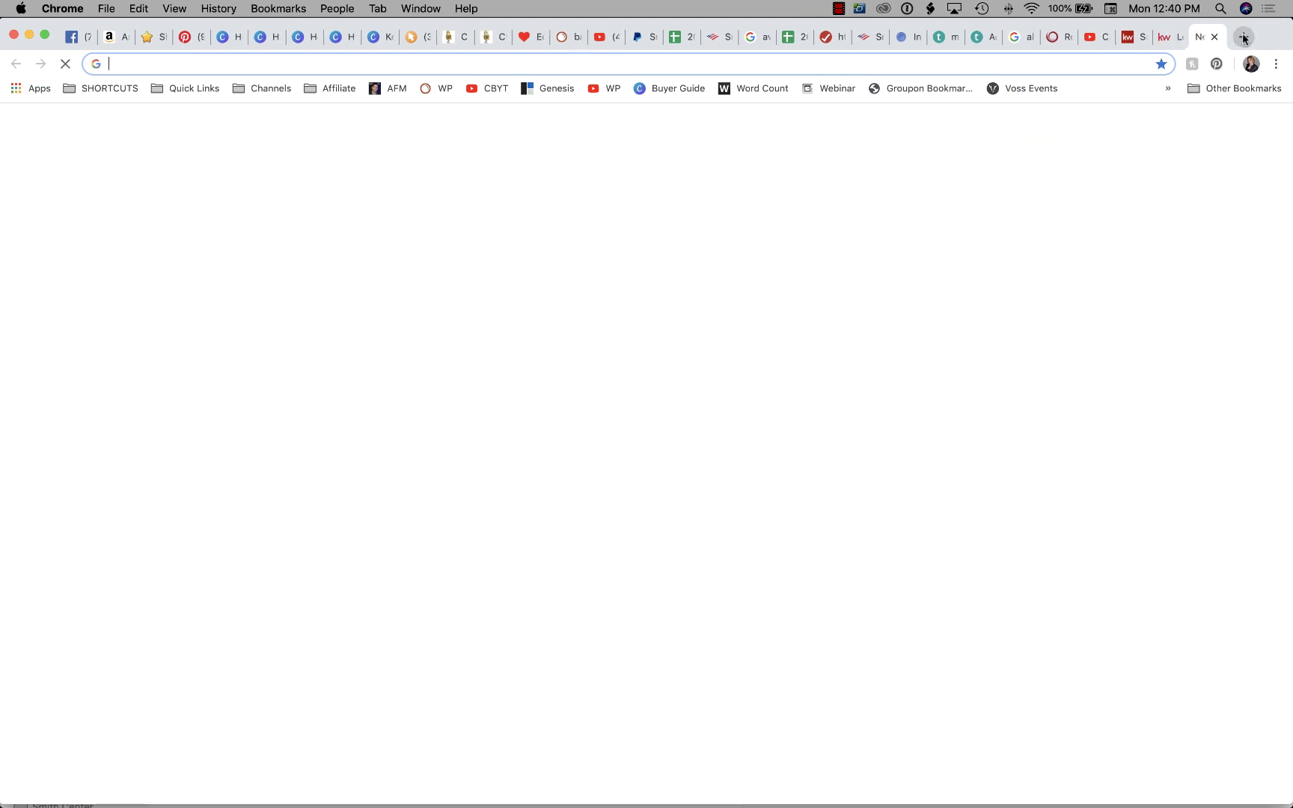
type("bit.ly")
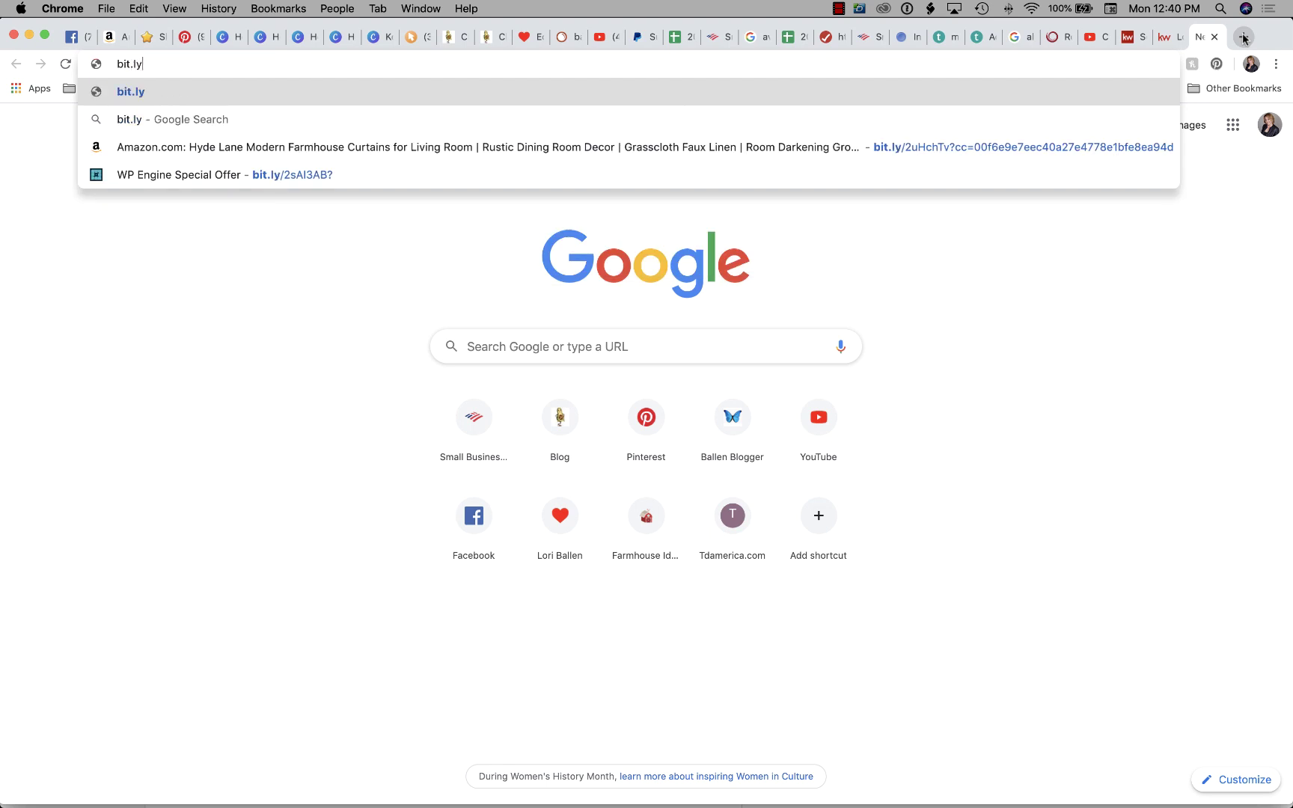
key("Return")
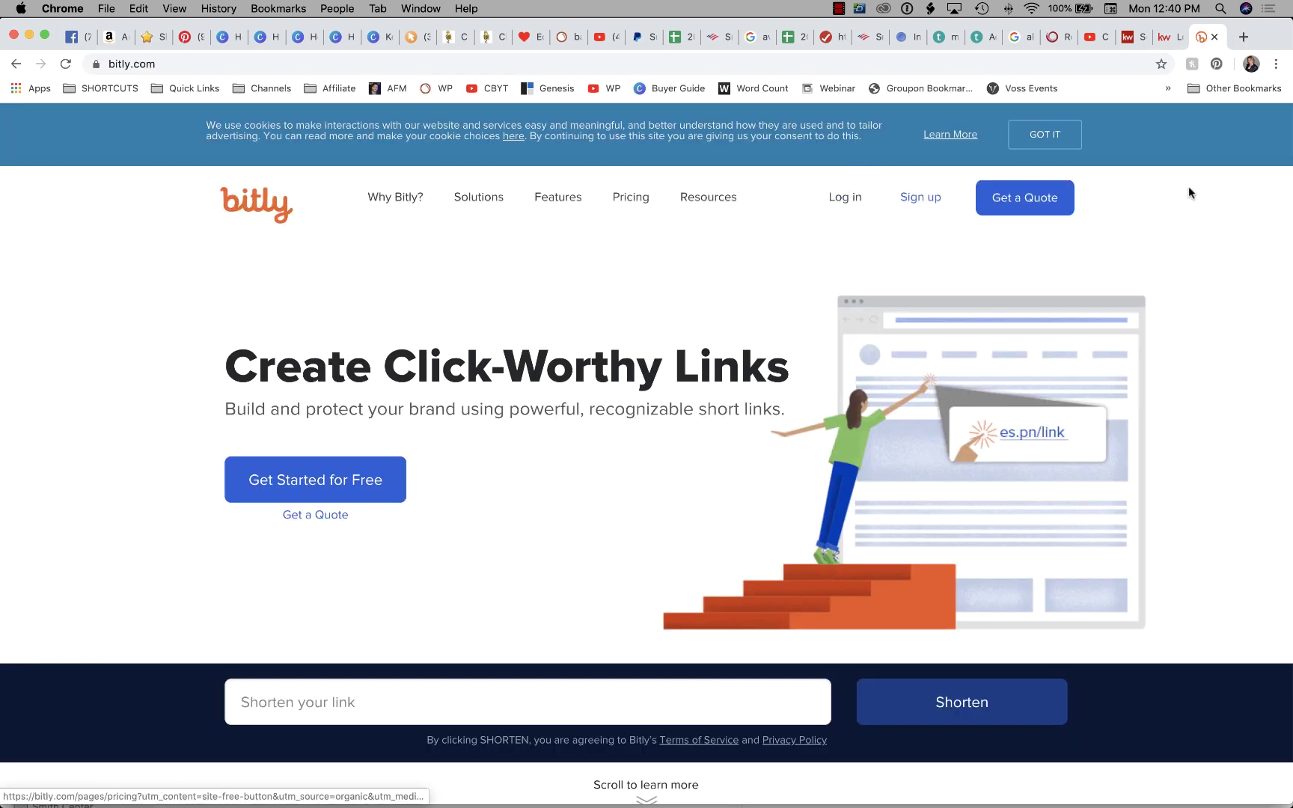
left_click(845, 199)
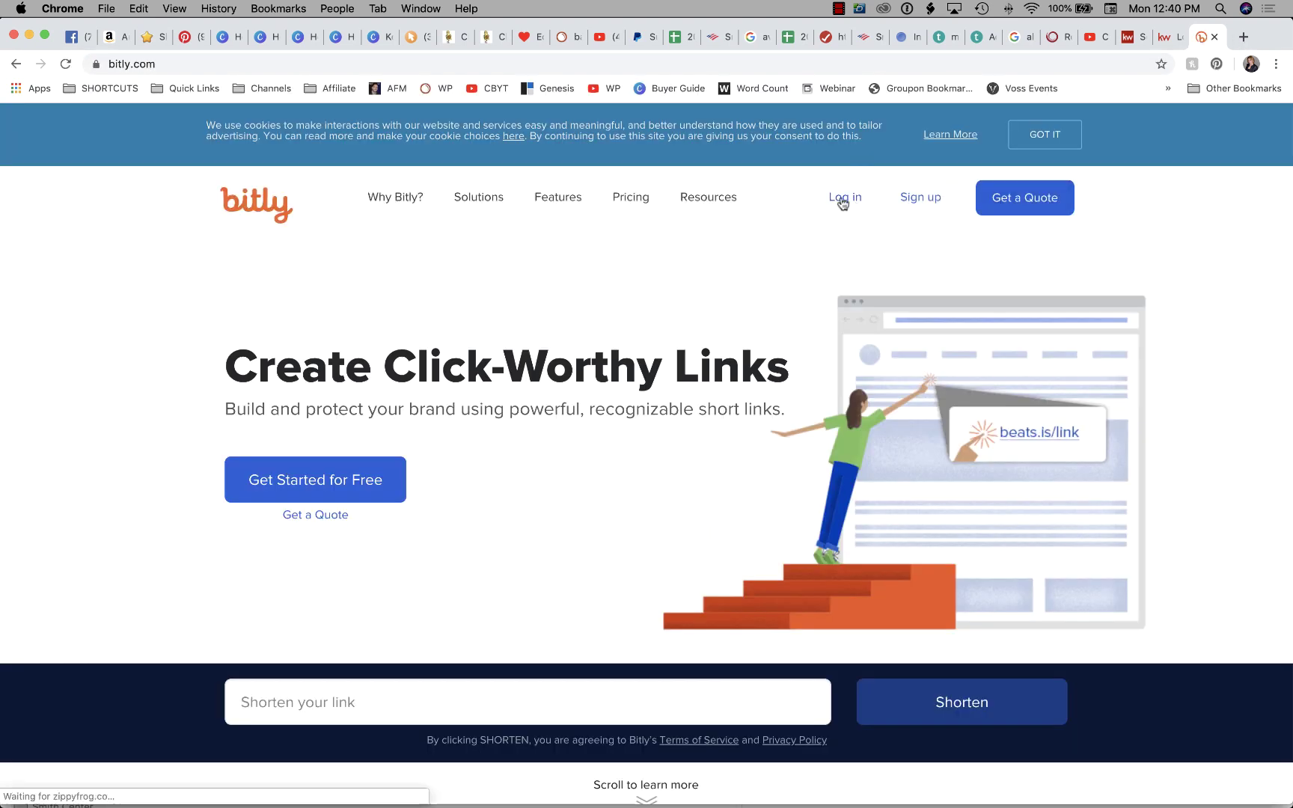
Log in to Bitly and create a short link from the copied Southeast Las Vegas search results address.
left_click(637, 646)
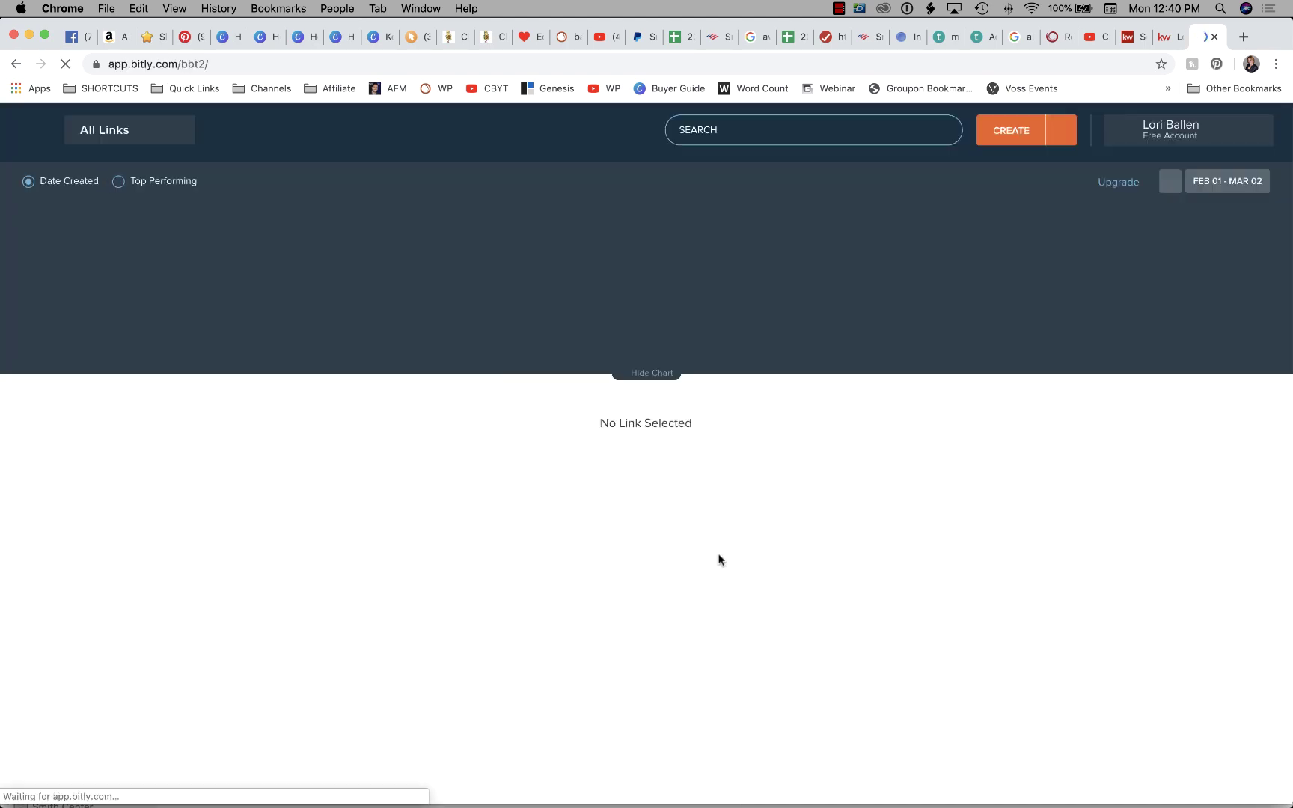
left_click(1020, 131)
key("super+v")
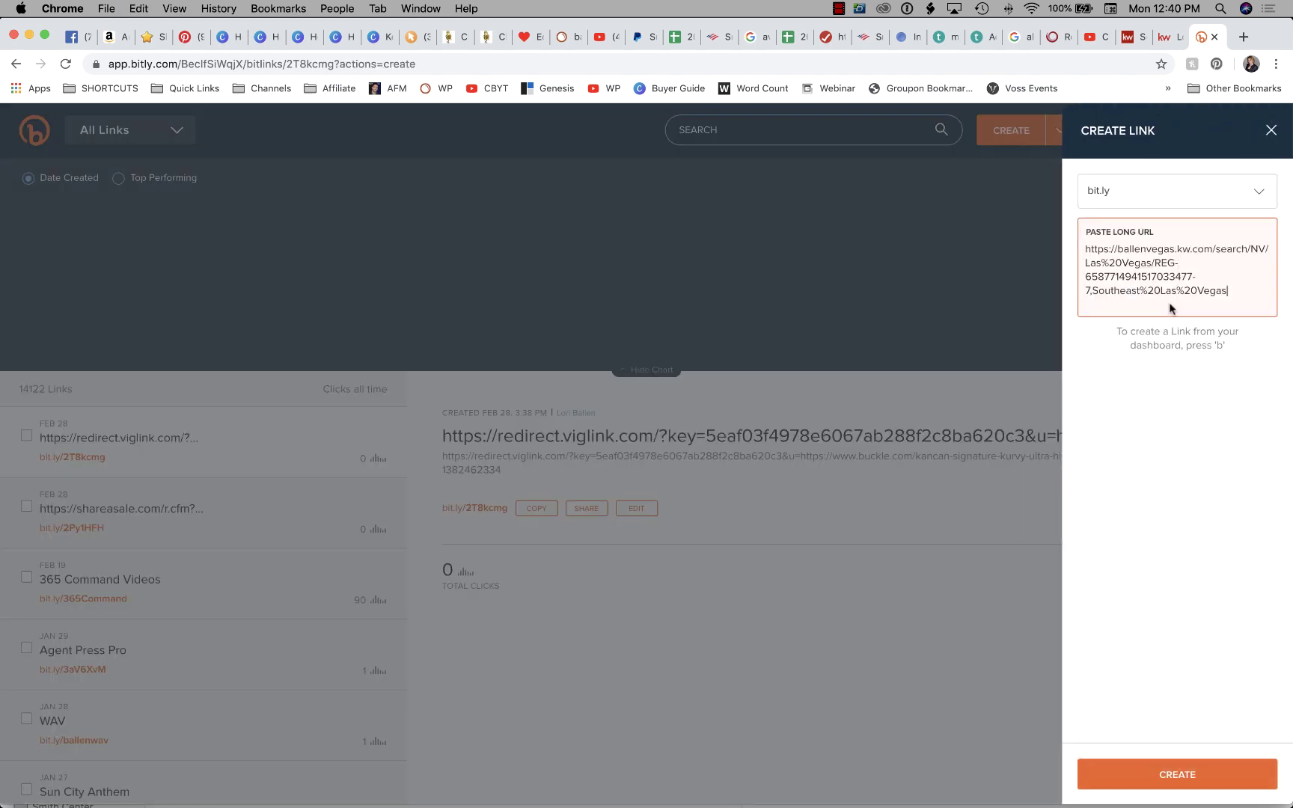
left_click(1186, 779)
Title the new short link "Southeast Las Vegas Homes".
left_click(1106, 275)
type("Southeast Las veg")
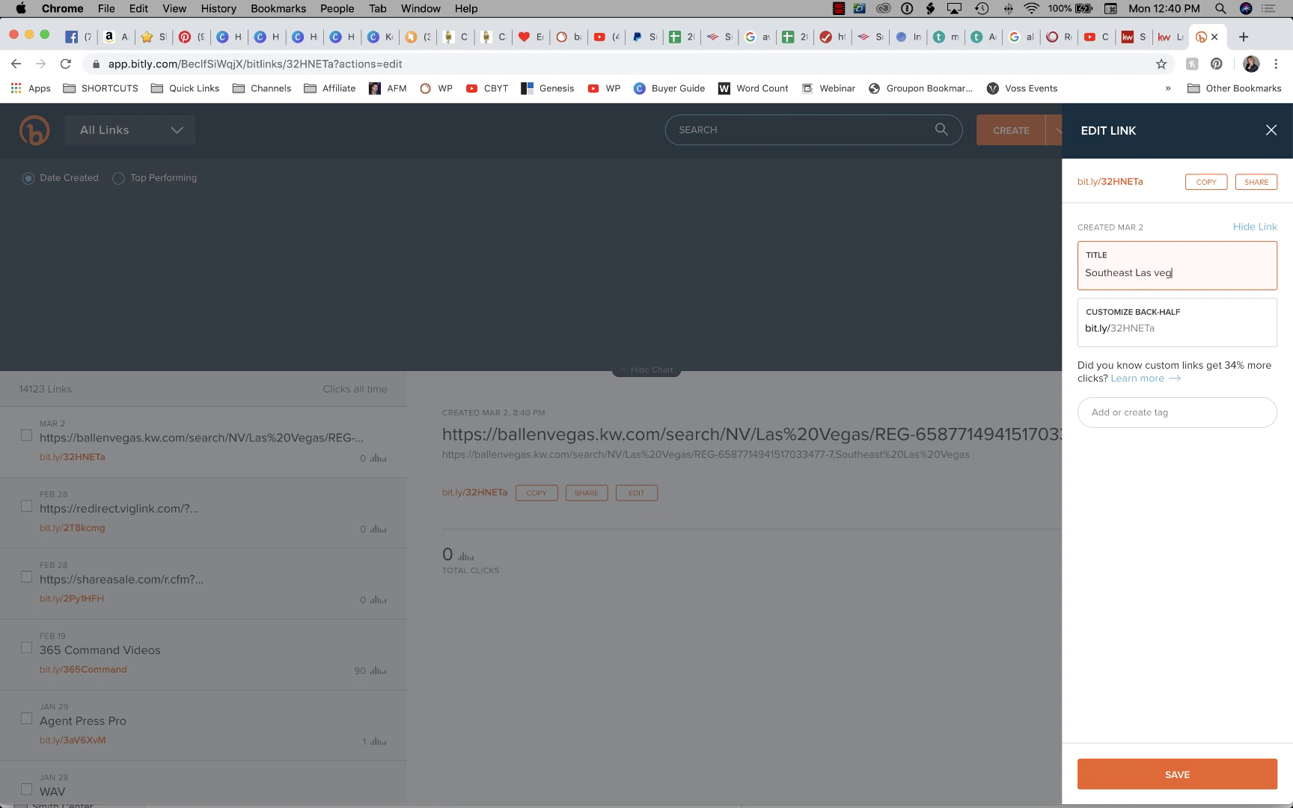
type("s")
key("BackSpace")
type("Vegas Homes")
Customize the link's back-half as SELasVegas, save it and copy the short link.
left_click(1153, 326)
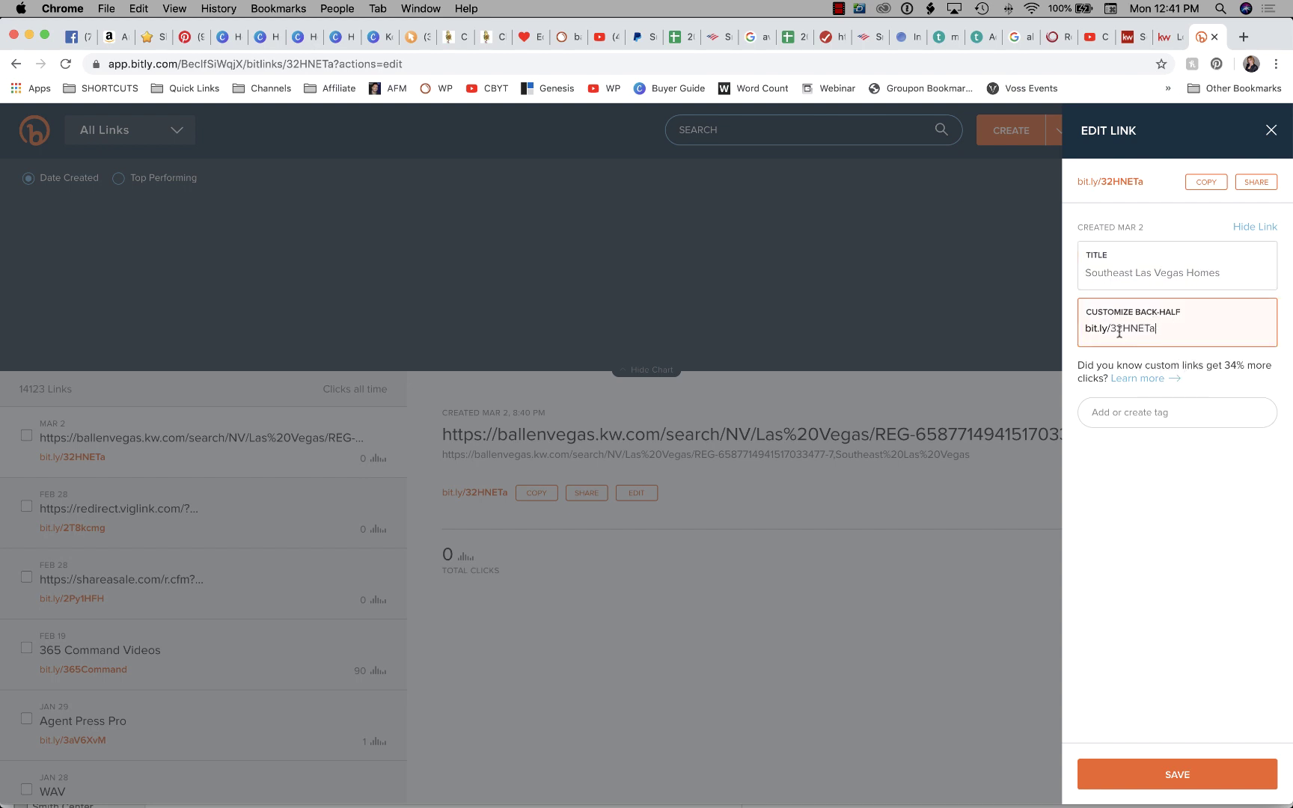
left_click_drag(1112, 327, 1182, 326)
type("SELasVegas")
key("Return")
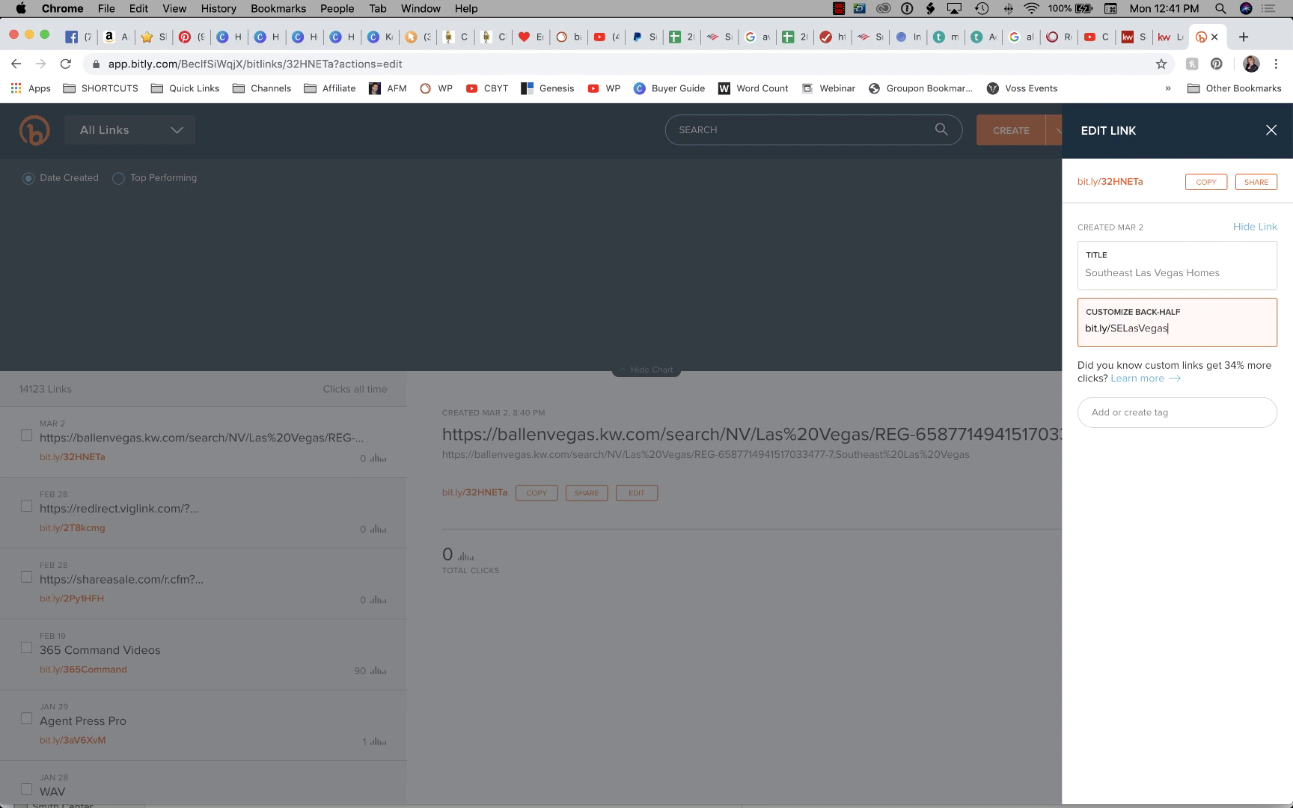
double_click(1157, 327)
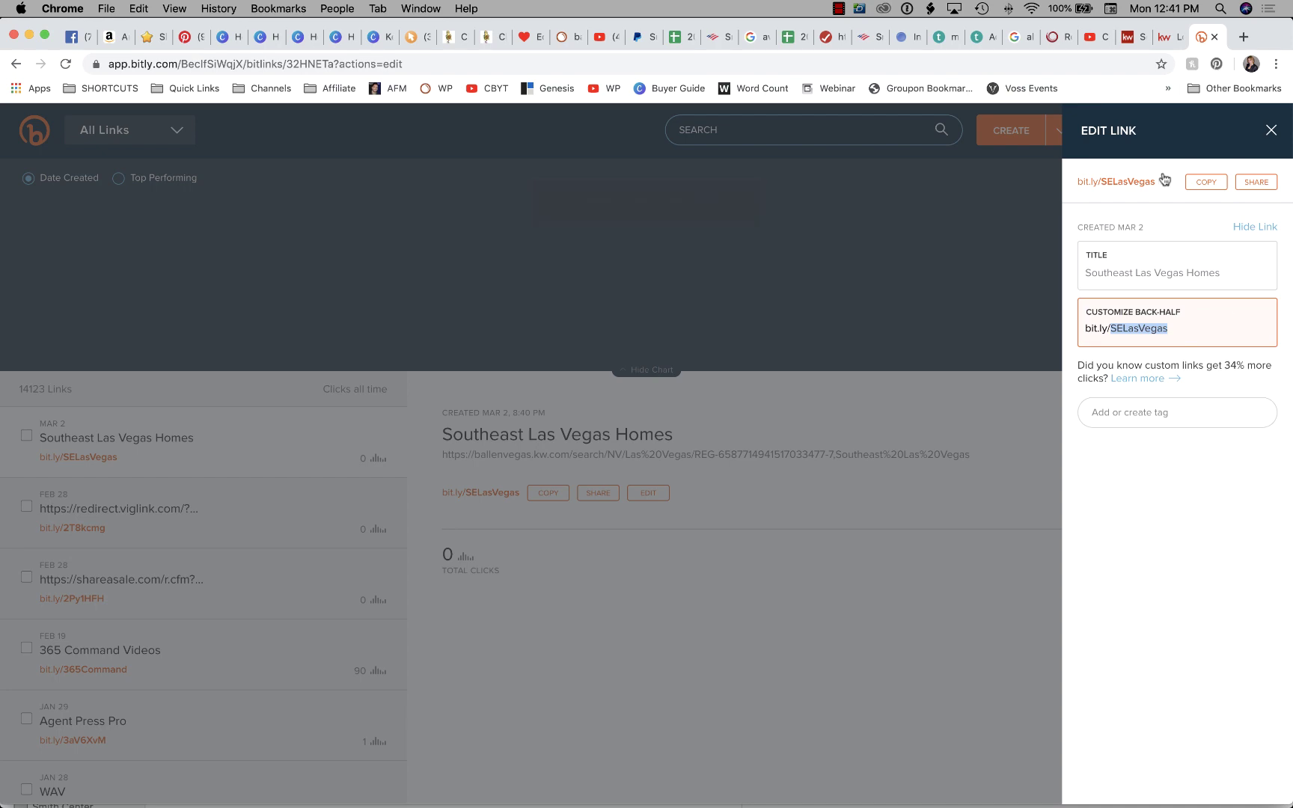
left_click(1211, 187)
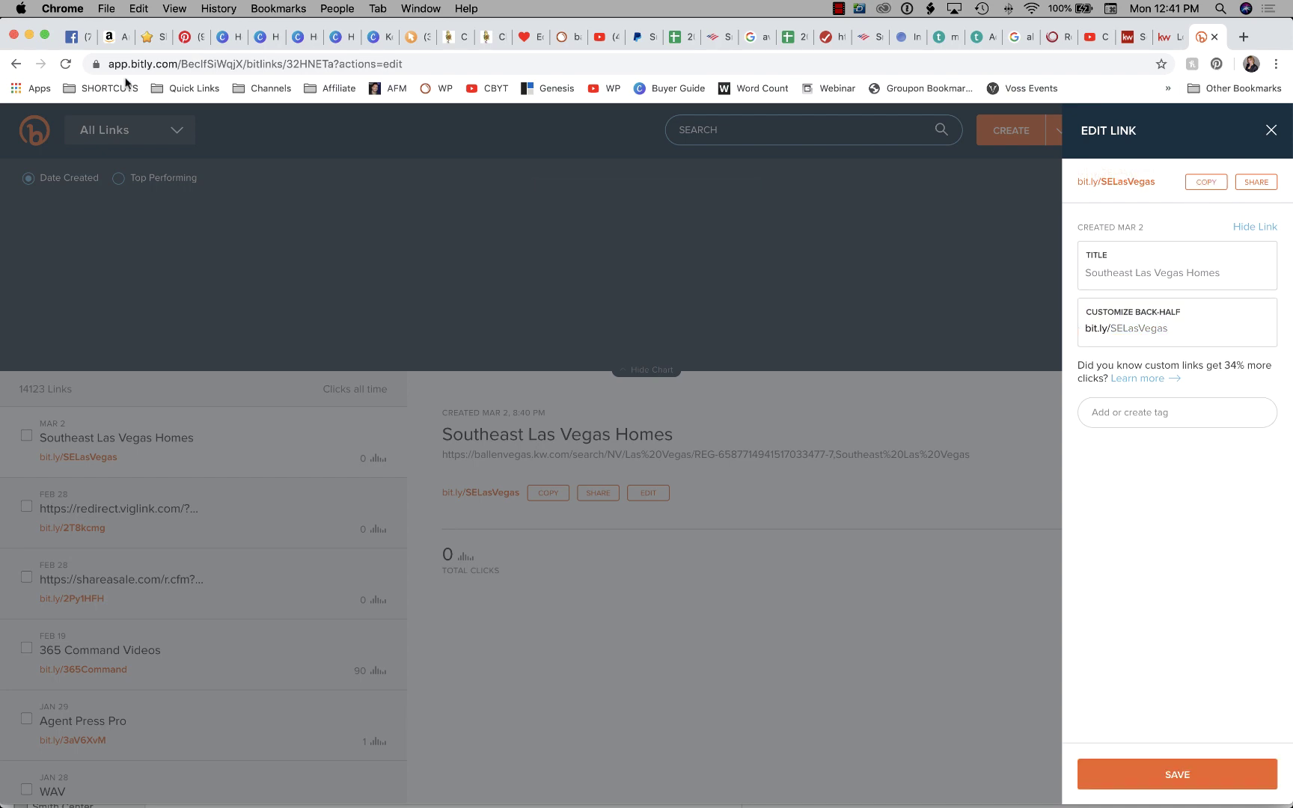
Switch to Command's new post and write "Check out the latest listings for Southeast Las Vegas including a couple just reduced homes.".
left_click(71, 37)
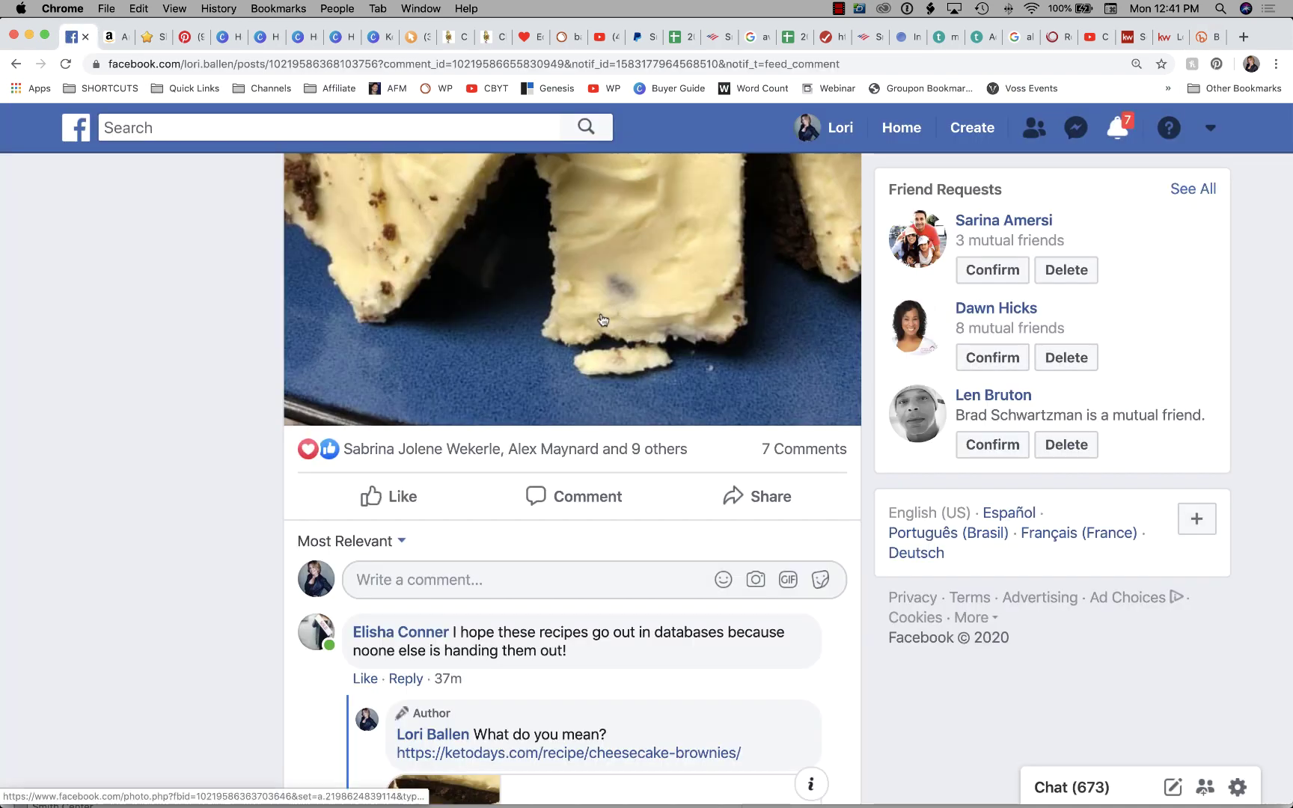
left_click(1167, 37)
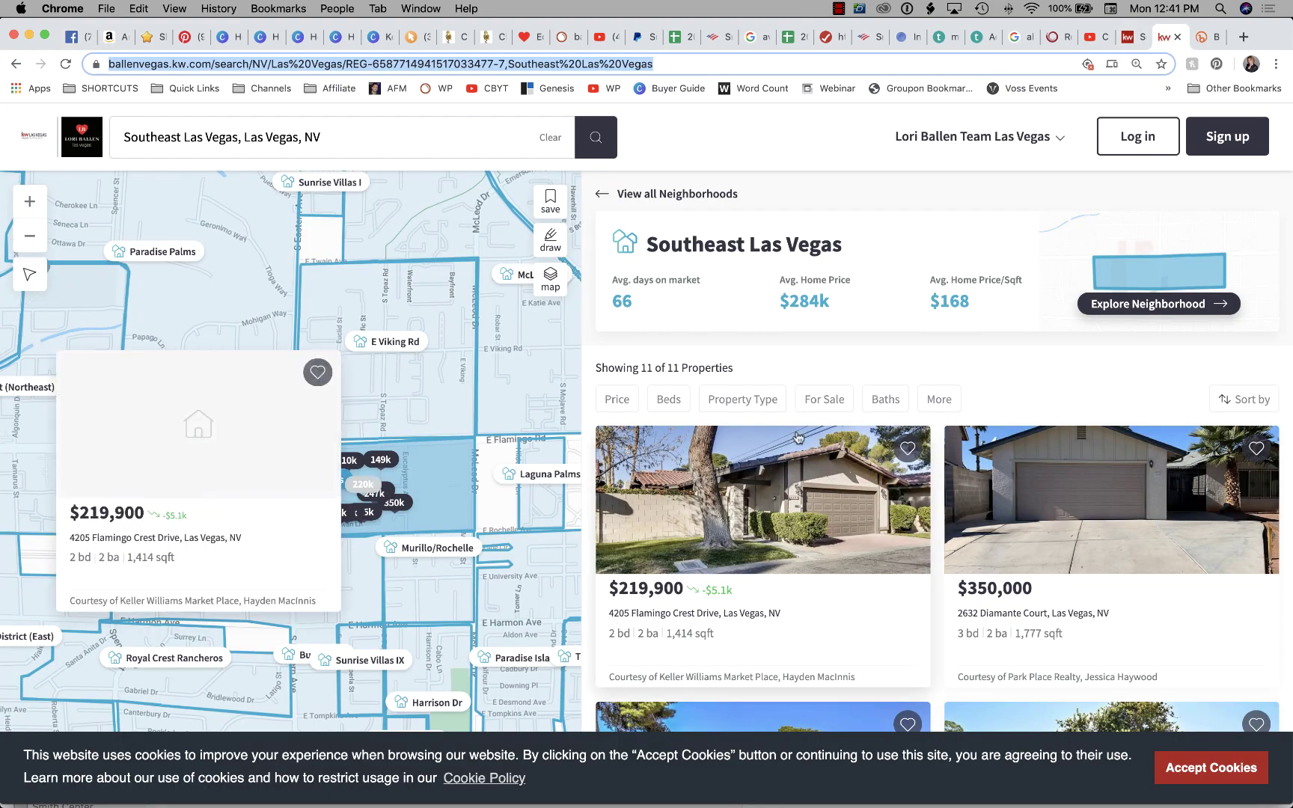
left_click(1127, 37)
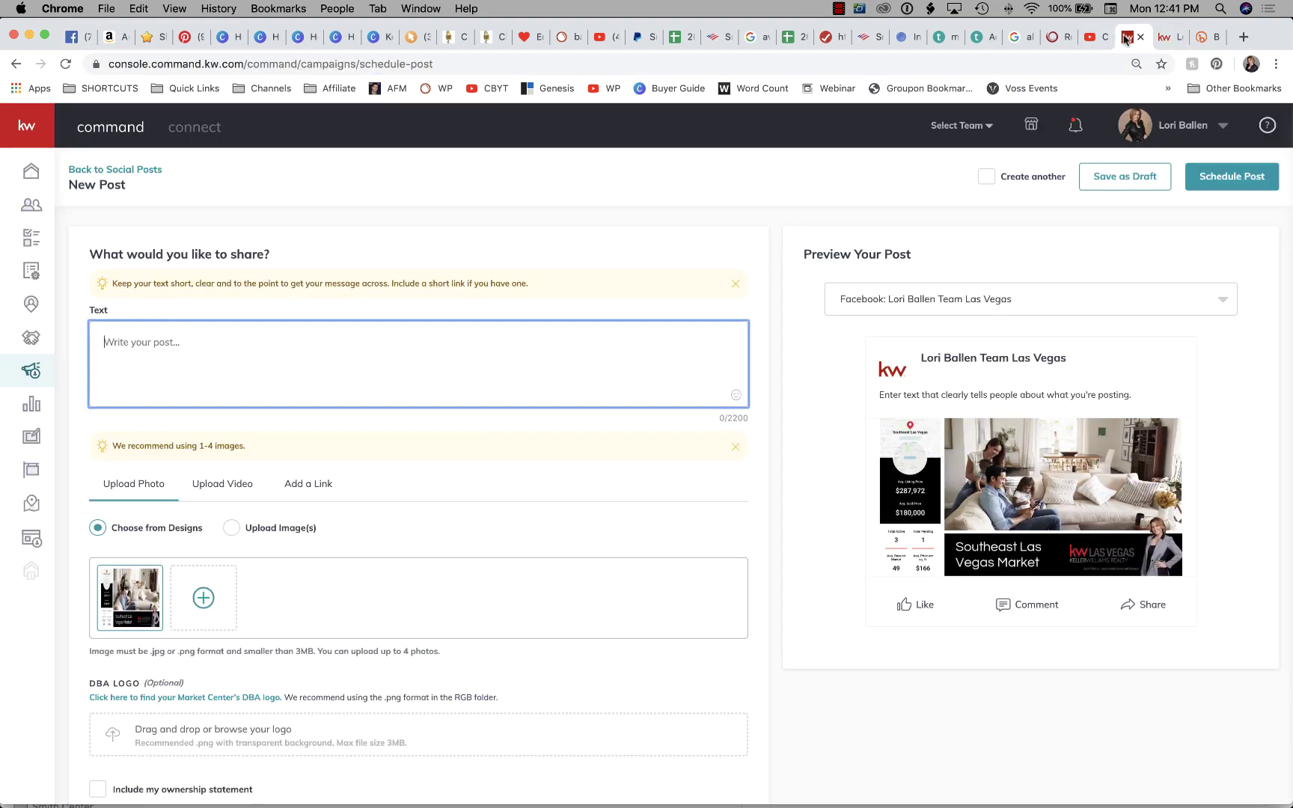
type("Ch")
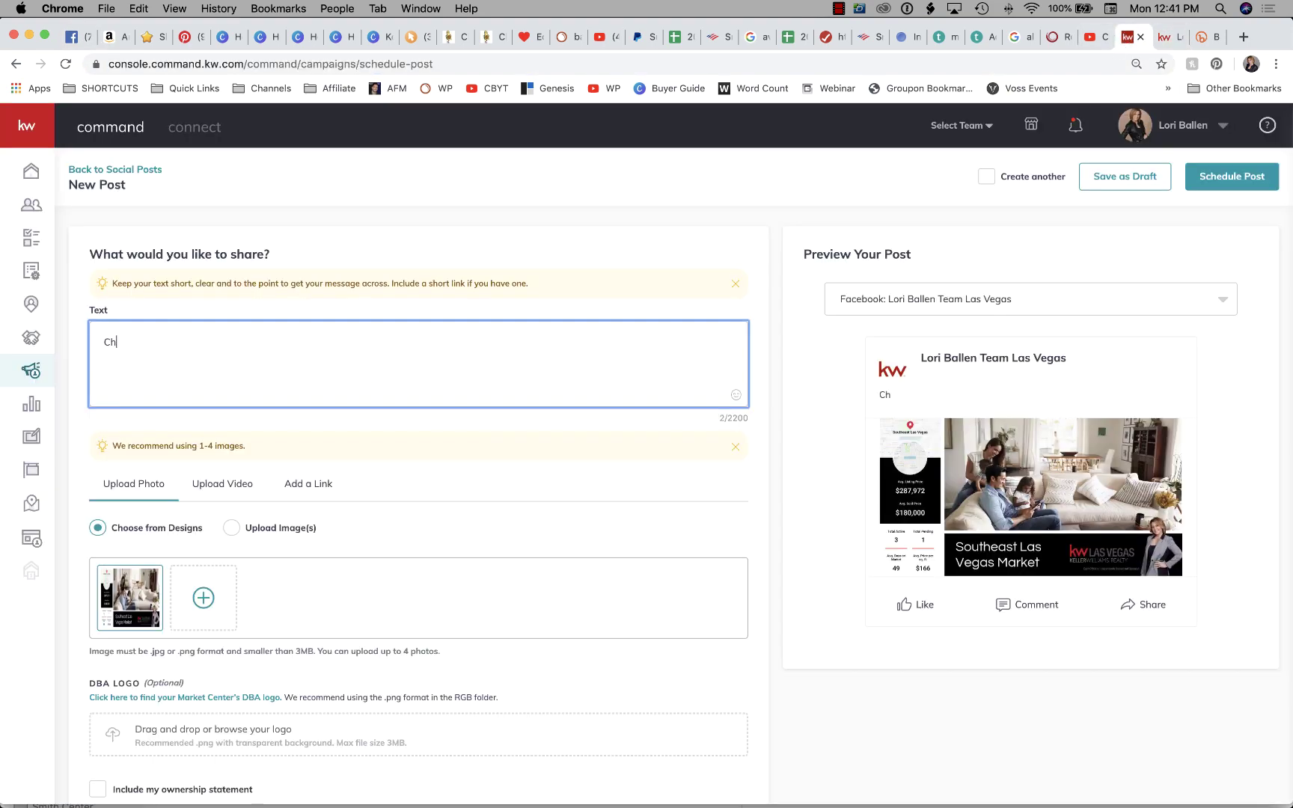
type("eck out the latest listi")
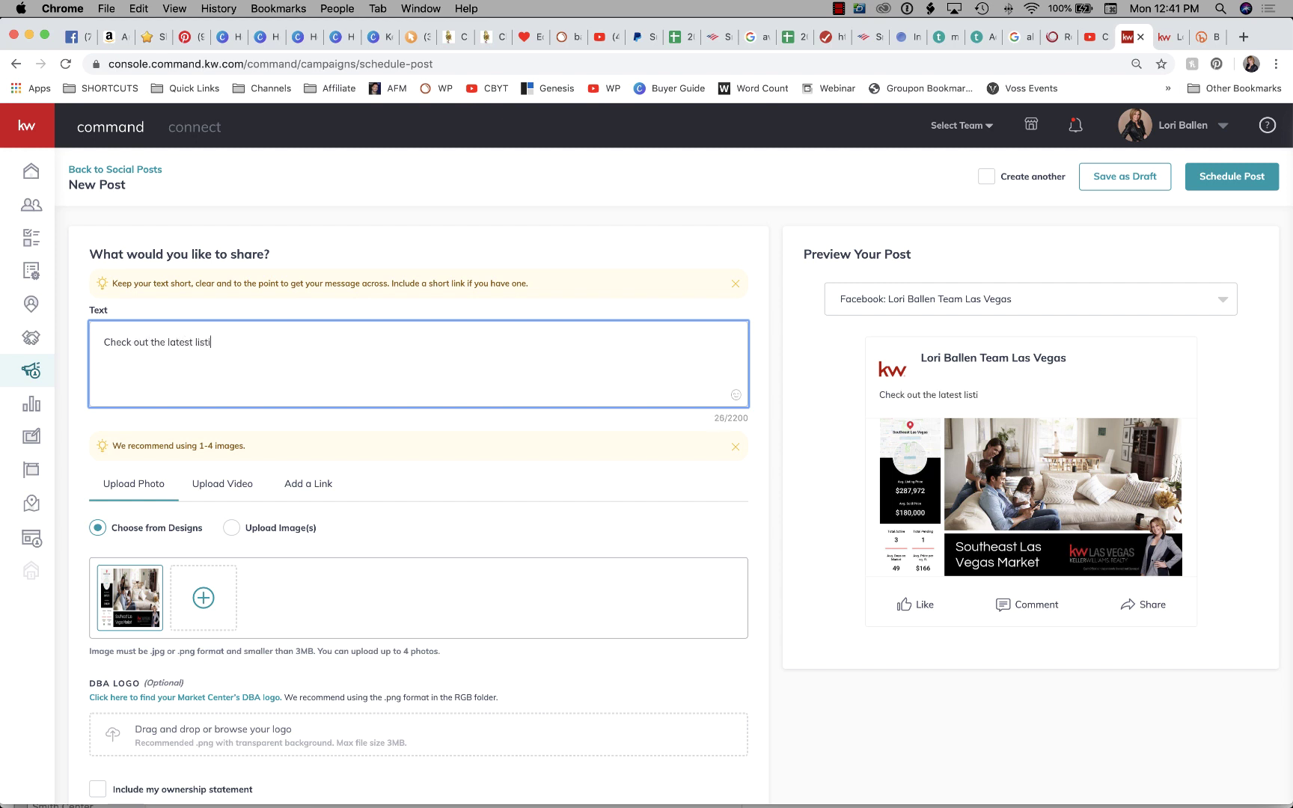
type("ngs for Southeast Las Vegas including a couple")
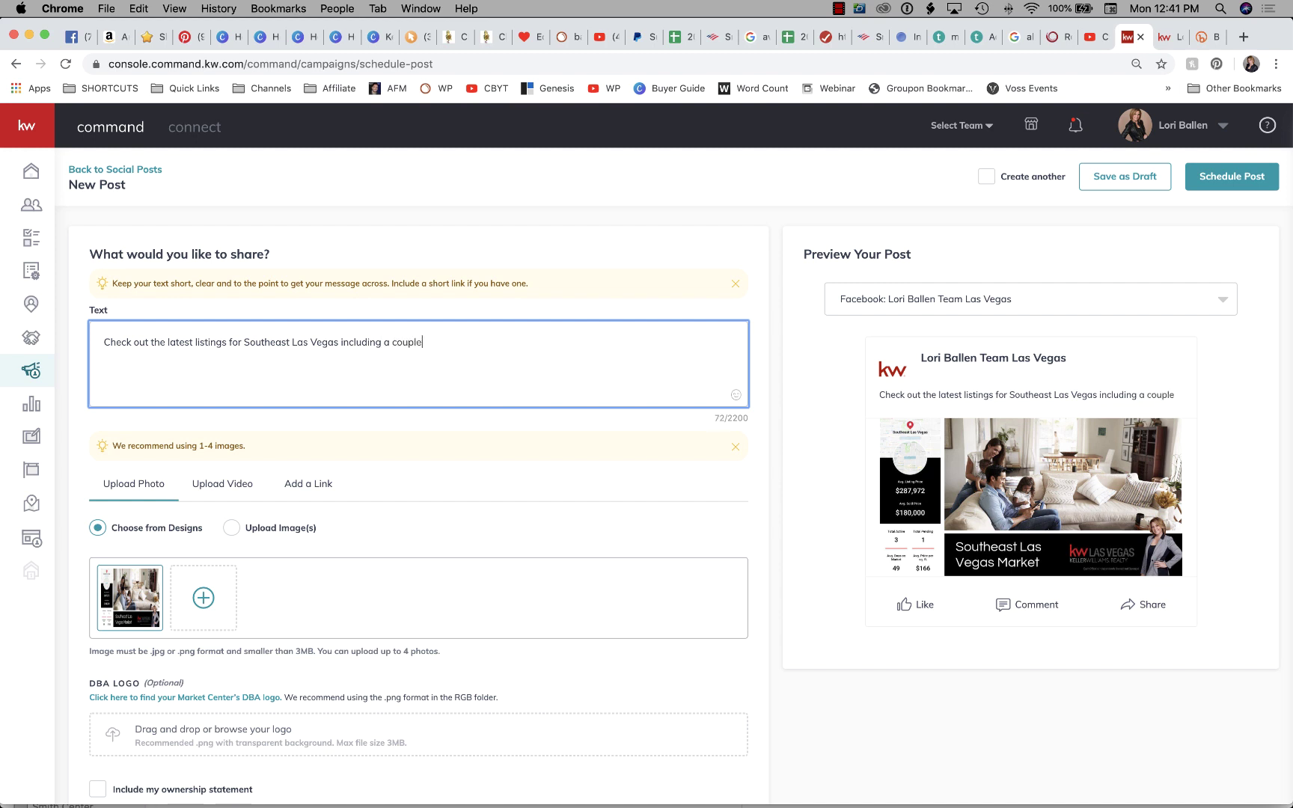
type(" just reduced homees.")
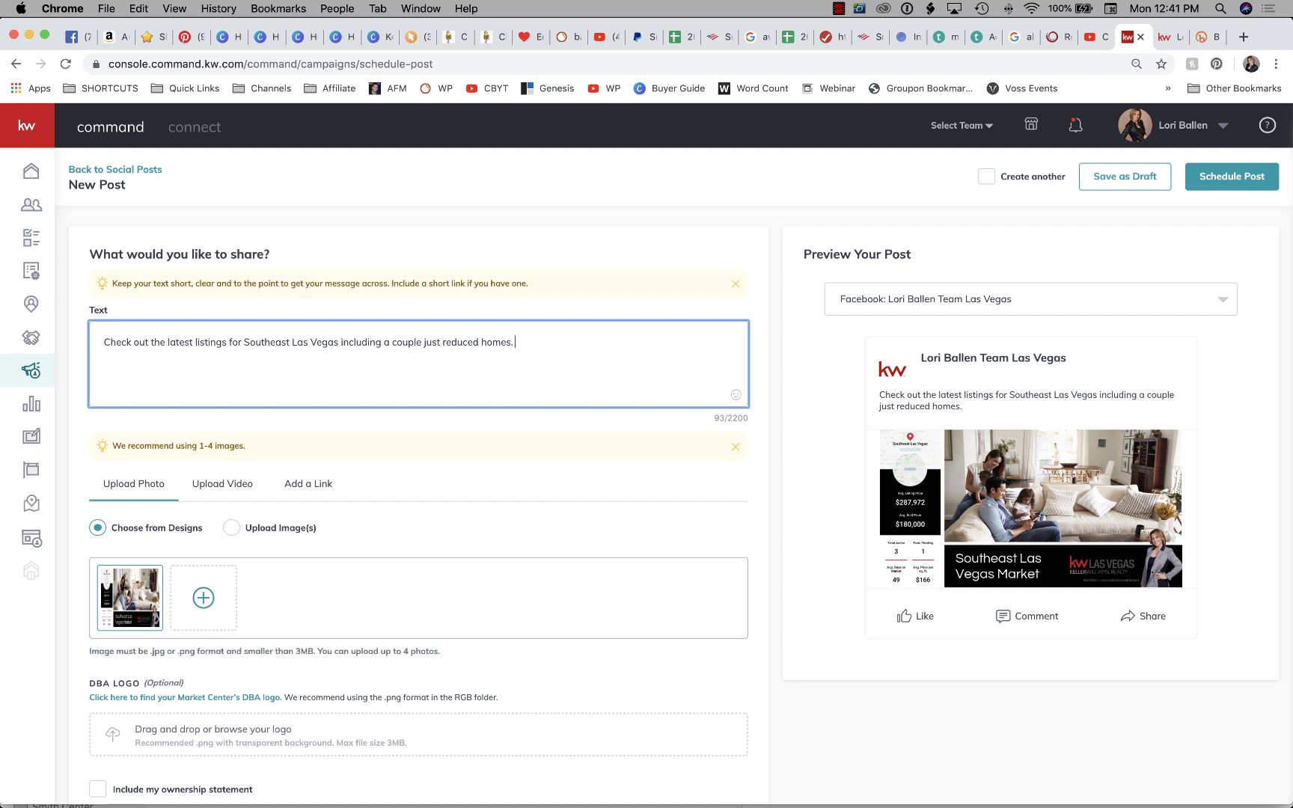
Add "Look for the green arrow to see how much the home was reduced." to the post text, followed by the copied short link.
type("Look for the green arrow to see ")
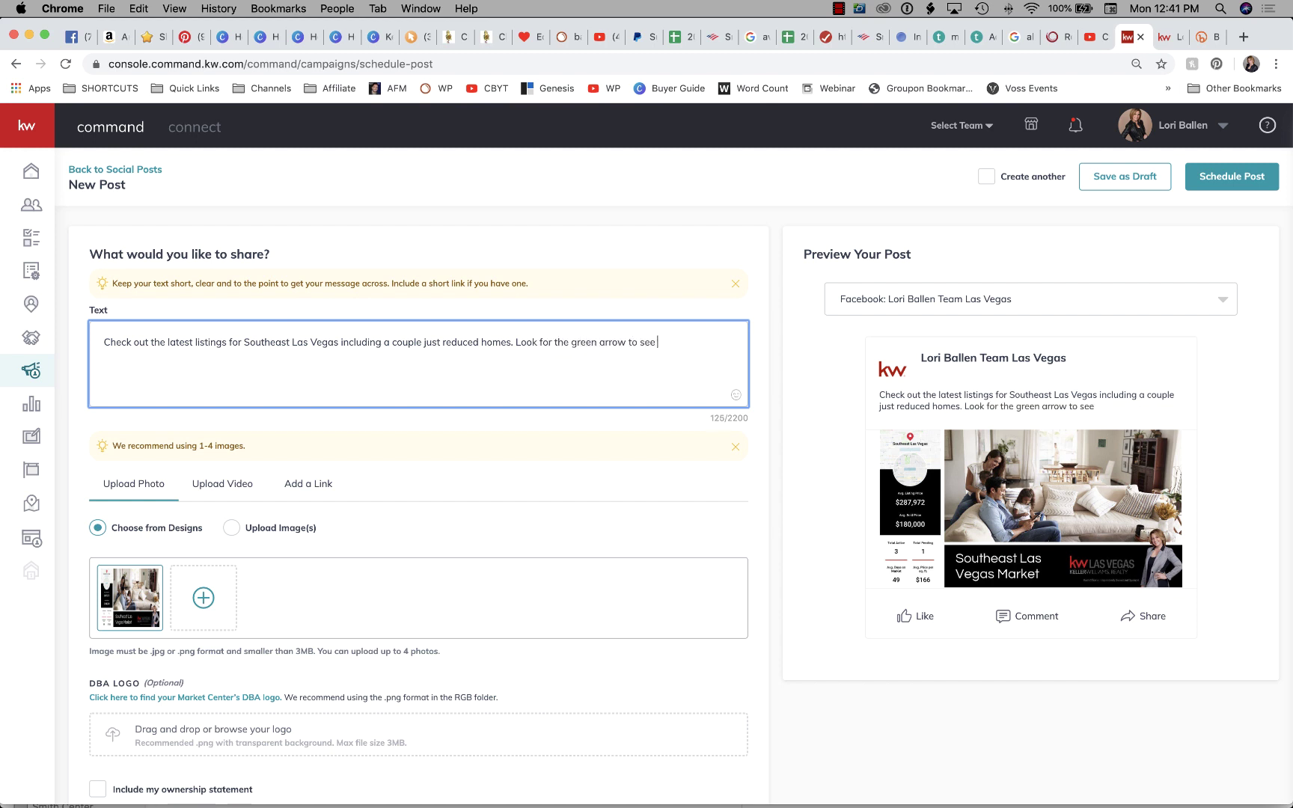
type("how much the home was reduced.")
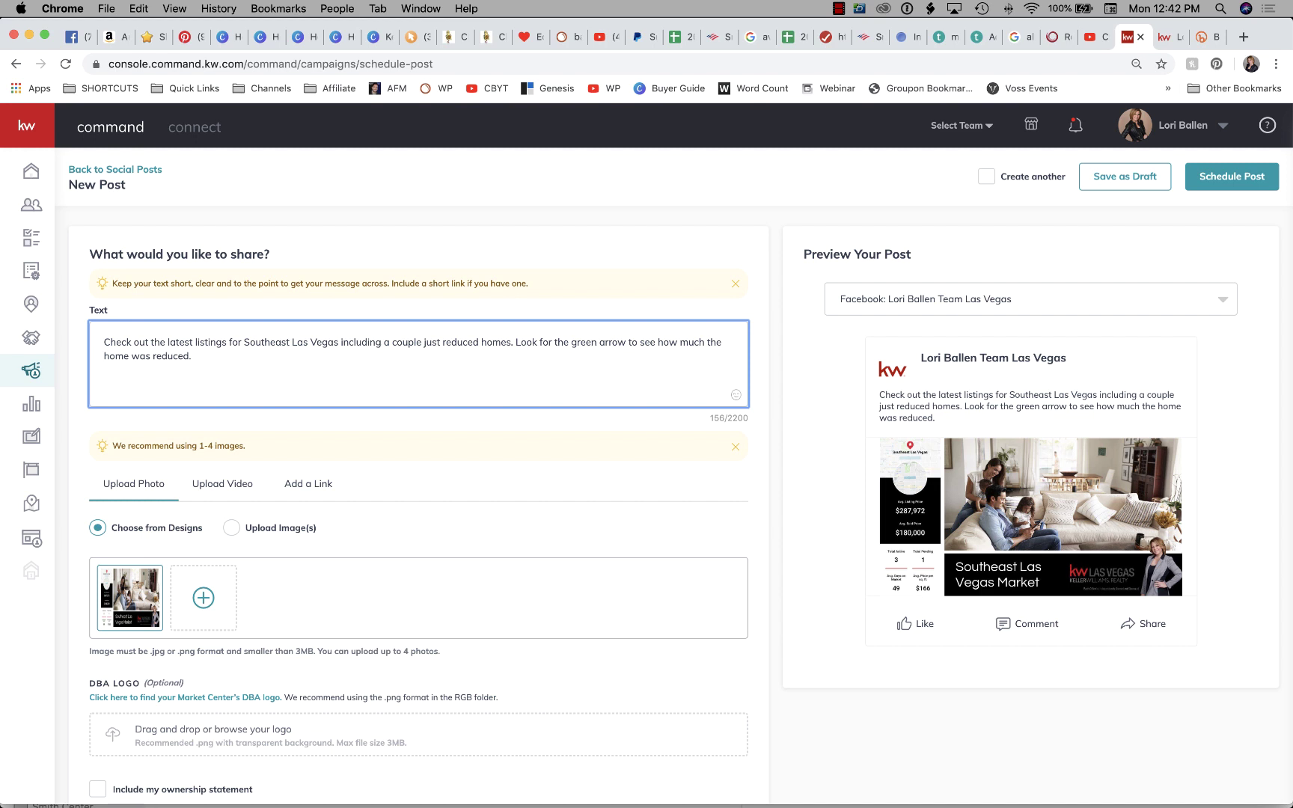
key("super+v")
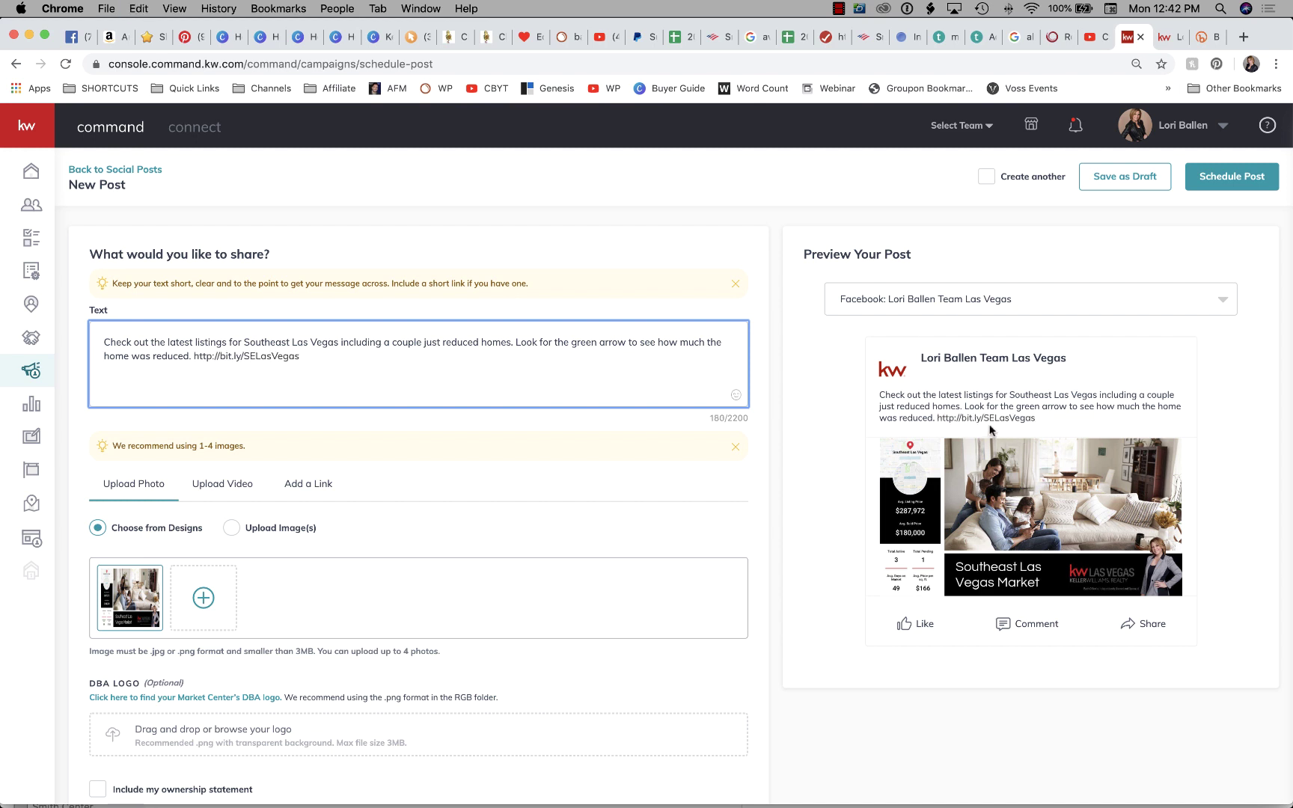
Publish the post immediately to the connected Twitter account as well as the Facebook page.
scroll(280, 416, "down", 5)
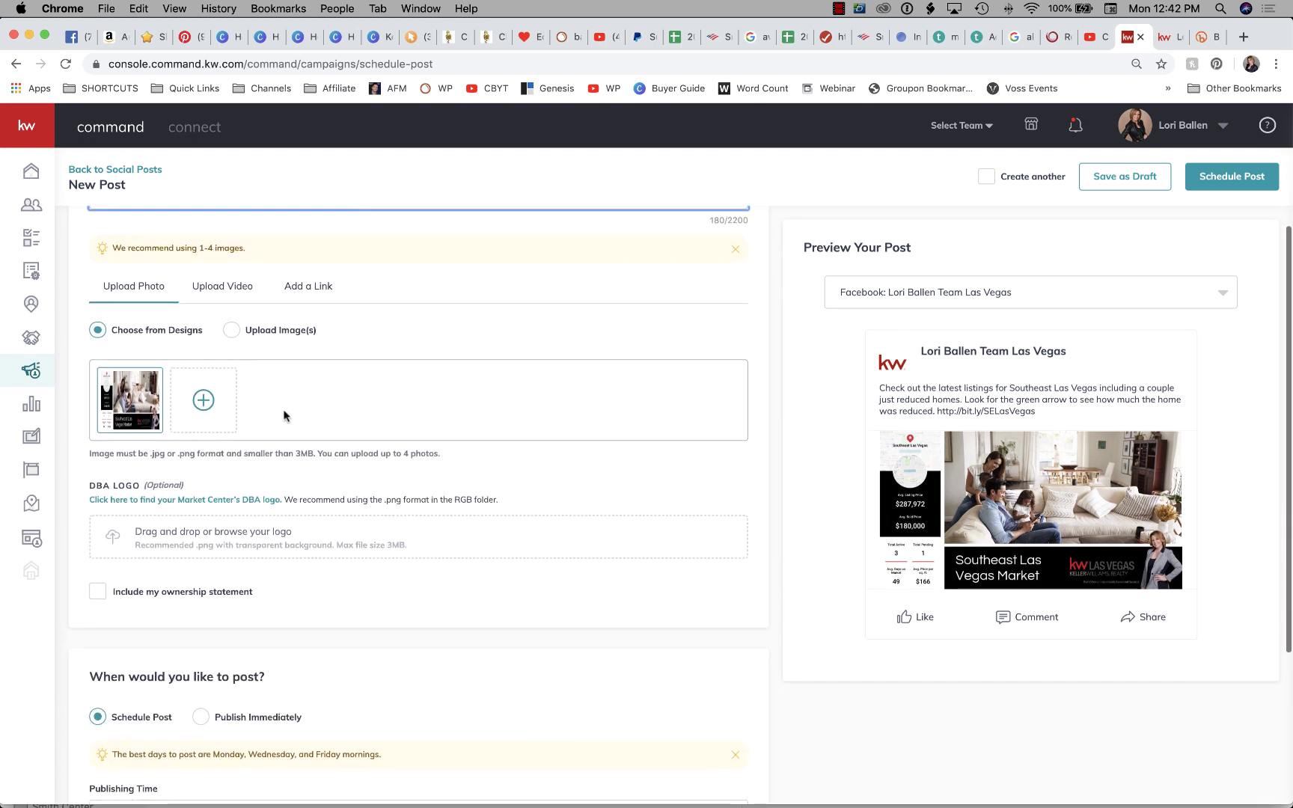
scroll(198, 445, "up", 2)
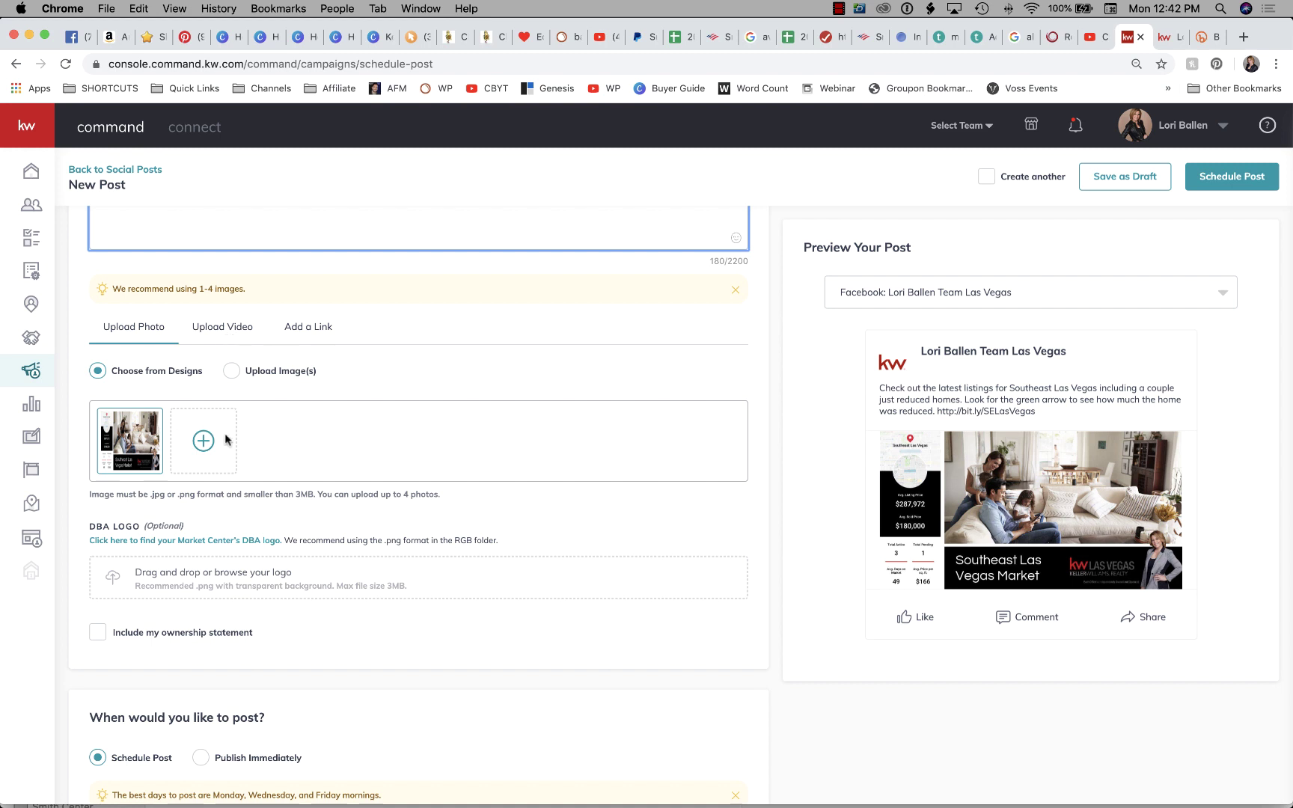
scroll(427, 463, "down", 3)
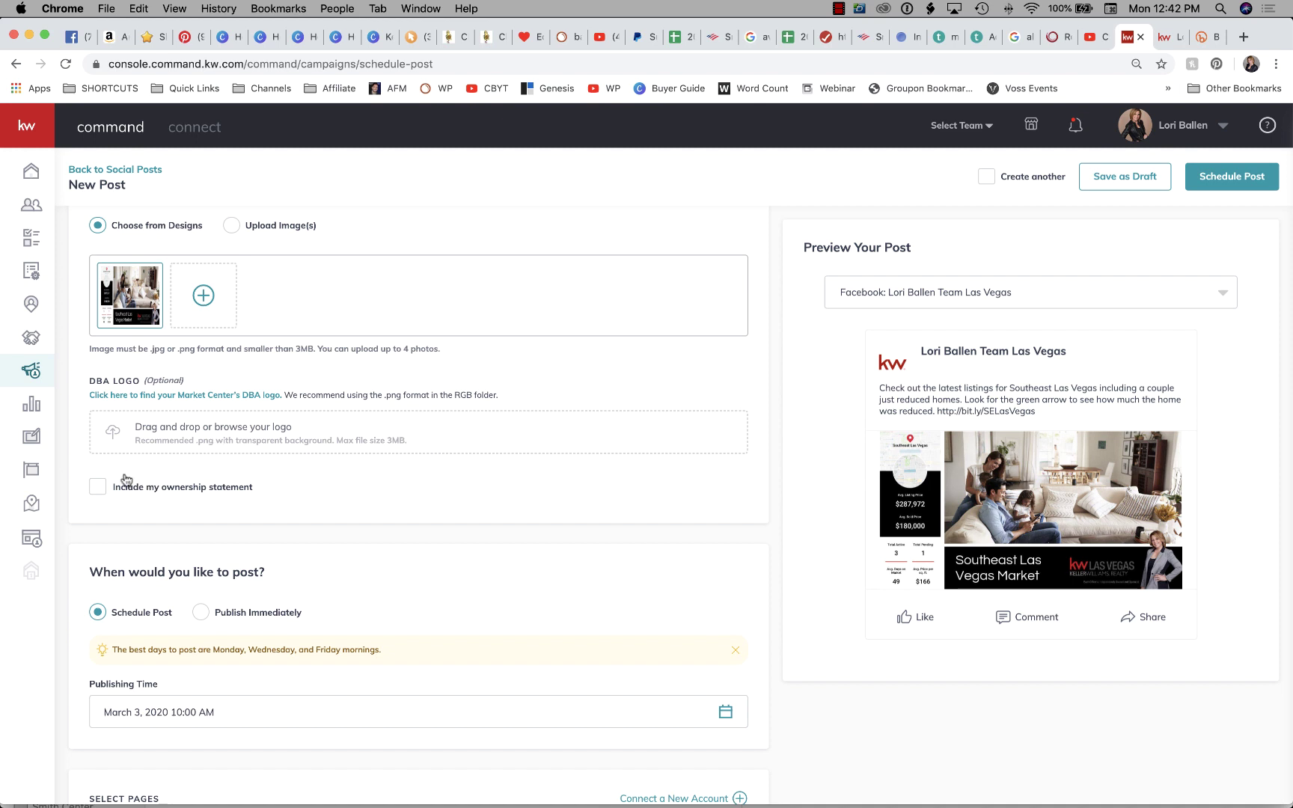
scroll(352, 569, "down", 3)
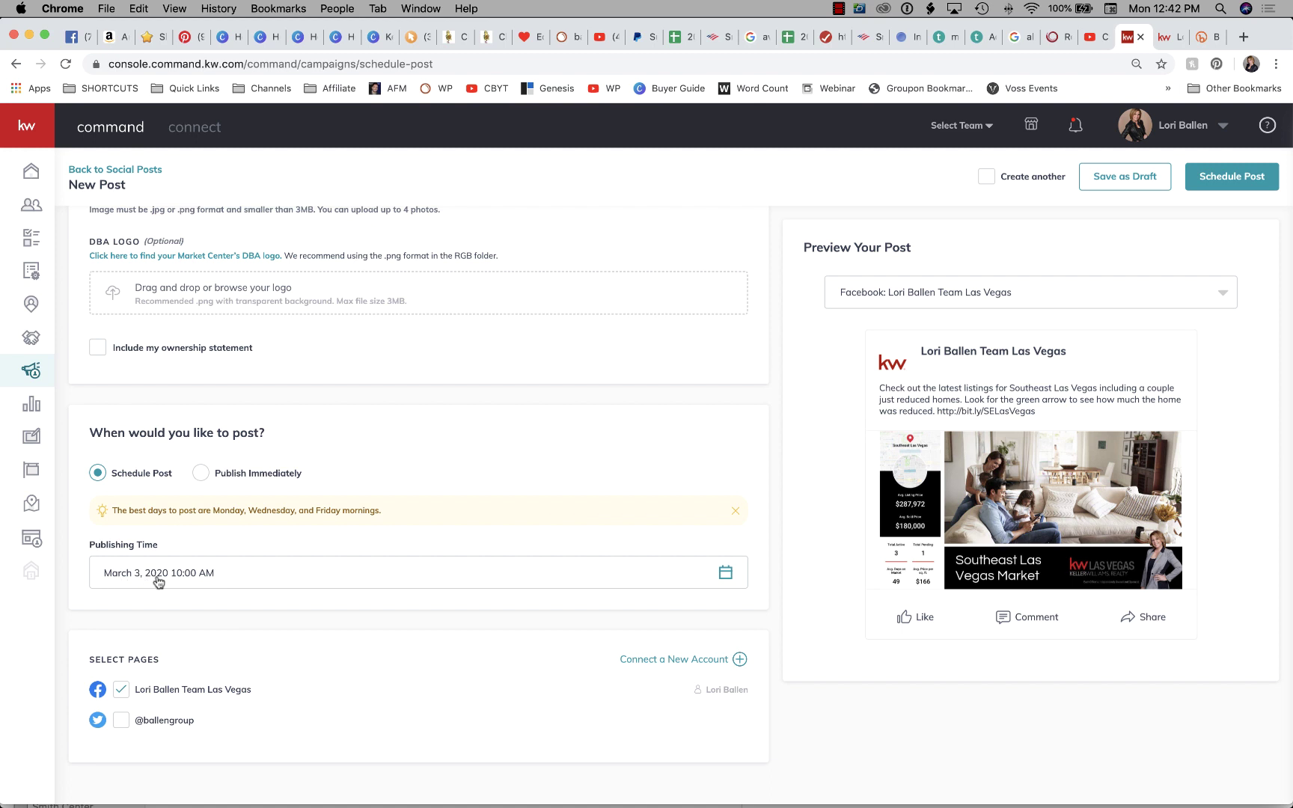
left_click(201, 474)
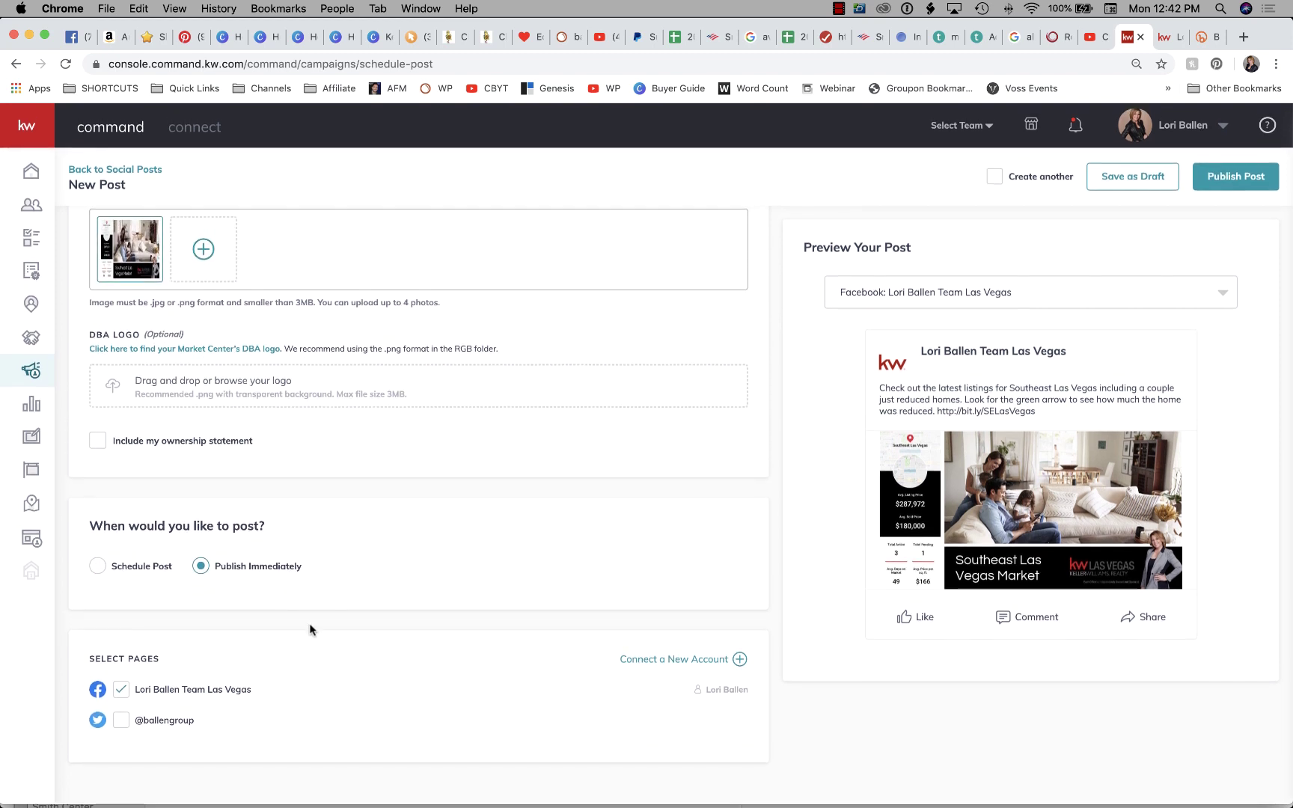
left_click(121, 720)
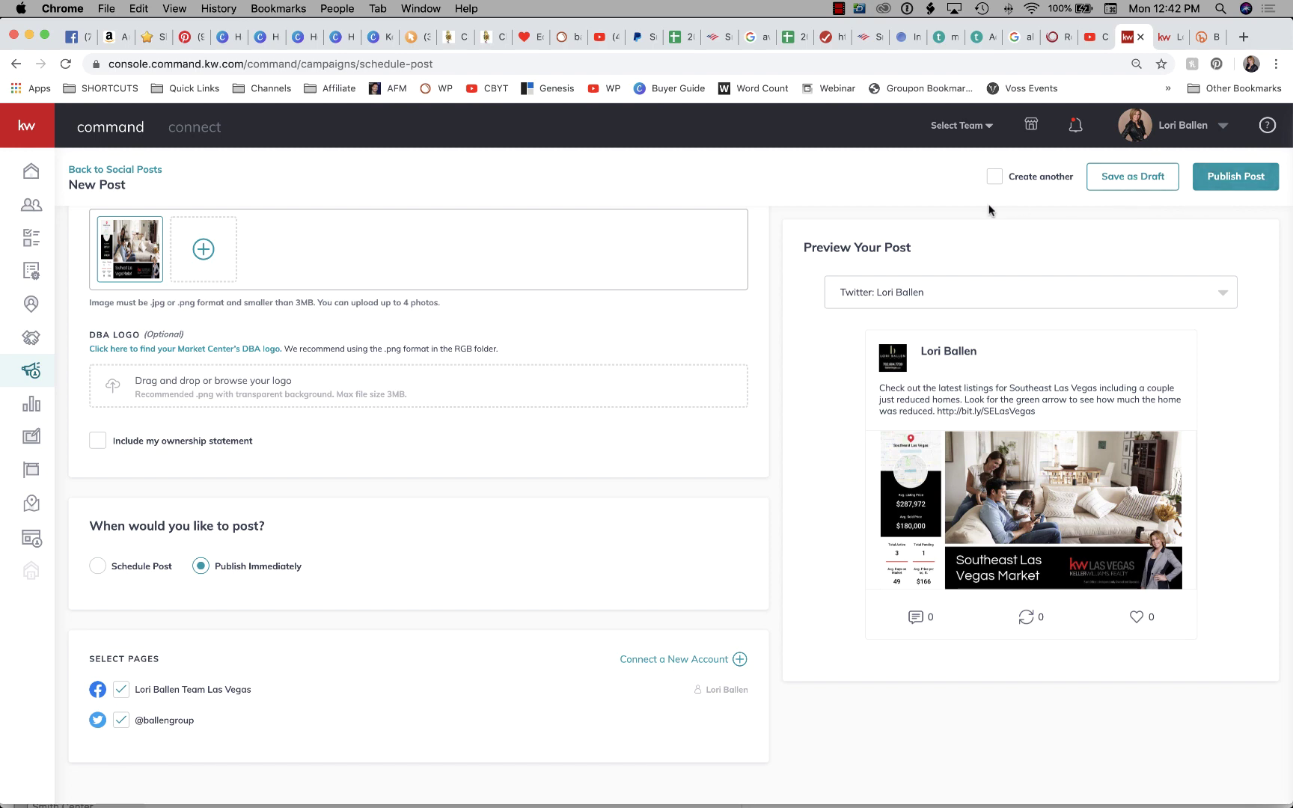
left_click(1244, 177)
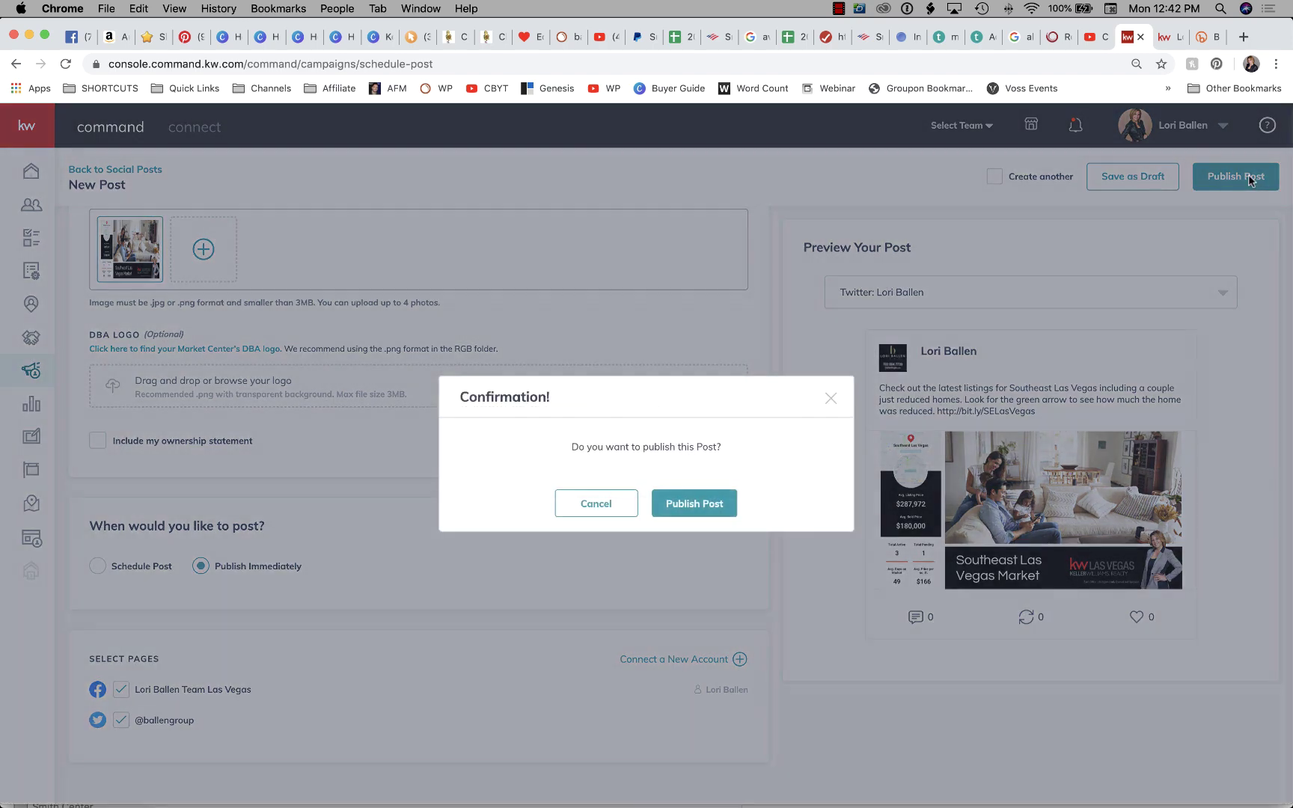
left_click(694, 515)
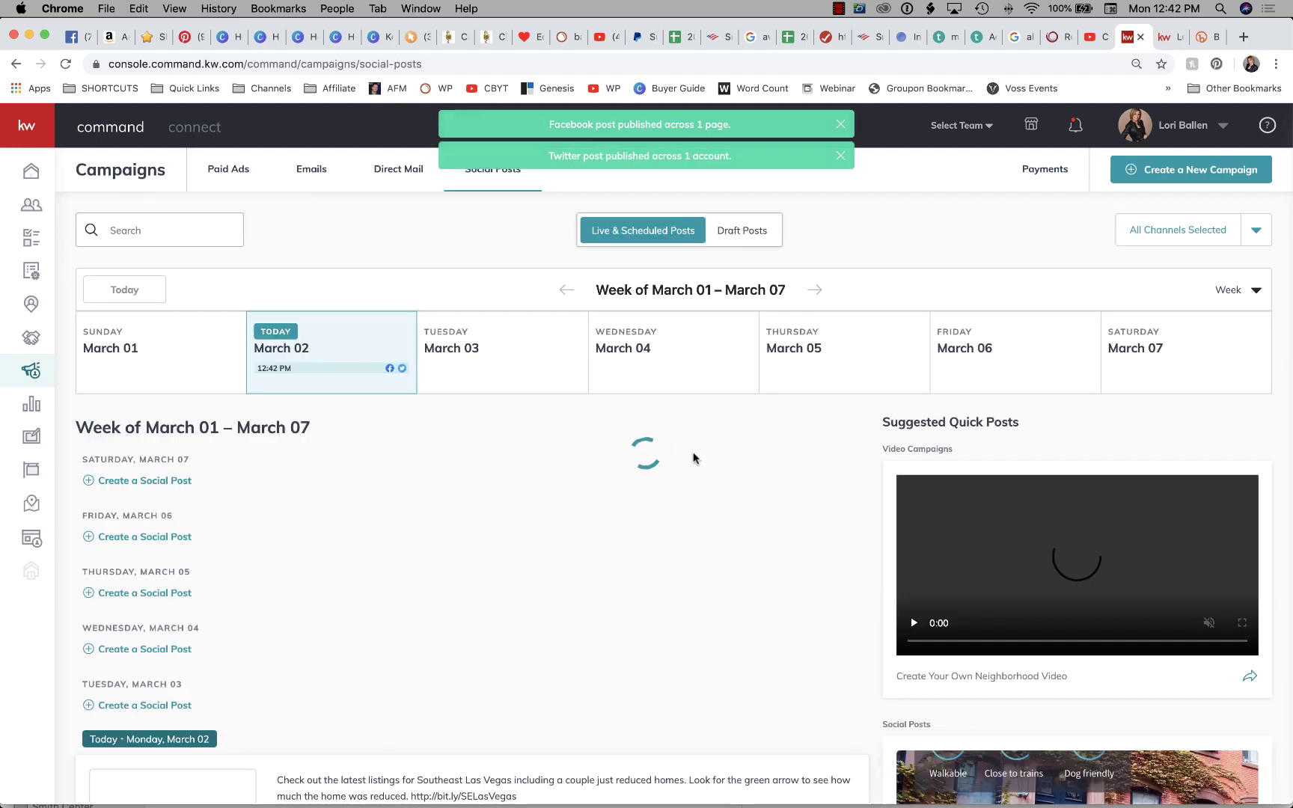
Examine the published post's channel status, engagement counters and available post actions.
scroll(693, 462, "down", 2)
scroll(696, 479, "down", 5)
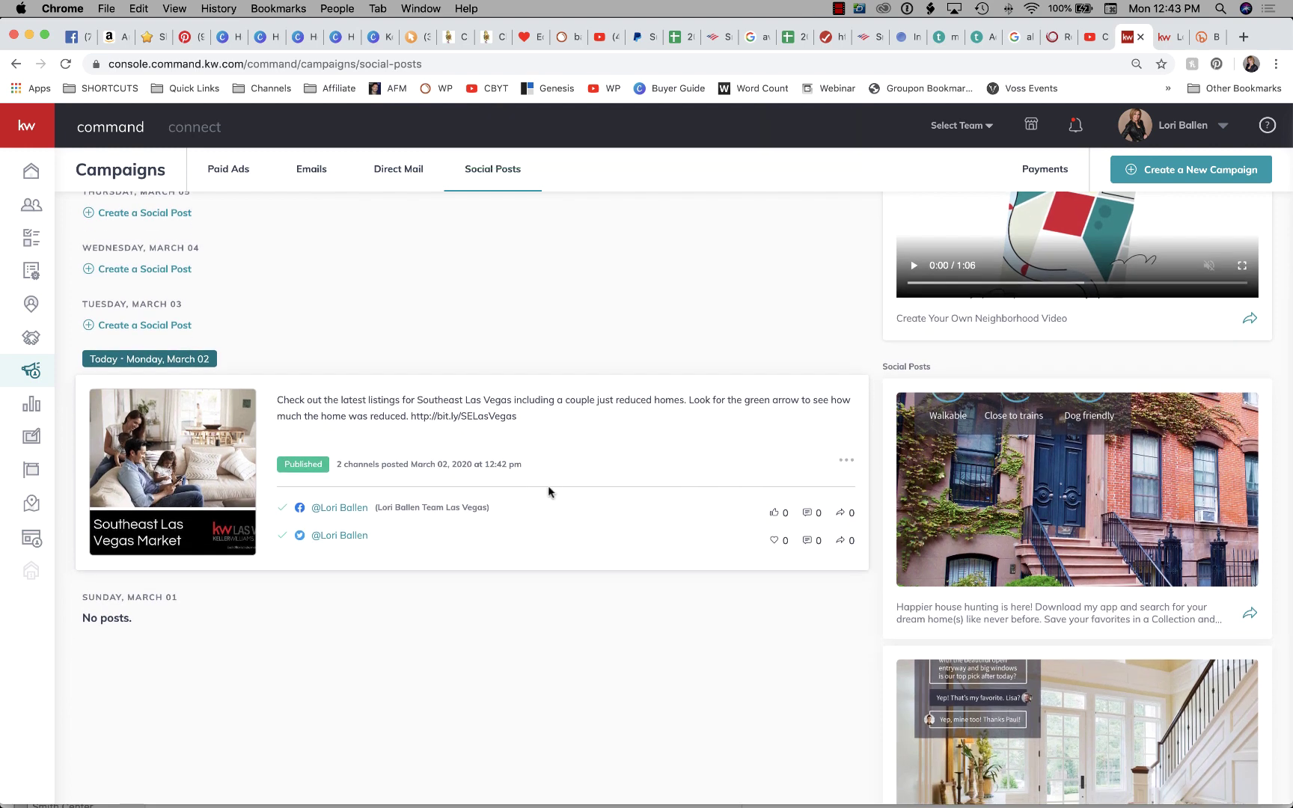
scroll(674, 568, "up", 1)
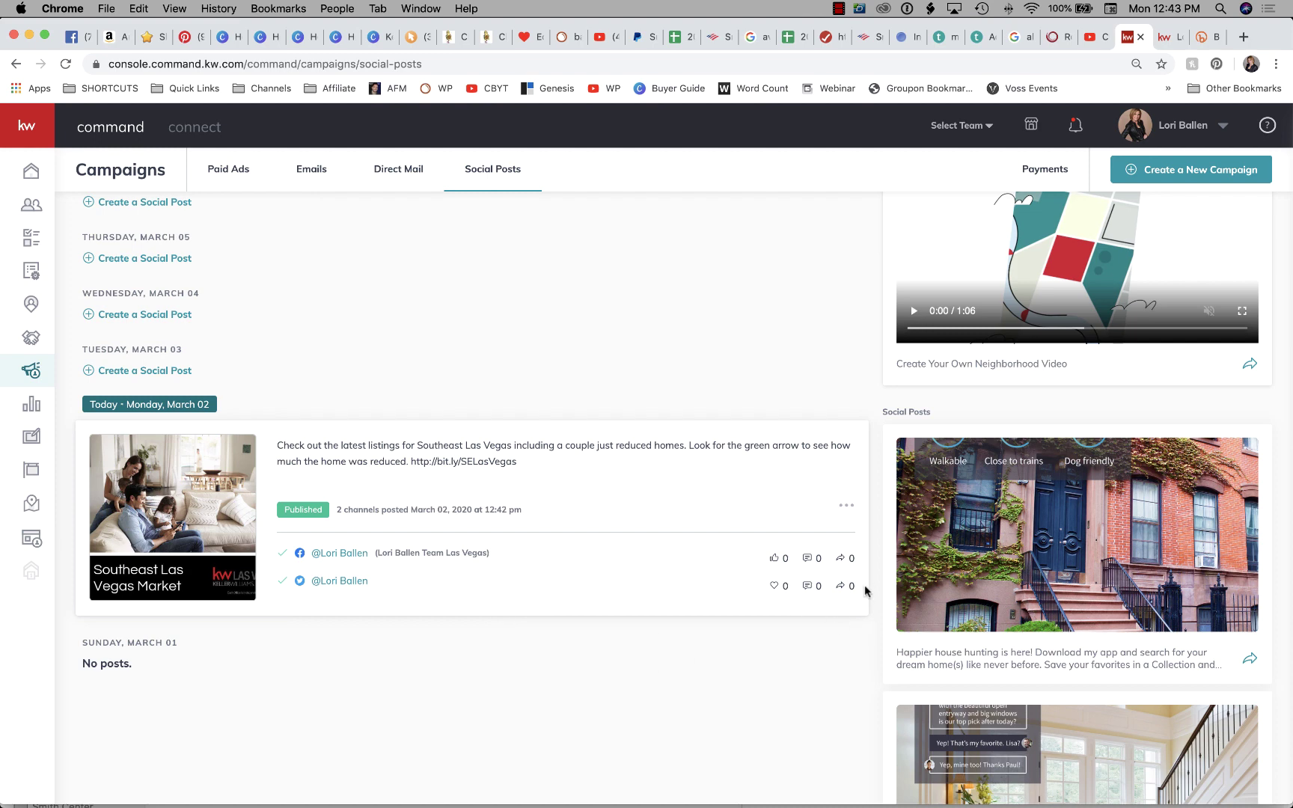
left_click(846, 508)
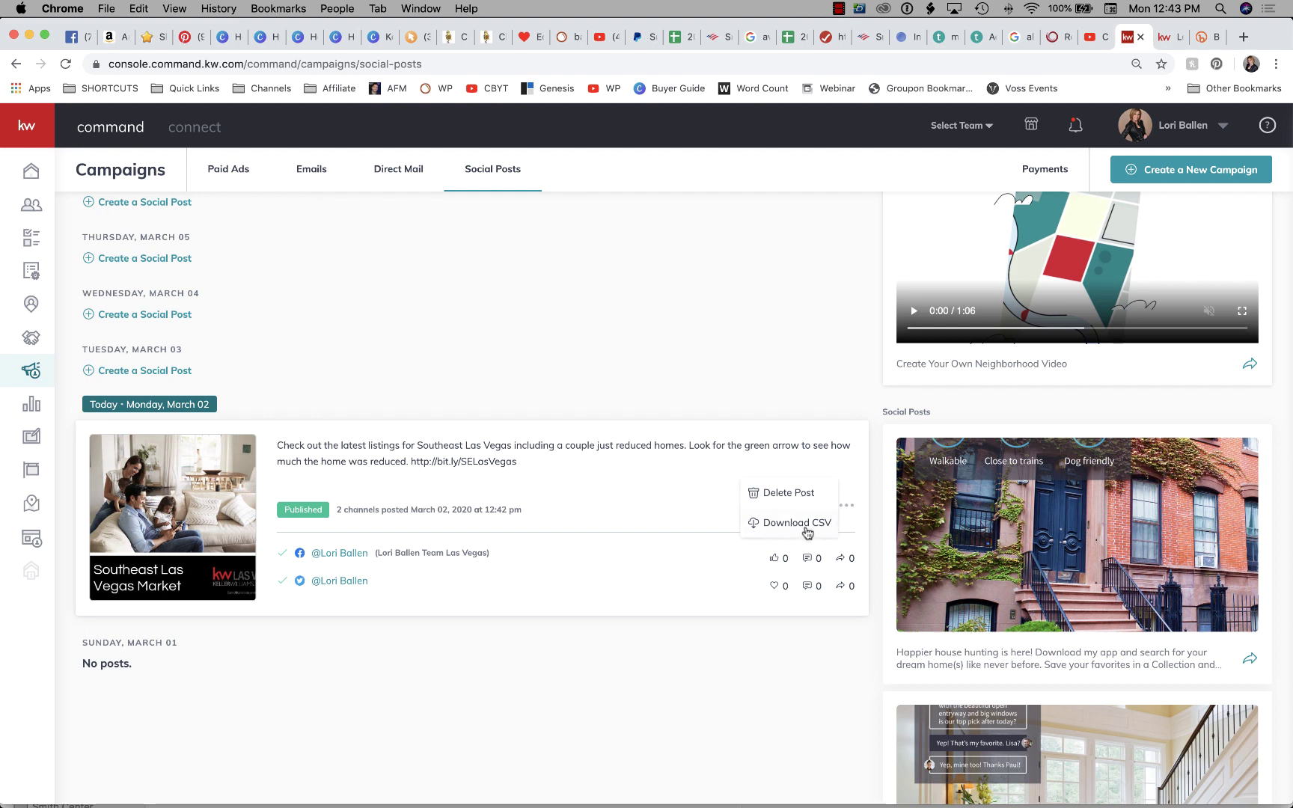
left_click(700, 336)
Review the week's calendar and the live and scheduled posts for March 01 – March 07.
scroll(534, 439, "up", 10)
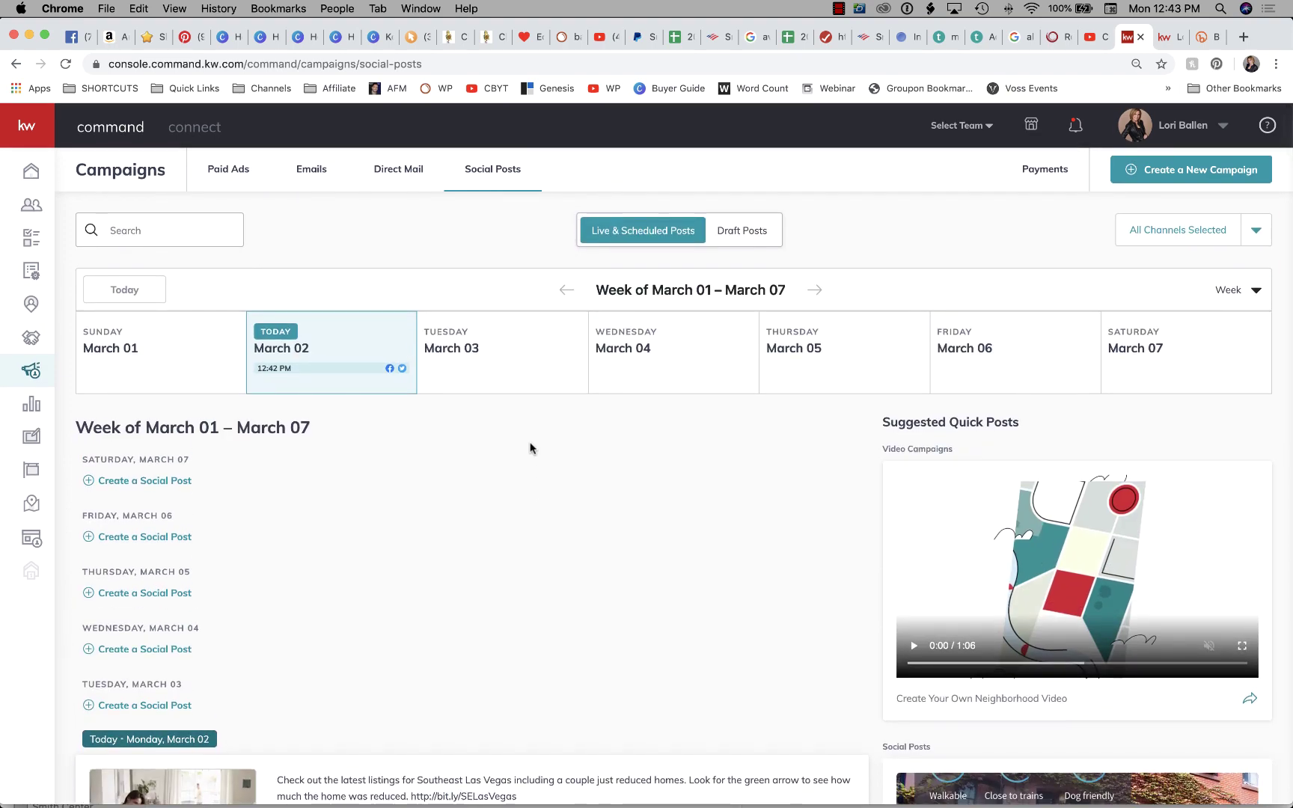
scroll(522, 445, "down", 5)
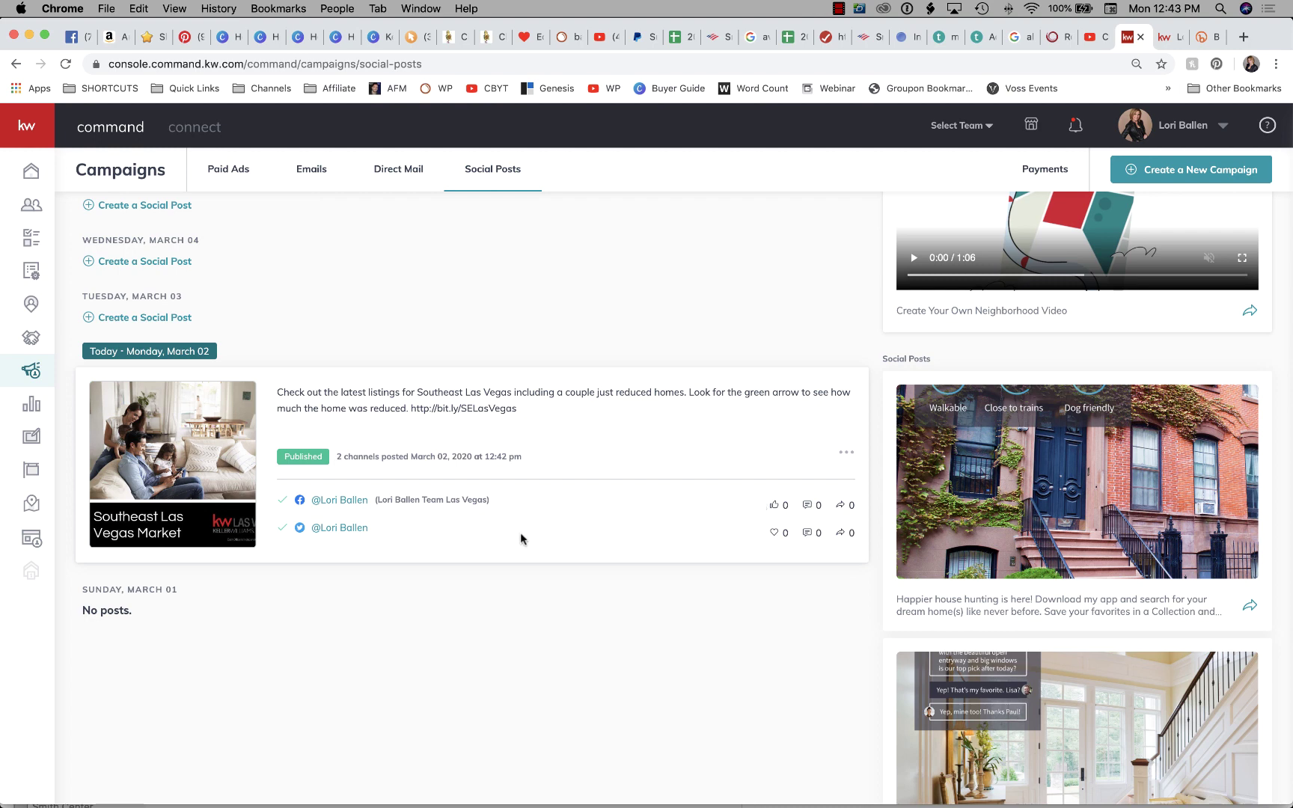
scroll(520, 539, "up", 5)
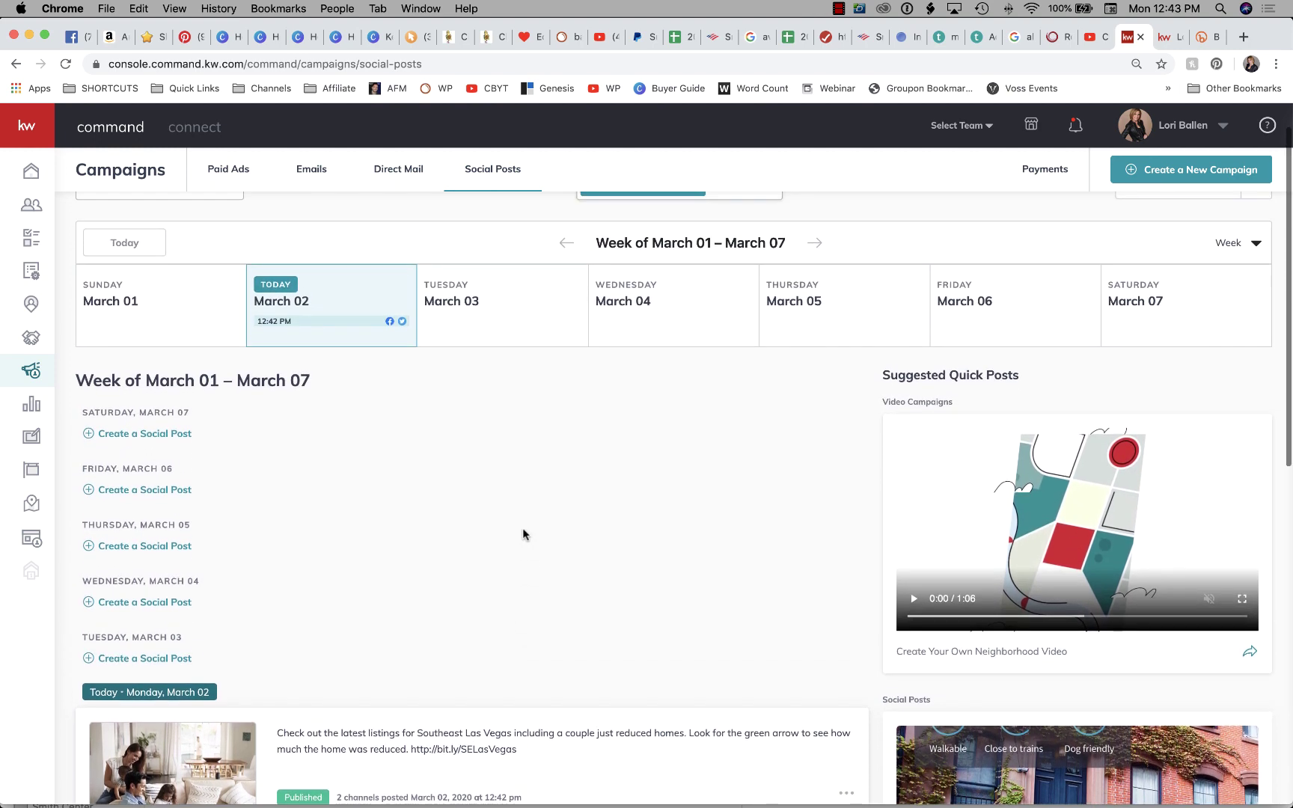
scroll(533, 522, "up", 1)
scroll(541, 526, "down", 2)
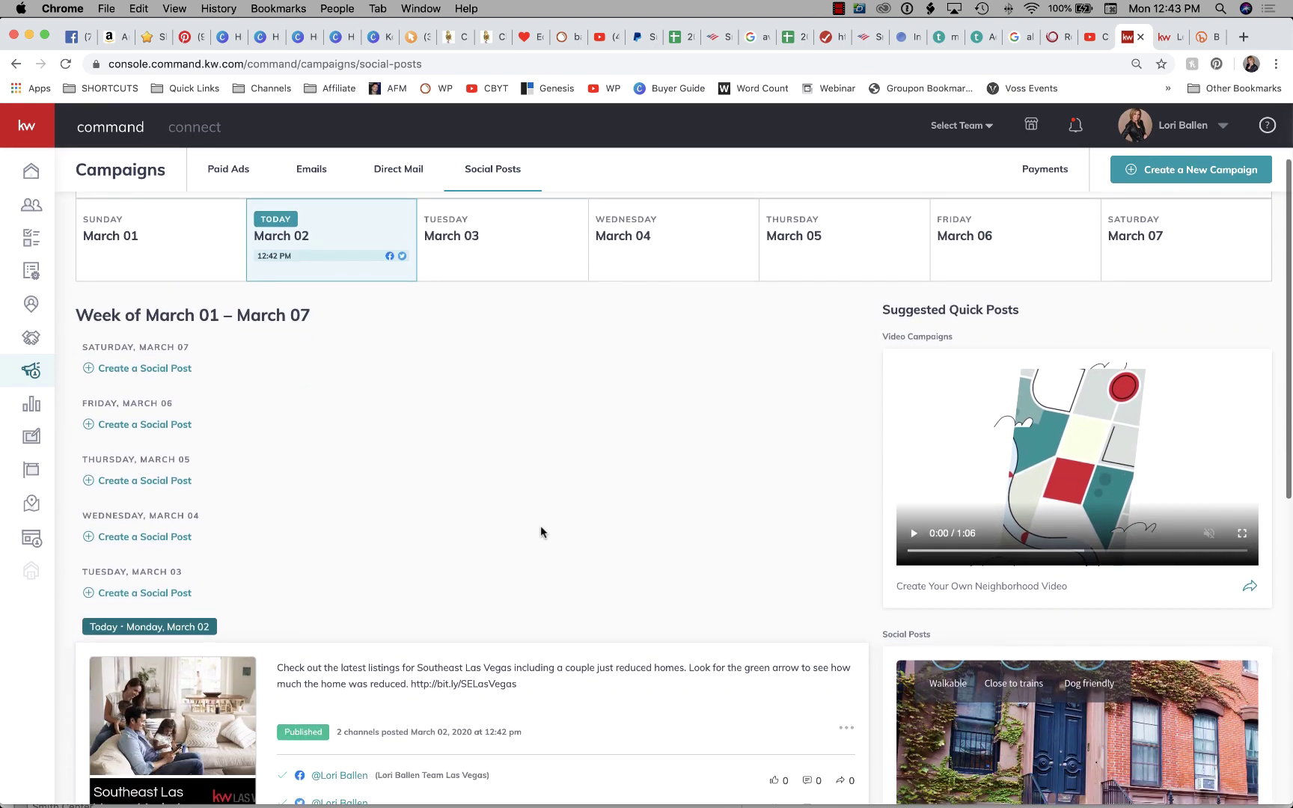
scroll(541, 526, "down", 4)
scroll(540, 528, "up", 6)
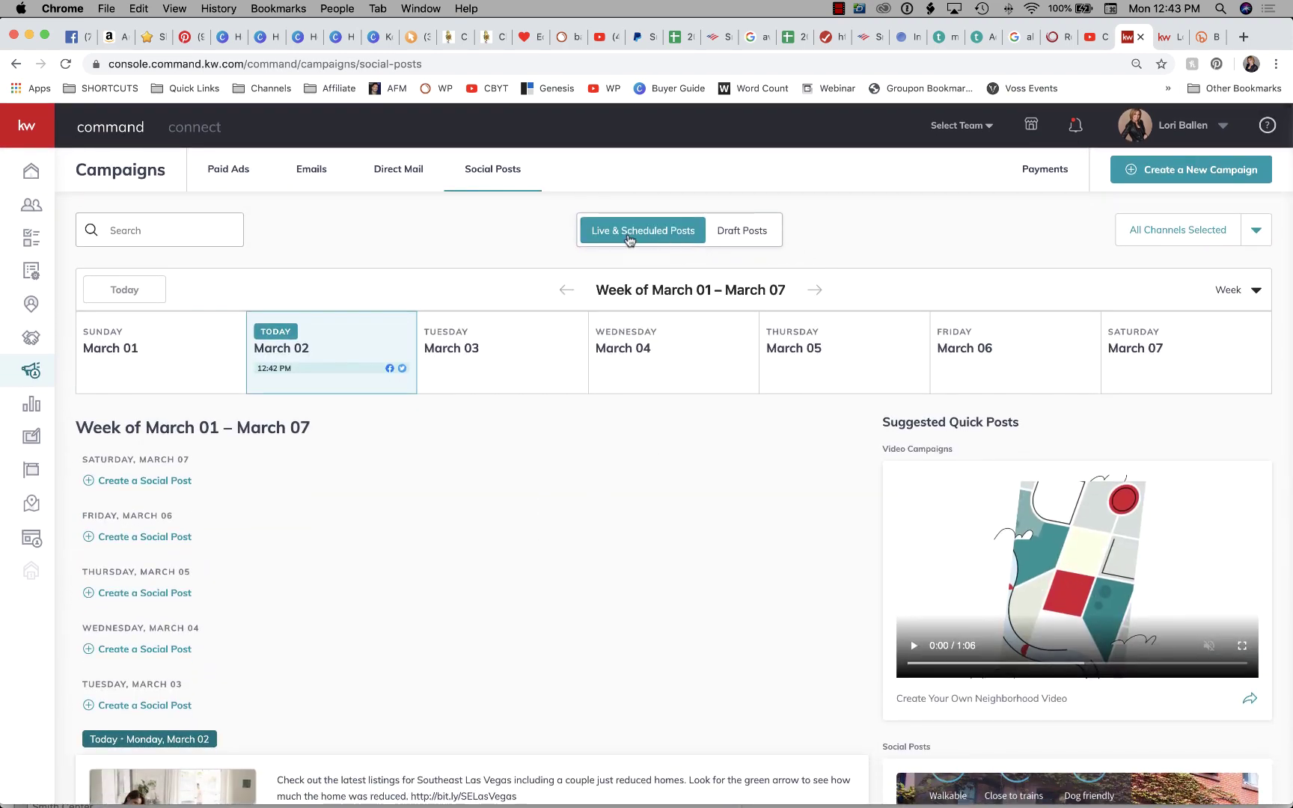
left_click(670, 238)
scroll(423, 486, "down", 5)
scroll(457, 491, "down", 3)
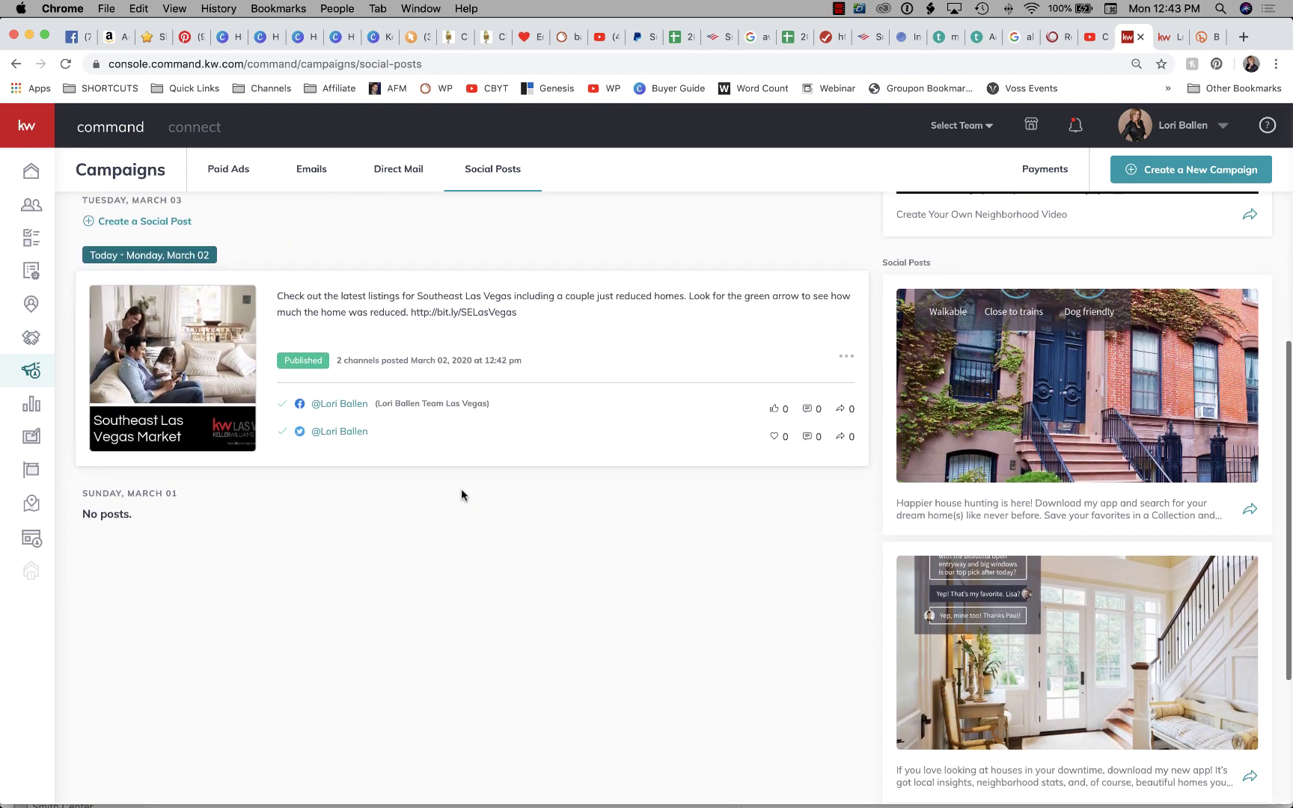
scroll(408, 344, "up", 2)
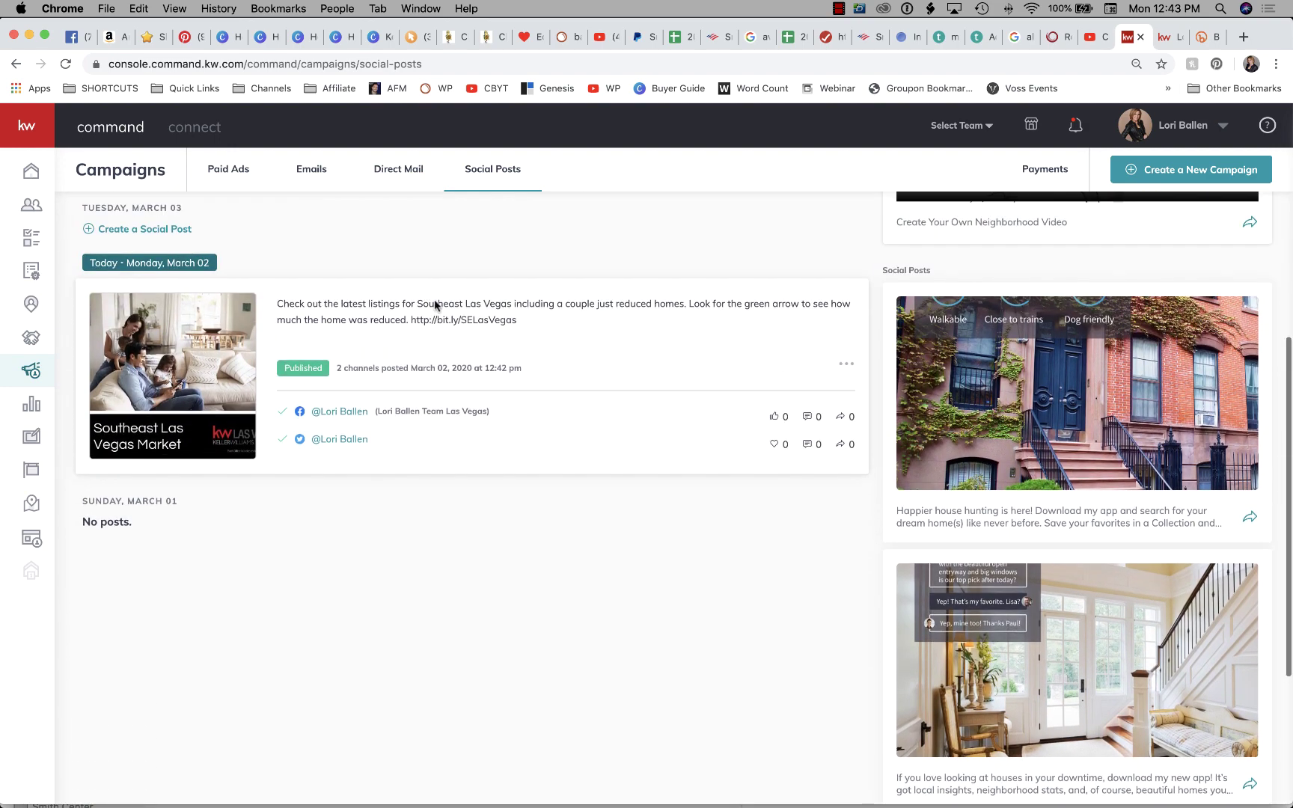
scroll(468, 404, "up", 5)
scroll(479, 402, "down", 5)
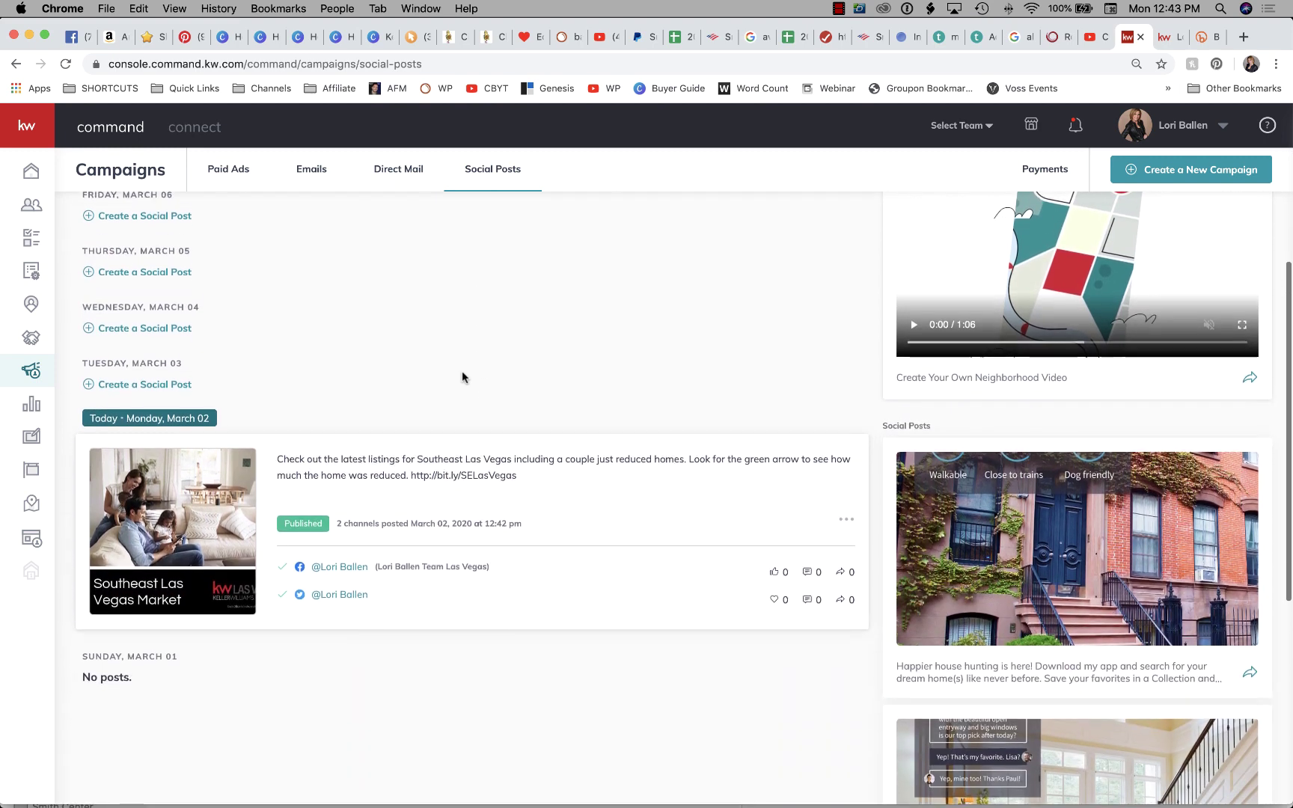